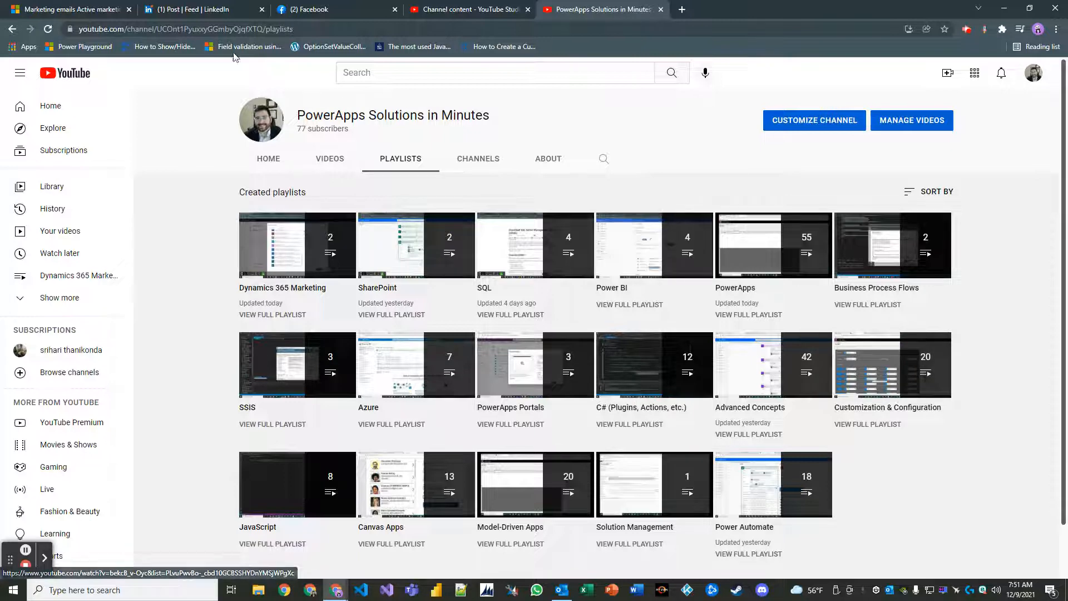
# Switch to the Dynamics 365 tab and open the Active marketing emails list under Marketing execution.
pyautogui.click(83, 9)
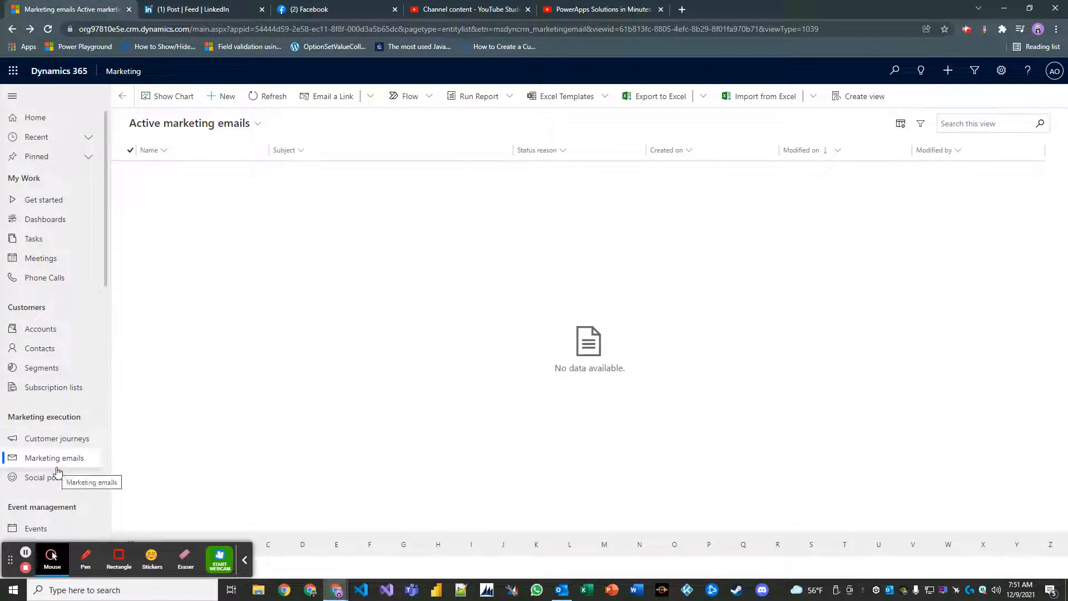
pyautogui.click(245, 560)
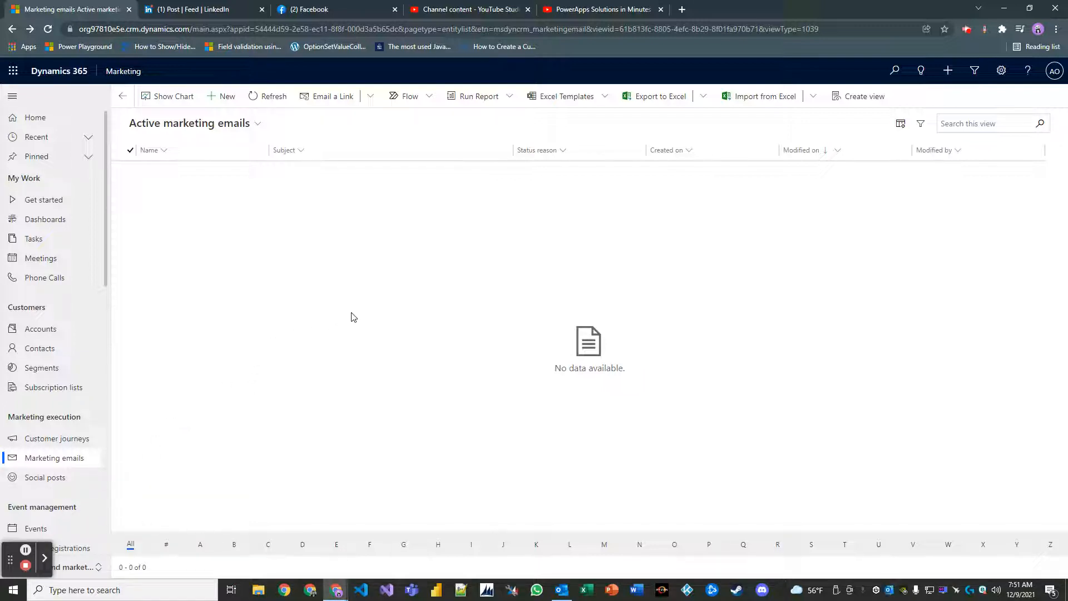
# Start a new marketing email from the empty Active marketing emails list to see the templates dialog.
pyautogui.click(231, 106)
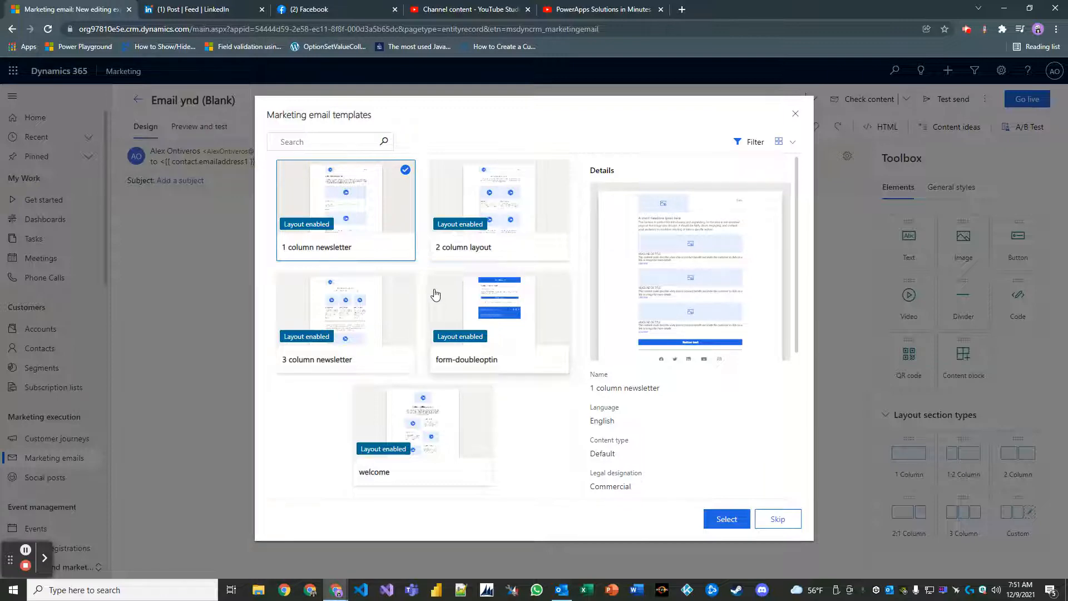
# Preview the 1 column newsletter template and scroll through its placeholder headlines, images and button.
pyautogui.click(342, 220)
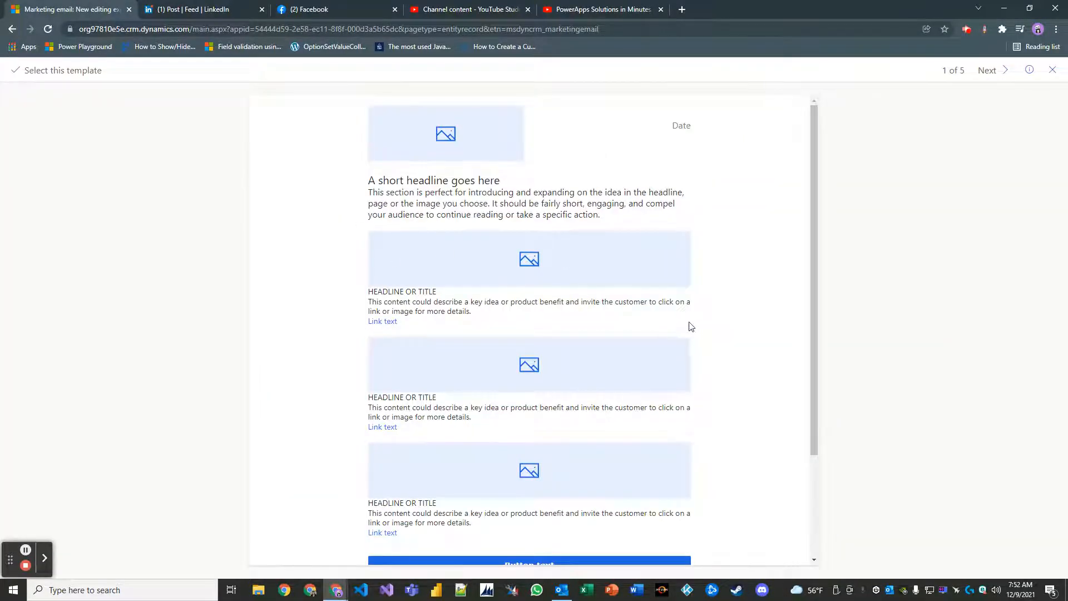
pyautogui.scroll(-3, 668, 289)
pyautogui.scroll(3, 704, 294)
pyautogui.scroll(-3, 690, 298)
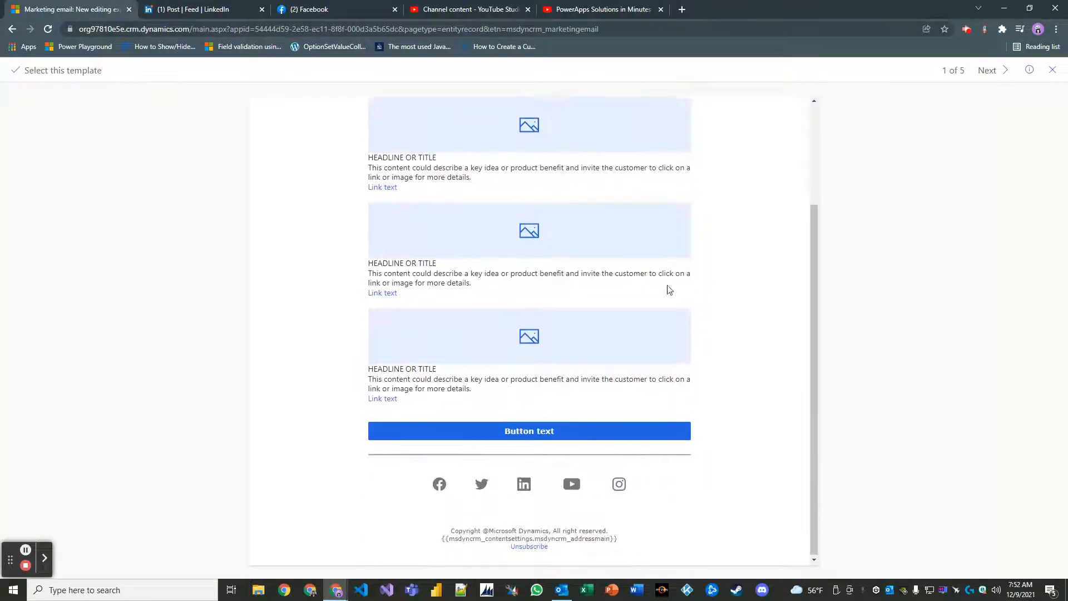
pyautogui.scroll(3, 670, 283)
pyautogui.scroll(-3, 675, 274)
pyautogui.scroll(3, 666, 251)
pyautogui.scroll(-3, 670, 259)
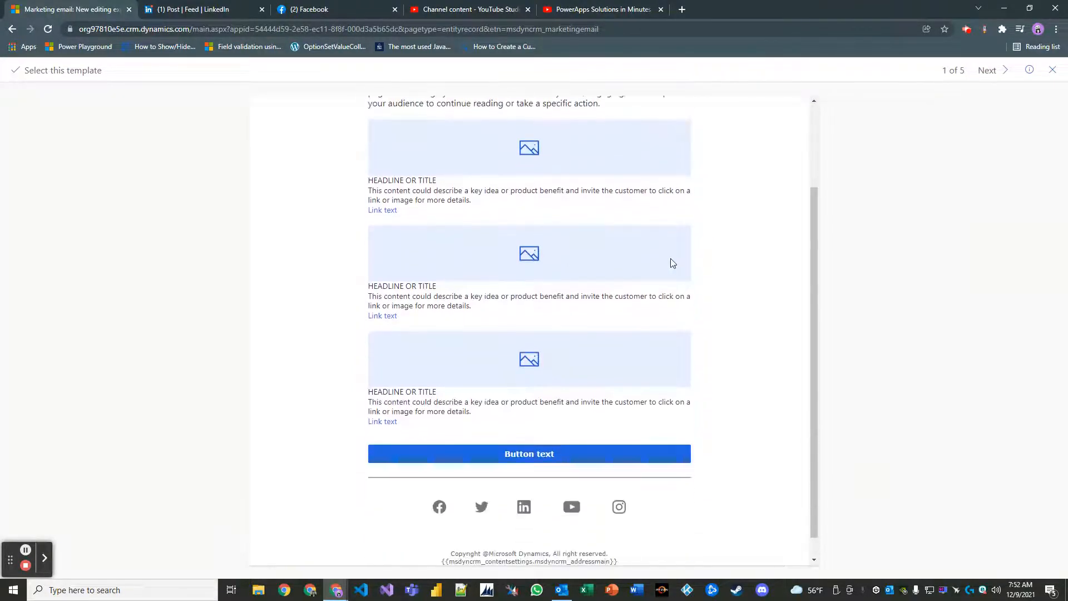
pyautogui.scroll(3, 673, 261)
pyautogui.scroll(-3, 696, 317)
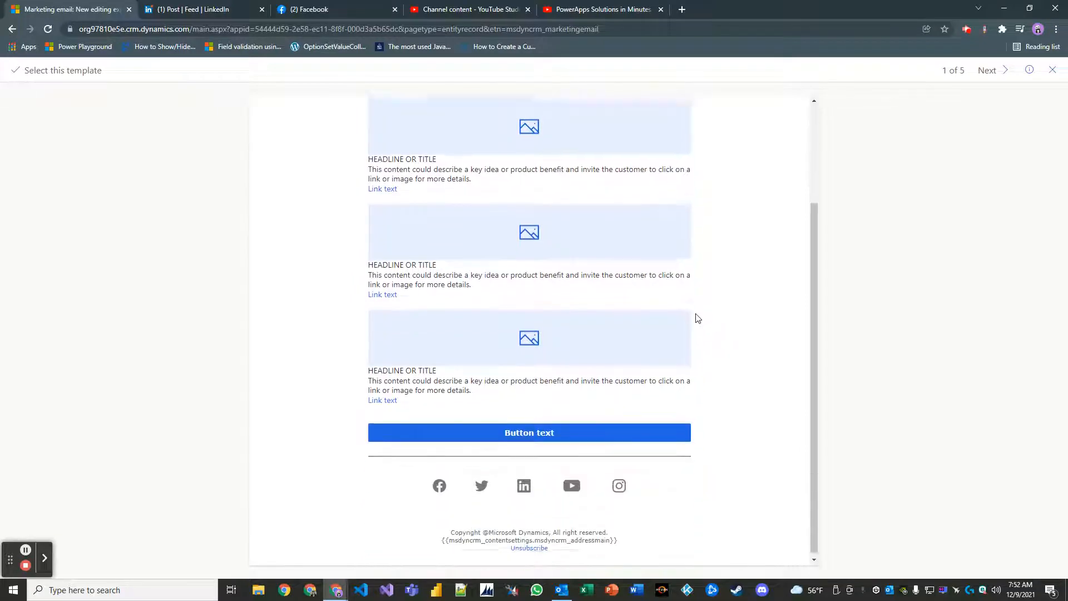
pyautogui.scroll(3, 701, 312)
pyautogui.scroll(-3, 703, 305)
pyautogui.scroll(3, 690, 290)
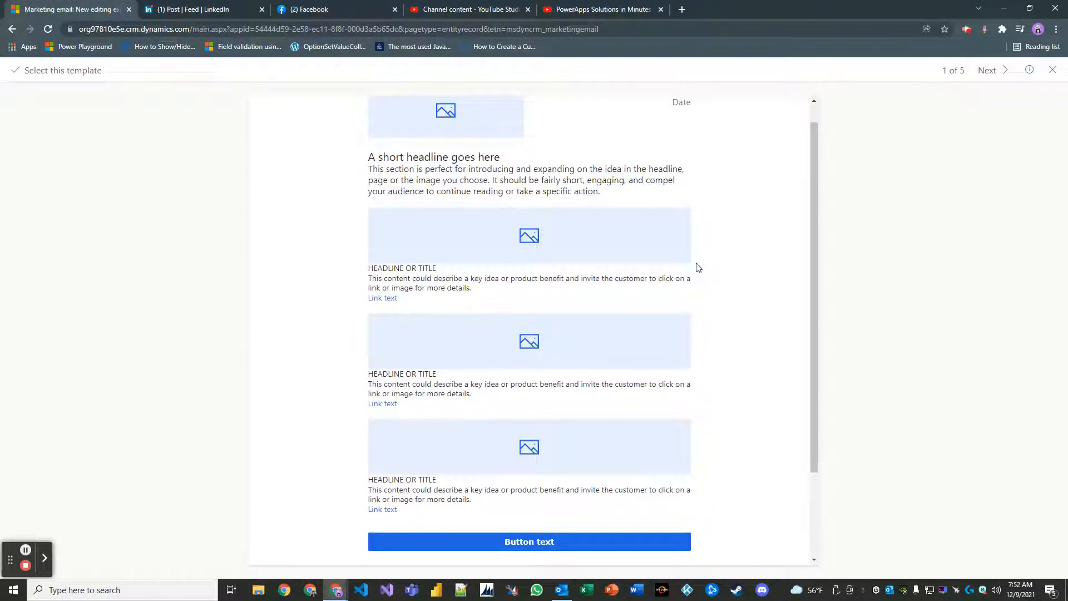
pyautogui.scroll(1, 672, 256)
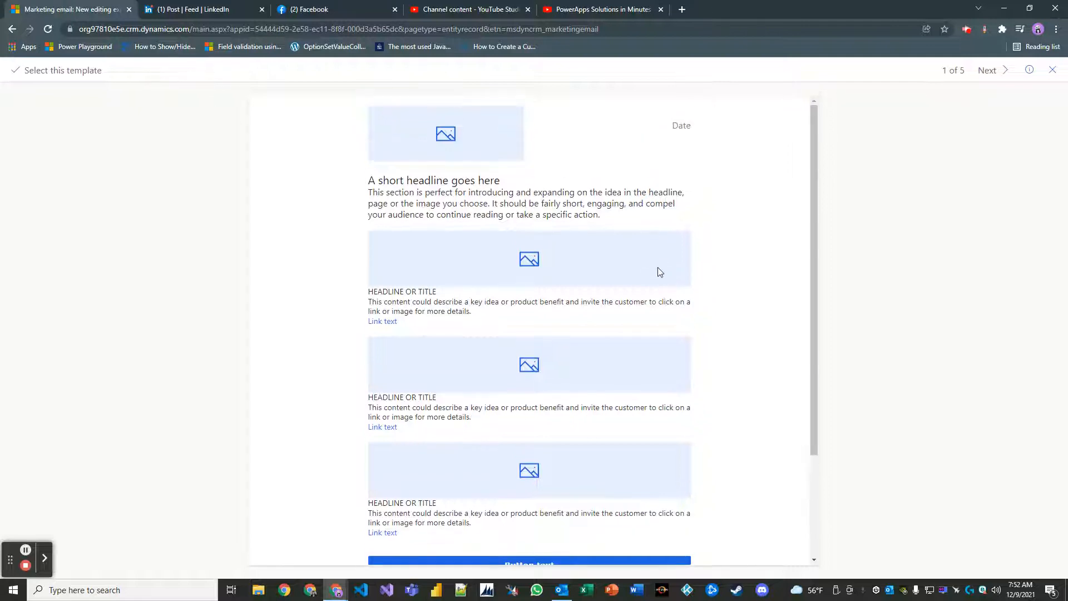
pyautogui.scroll(-3, 628, 325)
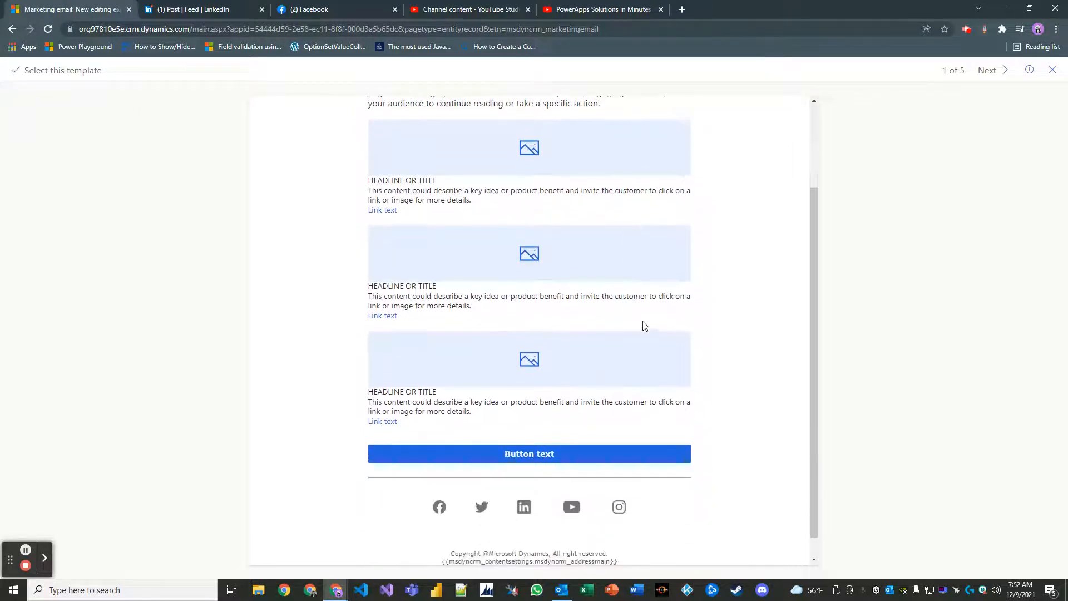
pyautogui.scroll(3, 649, 312)
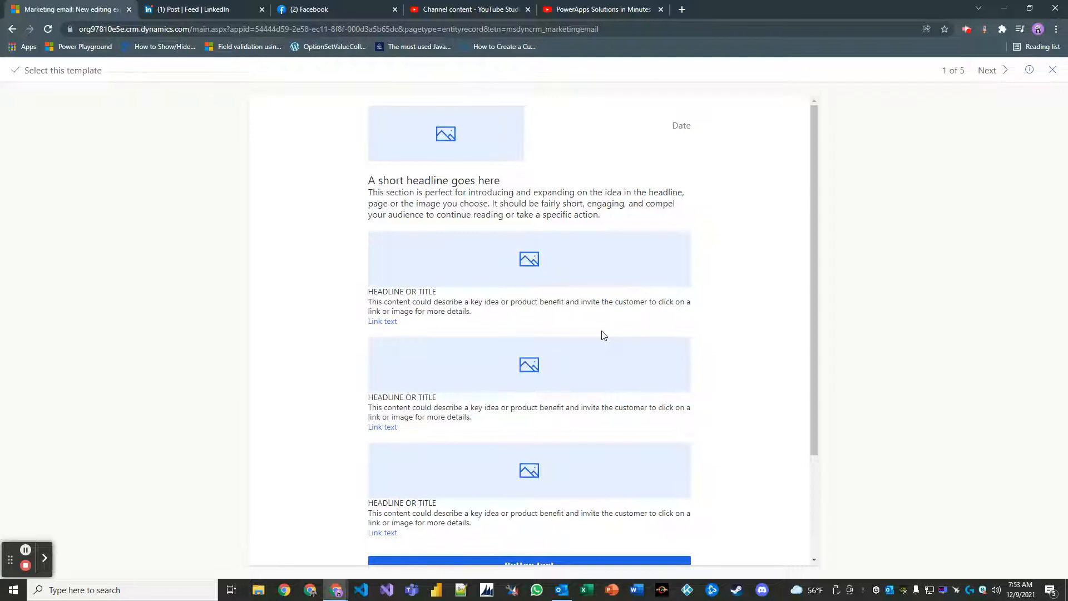
# Select the 1 column newsletter template as the base of the new email.
pyautogui.click(83, 69)
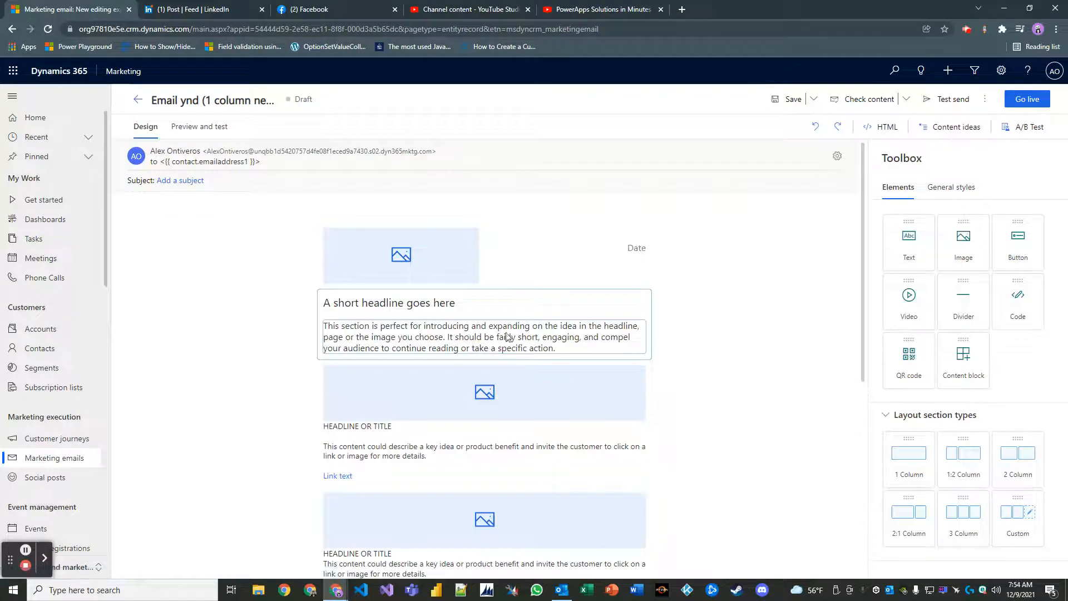
pyautogui.scroll(-1, 512, 332)
pyautogui.click(565, 336)
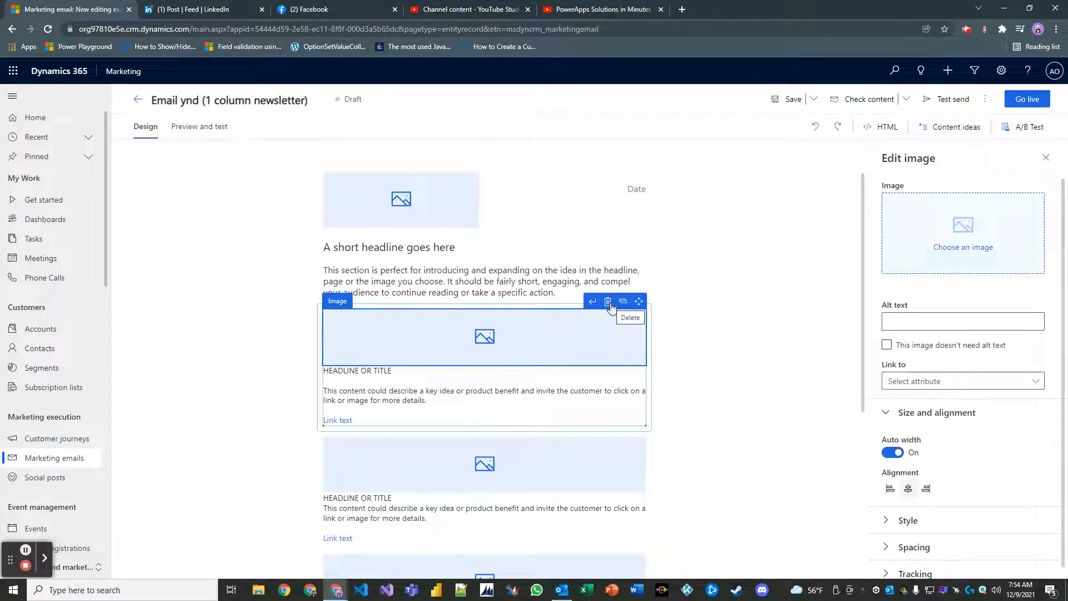
pyautogui.scroll(1, 732, 313)
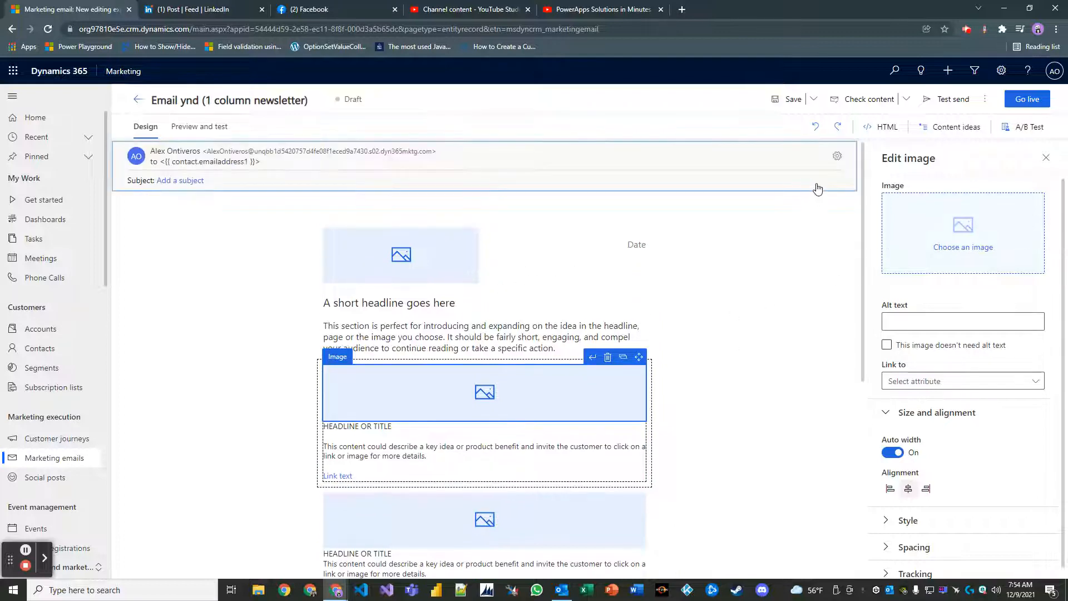
# Set the email subject to 'Welcome to the Contoso Self-Service Portal' in the header settings.
pyautogui.click(839, 156)
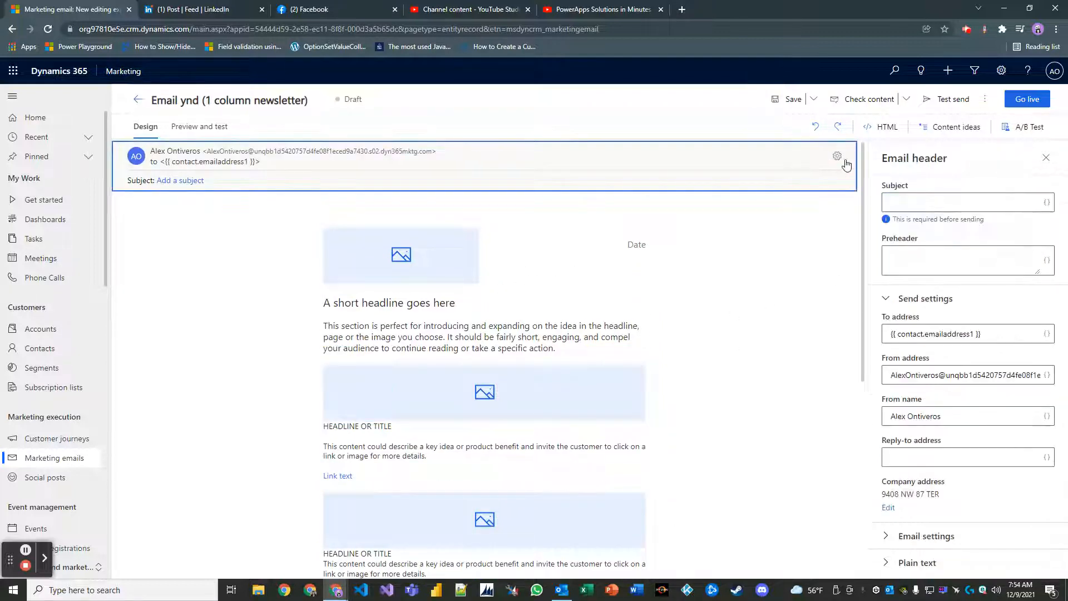
pyautogui.click(990, 202)
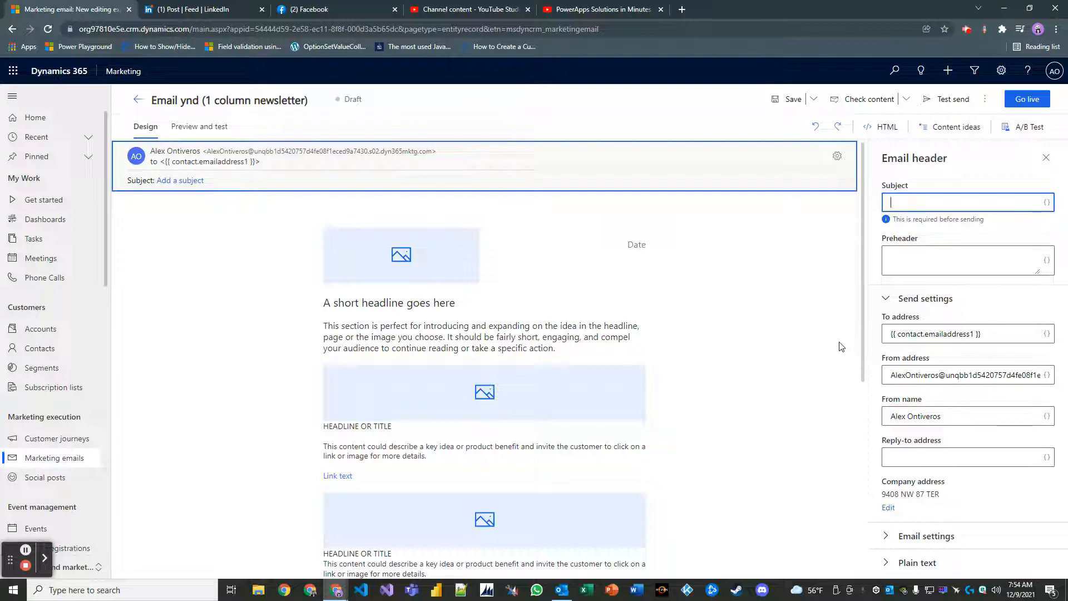
pyautogui.write('Con')
pyautogui.press('BackSpace')
pyautogui.press('BackSpace')
pyautogui.press('BackSpace')
pyautogui.write('hank')
pyautogui.press('BackSpace')
pyautogui.press('BackSpace')
pyautogui.write('Welcome to the Contoso Self-Service')
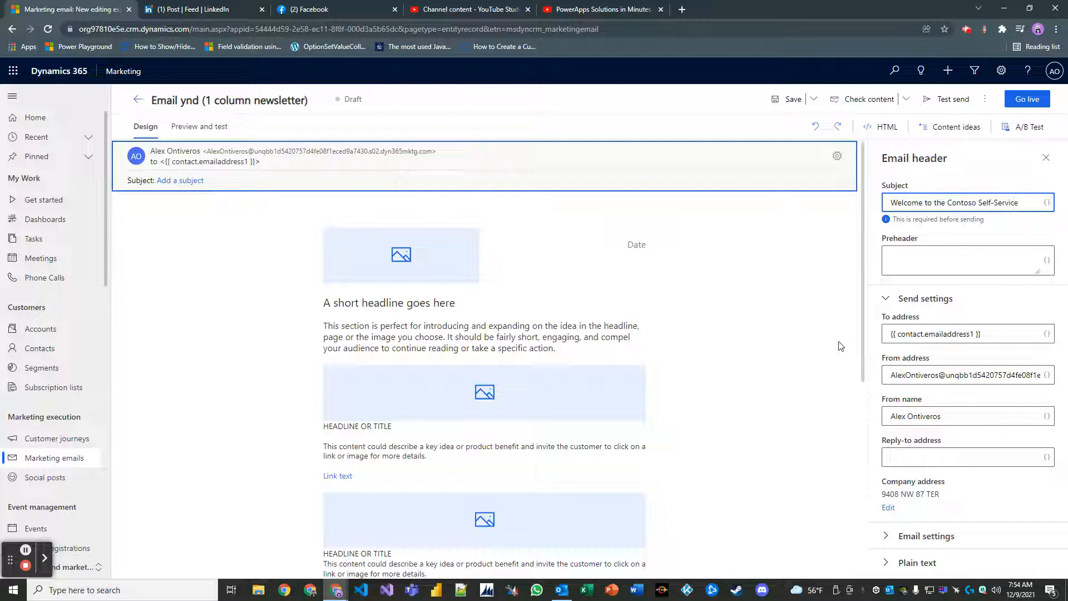
pyautogui.write(' Portal')
# Enter 'Enjoy premium member support 24/7' as the email preheader.
pyautogui.click(908, 261)
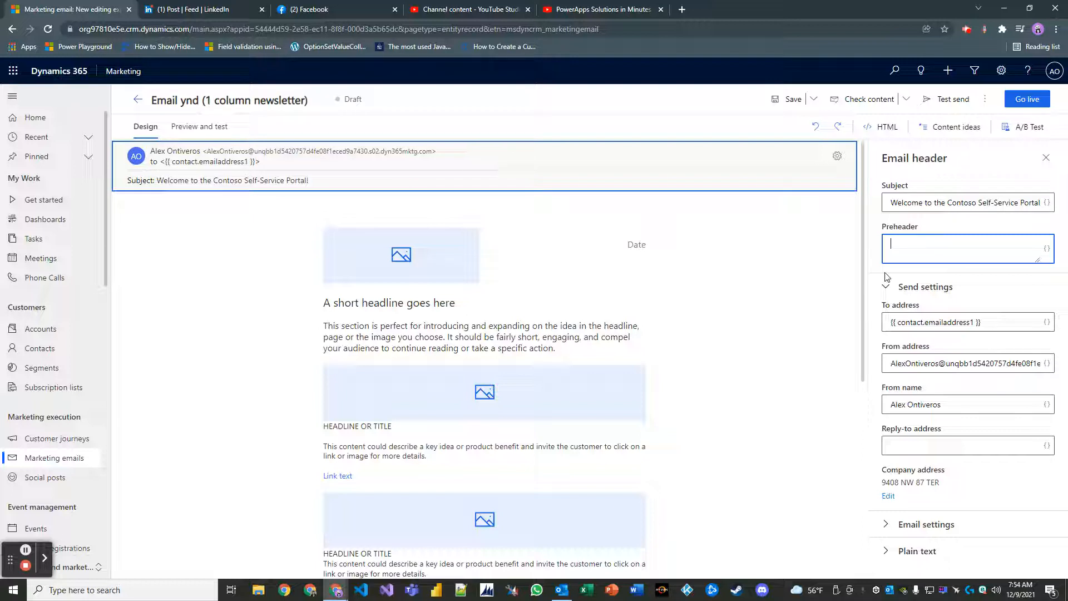
pyautogui.write('njoy premium member')
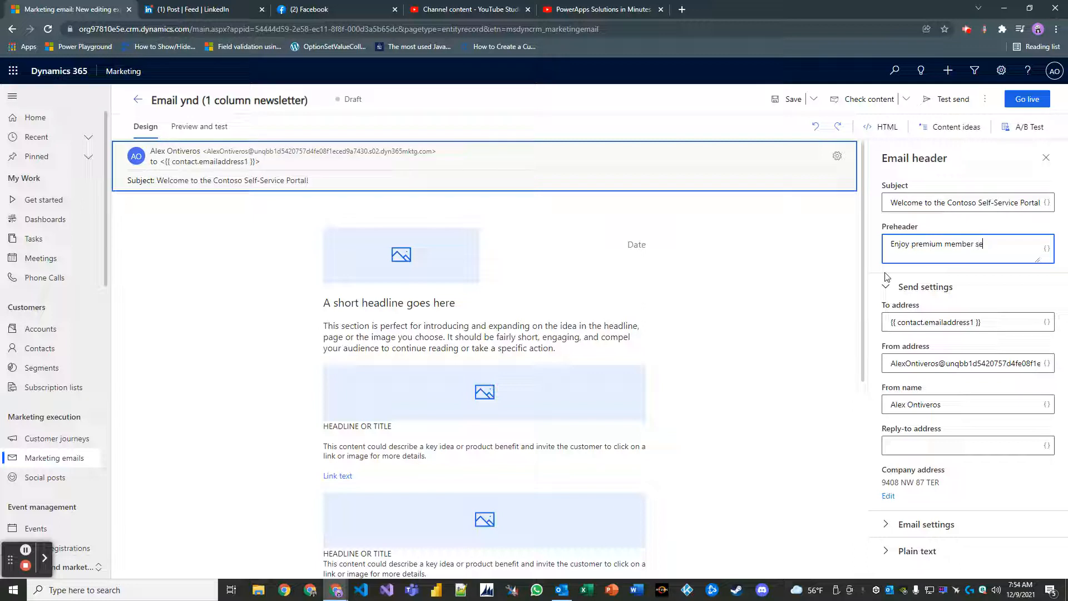
pyautogui.write(' support 24/7')
pyautogui.moveTo(885, 365); pyautogui.dragTo(1012, 357)
pyautogui.click(941, 364)
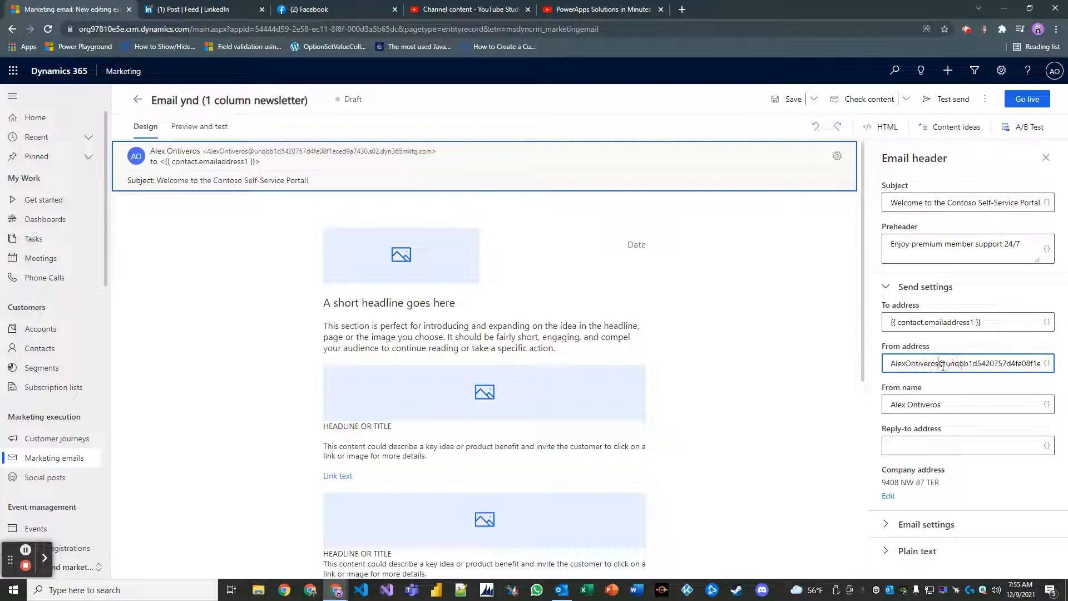
# Expand Email settings and leave the email type set to Commercial.
pyautogui.click(893, 448)
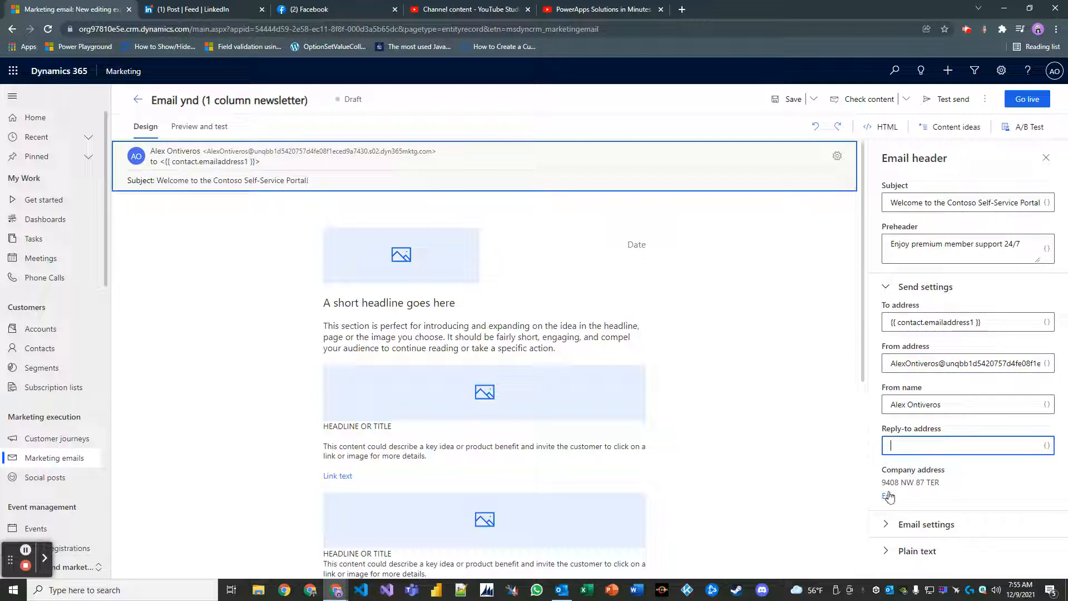
pyautogui.click(898, 523)
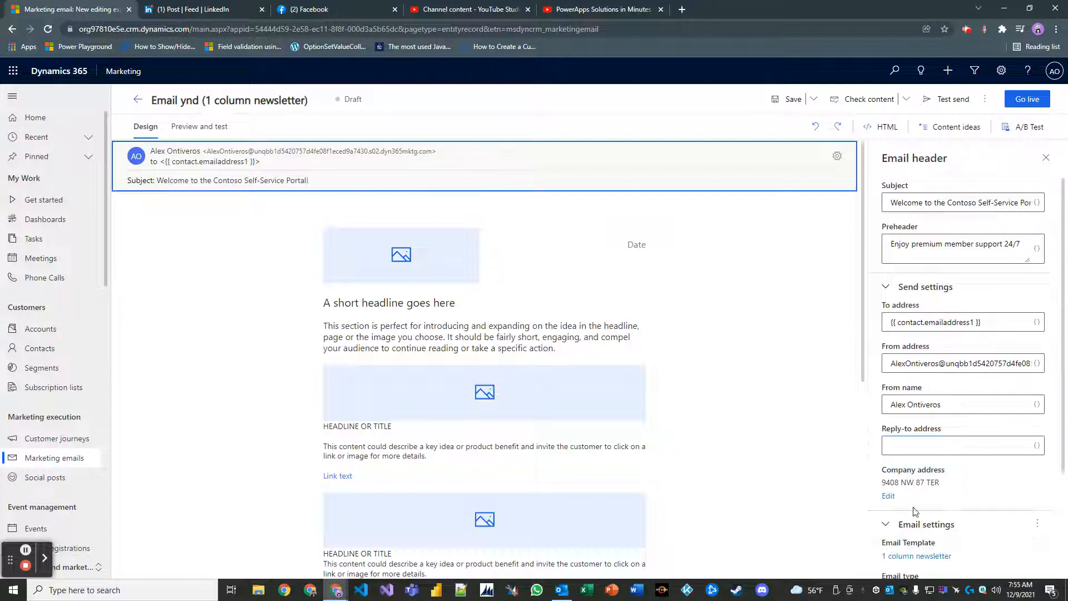
pyautogui.scroll(-2, 946, 489)
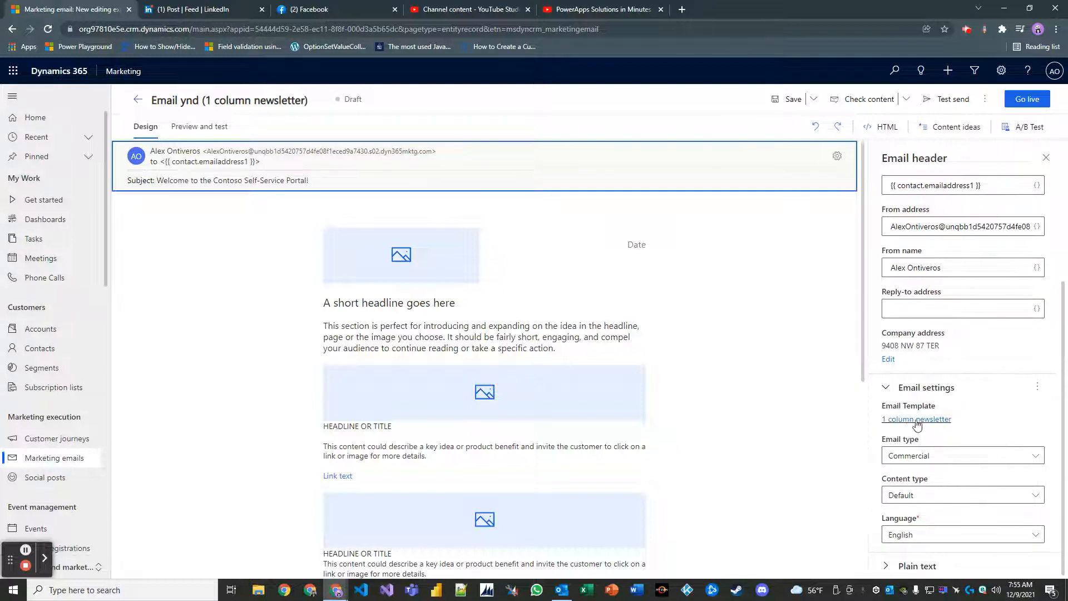
pyautogui.click(961, 456)
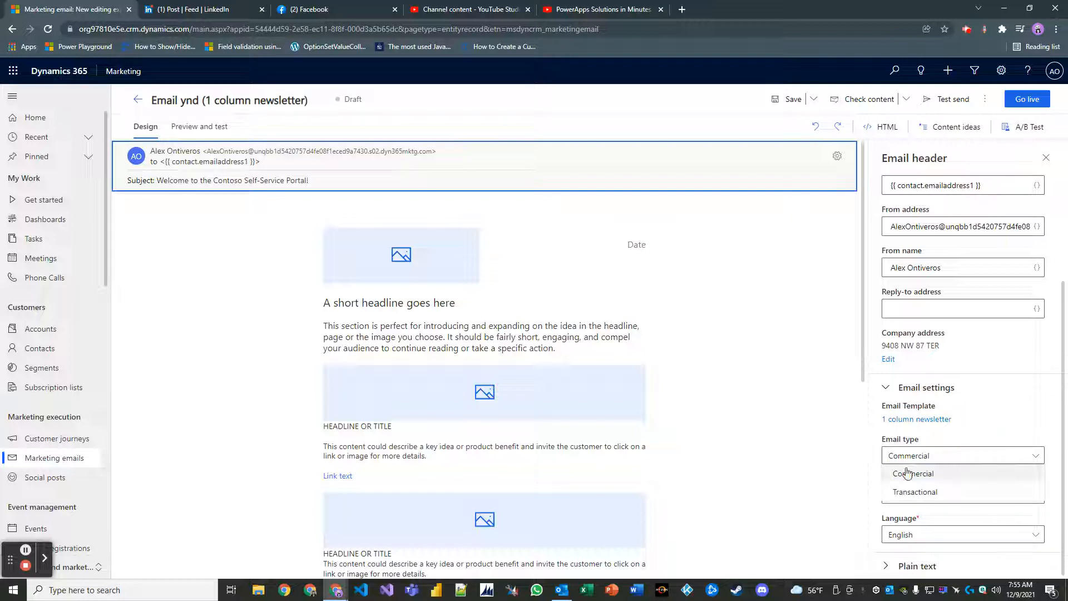
pyautogui.click(921, 478)
pyautogui.click(925, 460)
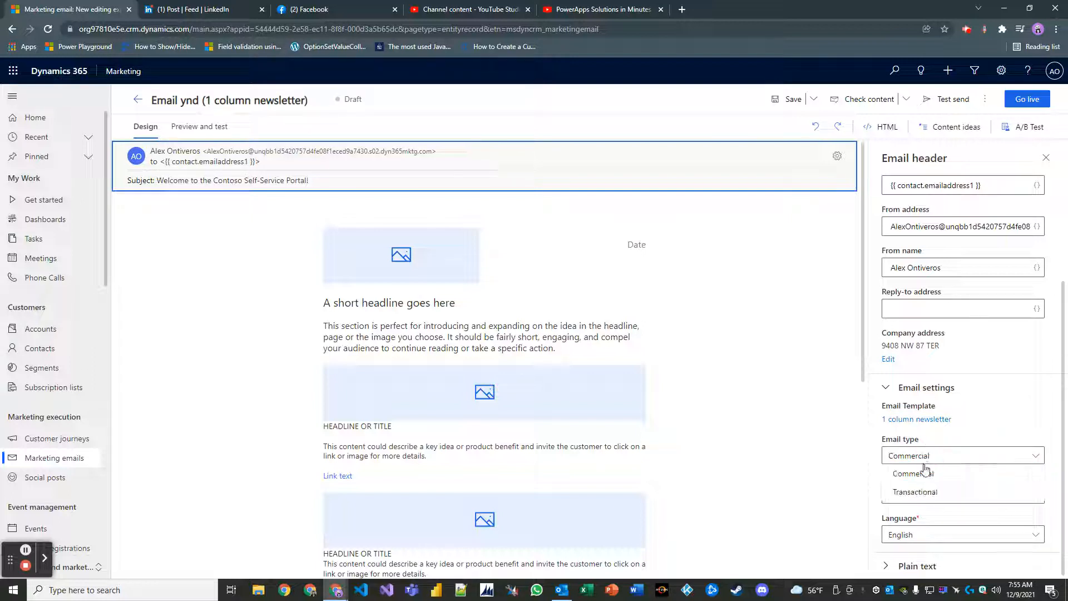
pyautogui.click(926, 472)
pyautogui.click(925, 460)
pyautogui.click(925, 473)
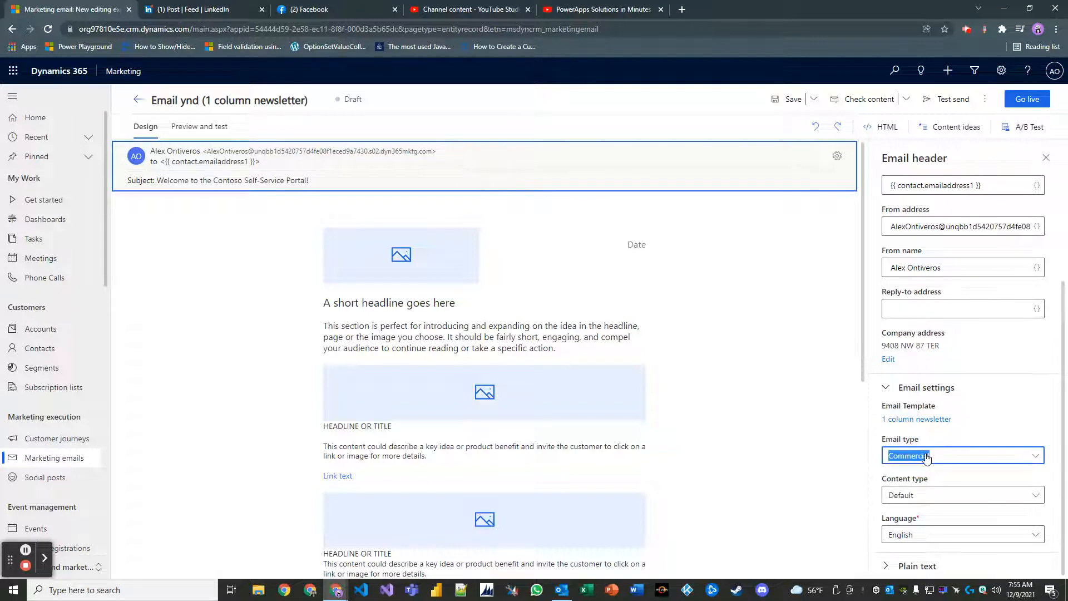
pyautogui.click(925, 462)
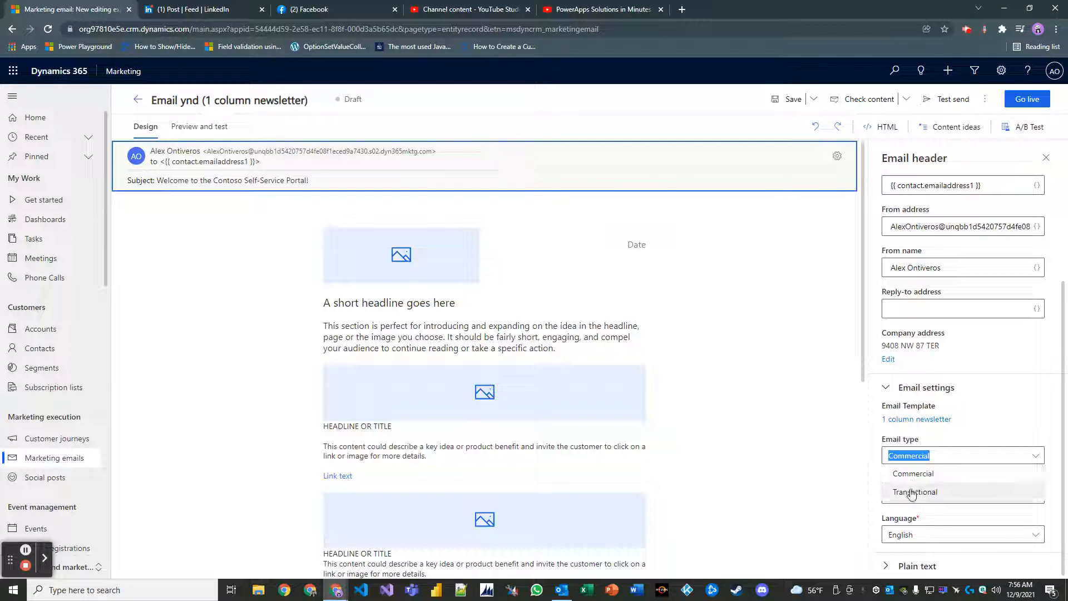
pyautogui.click(966, 437)
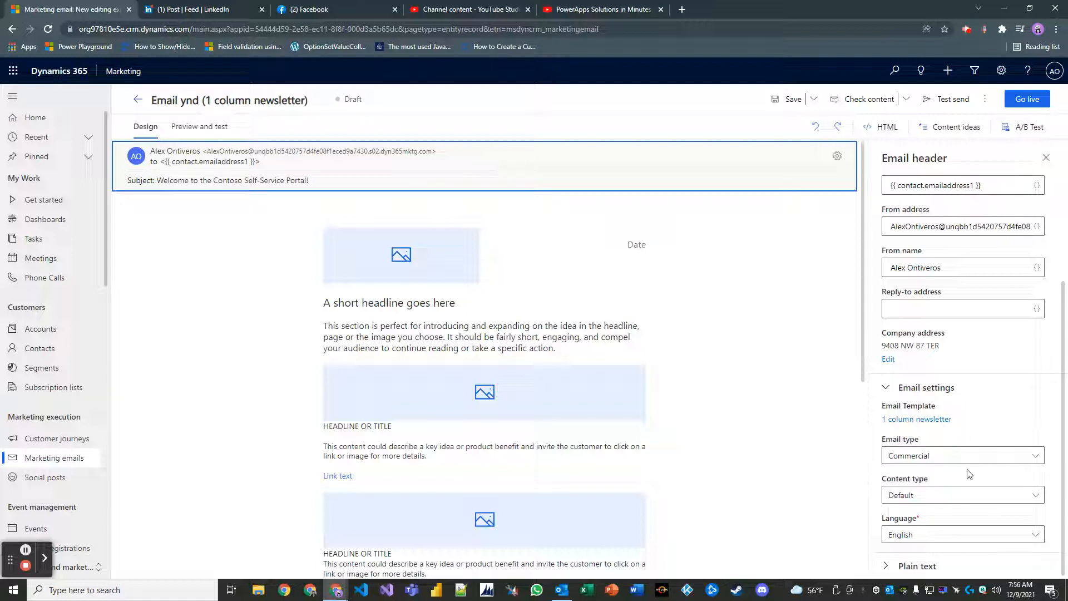
# Keep the content type as Default, expand the plain text version, and close the Email header panel.
pyautogui.click(919, 500)
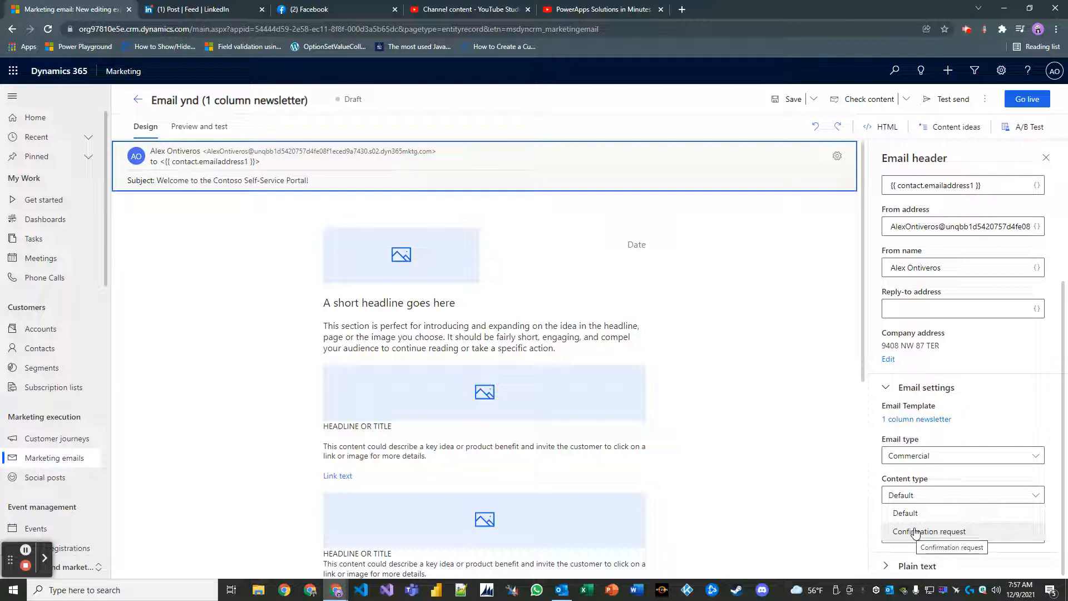
pyautogui.click(977, 436)
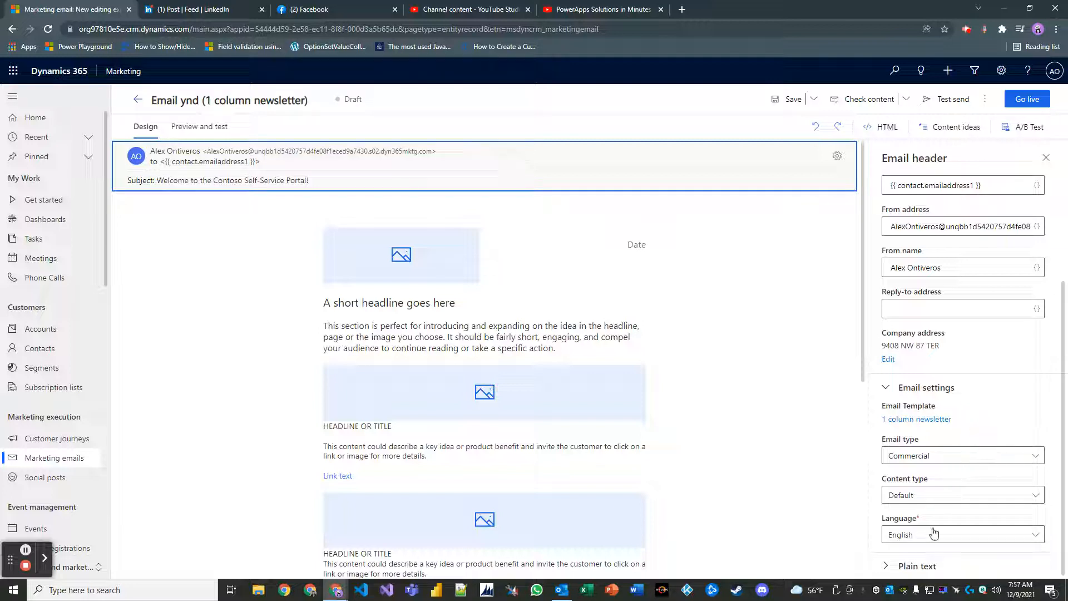
pyautogui.click(923, 565)
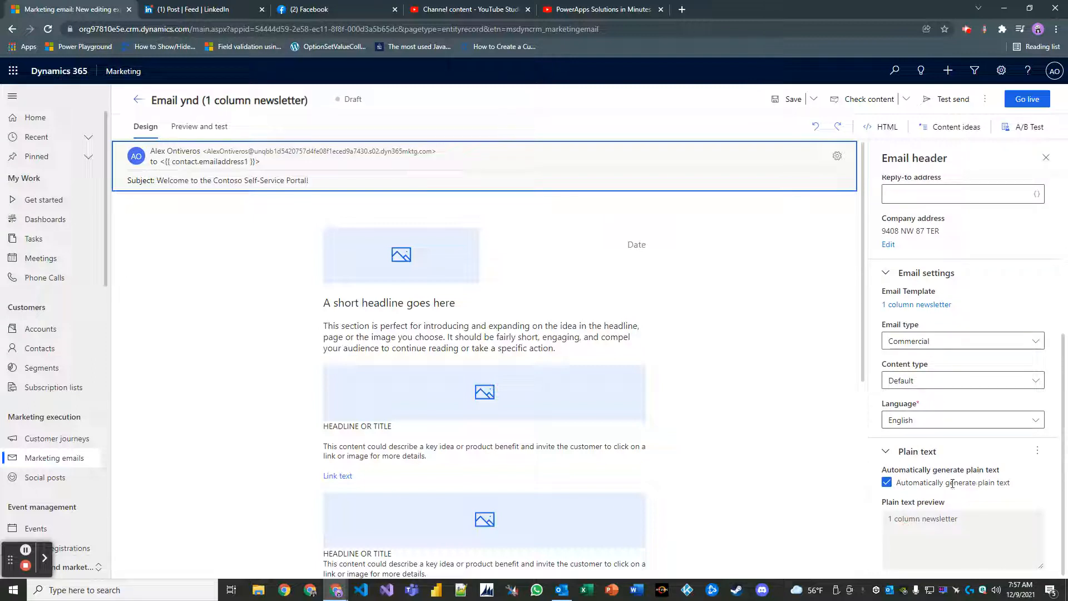
pyautogui.scroll(3, 953, 401)
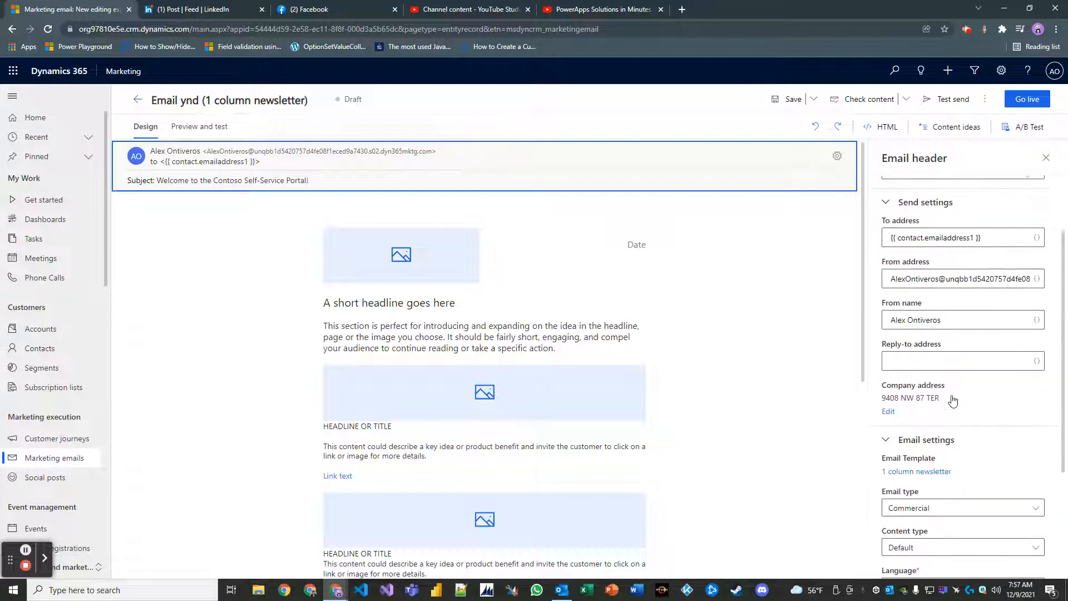
pyautogui.scroll(2, 953, 400)
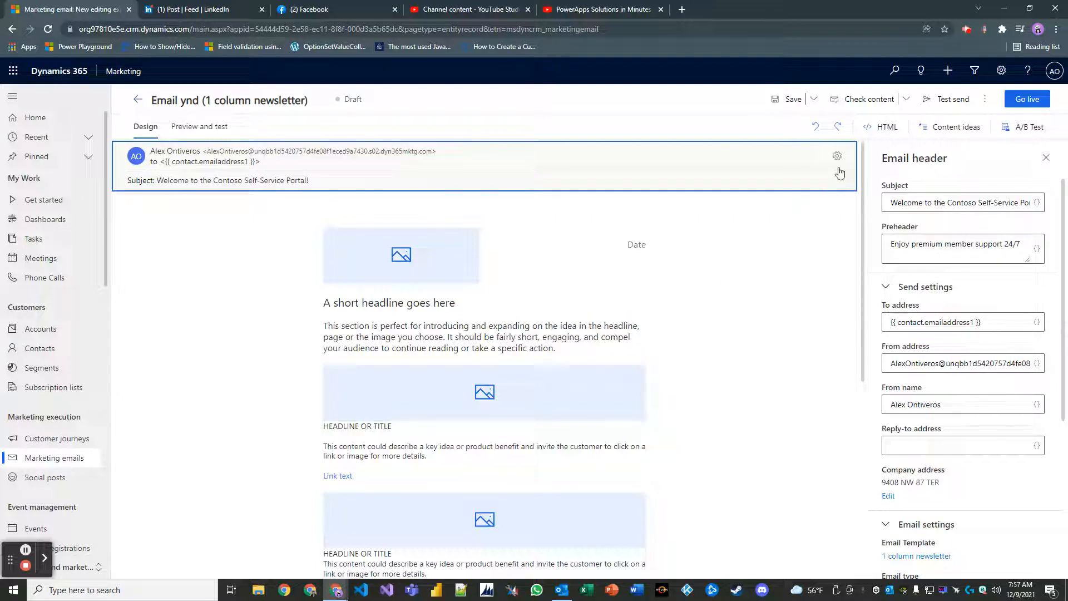
pyautogui.click(1045, 159)
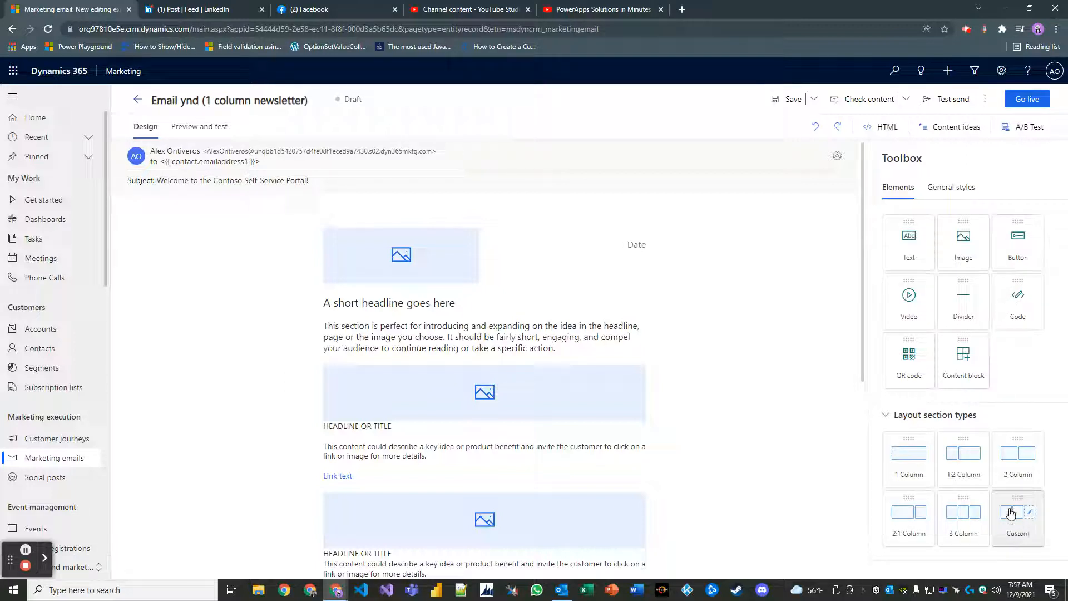
# Show the General styles: 600px max width, Verdana 14px text, #FFFFFF background.
pyautogui.click(952, 189)
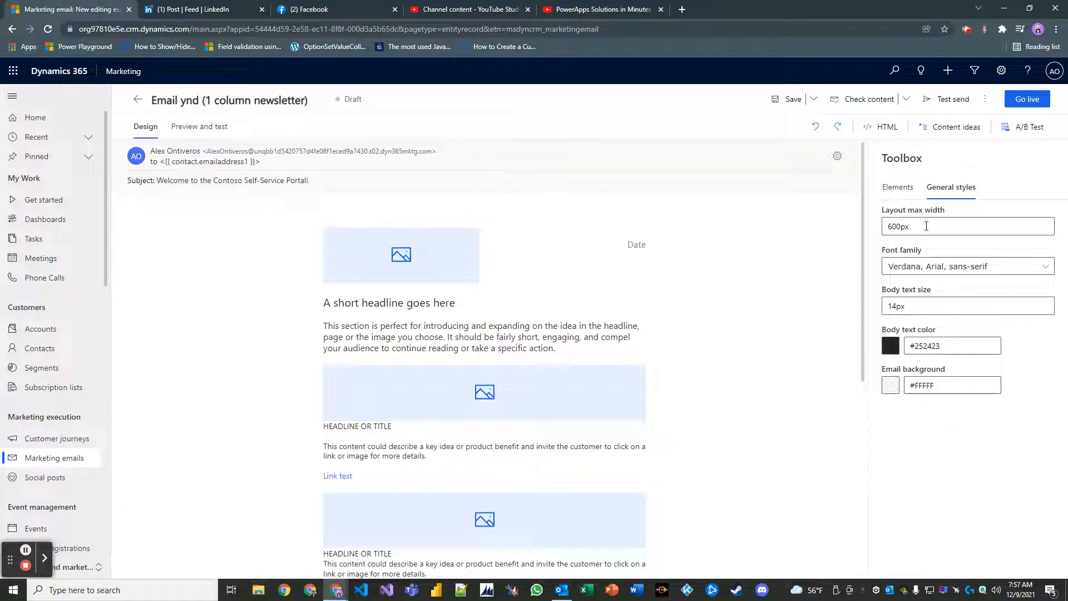
# Check the 600px layout max width and open the Font family list.
pyautogui.doubleClick(927, 226)
pyautogui.click(913, 227)
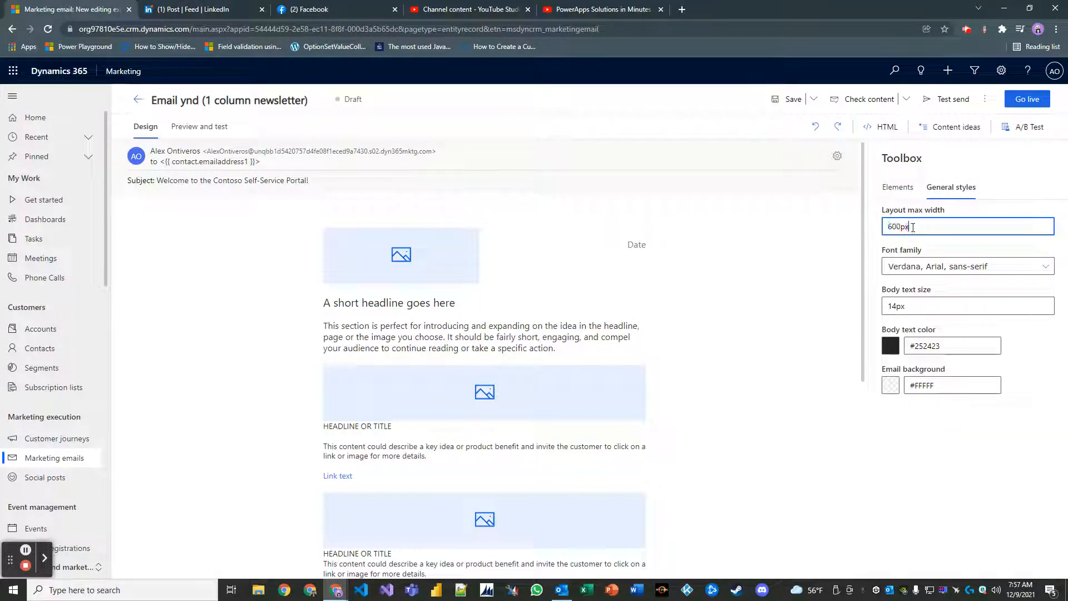
pyautogui.moveTo(913, 227); pyautogui.dragTo(875, 226)
pyautogui.click(979, 267)
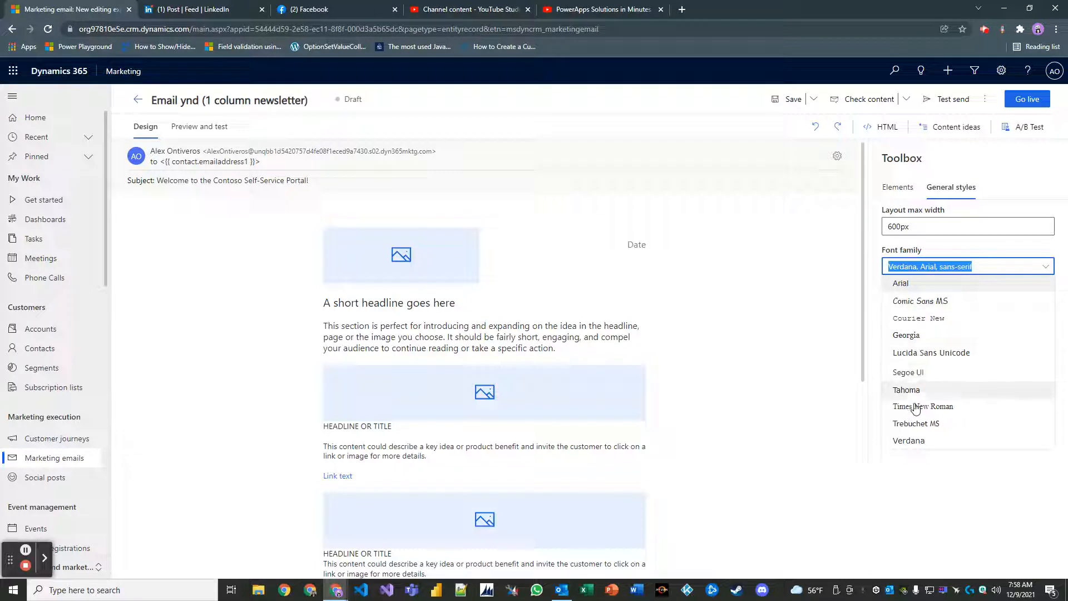
# Set the general font family to Arial after briefly choosing Lucida Sans Unicode.
pyautogui.click(927, 356)
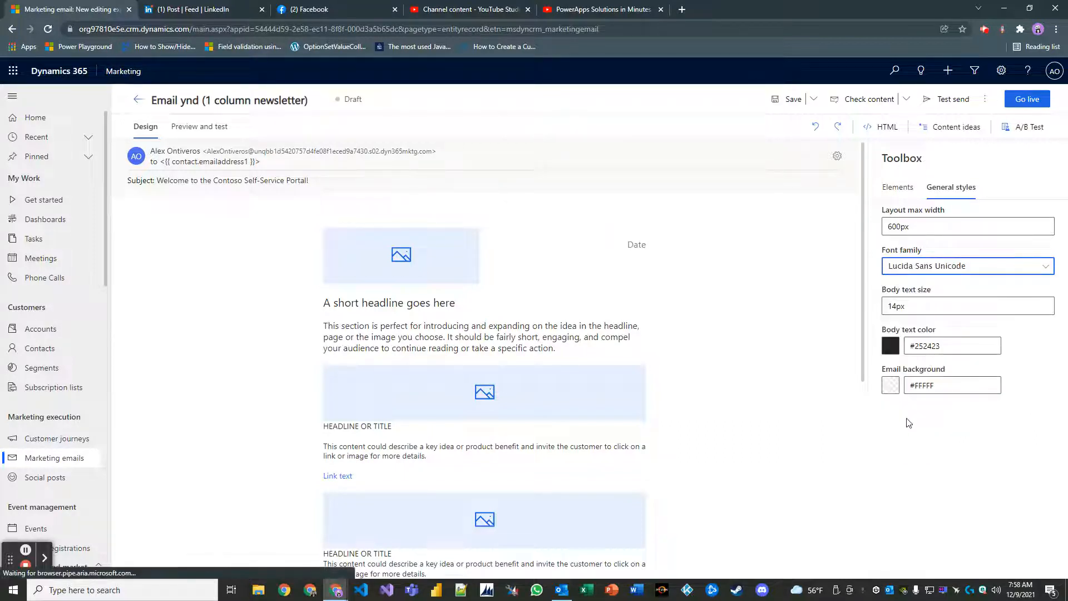
pyautogui.click(940, 266)
pyautogui.click(938, 285)
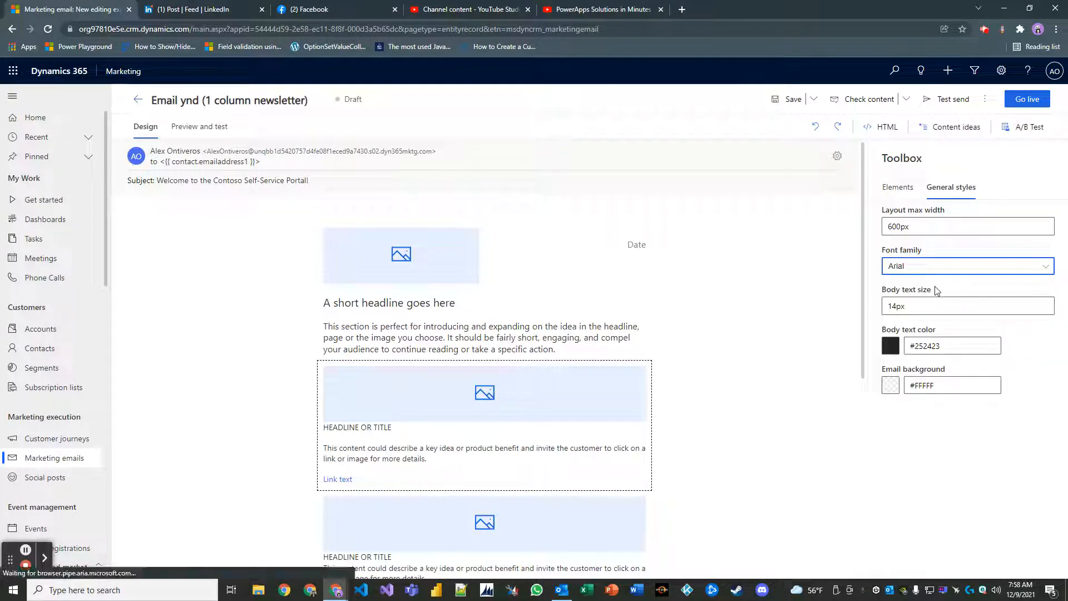
pyautogui.click(940, 268)
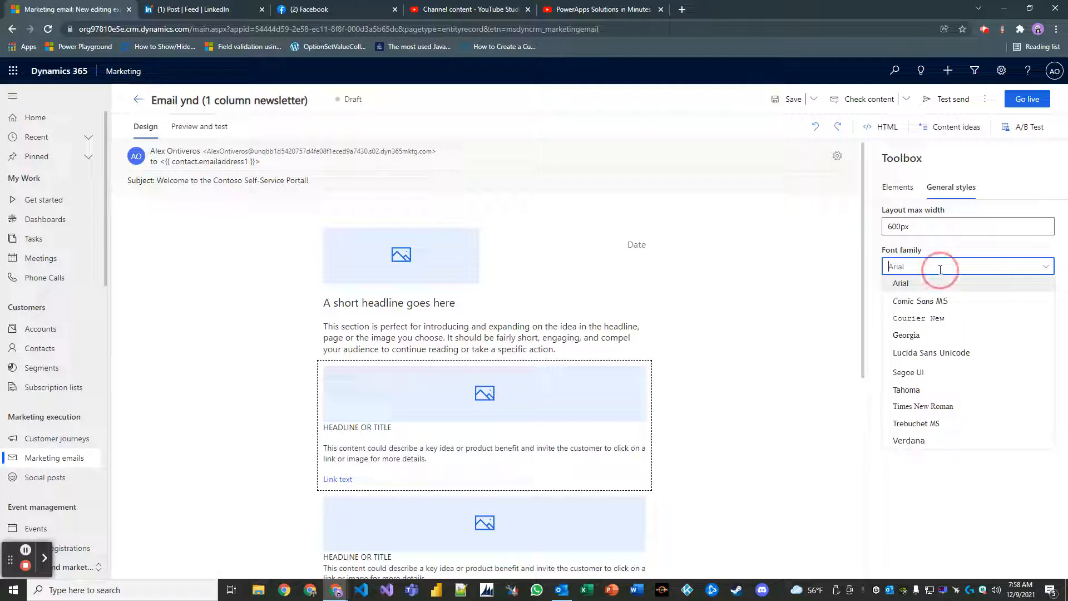
pyautogui.click(912, 467)
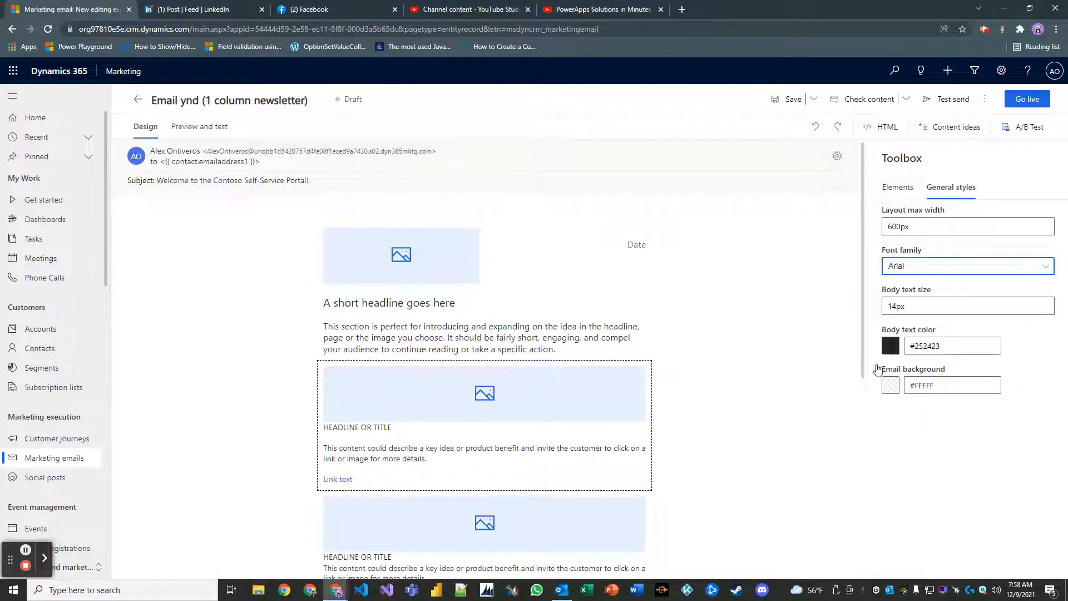
pyautogui.scroll(-2, 600, 340)
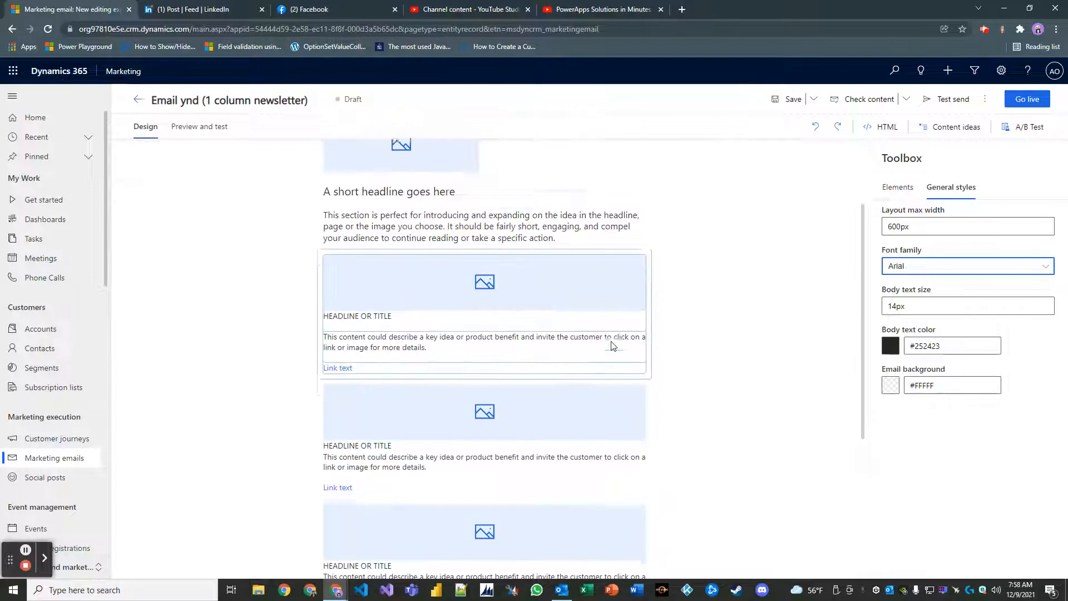
pyautogui.scroll(2, 603, 341)
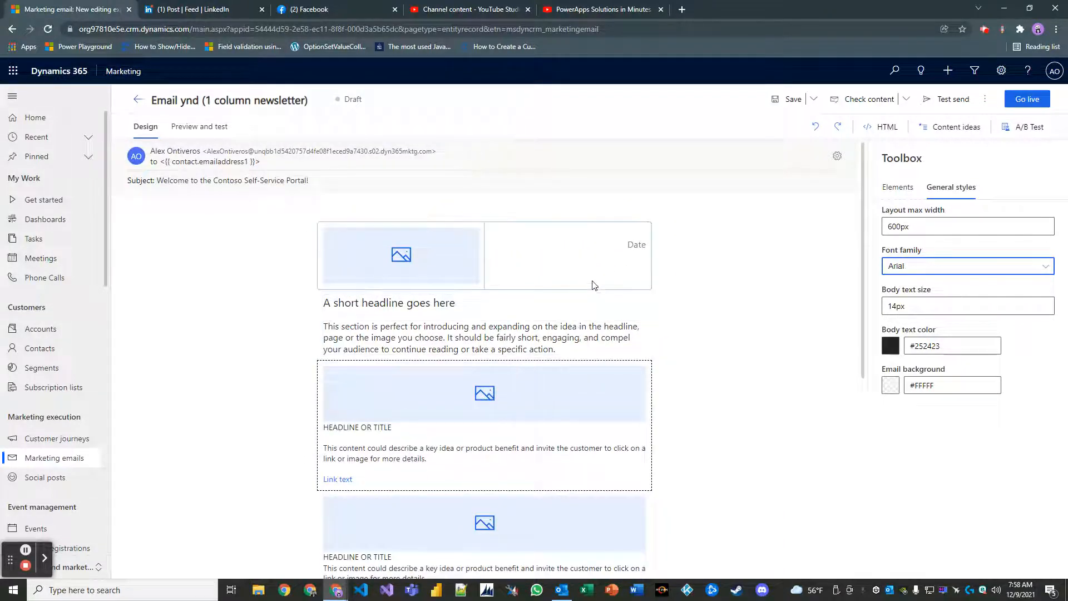
# Set the email background colour to #255D8E and the body text colour to #FFFFFF.
pyautogui.scroll(-2, 577, 348)
pyautogui.scroll(2, 577, 349)
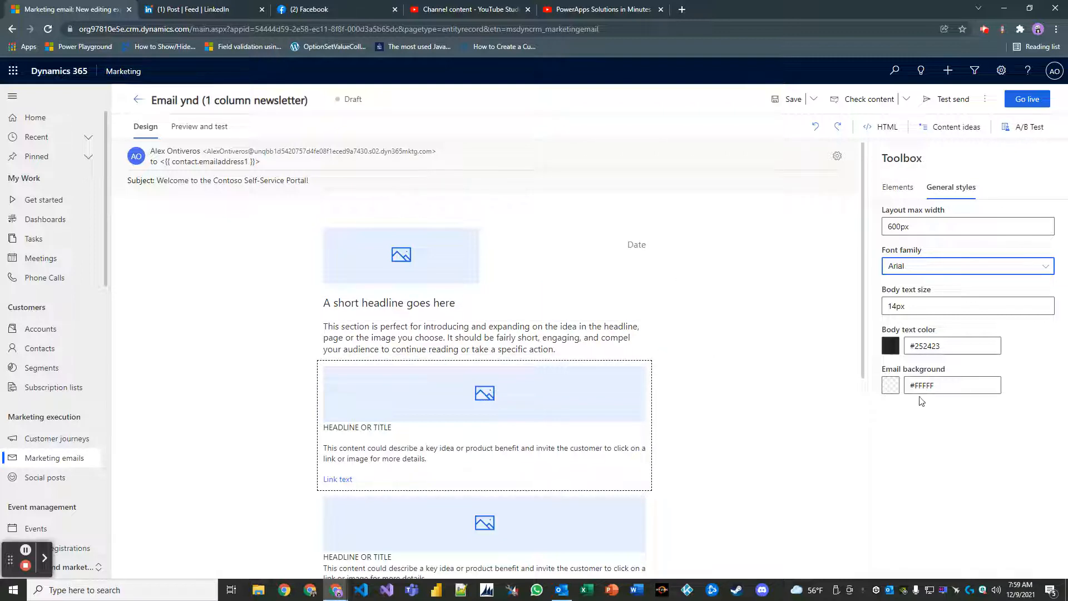
pyautogui.click(890, 386)
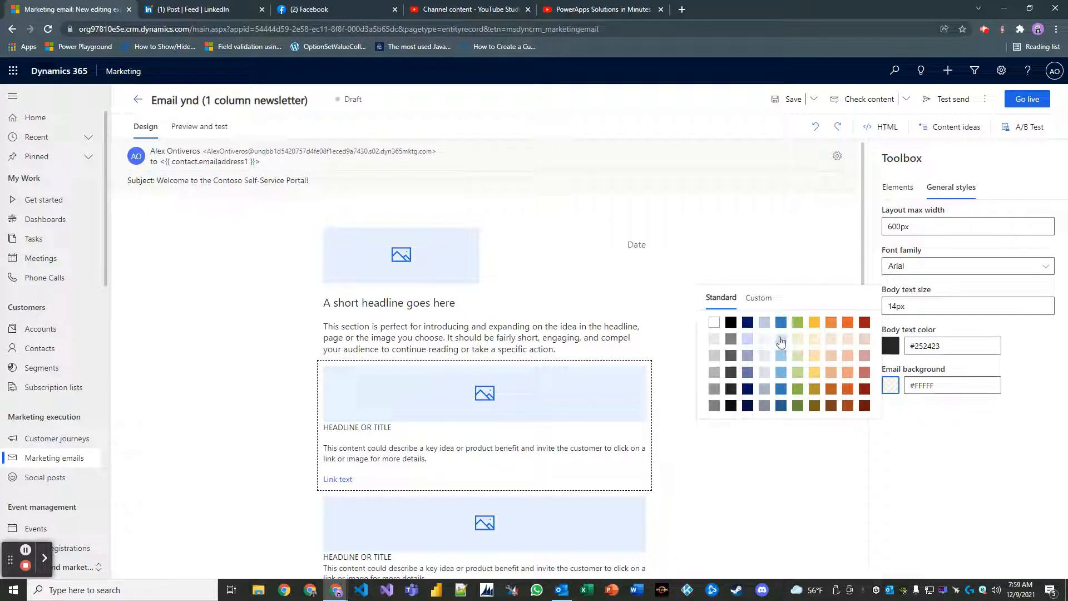
pyautogui.click(779, 407)
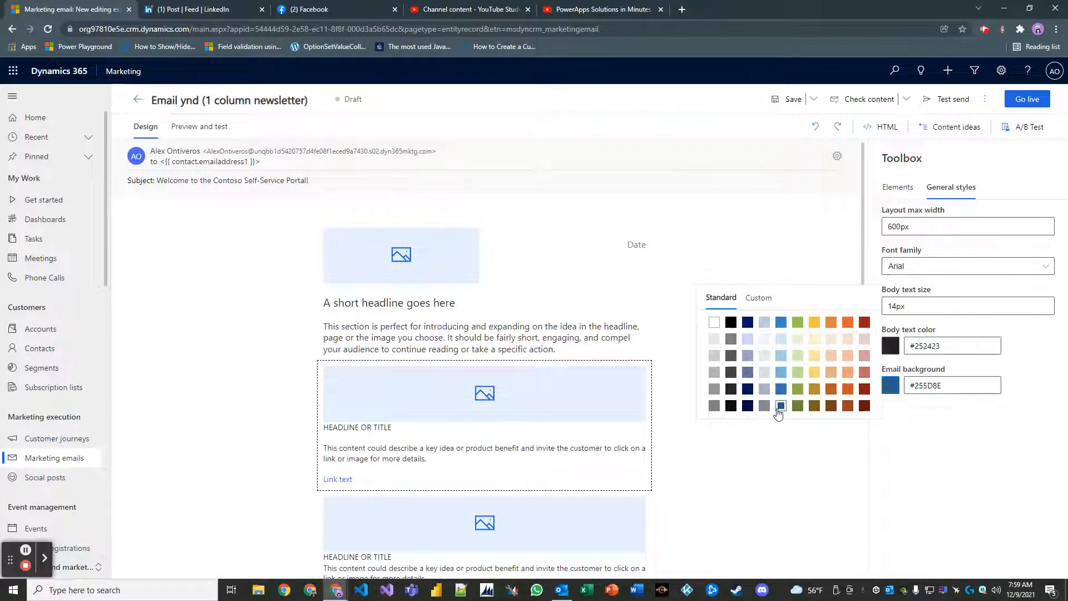
pyautogui.click(934, 472)
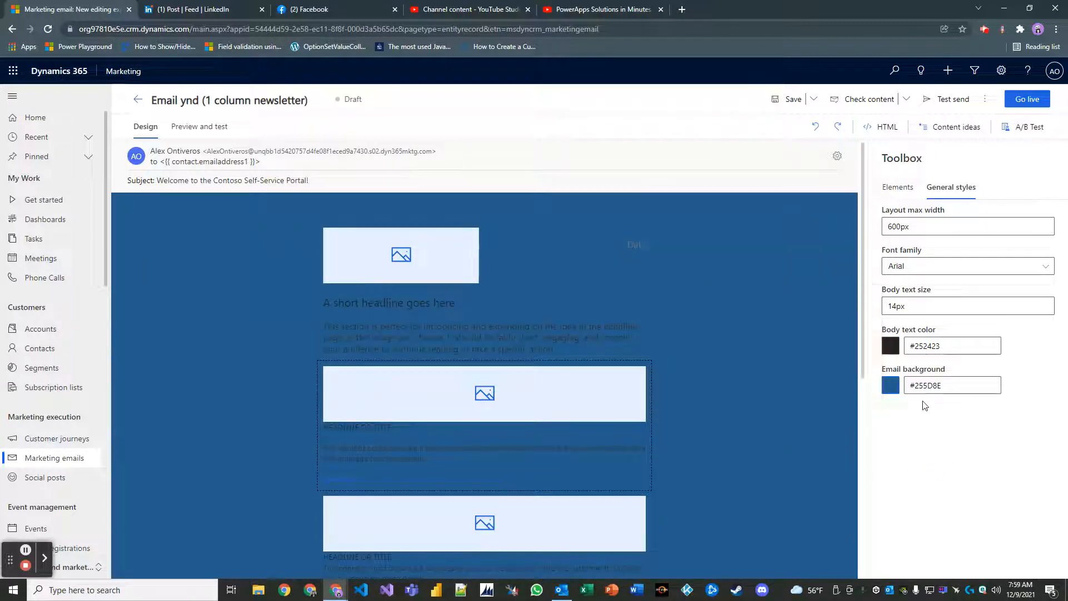
pyautogui.click(889, 355)
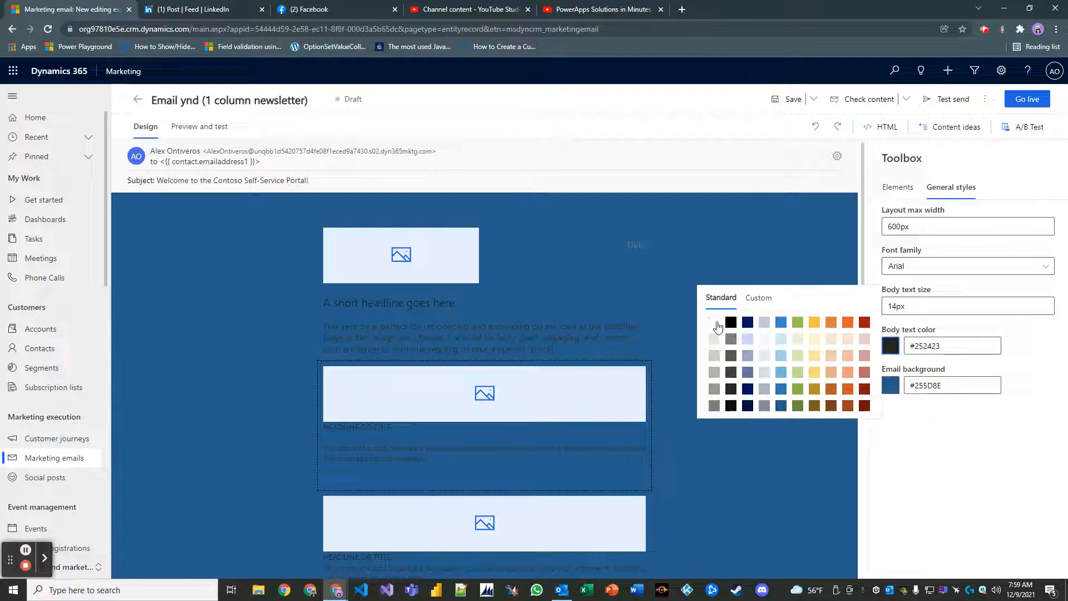
pyautogui.click(716, 323)
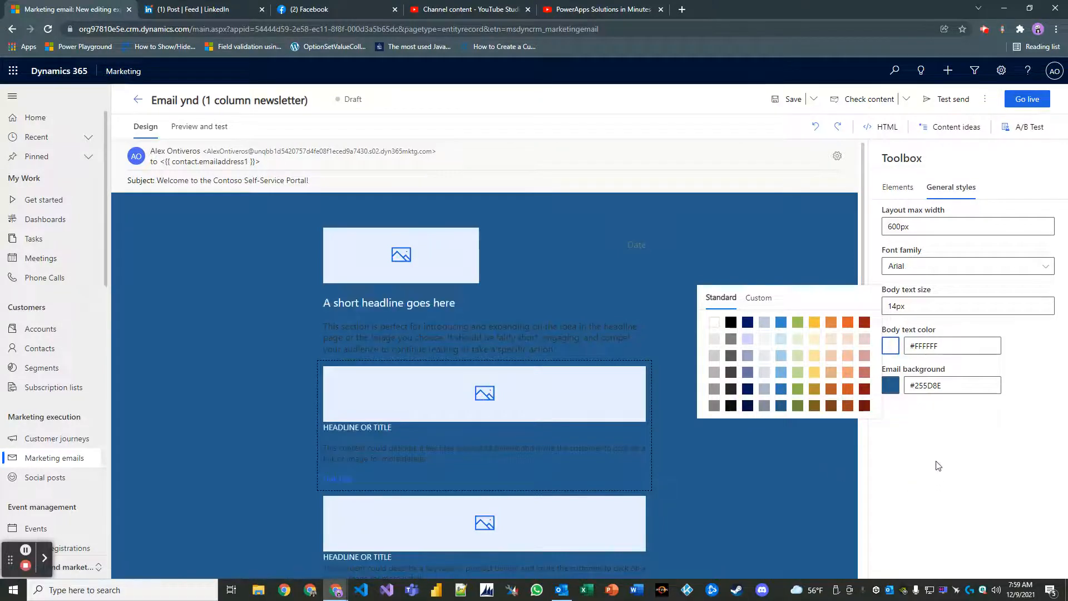
pyautogui.click(912, 444)
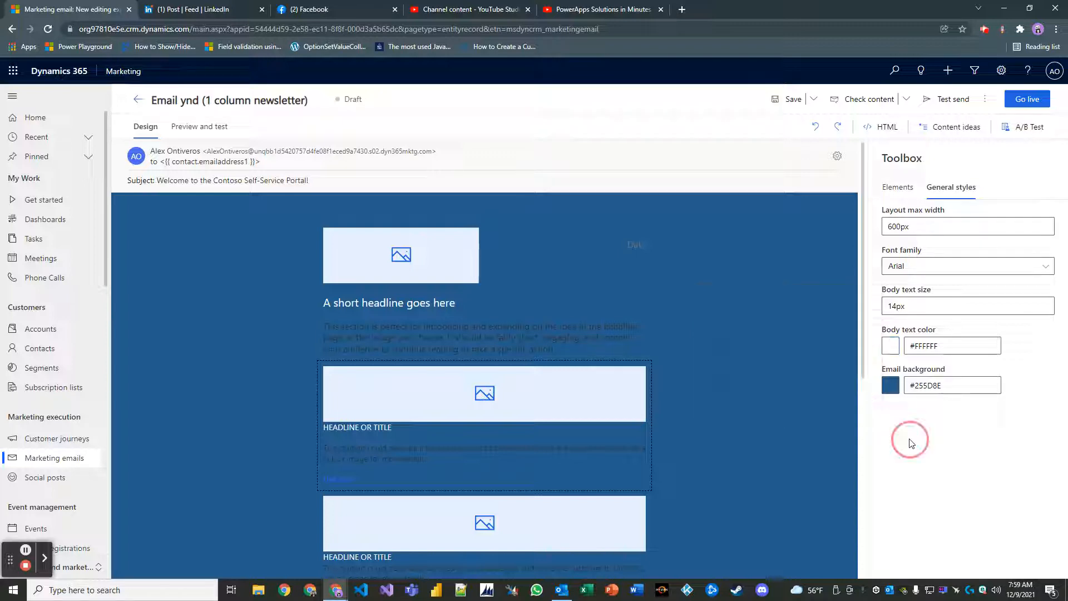
# Set the intro paragraph's text colour to Automatic.
pyautogui.click(553, 342)
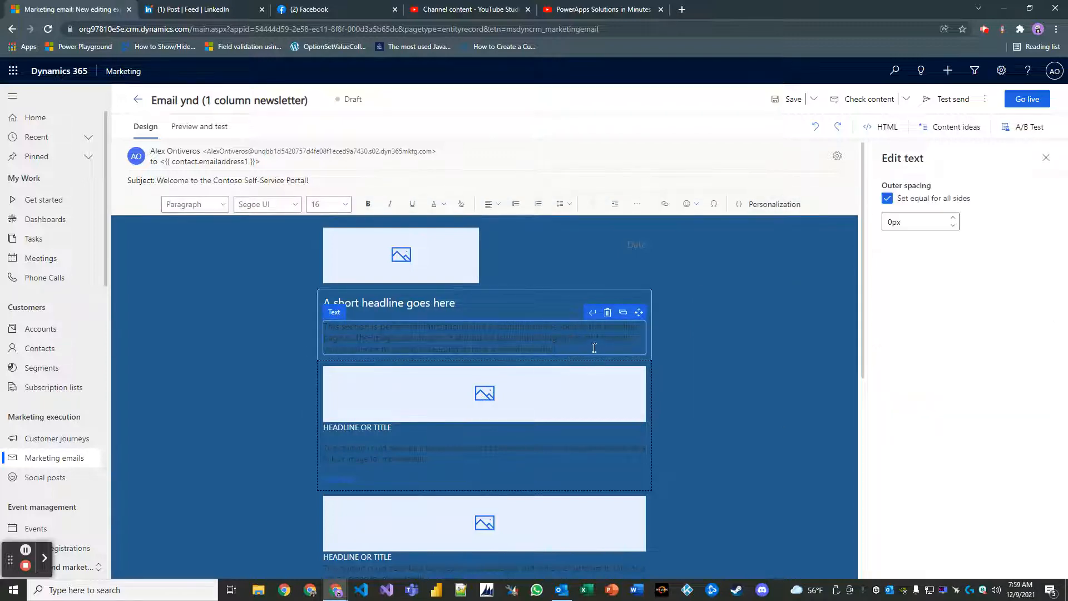
pyautogui.moveTo(594, 347); pyautogui.dragTo(270, 316)
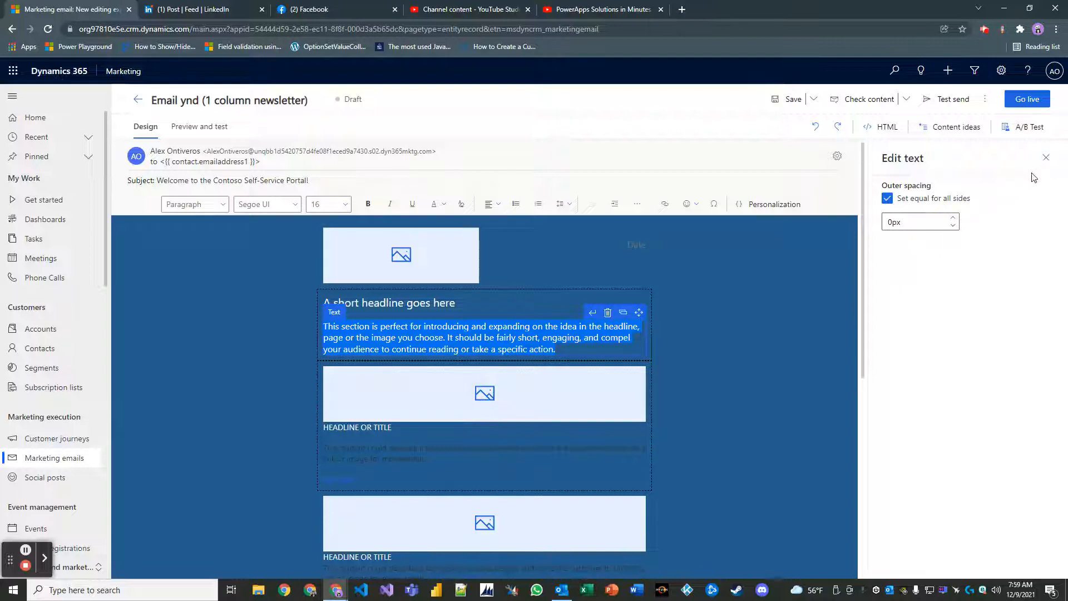
pyautogui.click(1046, 157)
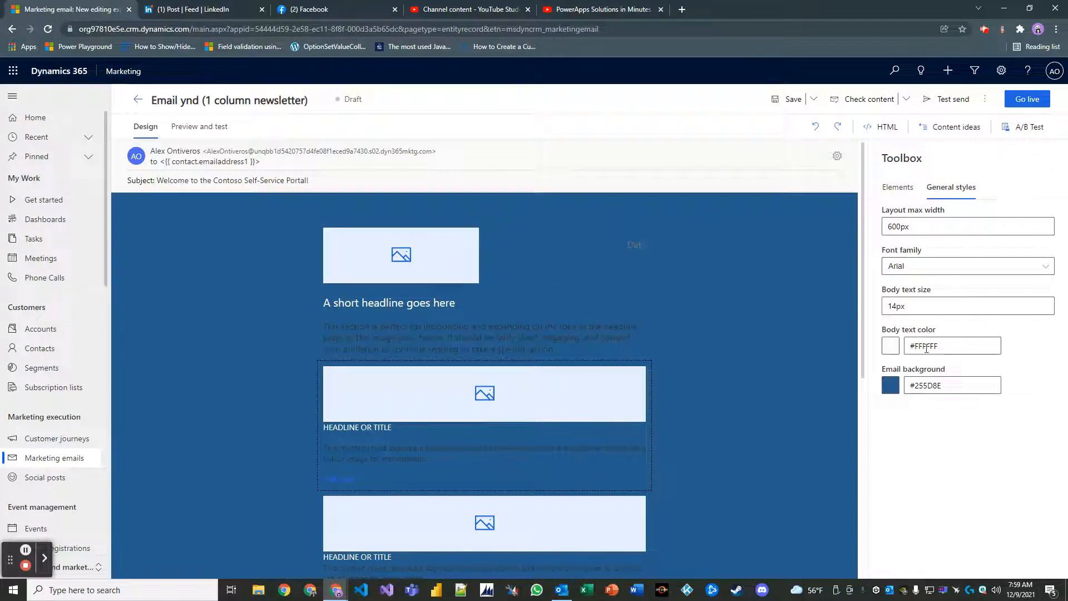
pyautogui.click(890, 346)
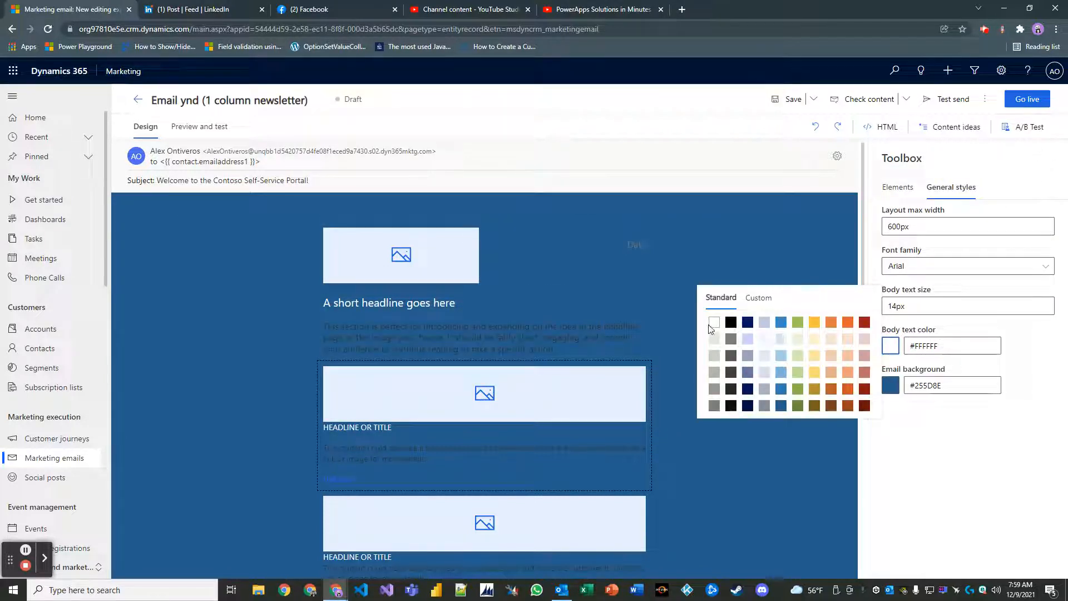
pyautogui.click(579, 341)
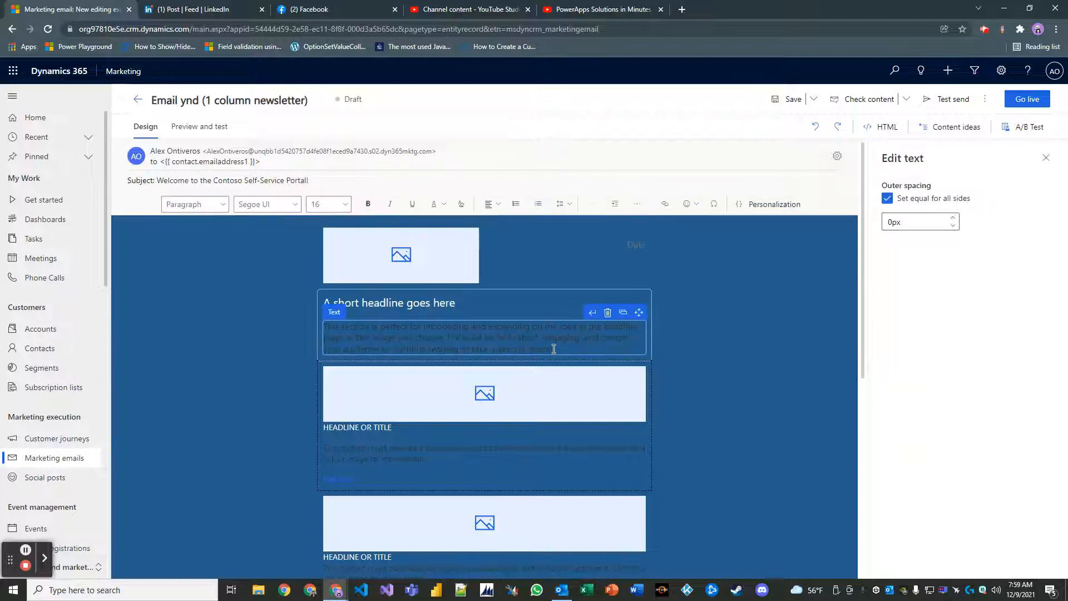
pyautogui.moveTo(553, 349); pyautogui.dragTo(292, 323)
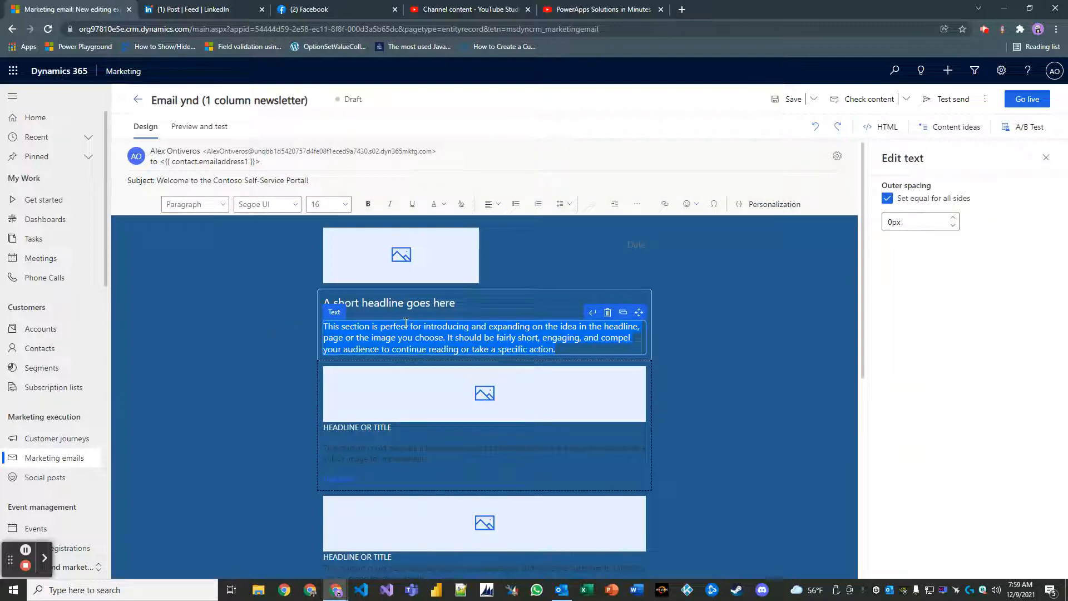
pyautogui.click(443, 204)
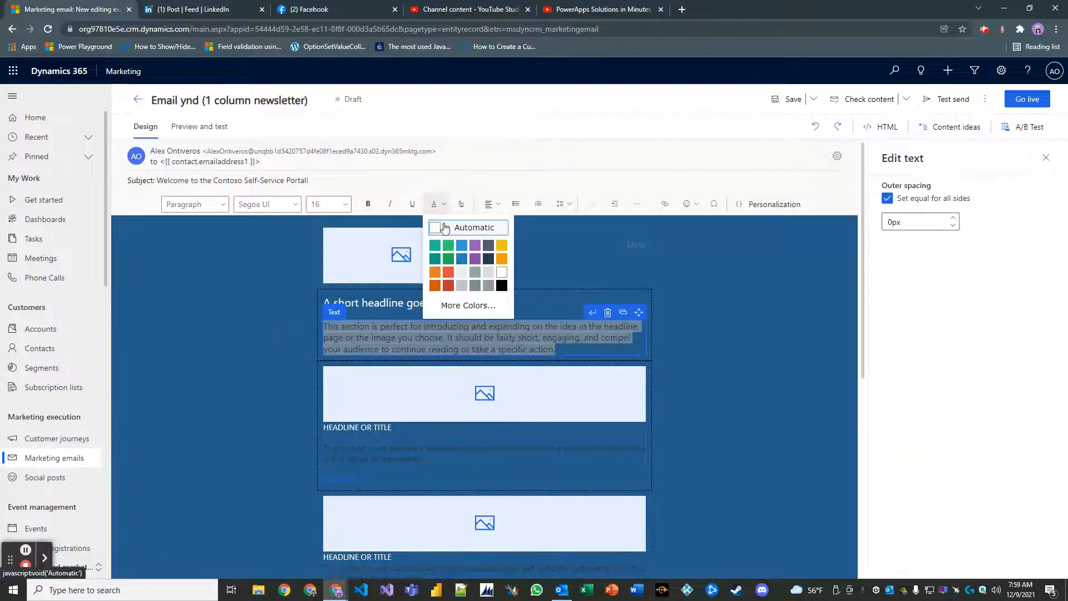
pyautogui.click(445, 228)
pyautogui.click(671, 403)
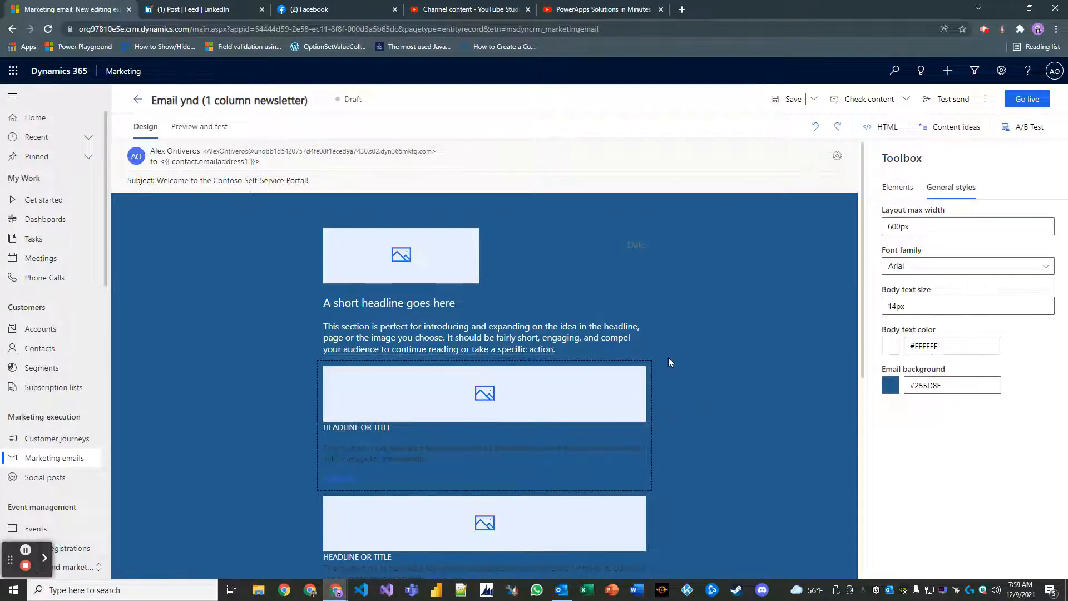
# Set the first feature block's description text colour to Automatic so it shows white.
pyautogui.click(435, 453)
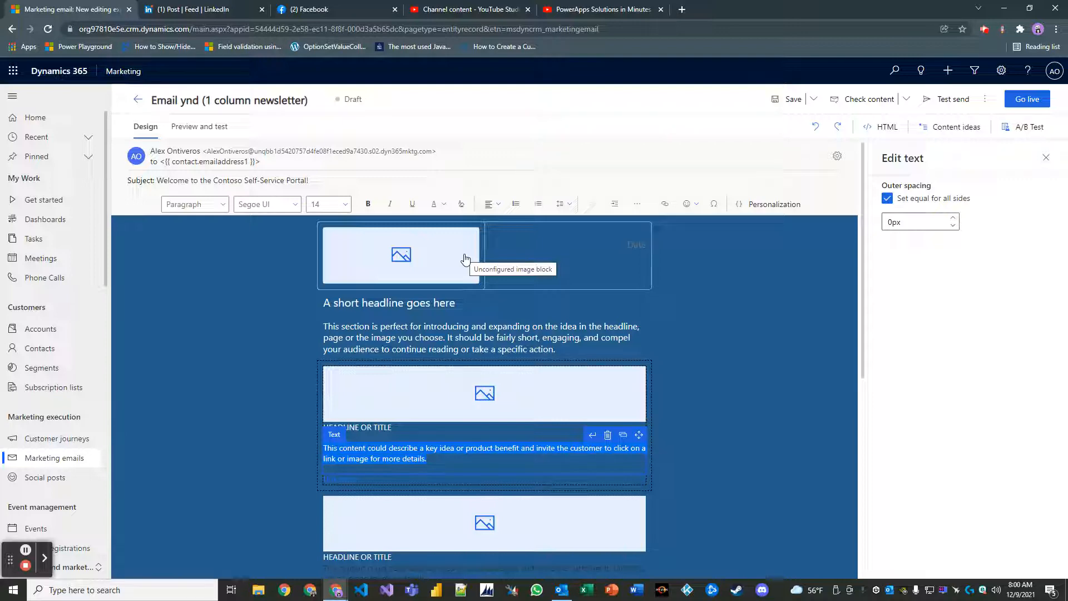
pyautogui.click(680, 410)
pyautogui.click(467, 453)
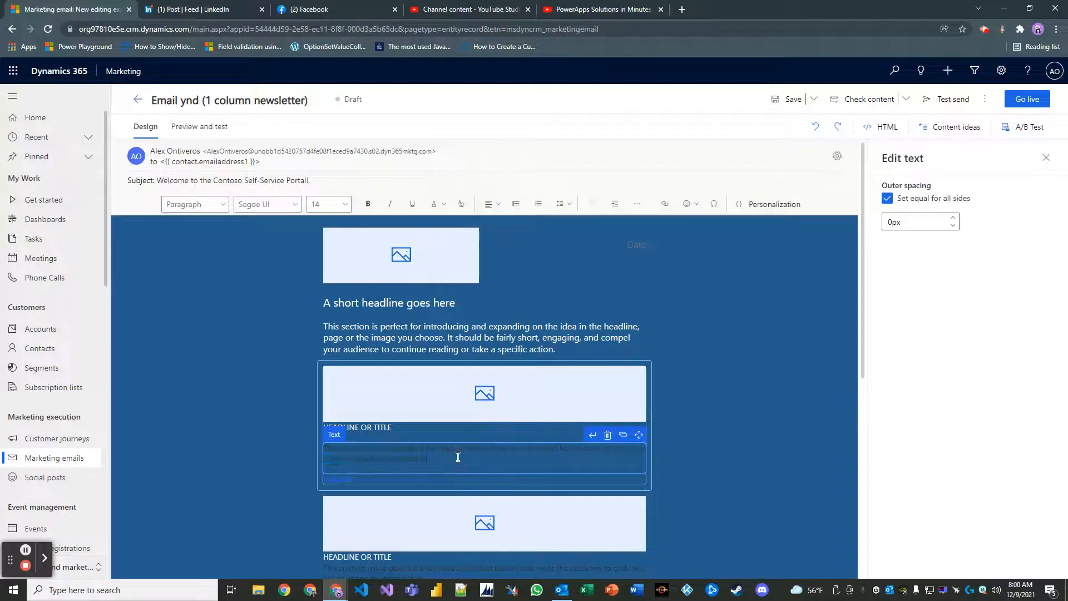
pyautogui.moveTo(420, 457); pyautogui.dragTo(291, 438)
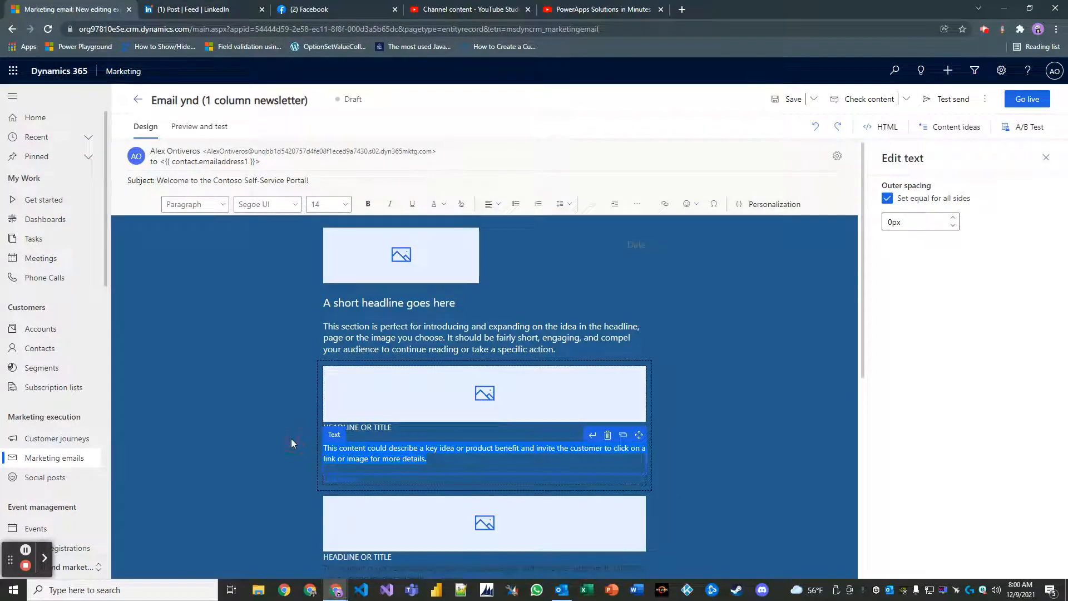
pyautogui.click(440, 210)
pyautogui.click(444, 228)
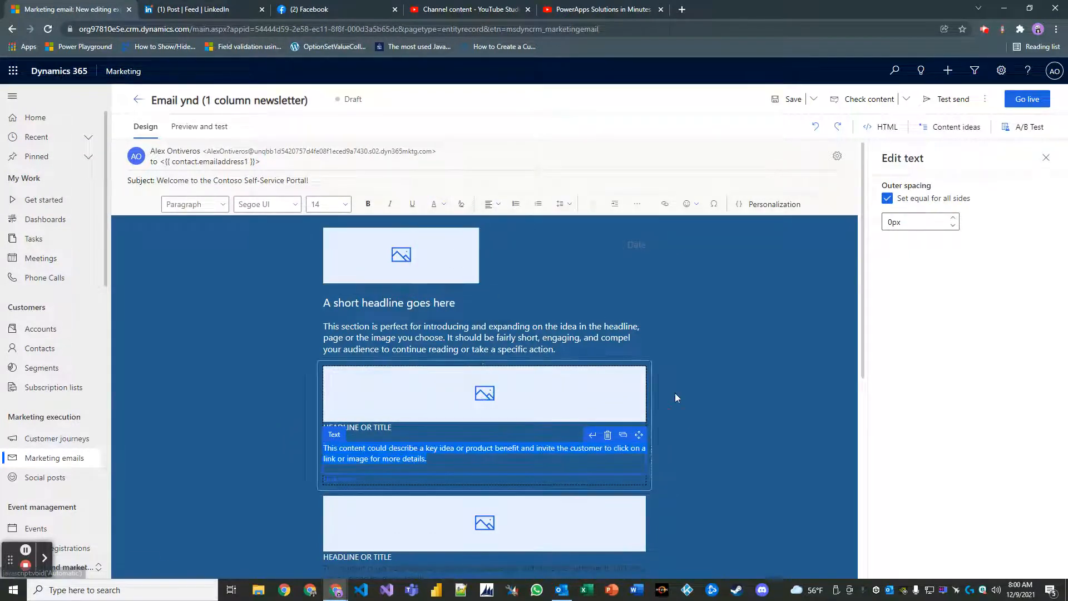
pyautogui.click(677, 393)
# Set the second block's description paragraph to Automatic text colour so it shows white.
pyautogui.scroll(-2, 511, 400)
pyautogui.scroll(-1, 512, 400)
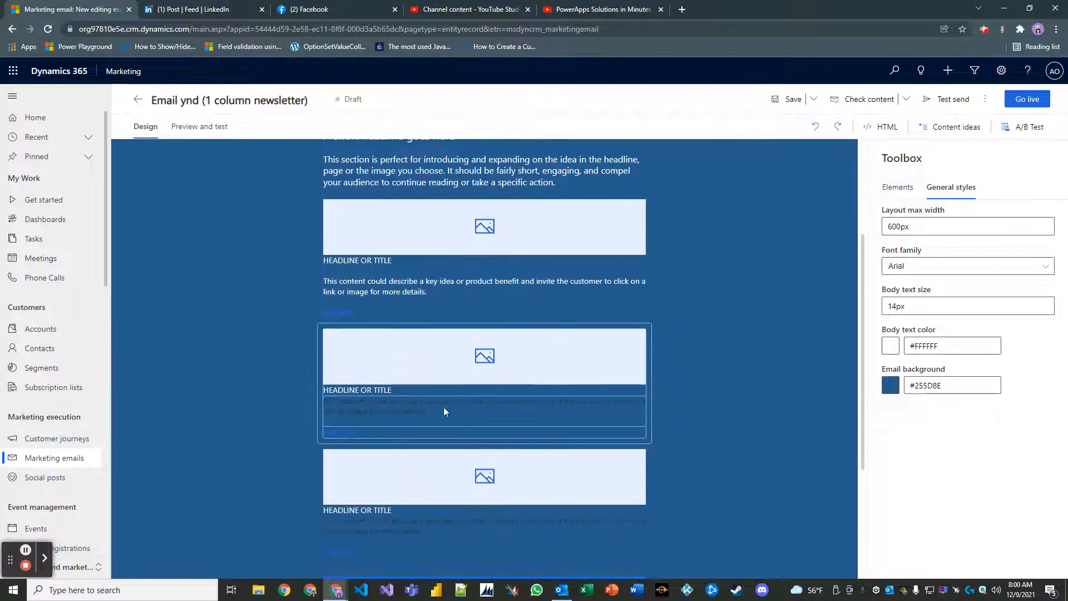
pyautogui.click(439, 409)
pyautogui.moveTo(437, 414); pyautogui.dragTo(272, 402)
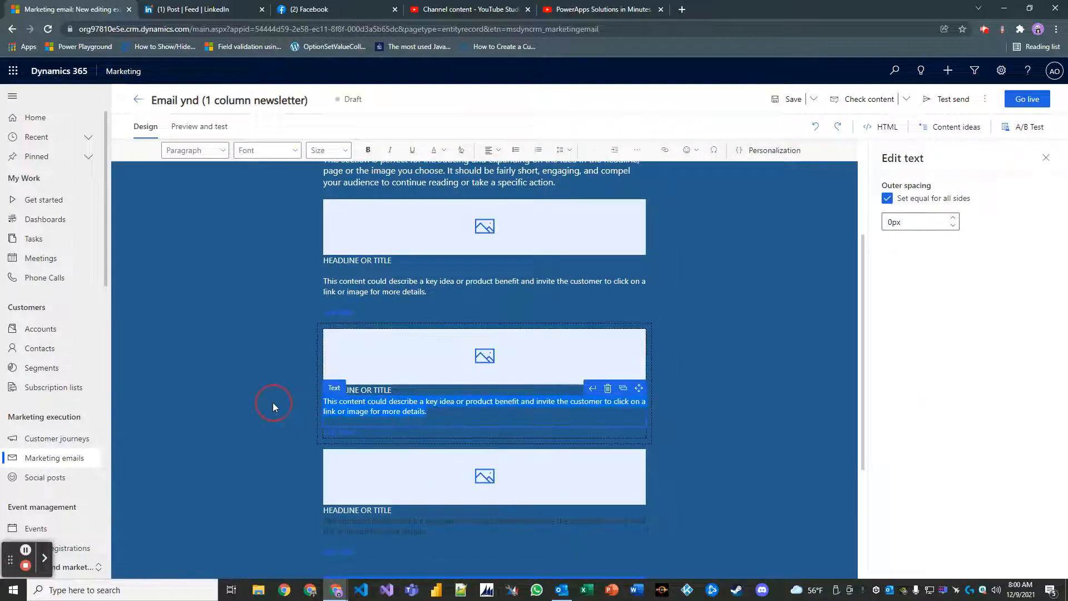
pyautogui.click(442, 152)
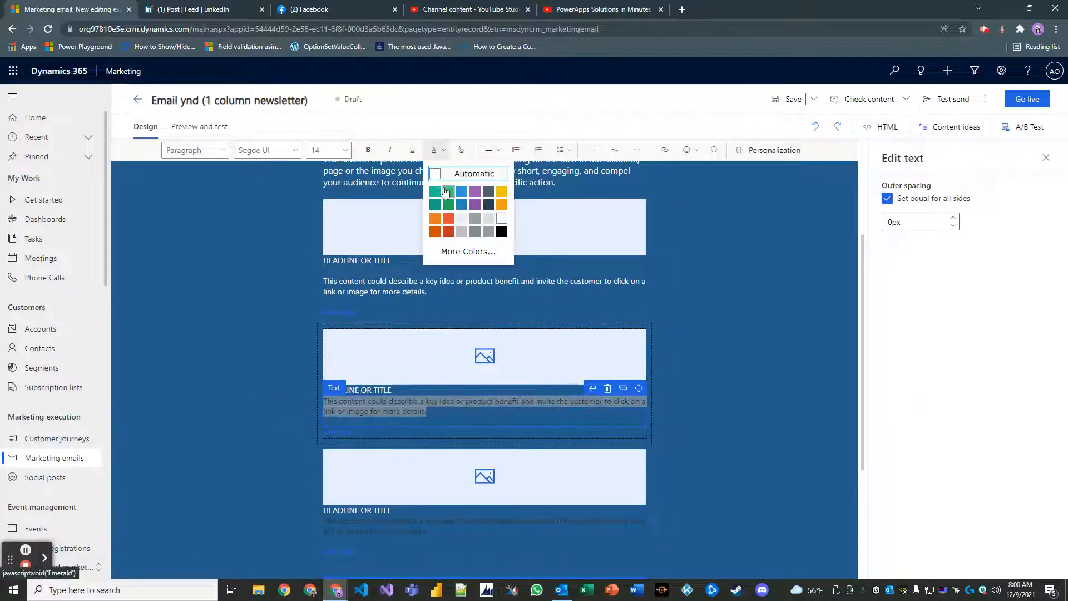
pyautogui.click(451, 172)
pyautogui.click(707, 378)
# Make the link line under the first feature block white.
pyautogui.scroll(-1, 695, 379)
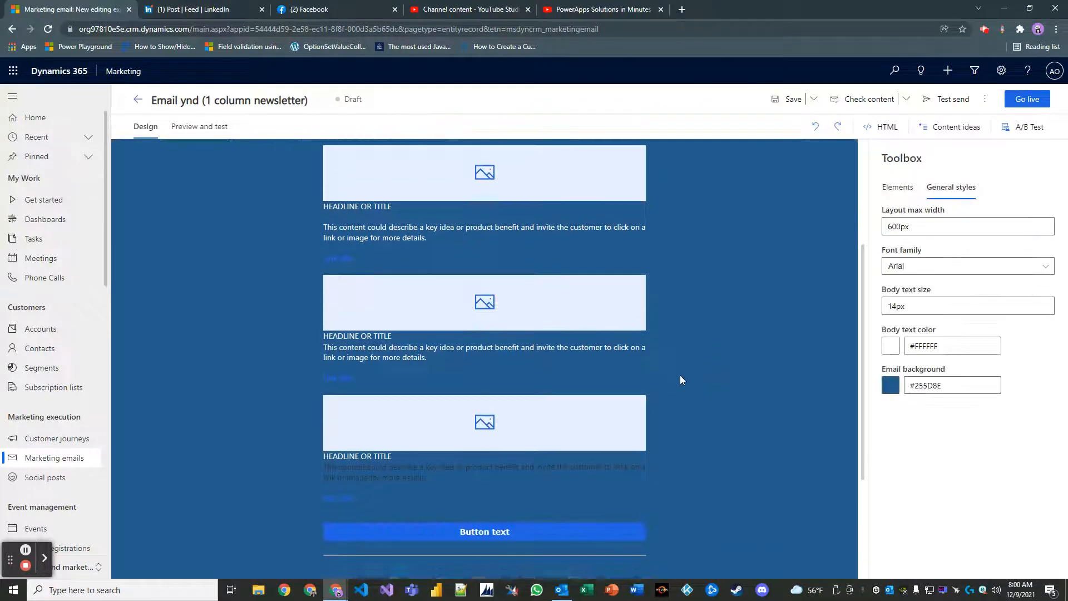
pyautogui.click(361, 383)
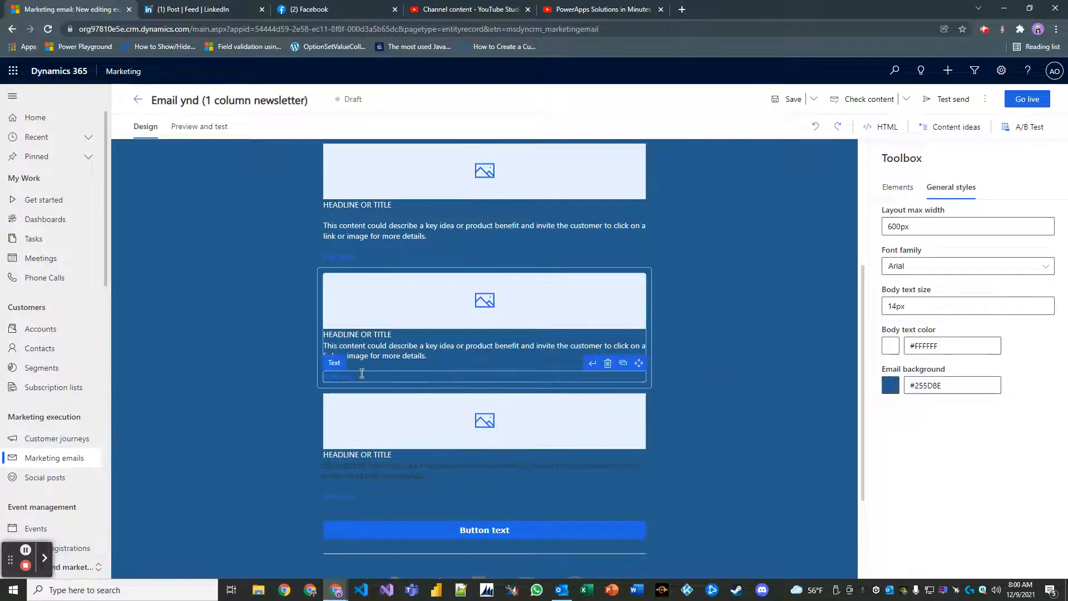
pyautogui.click(354, 257)
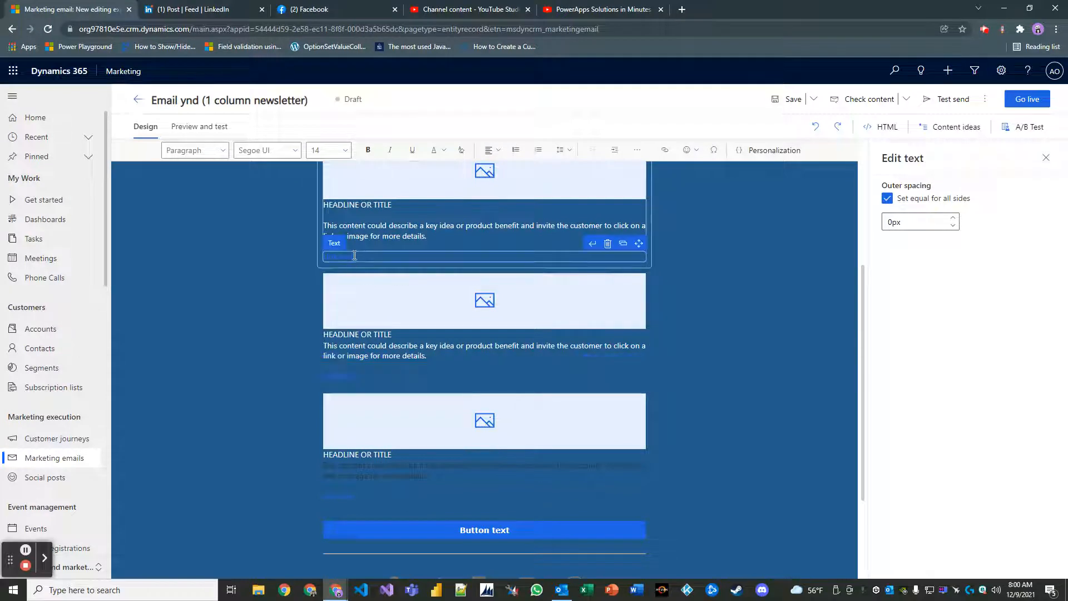
pyautogui.click(445, 152)
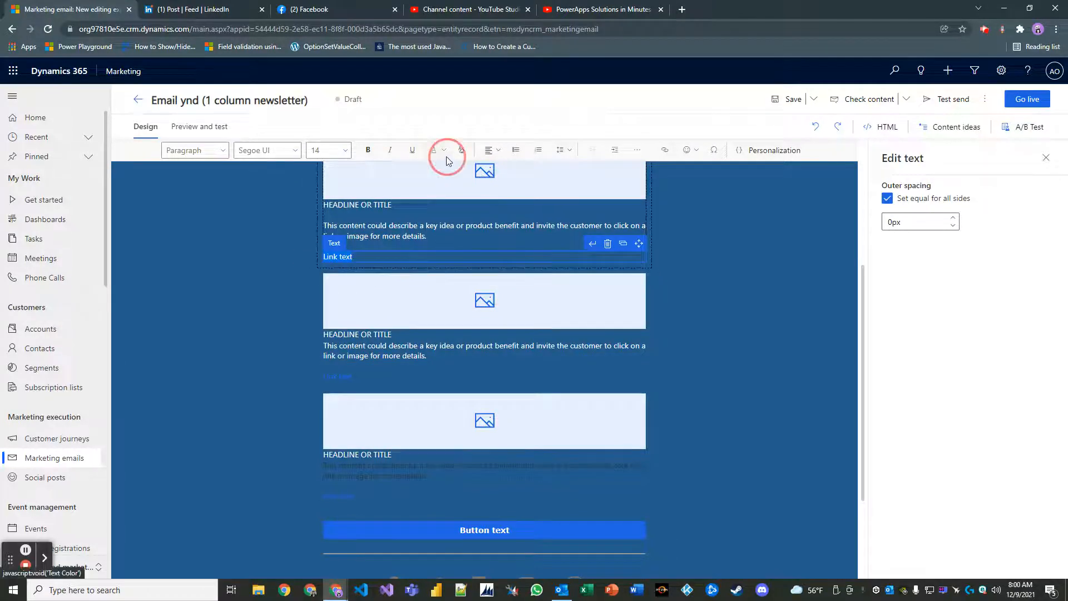
pyautogui.click(453, 171)
pyautogui.click(739, 299)
# Select the words 'Link text' in the first block and open Personalization content assist.
pyautogui.scroll(2, 735, 304)
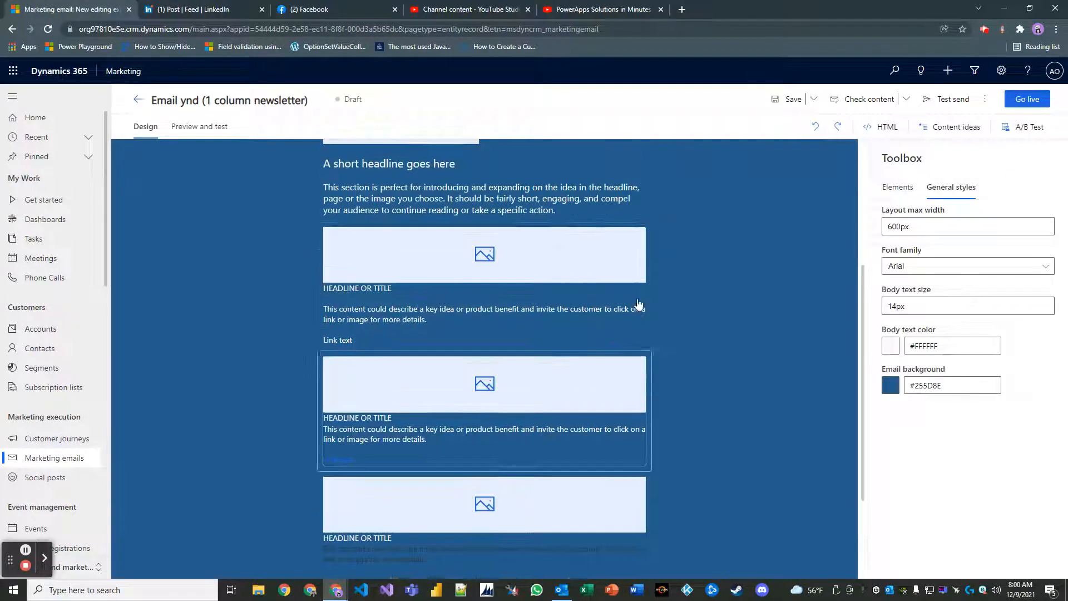
pyautogui.click(370, 365)
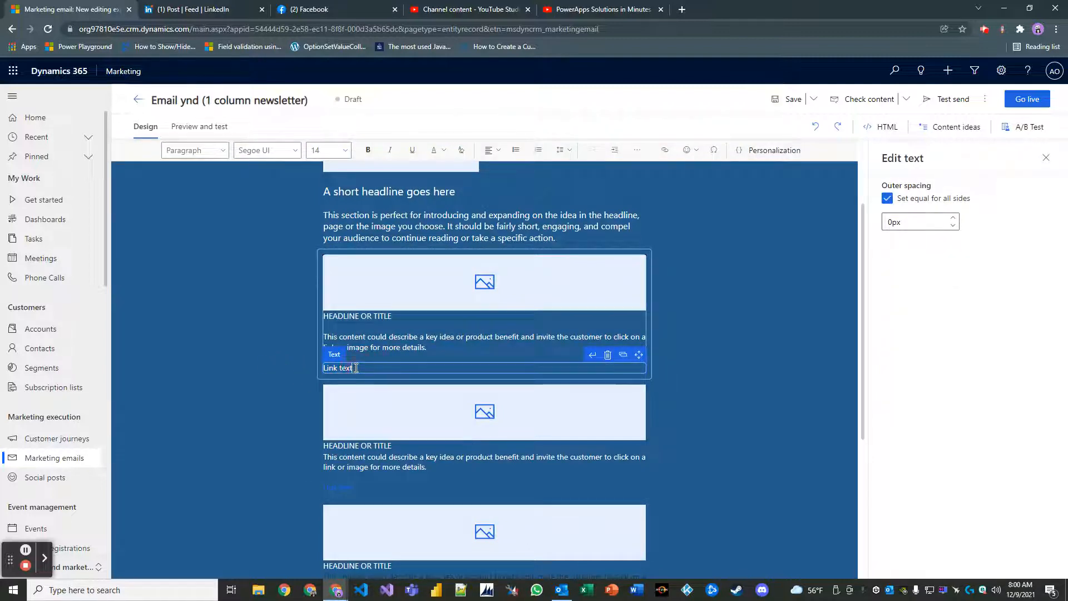
pyautogui.moveTo(332, 364); pyautogui.dragTo(319, 366)
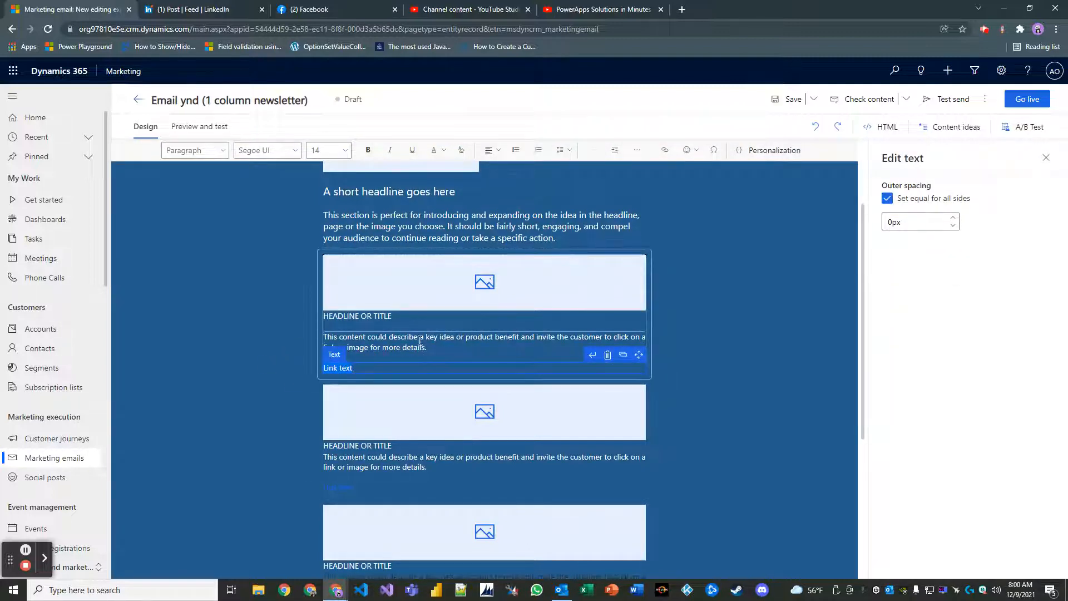
pyautogui.click(762, 154)
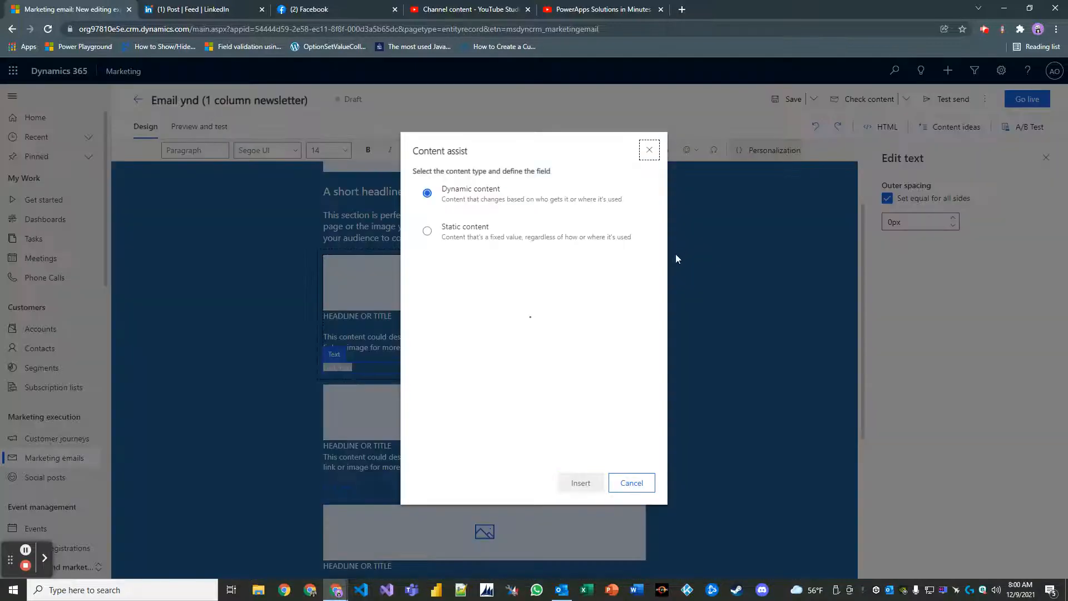
# Cancel content assist and remove the empty line under the first block's description.
pyautogui.click(633, 483)
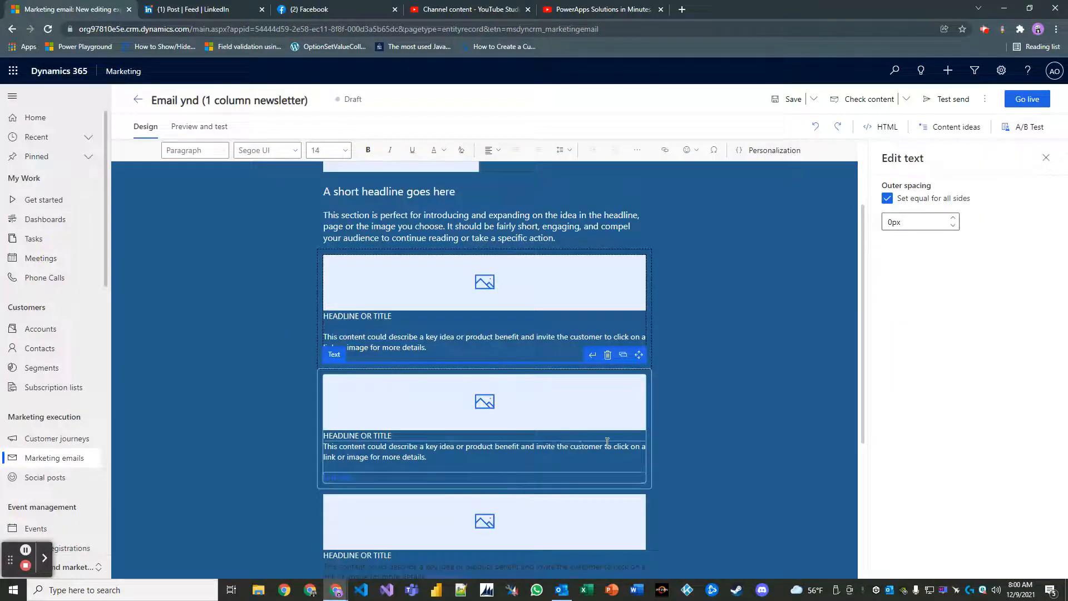
pyautogui.click(686, 364)
pyautogui.click(392, 355)
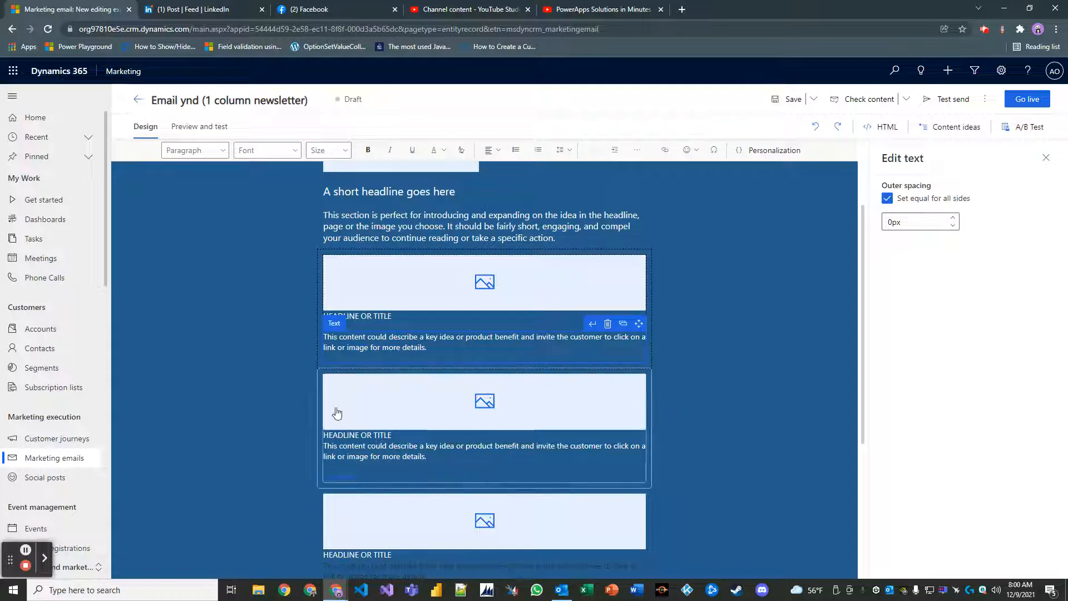
pyautogui.press('BackSpace')
pyautogui.click(704, 363)
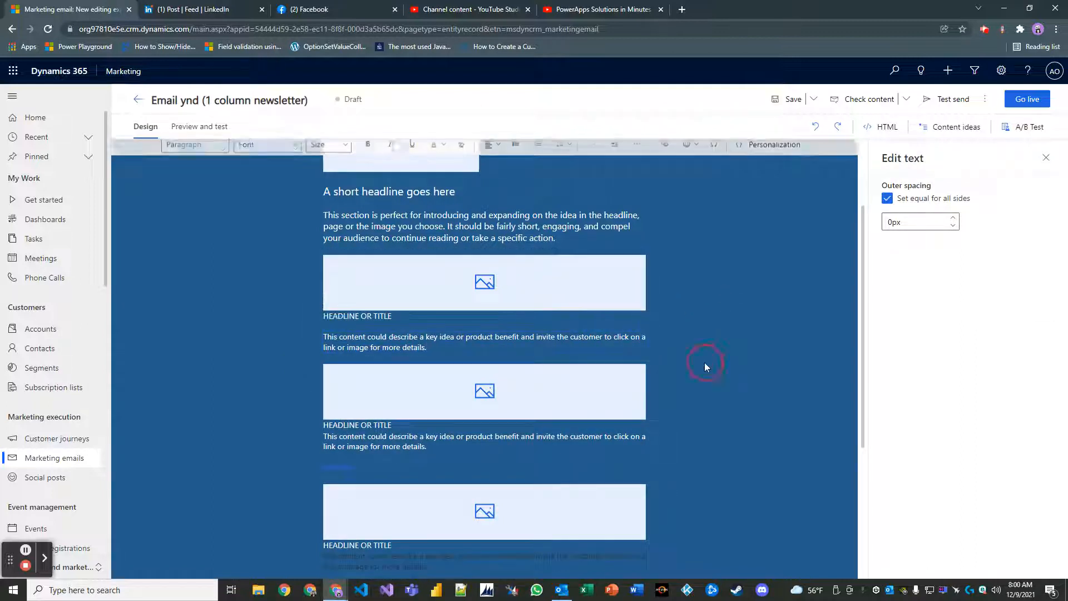
# Delete the Link text lines under the second and third feature blocks.
pyautogui.click(376, 464)
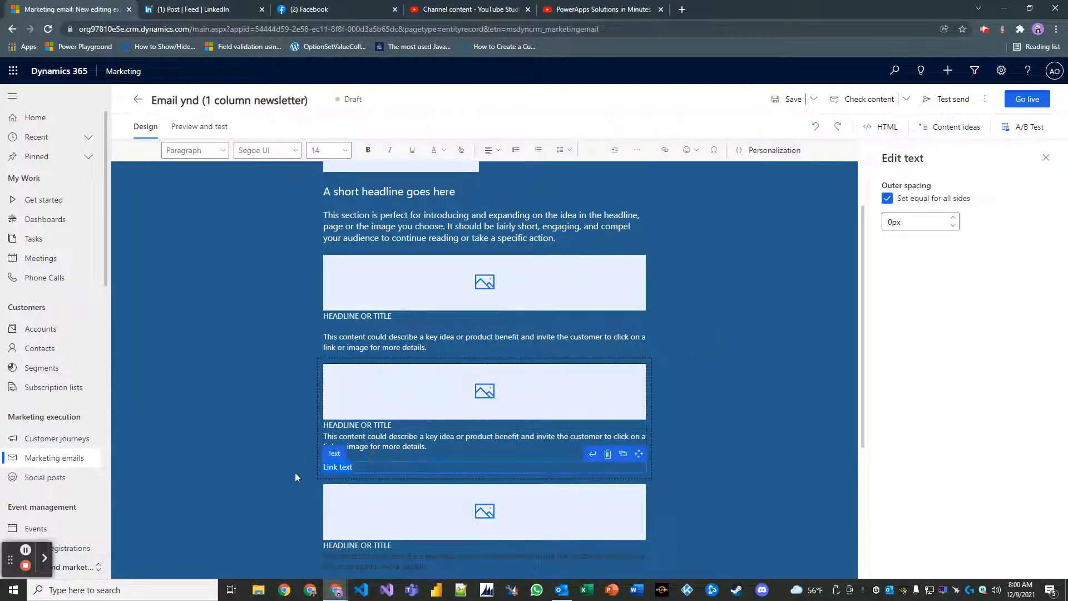
pyautogui.click(607, 453)
pyautogui.scroll(-2, 677, 427)
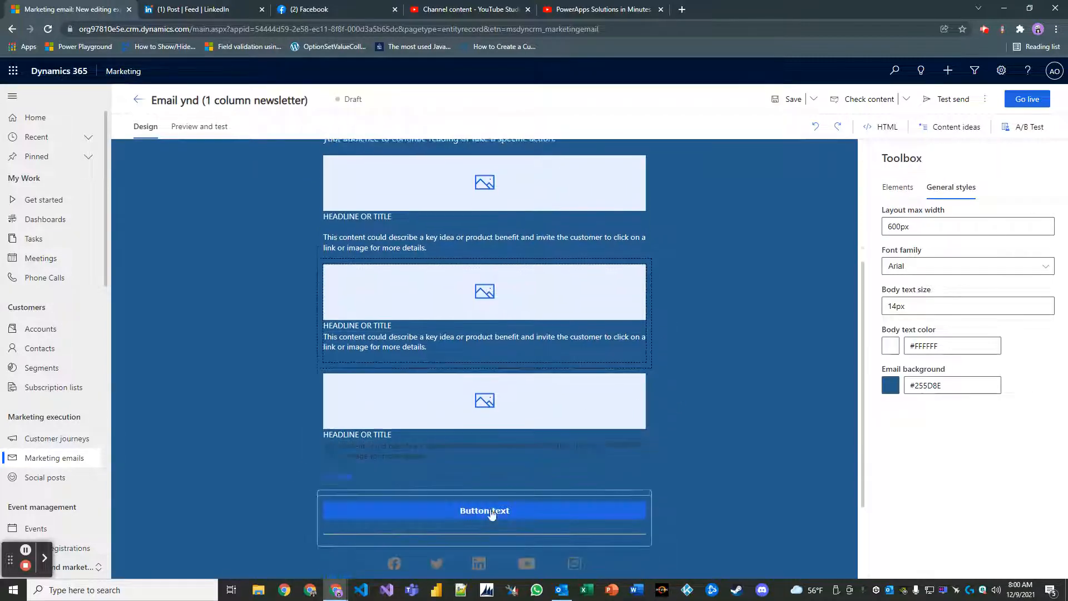
pyautogui.click(379, 466)
pyautogui.click(302, 464)
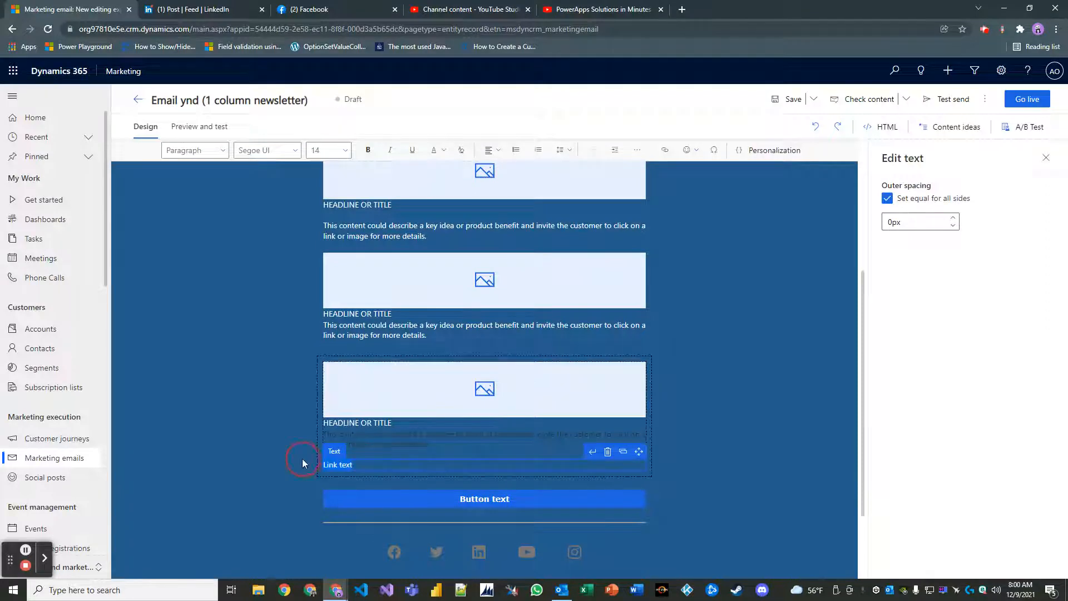
pyautogui.press('Delete')
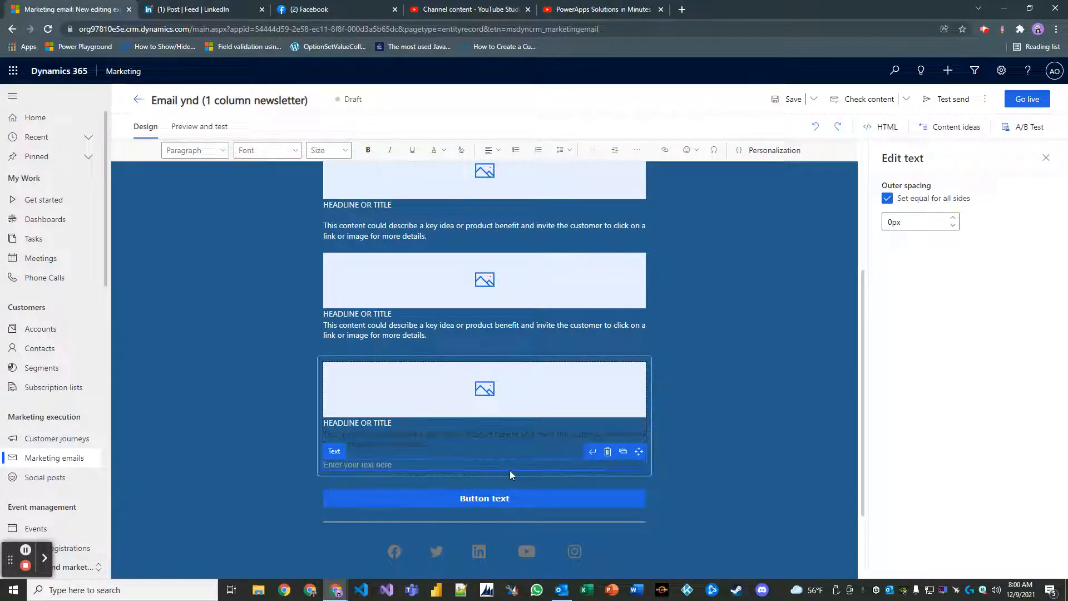
pyautogui.click(607, 452)
pyautogui.scroll(2, 400, 309)
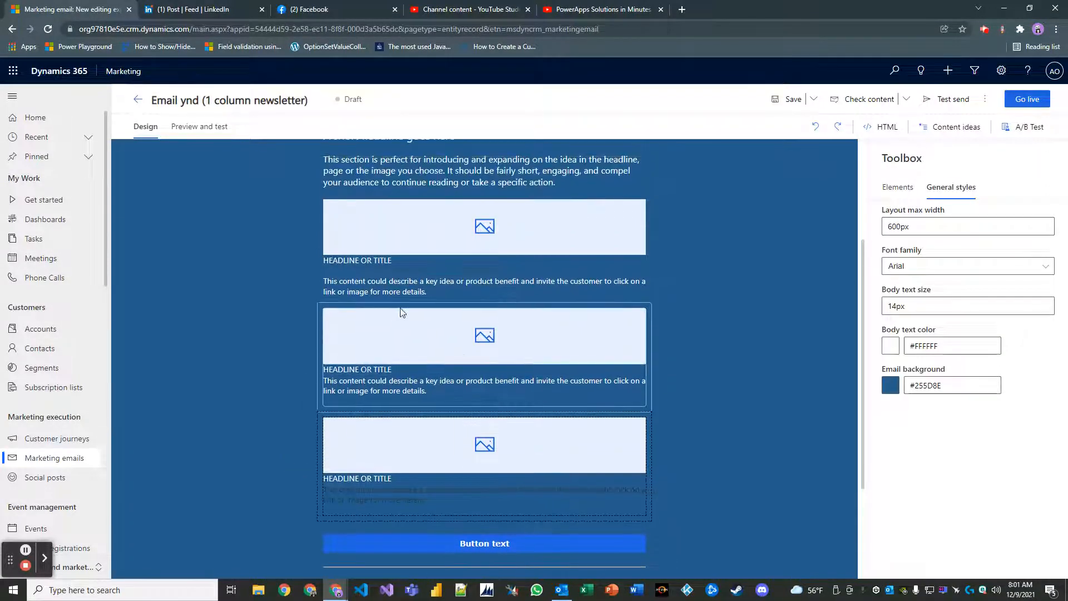
pyautogui.scroll(2, 439, 347)
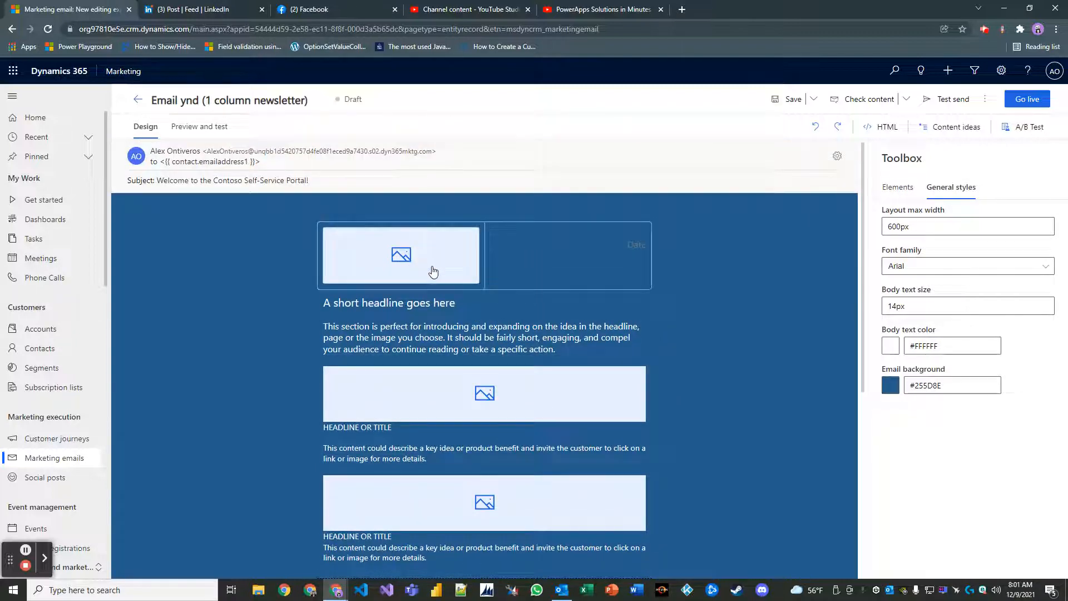
# Delete the Date text element from the right-hand header column.
pyautogui.click(596, 252)
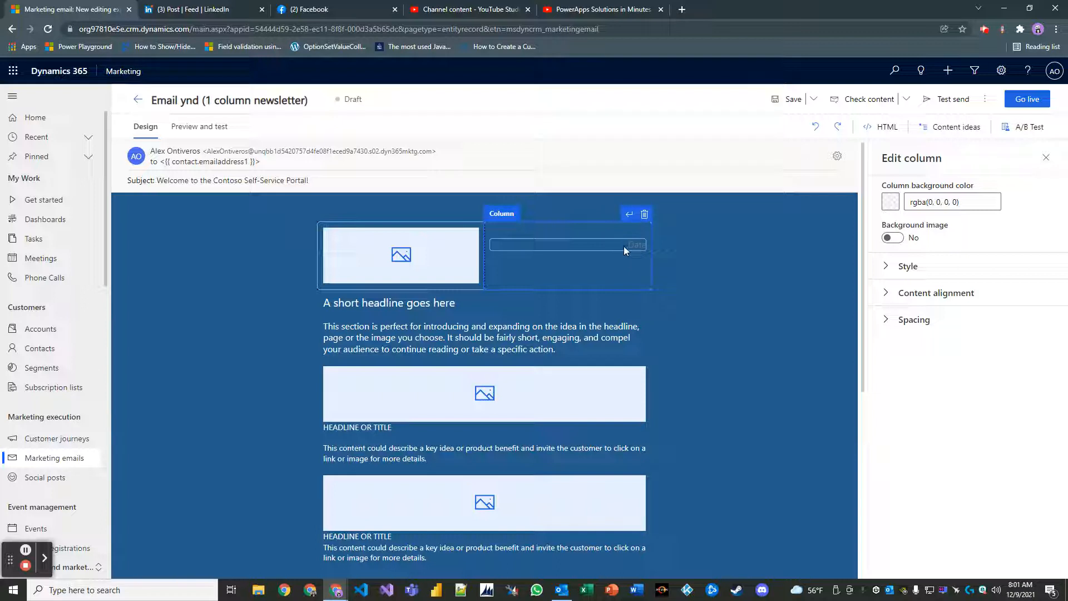
pyautogui.click(623, 246)
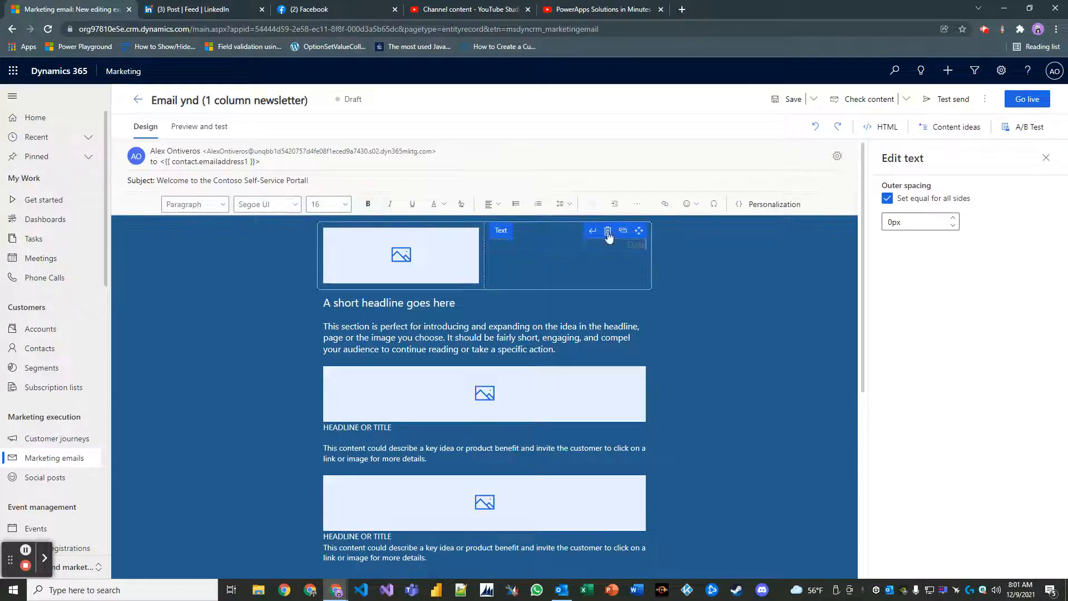
pyautogui.click(608, 233)
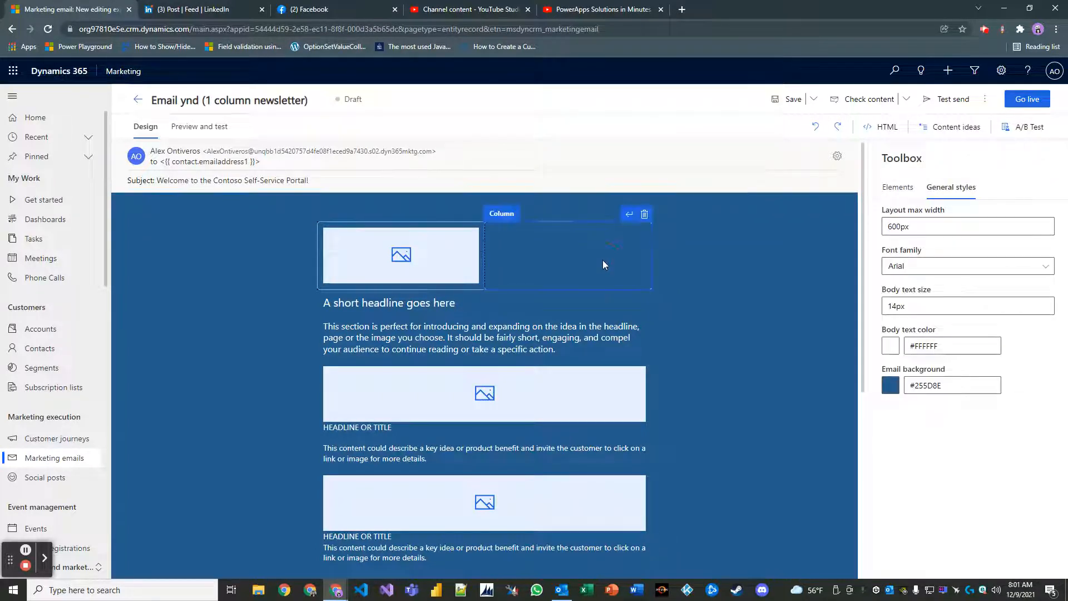
pyautogui.click(603, 261)
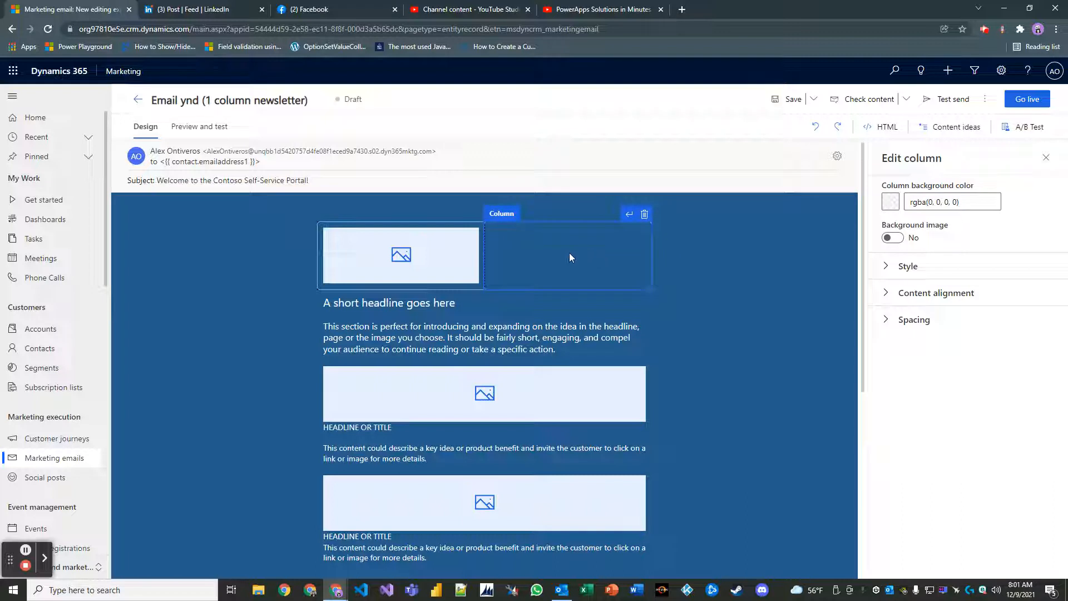
# Remove the empty header column and upload contoso.png as the full-width header image.
pyautogui.click(645, 216)
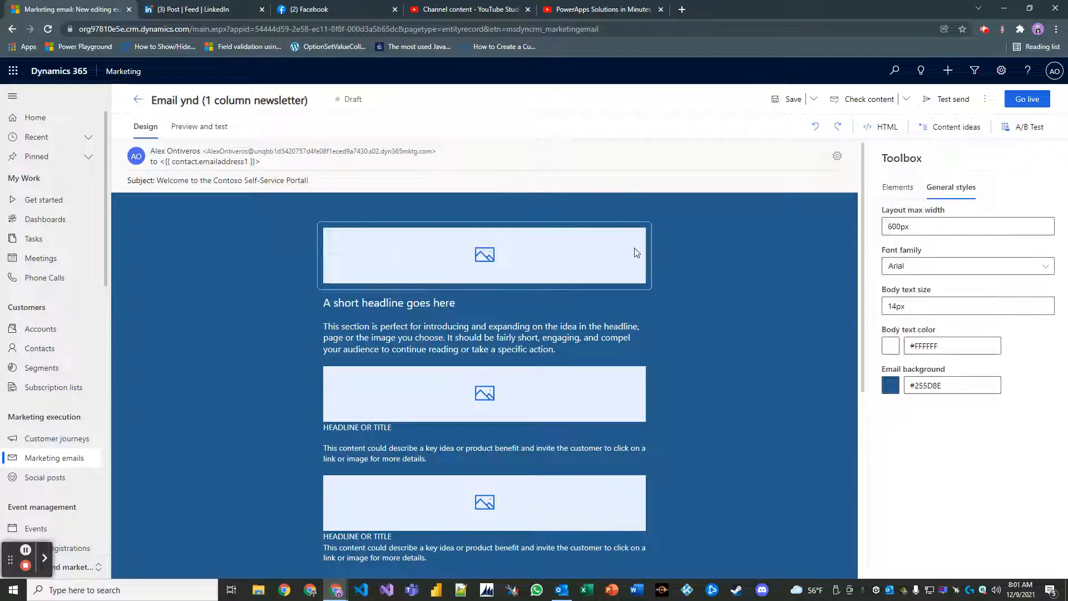
pyautogui.click(485, 257)
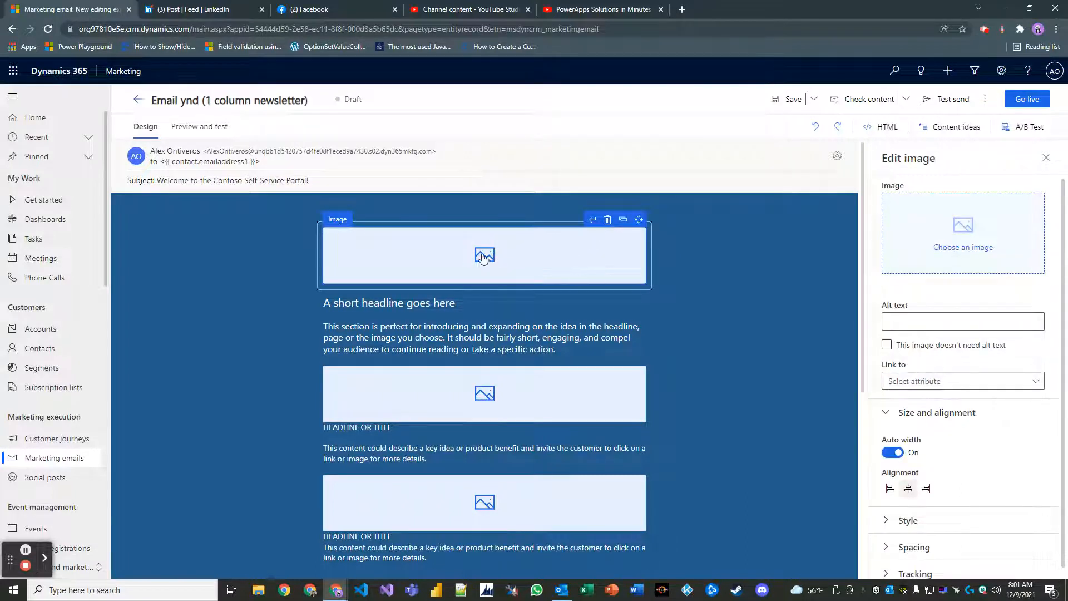
pyautogui.click(969, 226)
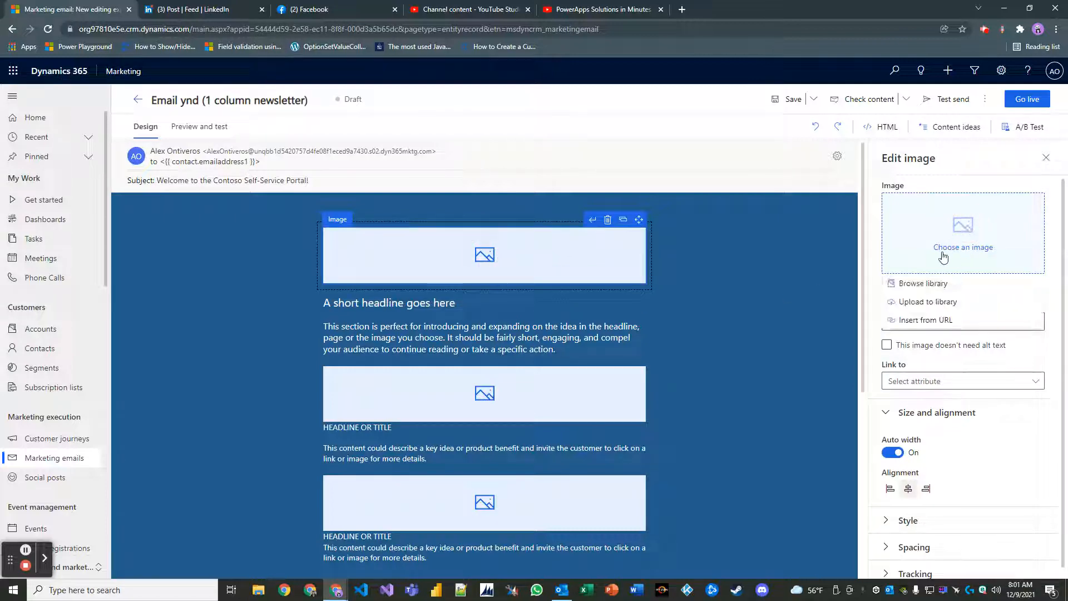
pyautogui.click(926, 301)
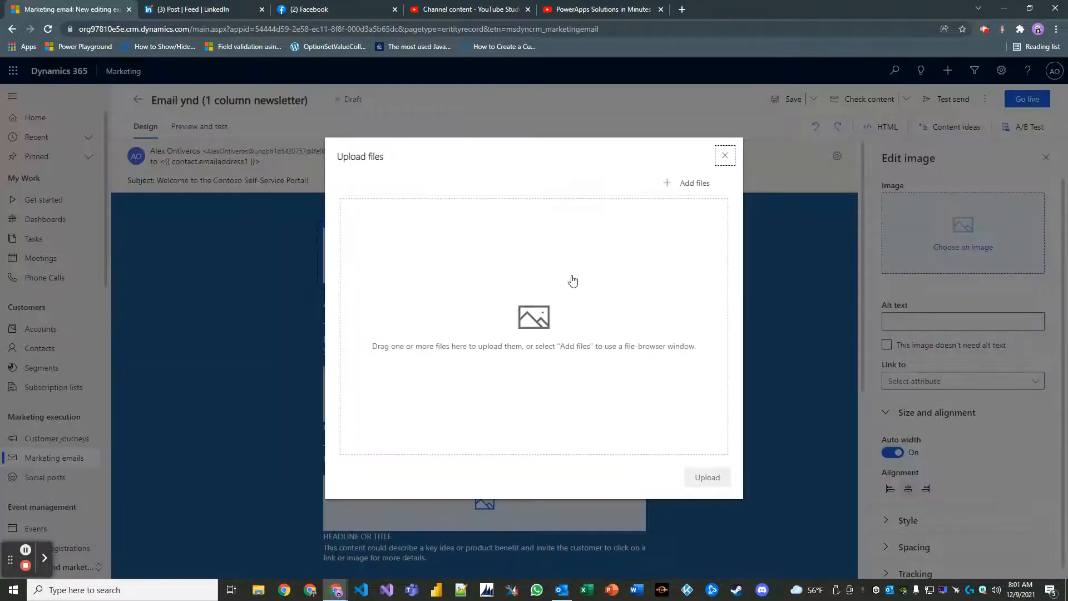
pyautogui.click(680, 186)
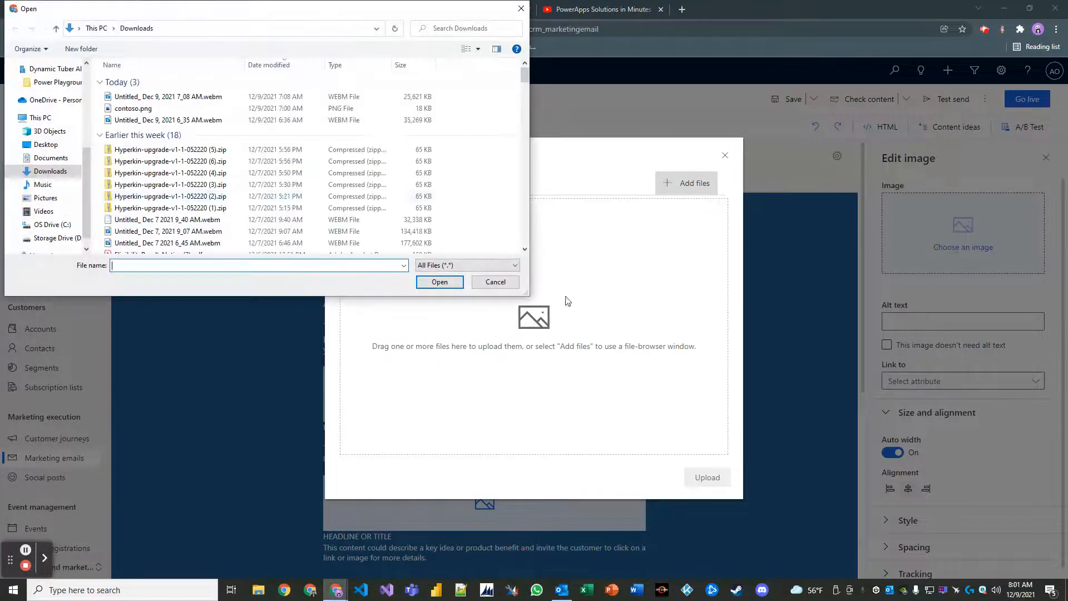
pyautogui.click(176, 110)
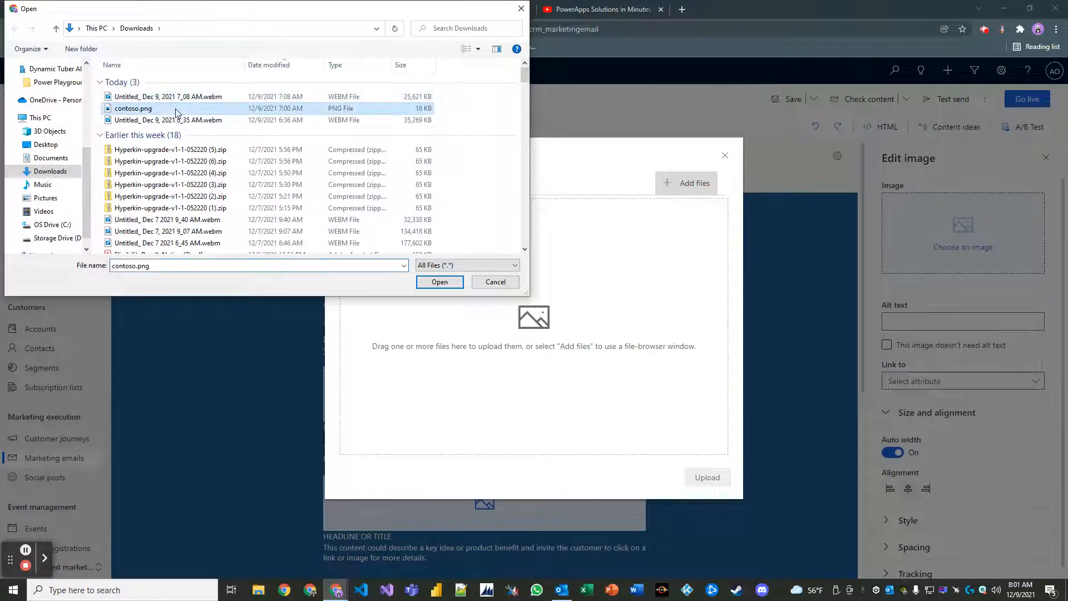
pyautogui.click(440, 284)
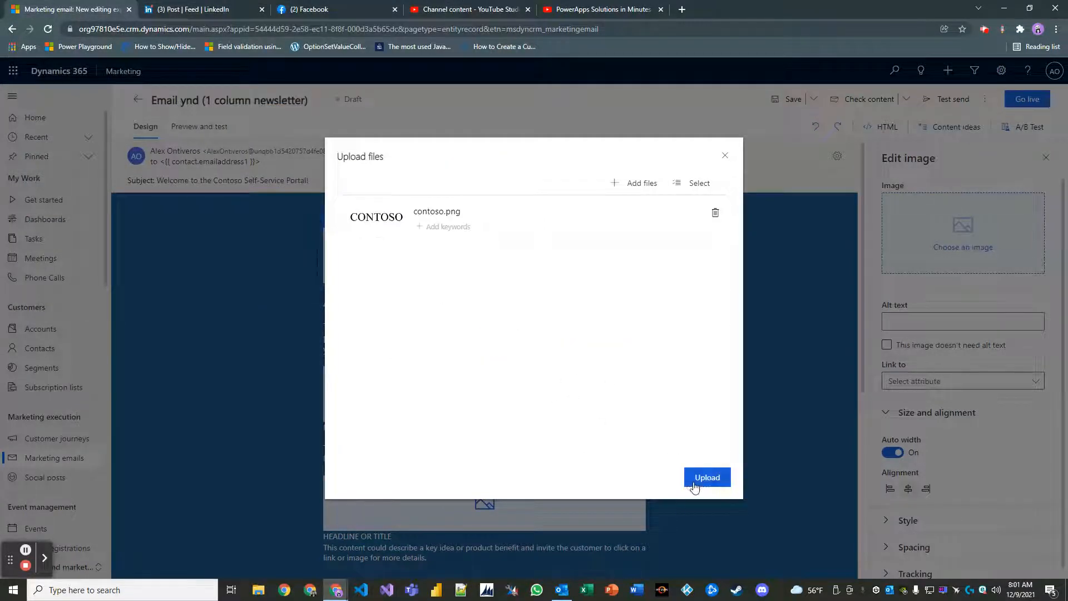
pyautogui.click(694, 486)
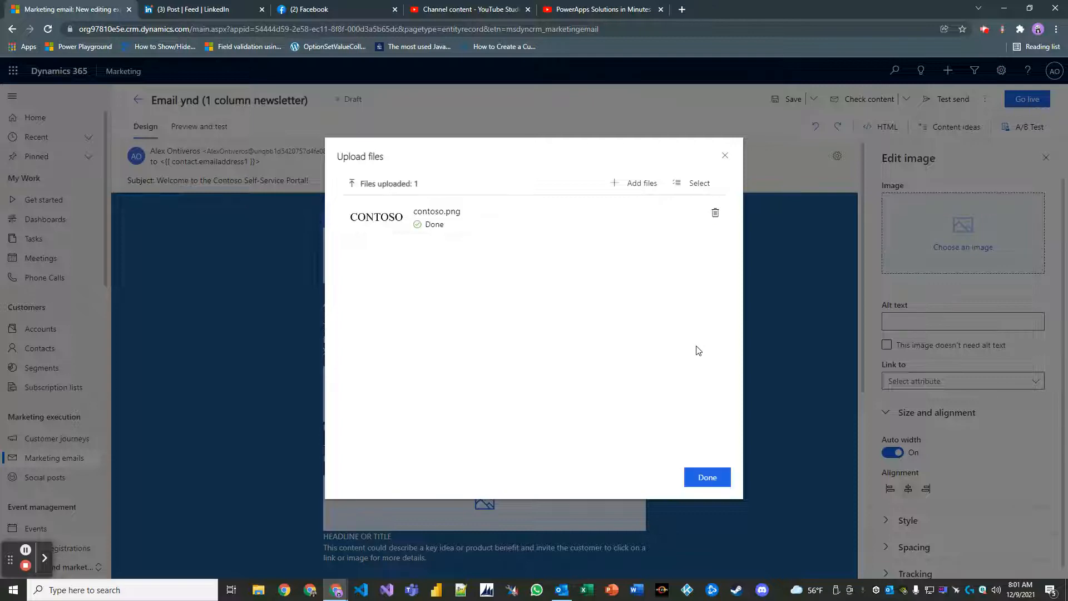
pyautogui.click(714, 476)
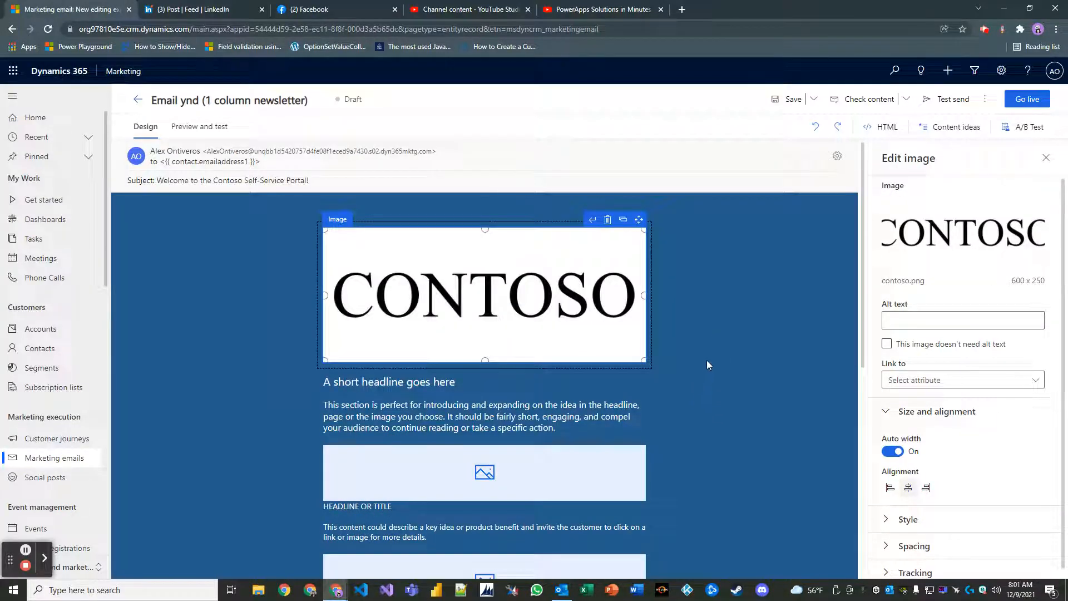
pyautogui.click(712, 342)
pyautogui.click(649, 292)
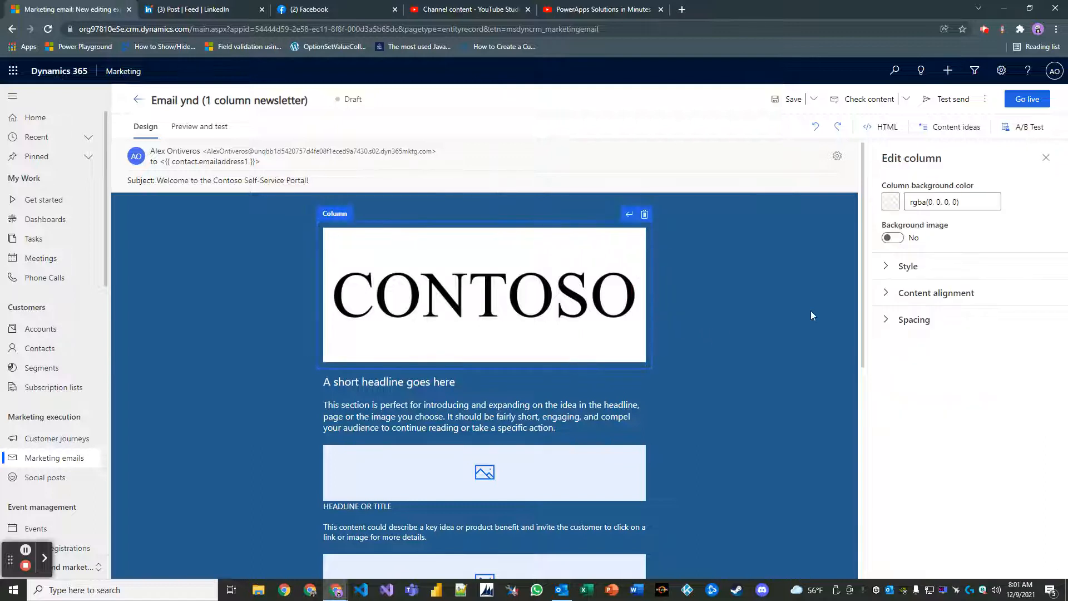
# Return to general styles and select the headline text 'A short headline goes here'.
pyautogui.click(918, 270)
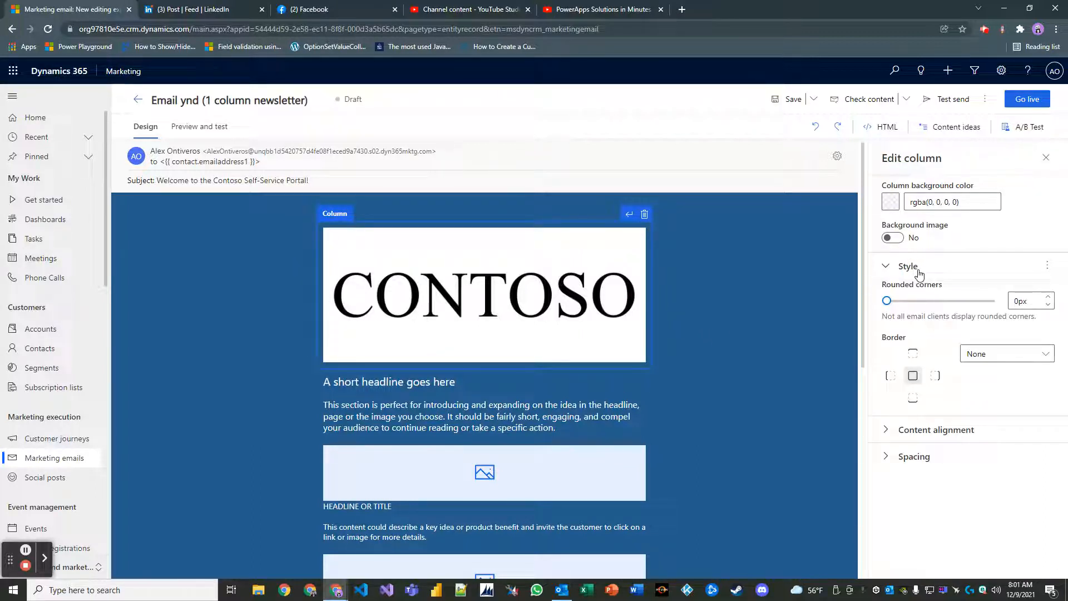
pyautogui.click(918, 271)
pyautogui.click(793, 318)
pyautogui.scroll(-1, 719, 320)
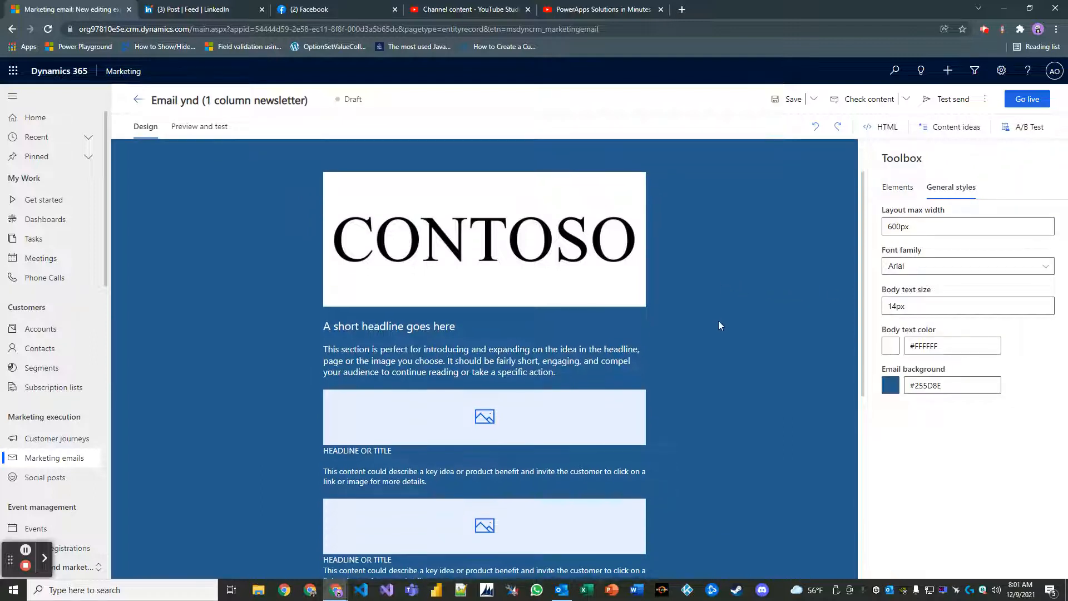
pyautogui.scroll(-1, 719, 321)
pyautogui.scroll(2, 720, 307)
pyautogui.scroll(-1, 413, 340)
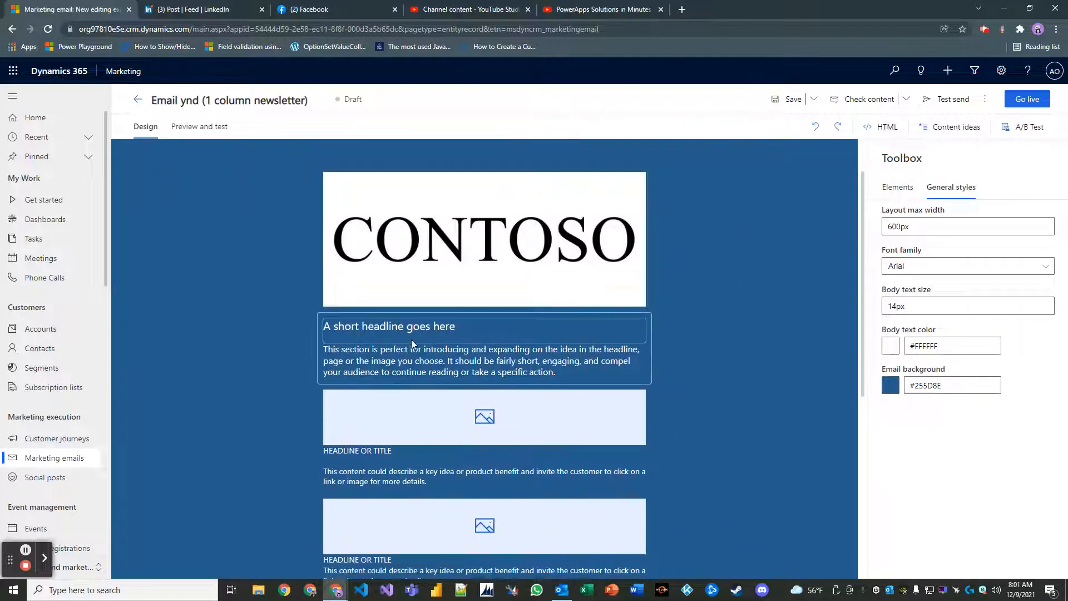
pyautogui.click(473, 337)
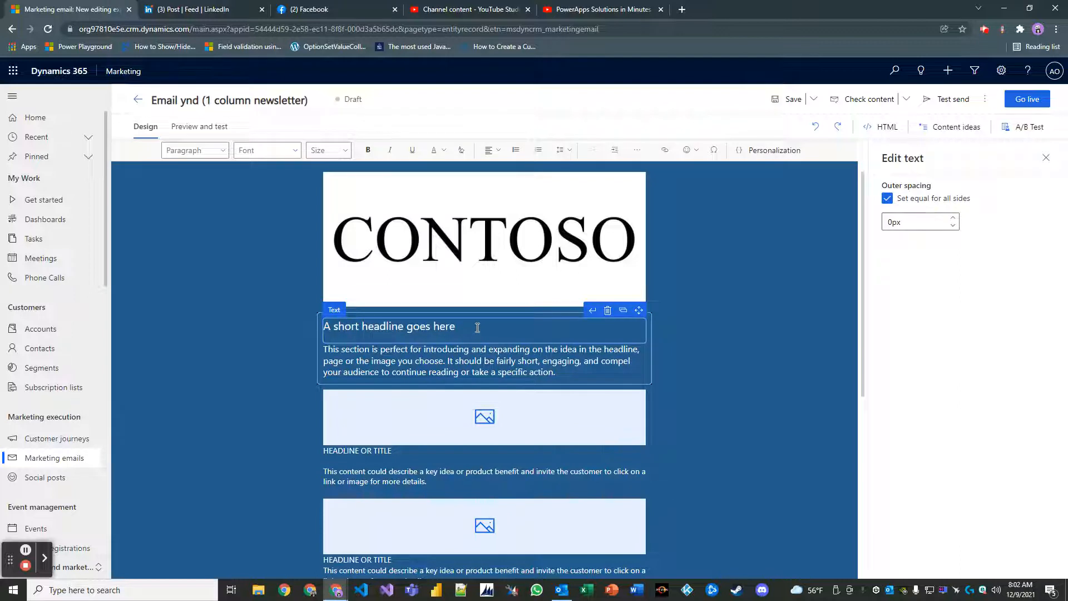
pyautogui.moveTo(477, 327); pyautogui.dragTo(226, 323)
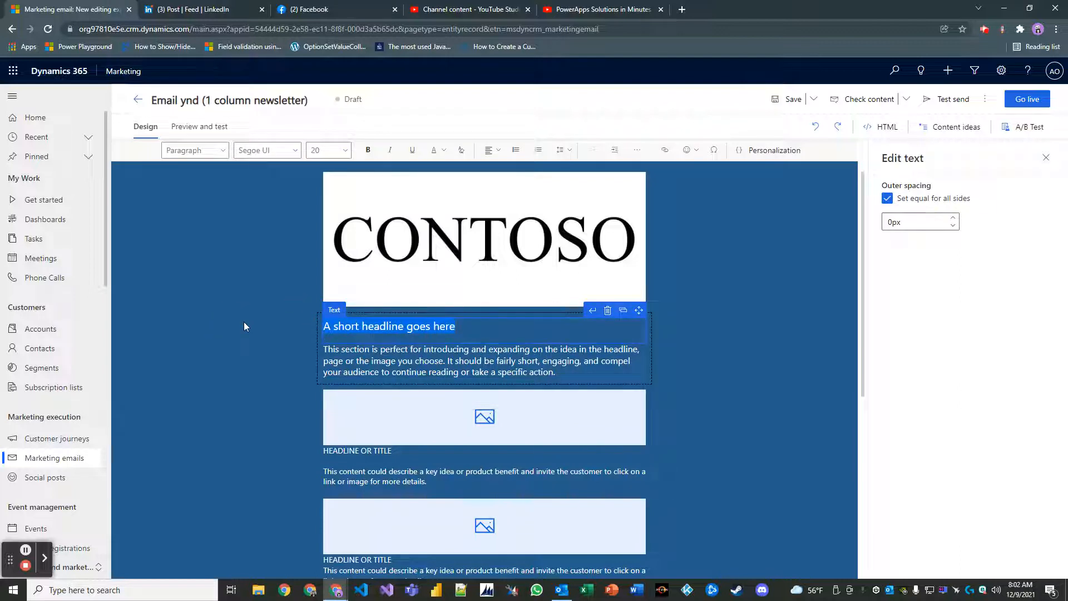
# Delete the three placeholder images from the feature blocks.
pyautogui.click(539, 424)
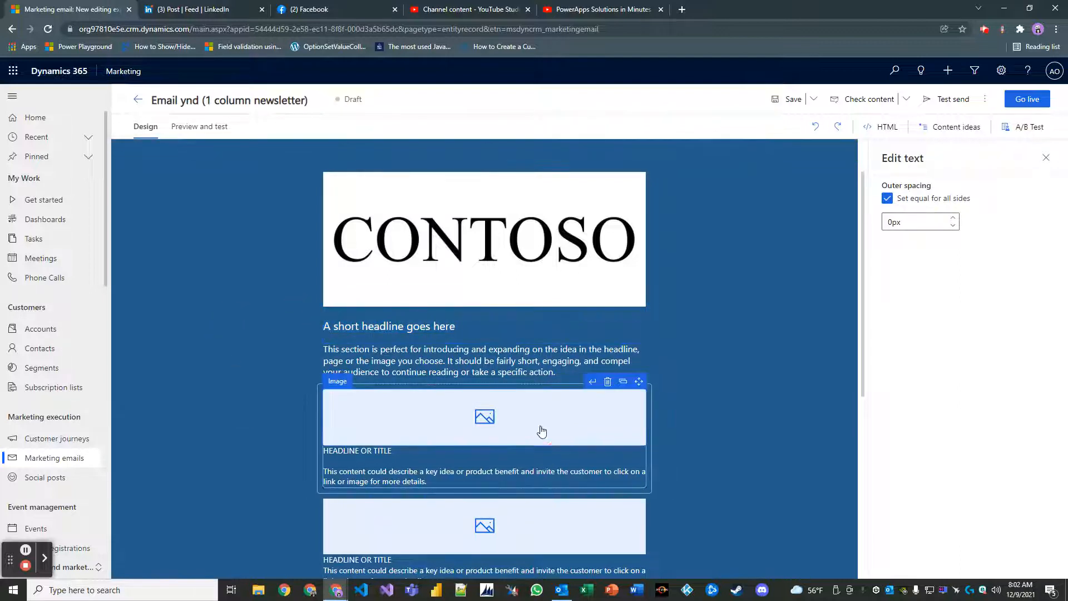
pyautogui.click(607, 382)
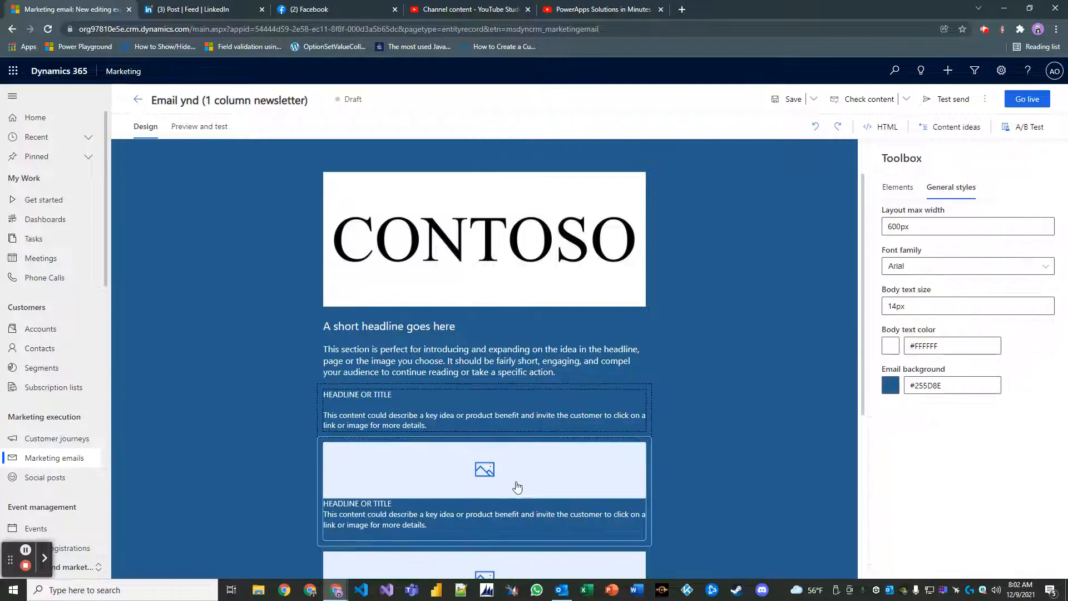
pyautogui.click(497, 477)
pyautogui.click(607, 434)
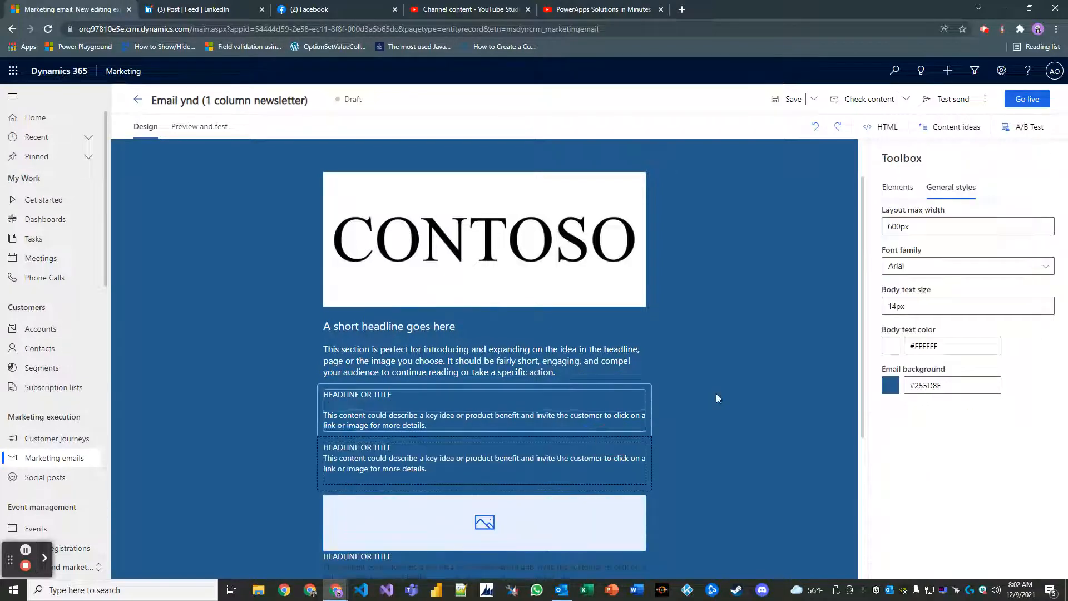
pyautogui.scroll(-2, 518, 537)
pyautogui.click(520, 418)
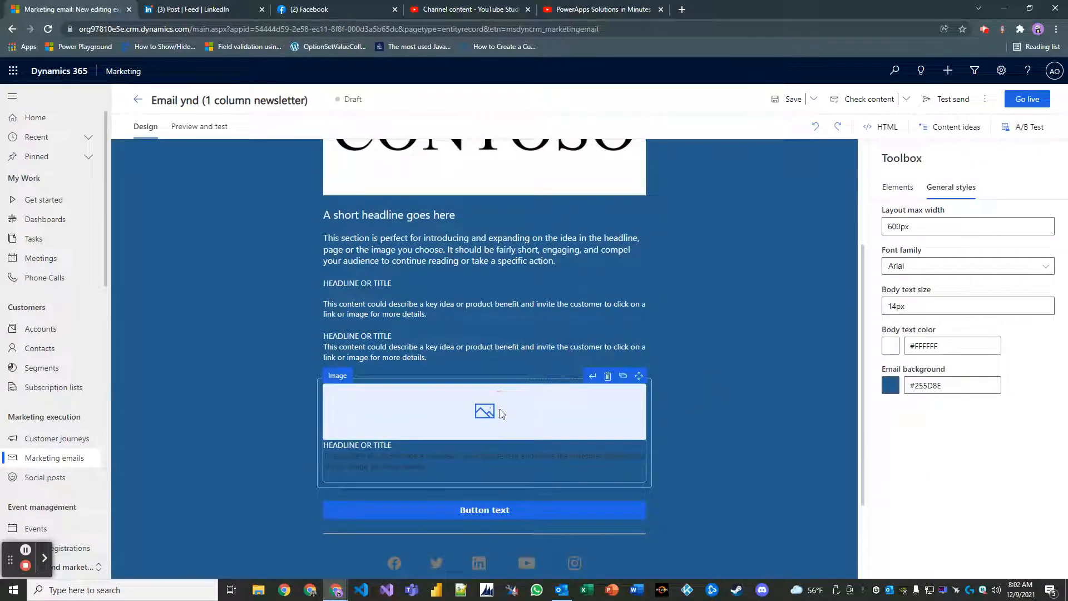
pyautogui.click(608, 376)
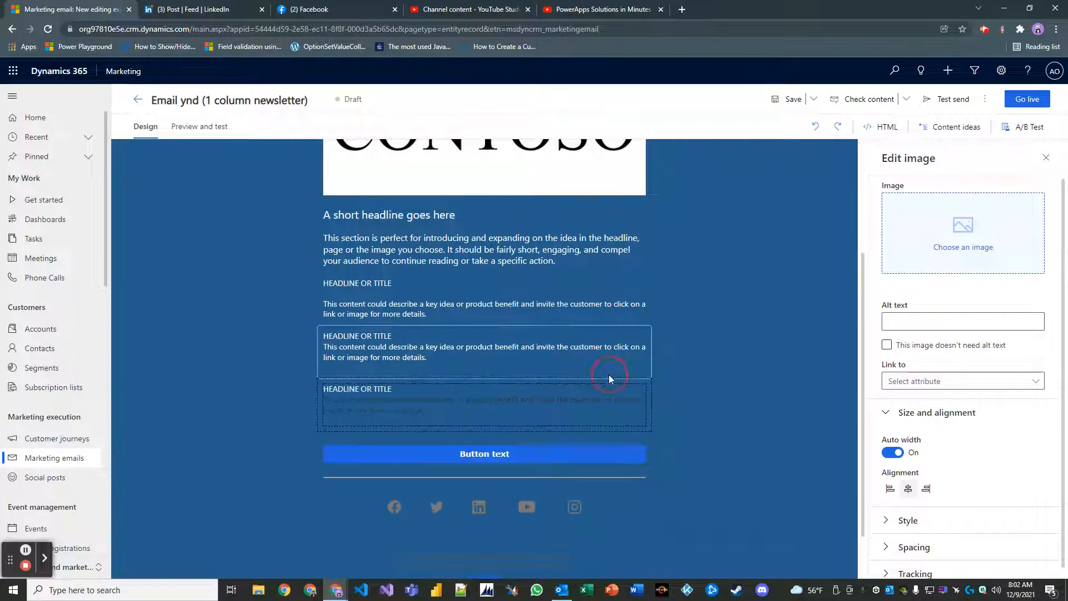
# Check the text colour options of the block above the button, leaving them unchanged.
pyautogui.click(445, 408)
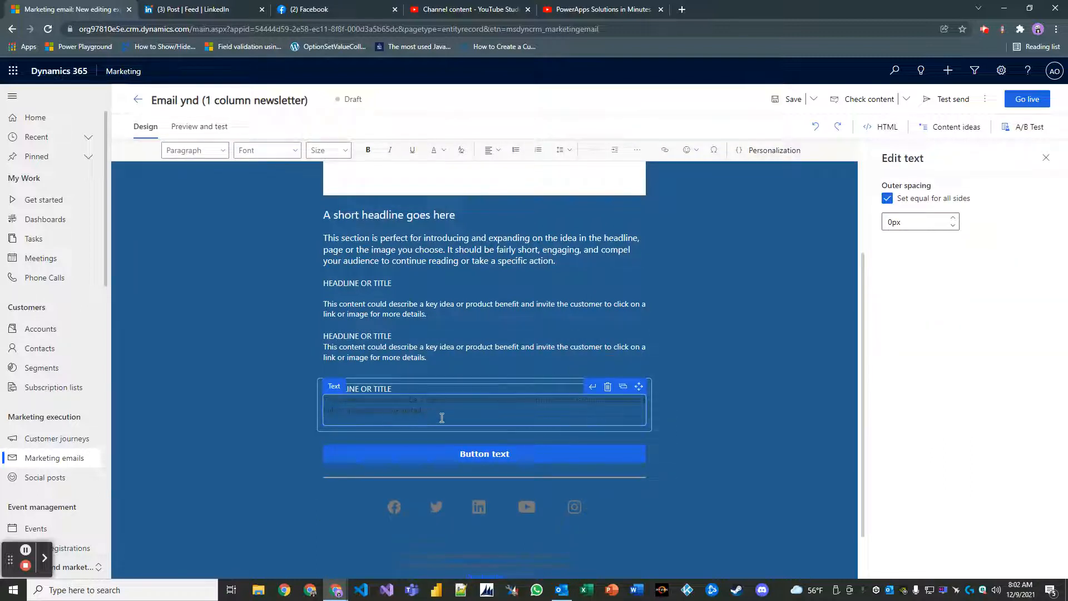
pyautogui.moveTo(442, 418); pyautogui.dragTo(311, 399)
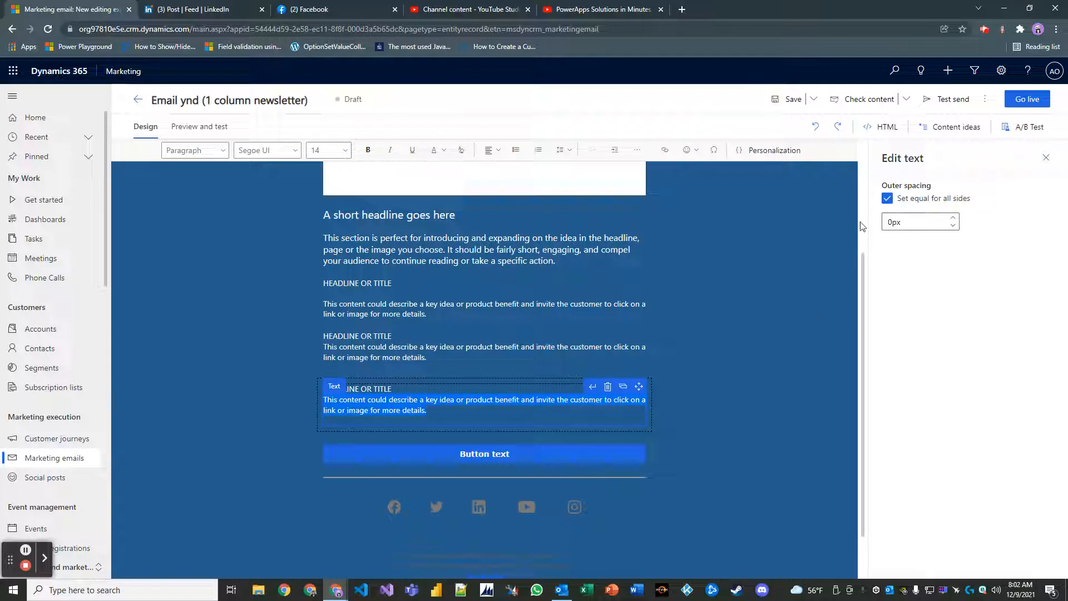
pyautogui.click(443, 150)
pyautogui.click(451, 174)
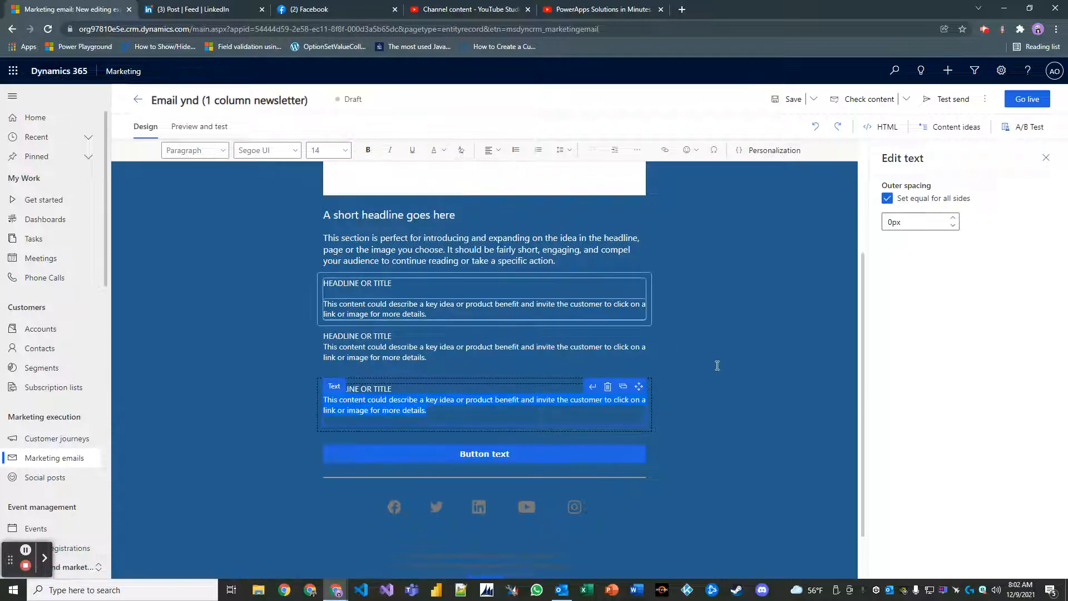
pyautogui.click(694, 372)
# Inspect the button, the divider line's colour picker and the button's section.
pyautogui.click(508, 456)
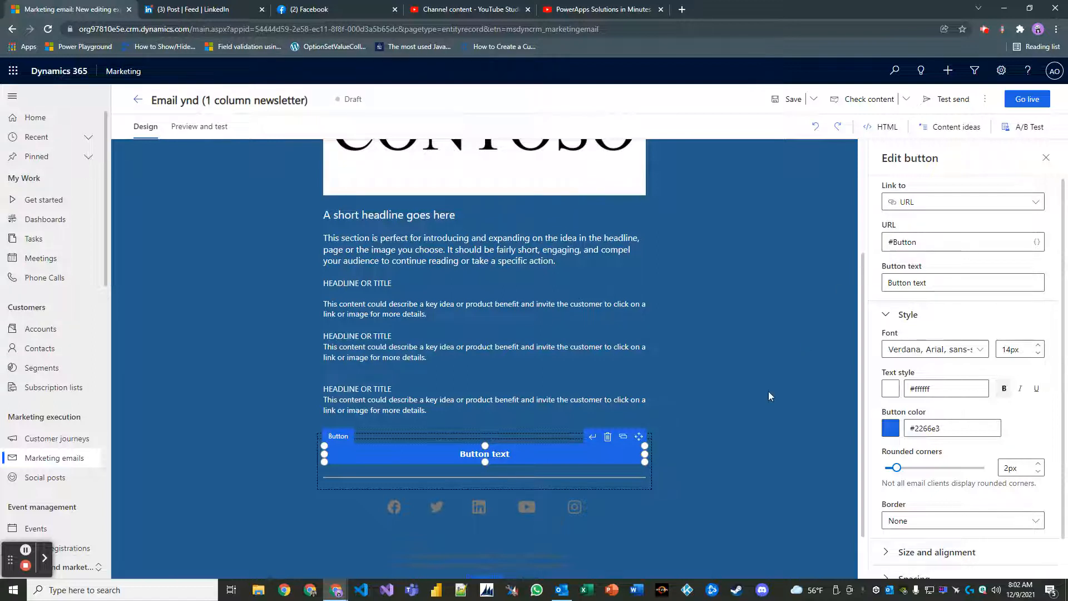
pyautogui.click(723, 452)
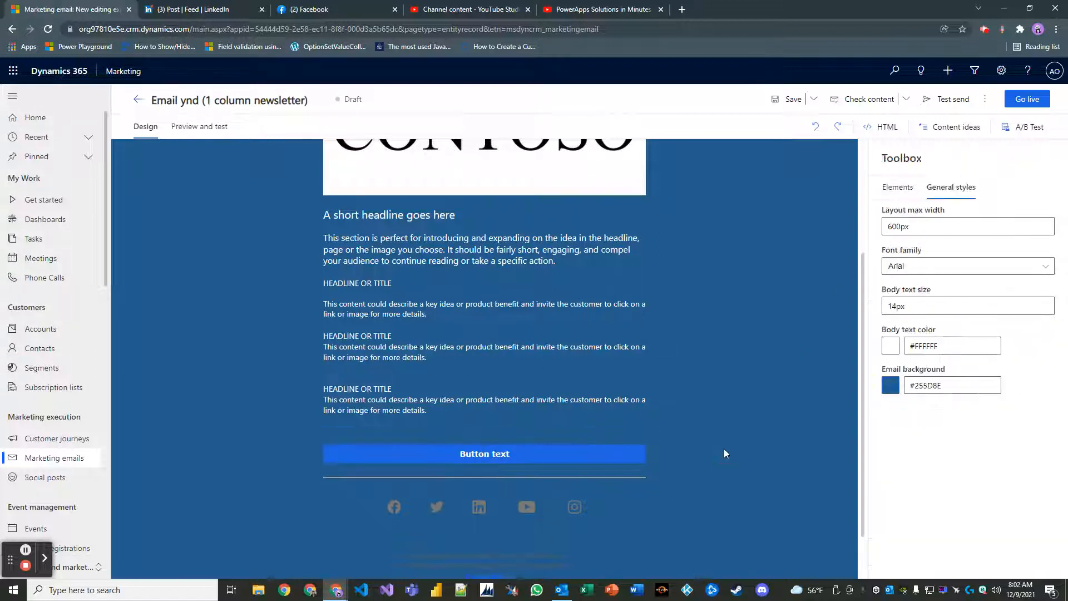
pyautogui.click(560, 477)
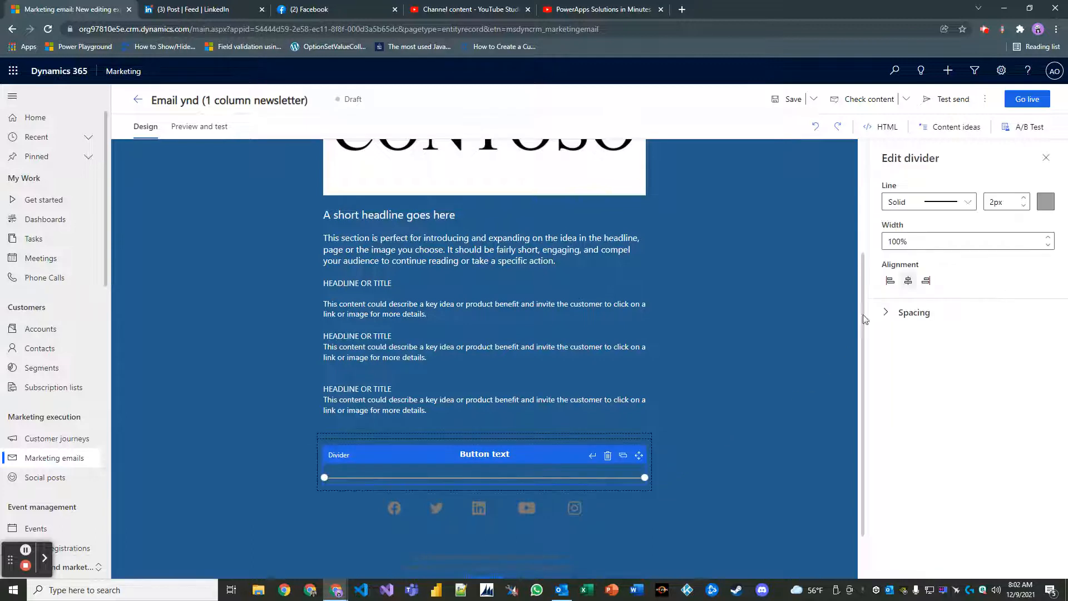
pyautogui.click(1042, 209)
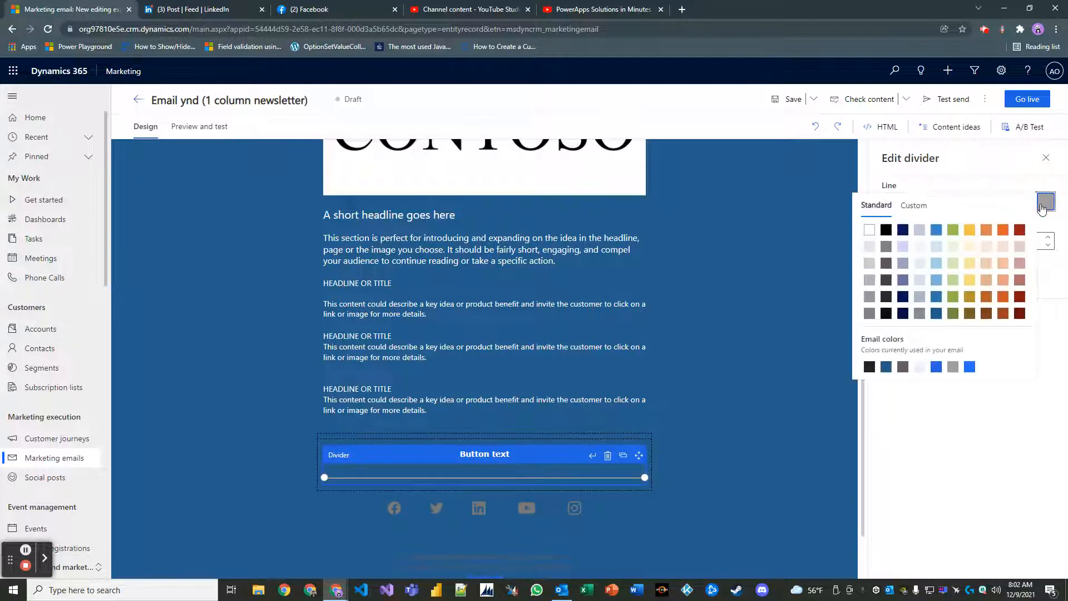
pyautogui.click(780, 395)
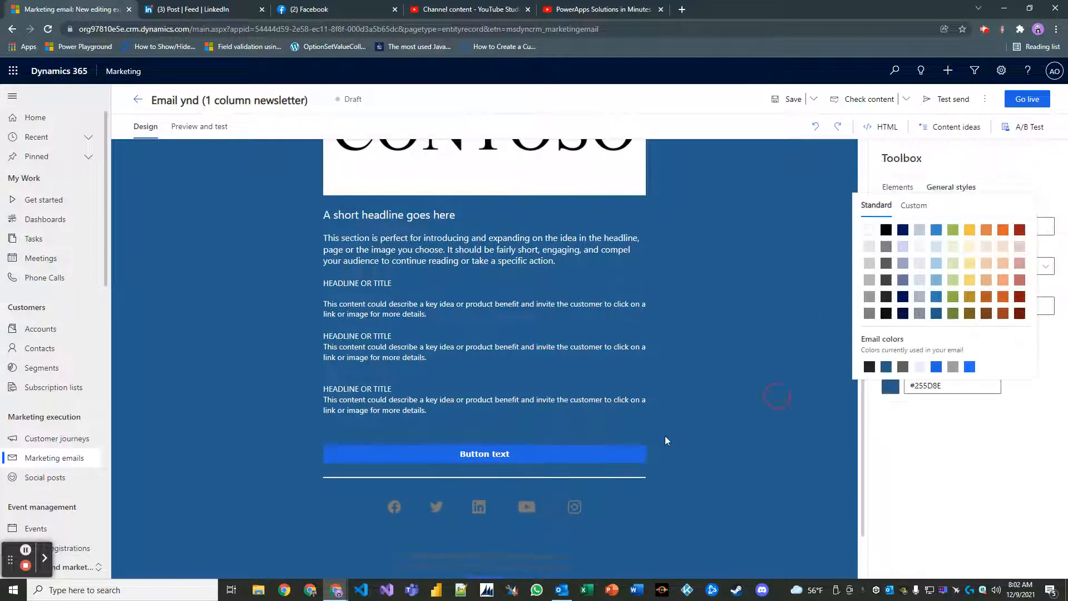
pyautogui.click(579, 435)
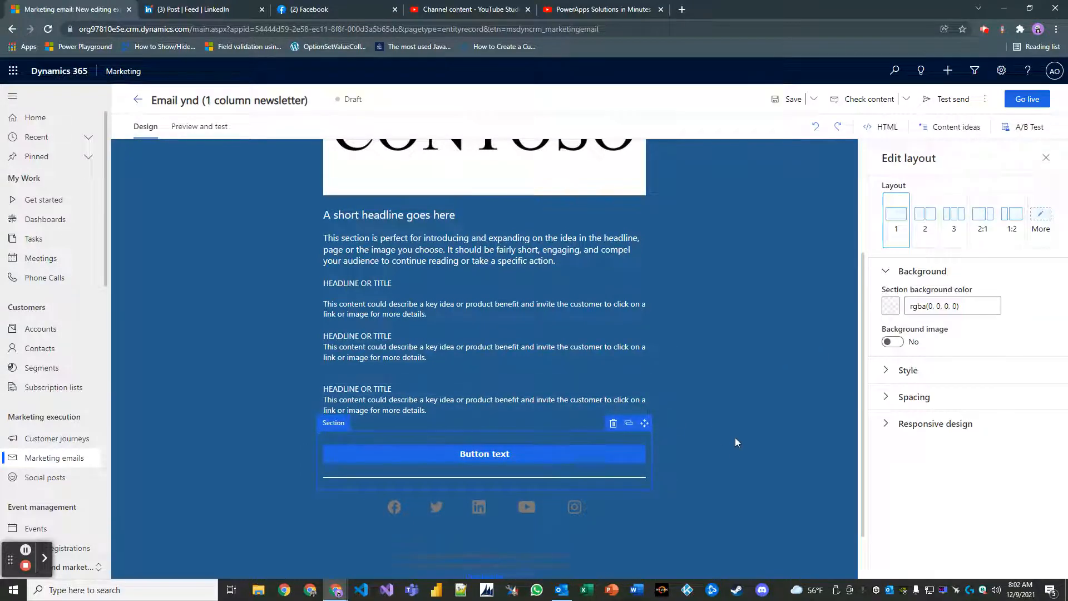
pyautogui.click(738, 406)
# Select the Button text button and review its settings: URL #Button, #2266e3, 2px corners.
pyautogui.click(570, 459)
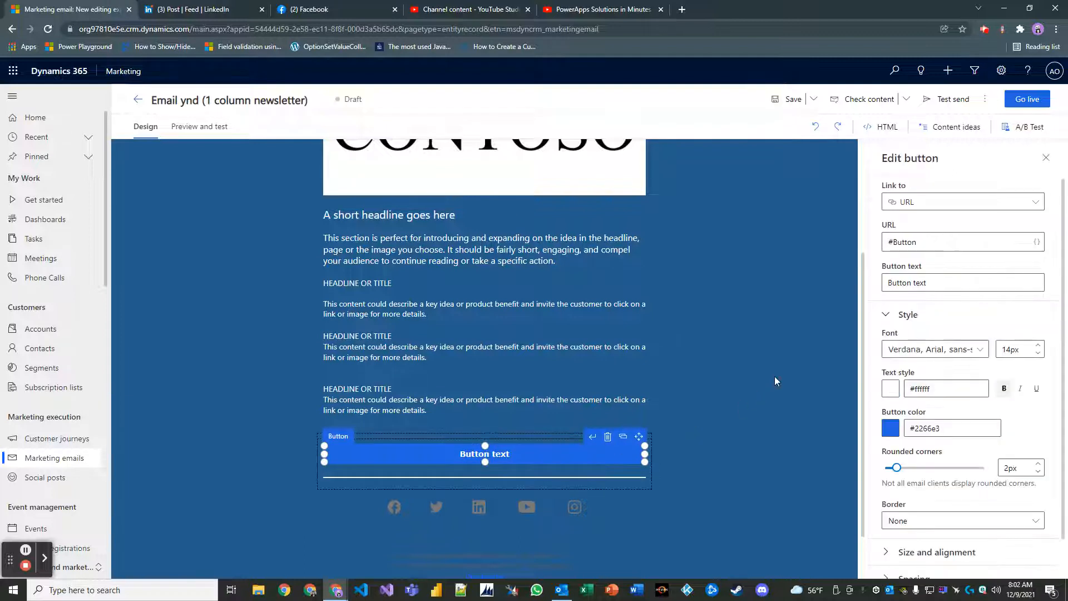
pyautogui.scroll(2, 745, 379)
pyautogui.scroll(-1, 730, 381)
pyautogui.scroll(-1, 730, 381)
pyautogui.scroll(1, 729, 381)
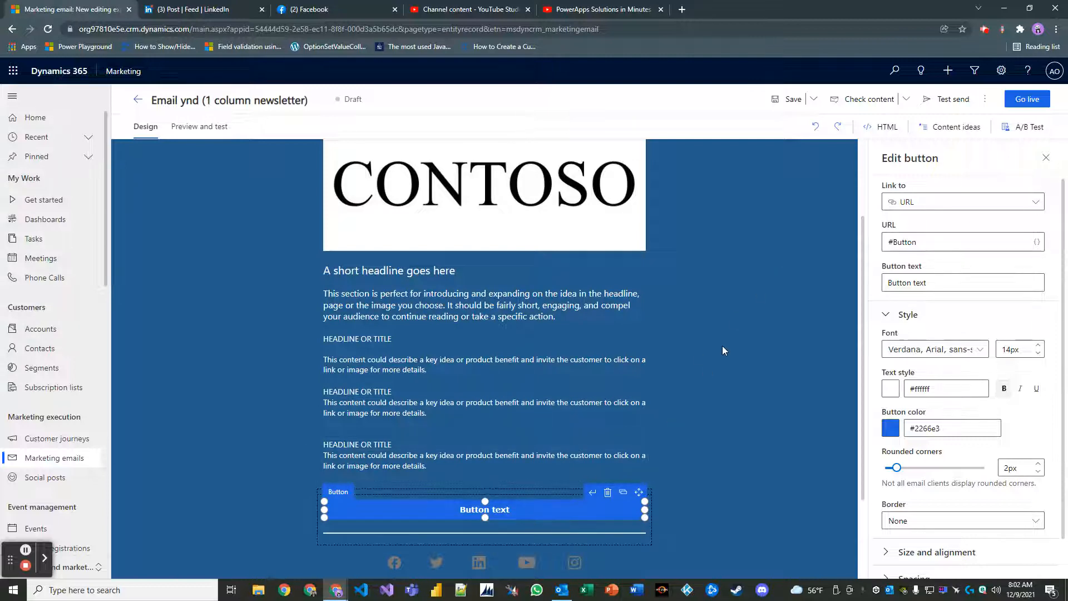
pyautogui.scroll(-1, 734, 397)
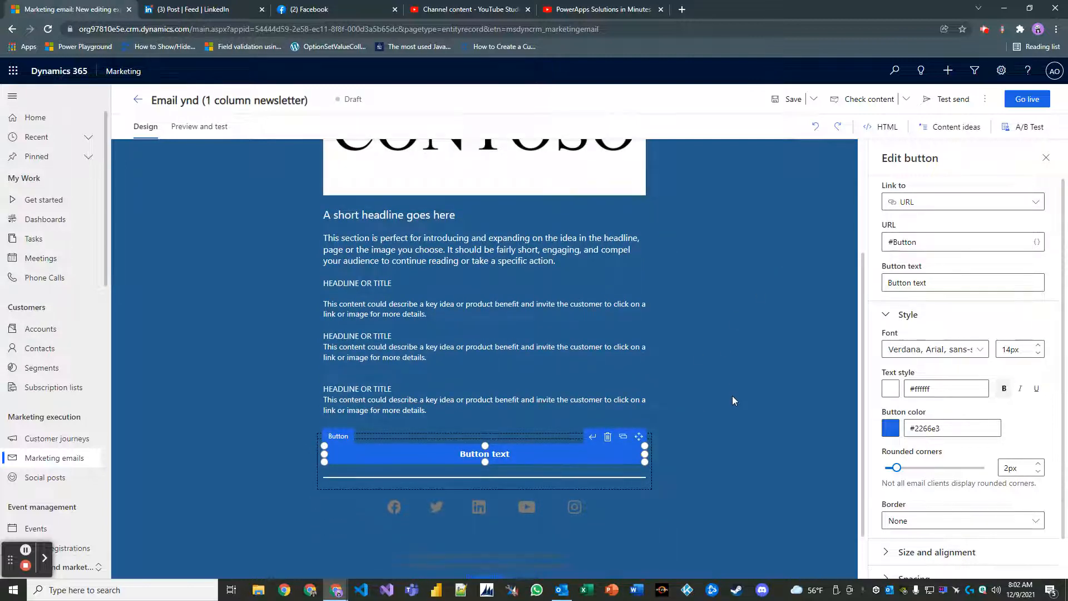
pyautogui.scroll(1, 730, 395)
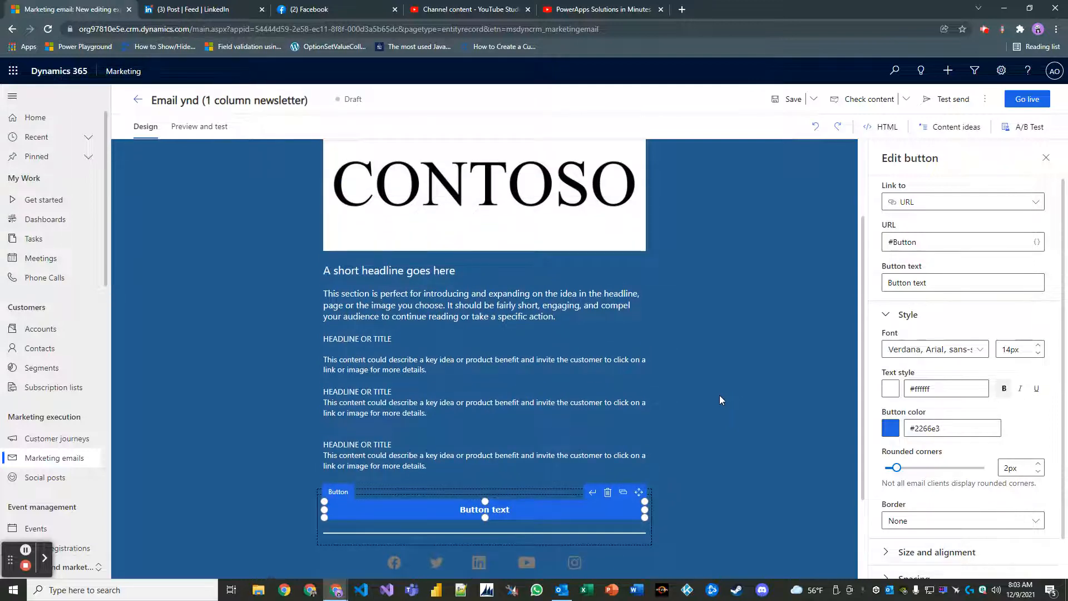
pyautogui.scroll(-1, 719, 401)
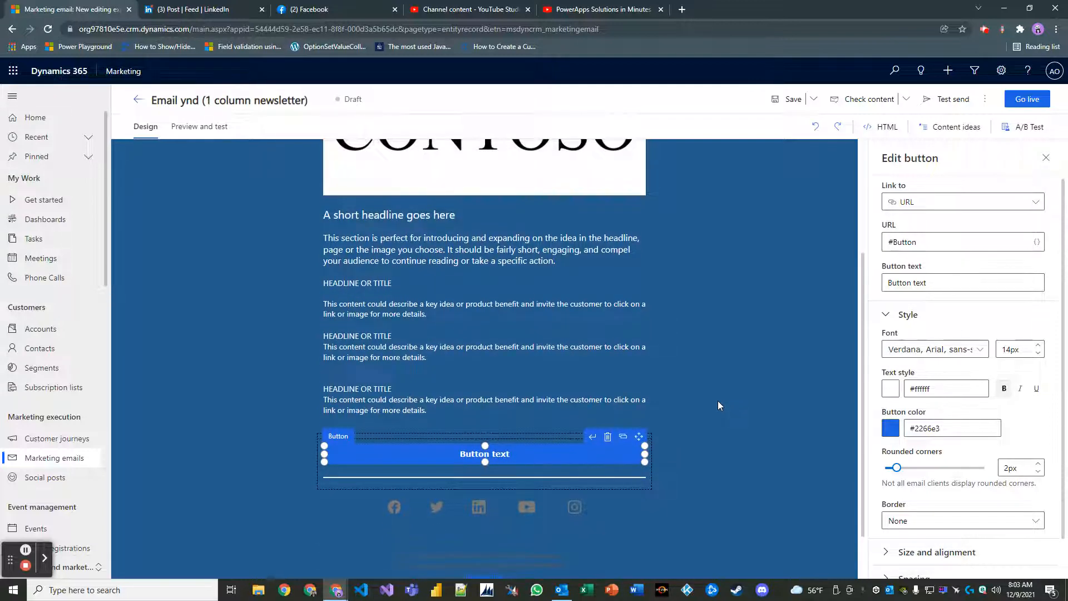
pyautogui.scroll(1, 716, 401)
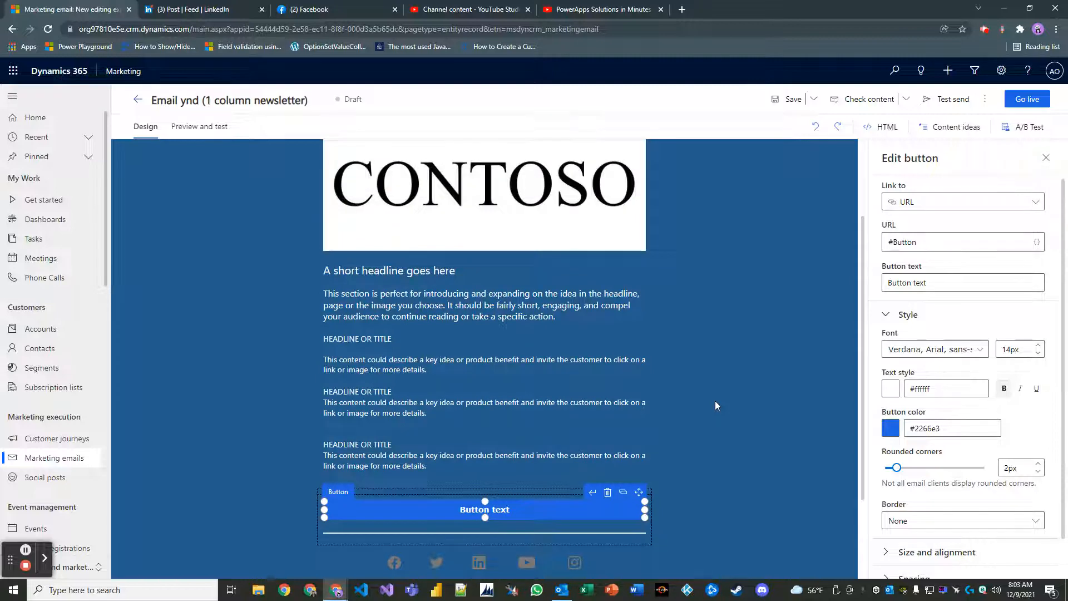
pyautogui.scroll(1, 716, 401)
pyautogui.scroll(-1, 715, 400)
pyautogui.scroll(-1, 697, 411)
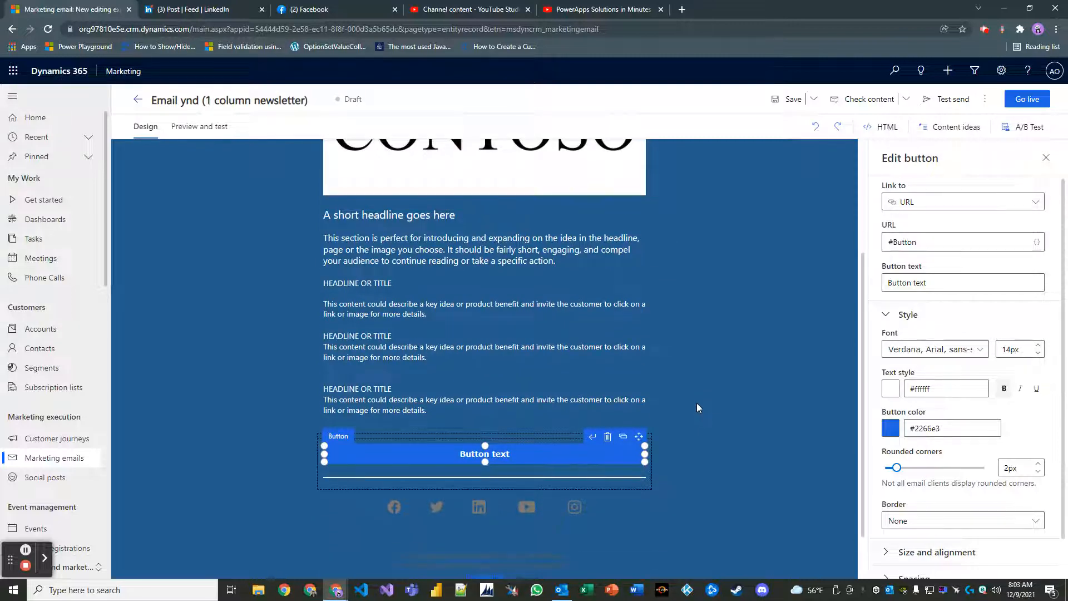
# Change the button colour to light grey #999999 and close the palette.
pyautogui.click(890, 429)
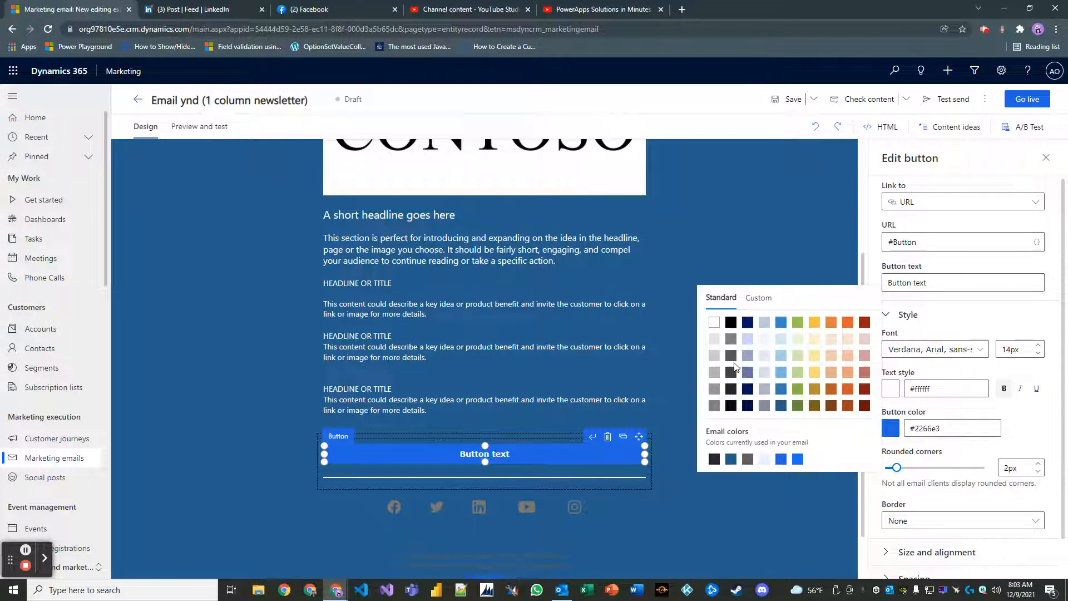
pyautogui.click(732, 356)
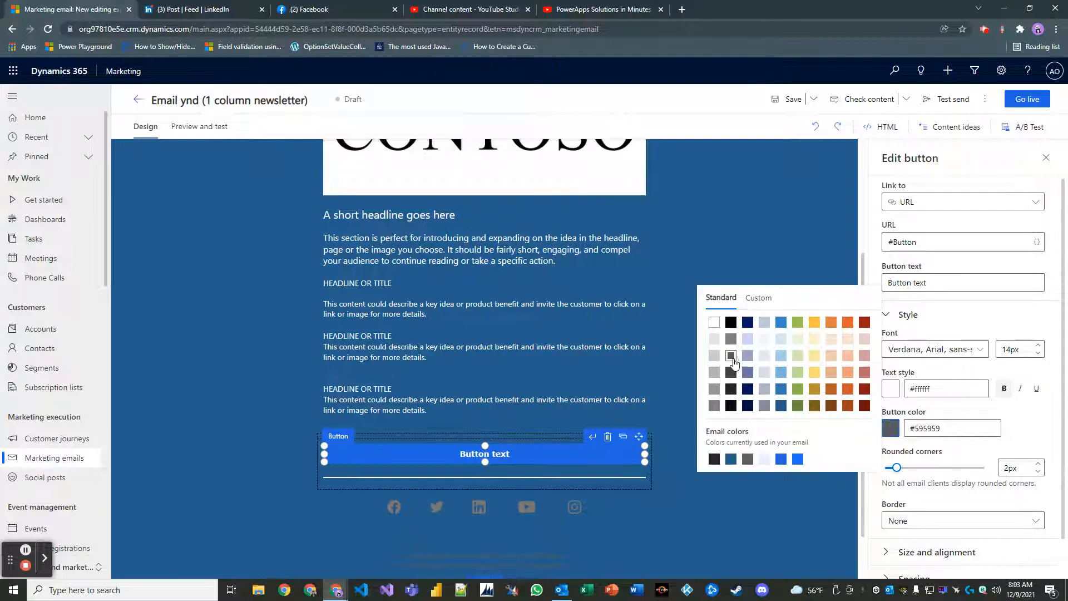
pyautogui.click(715, 389)
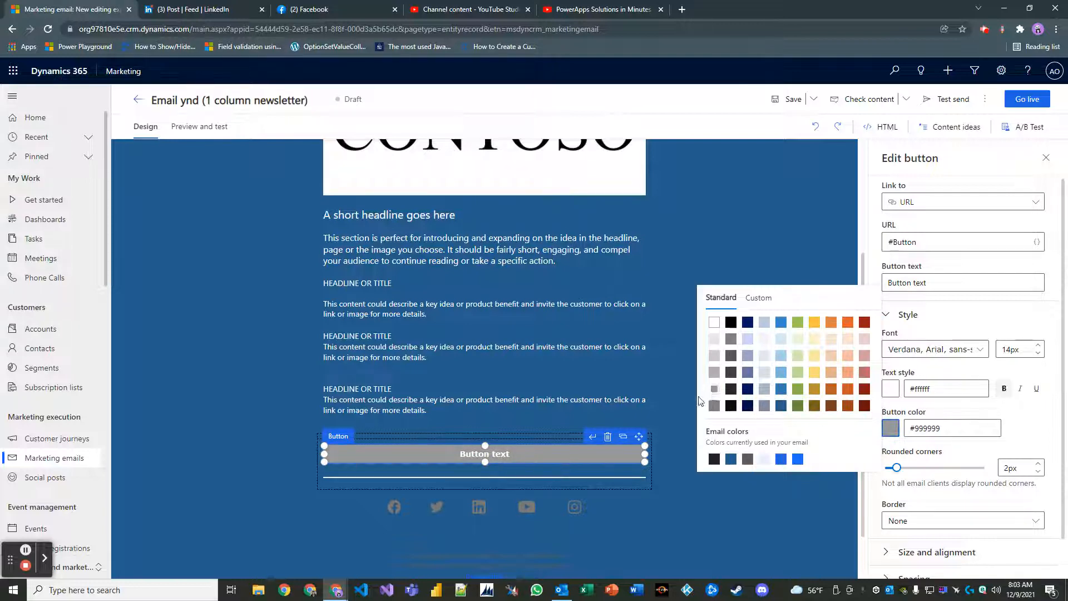
pyautogui.click(672, 405)
pyautogui.scroll(2, 766, 393)
pyautogui.scroll(-1, 763, 396)
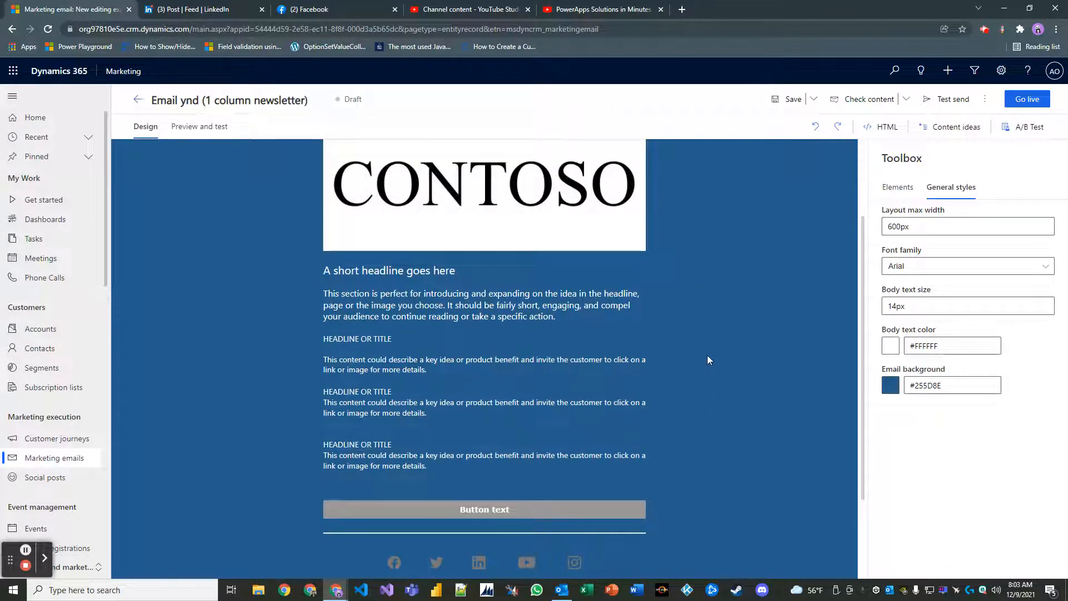
pyautogui.scroll(1, 707, 357)
pyautogui.scroll(-1, 710, 362)
# Replace the headline with 'Welcome to the Contoso Customer Self-Service Portal'.
pyautogui.click(538, 512)
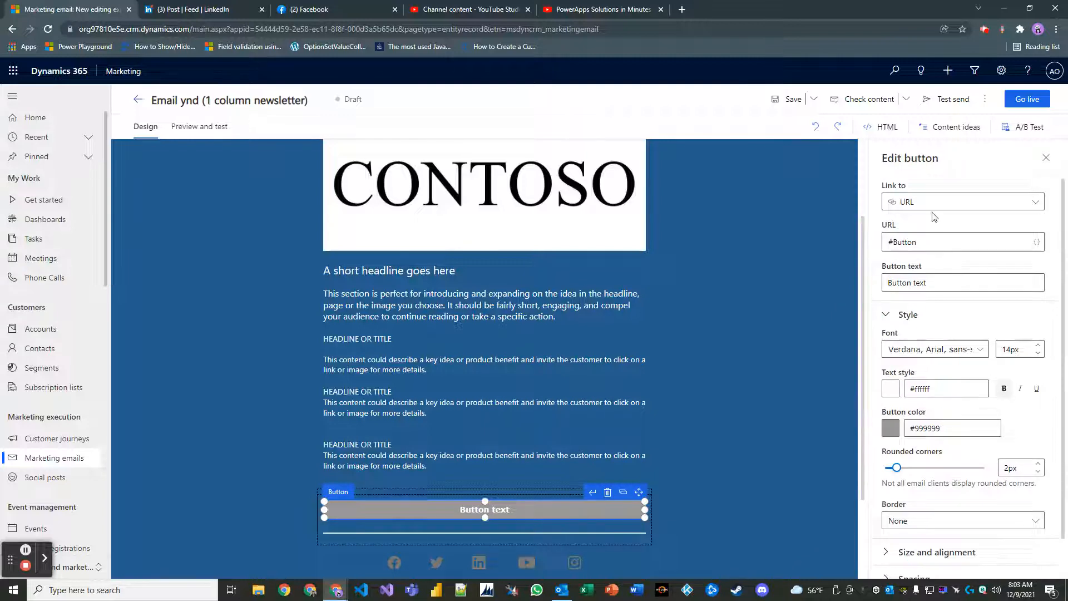
pyautogui.click(682, 338)
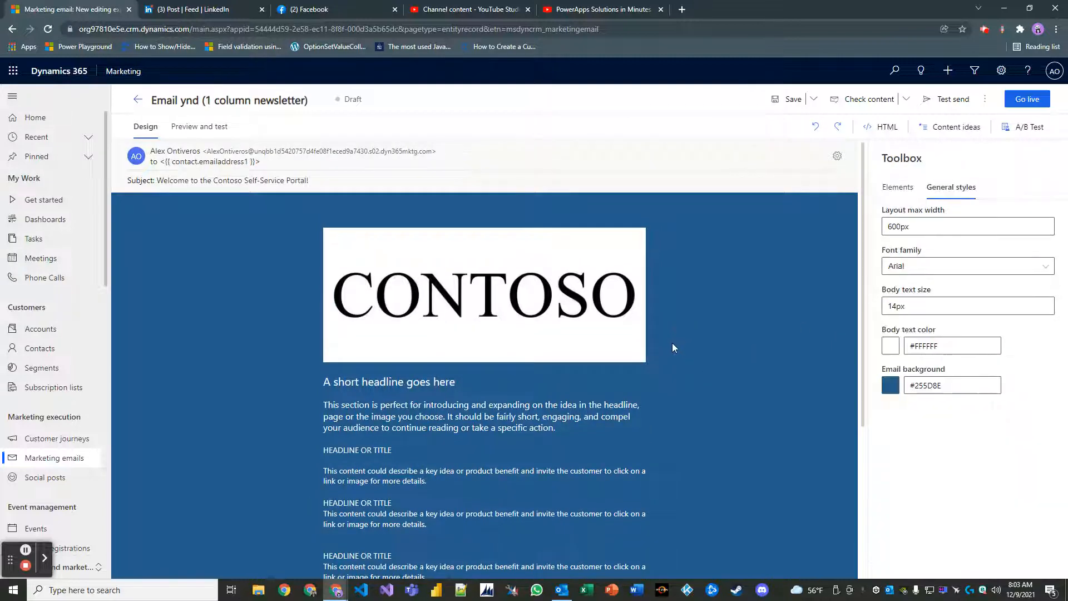
pyautogui.click(472, 391)
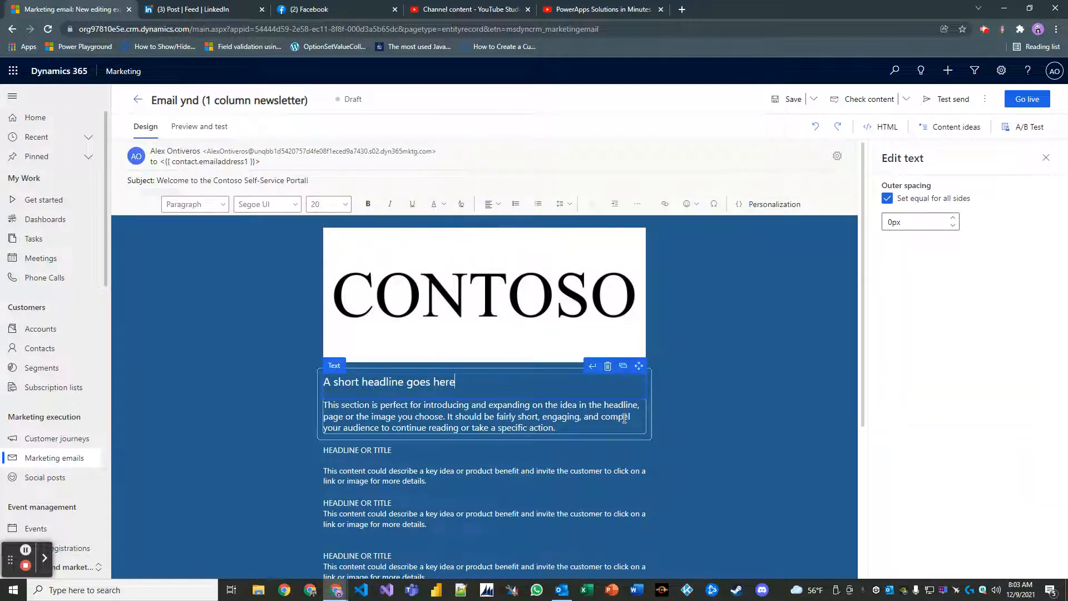
pyautogui.press('BackSpace')
pyautogui.press('BackSpace')
pyautogui.press('BackSpace')
pyautogui.press('BackSpace')
pyautogui.press('BackSpace')
pyautogui.press('BackSpace')
pyautogui.press('BackSpace')
pyautogui.press('BackSpace')
pyautogui.press('BackSpace')
pyautogui.press('BackSpace')
pyautogui.press('BackSpace')
pyautogui.press('BackSpace')
pyautogui.press('BackSpace')
pyautogui.press('BackSpace')
pyautogui.press('BackSpace')
pyautogui.press('BackSpace')
pyautogui.press('BackSpace')
pyautogui.press('BackSpace')
pyautogui.press('BackSpace')
pyautogui.press('BackSpace')
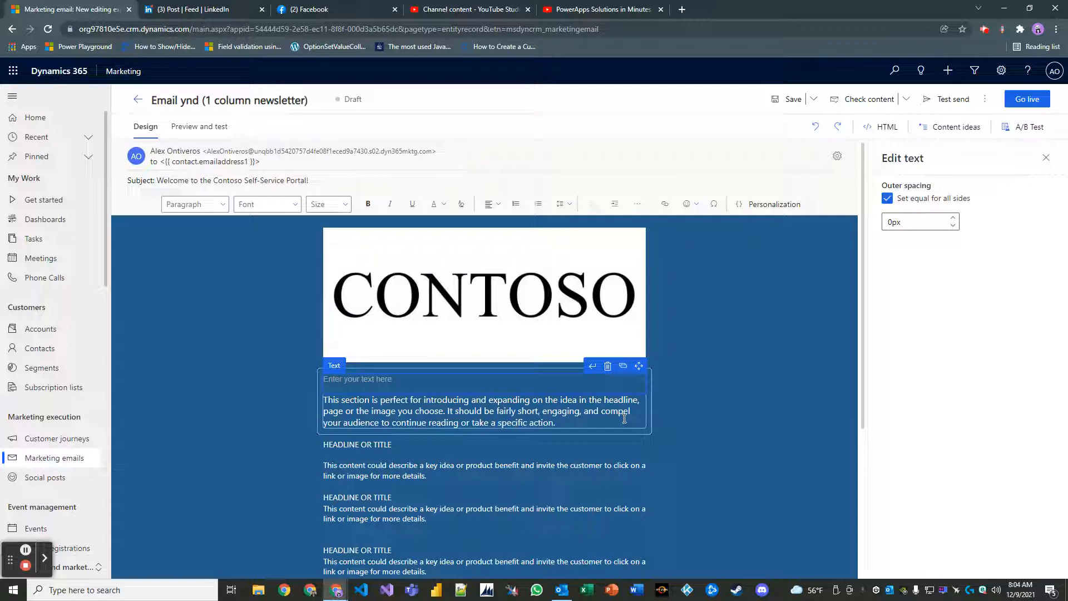
pyautogui.write('Welcome')
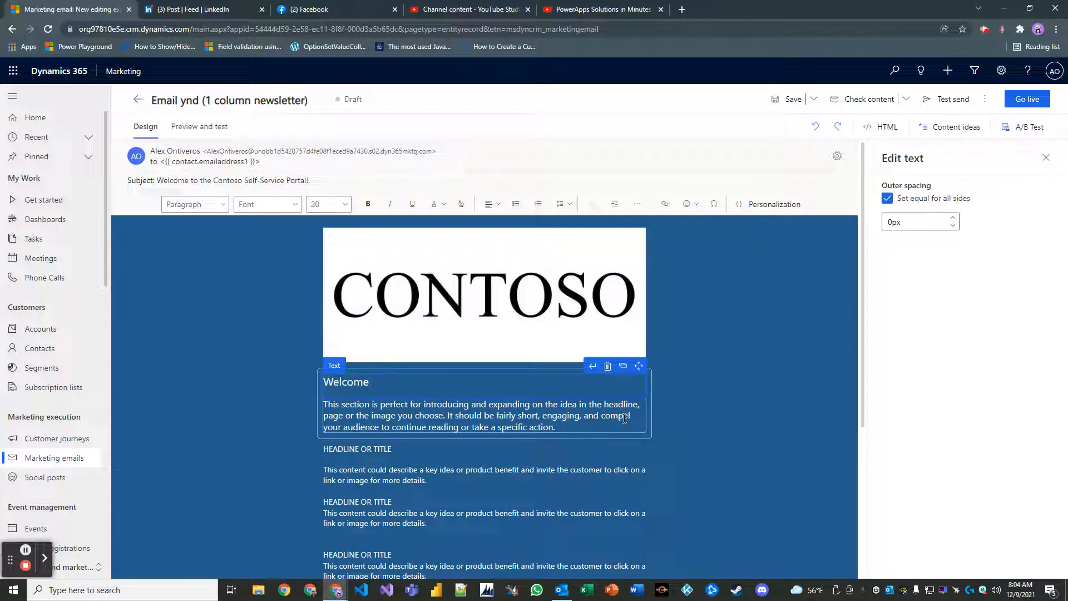
pyautogui.write(' to the customer Self-Ser')
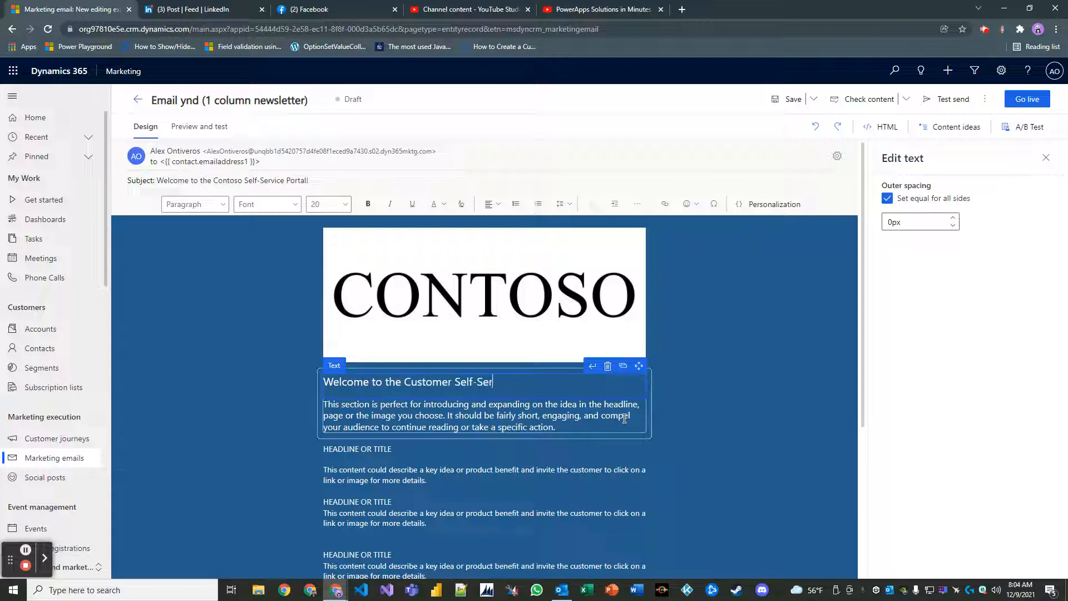
pyautogui.write('vice Portal for Co')
pyautogui.press('BackSpace')
pyautogui.press('BackSpace')
pyautogui.press('BackSpace')
pyautogui.press('BackSpace')
pyautogui.press('BackSpace')
pyautogui.press('BackSpace')
pyautogui.write('Conto')
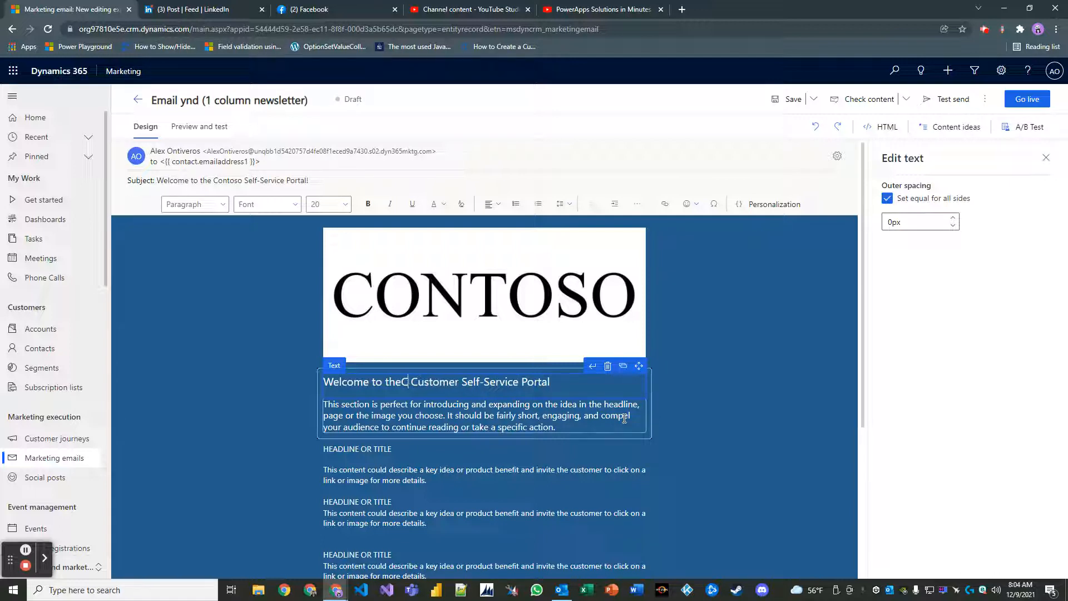
pyautogui.write('so')
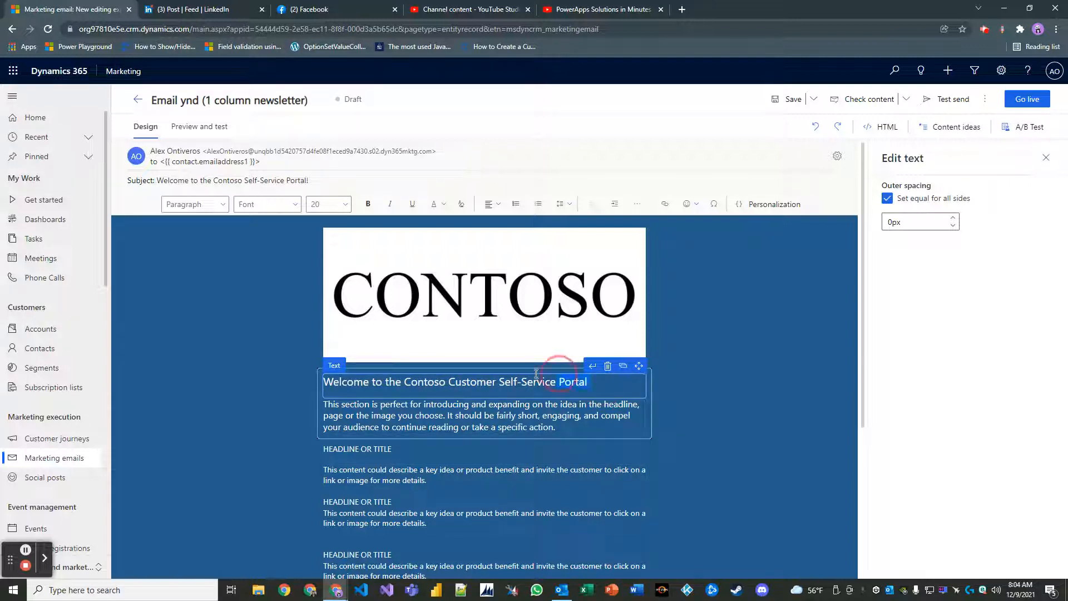
# Make the new headline bold.
pyautogui.click(247, 405)
pyautogui.tripleClick(310, 382)
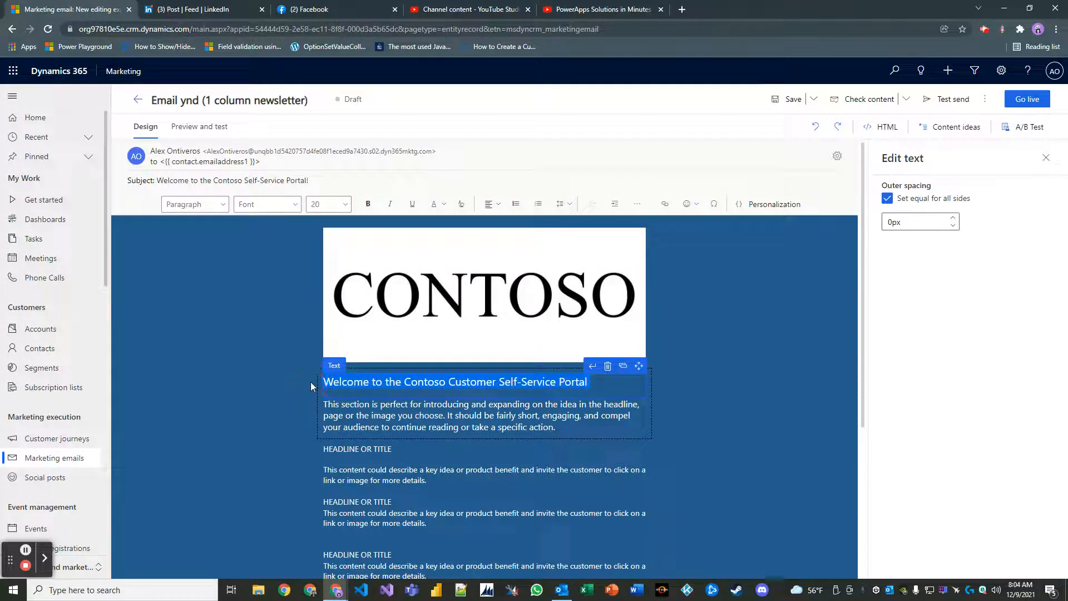
pyautogui.hotkey('ctrl', 'b')
pyautogui.click(660, 442)
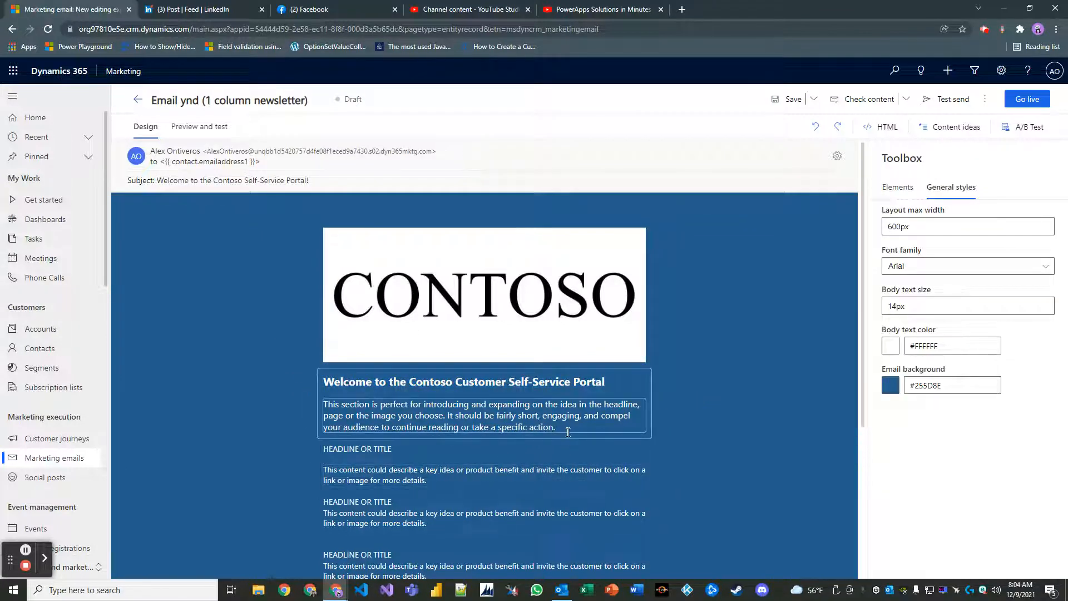
# Replace the intro paragraph with 'As a valued member, you have the ability to create cases…' support sentence.
pyautogui.click(310, 409)
pyautogui.tripleClick(310, 409)
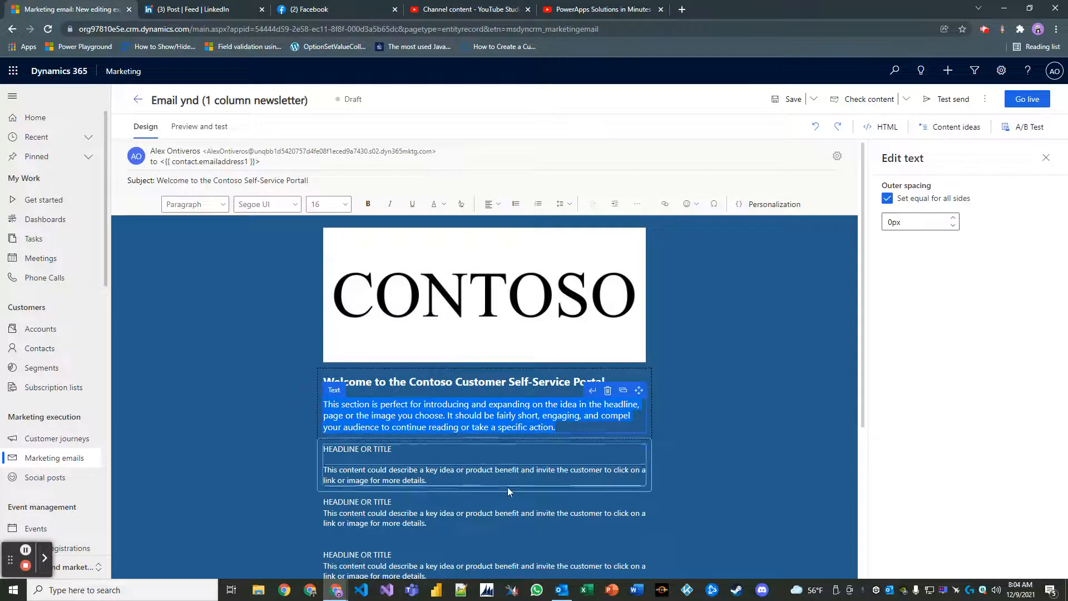
pyautogui.press('BackSpace')
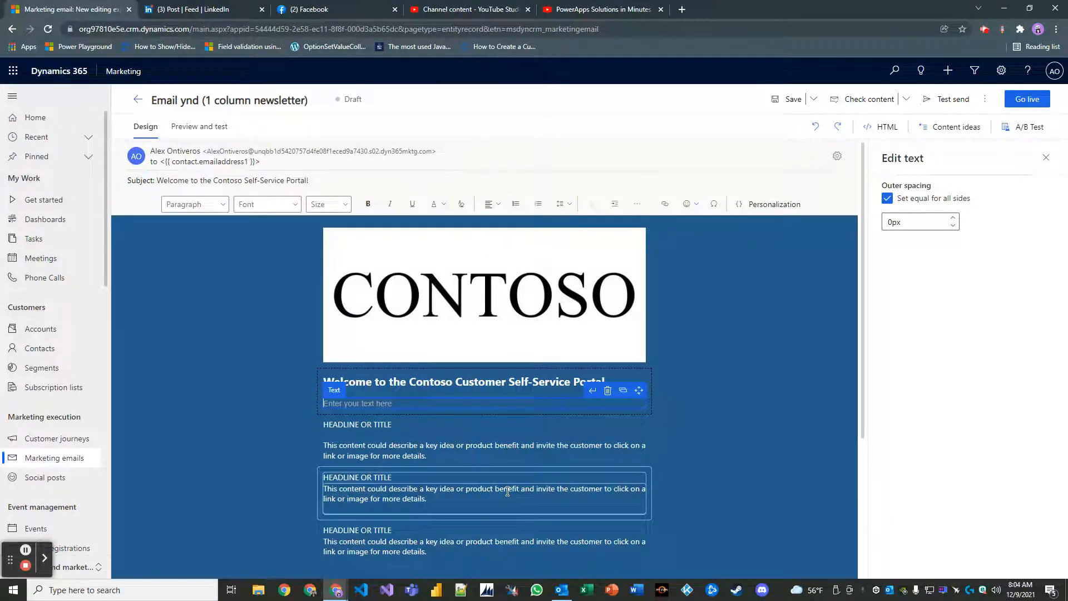
pyautogui.write('As a ')
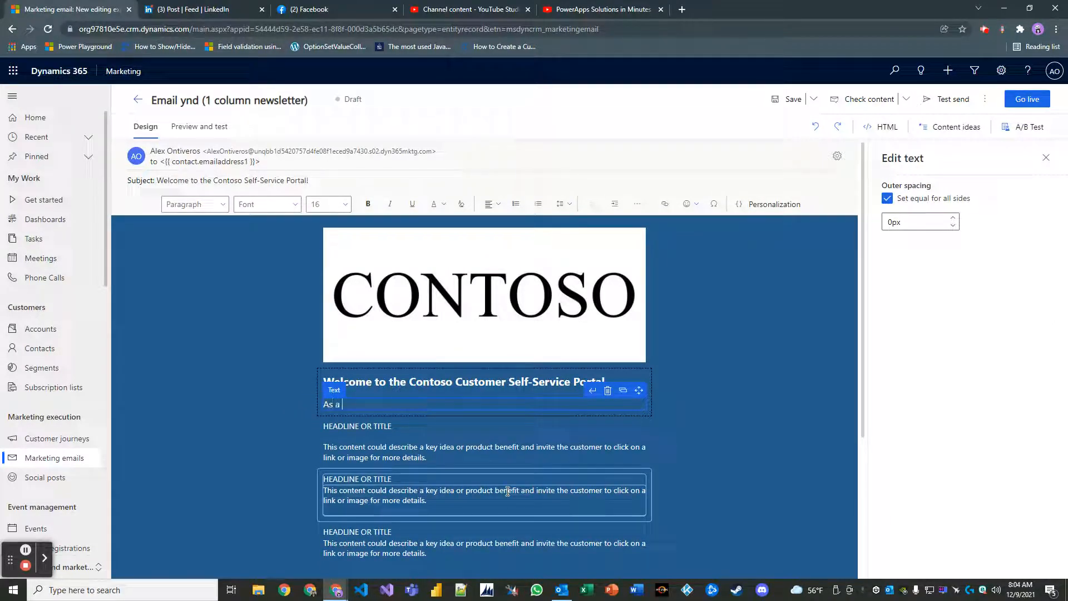
pyautogui.write('valued member, you have the ')
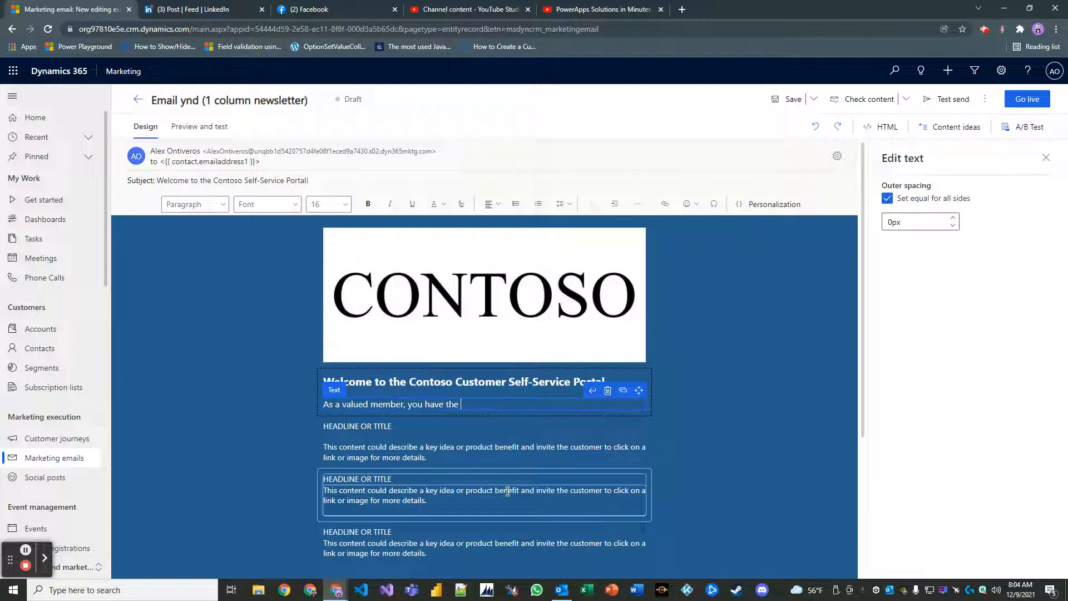
pyautogui.write('ability to create cases in order to receive supp')
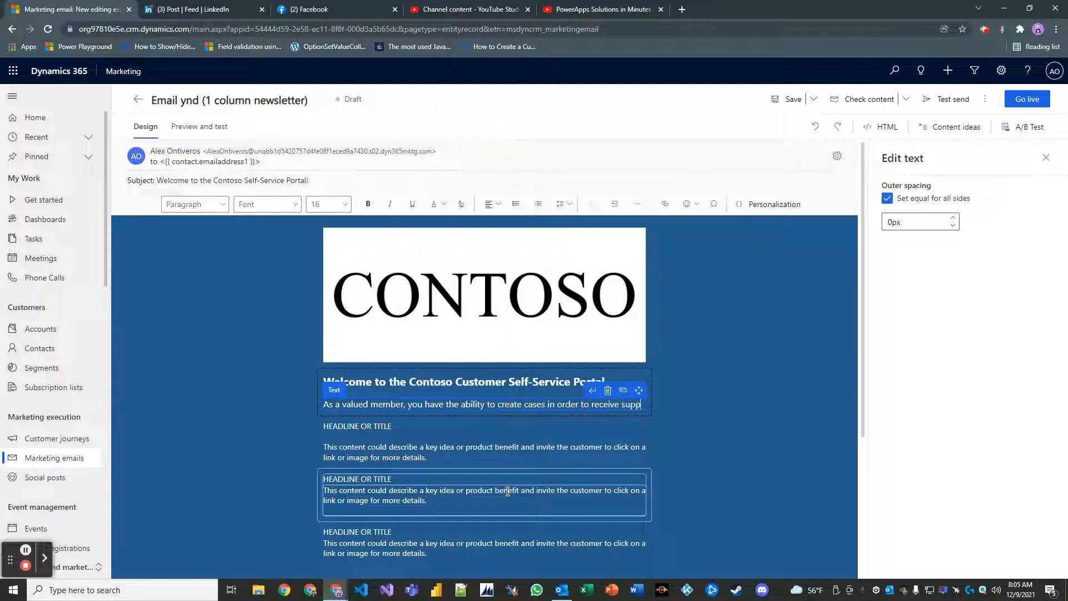
pyautogui.write('ort for any of')
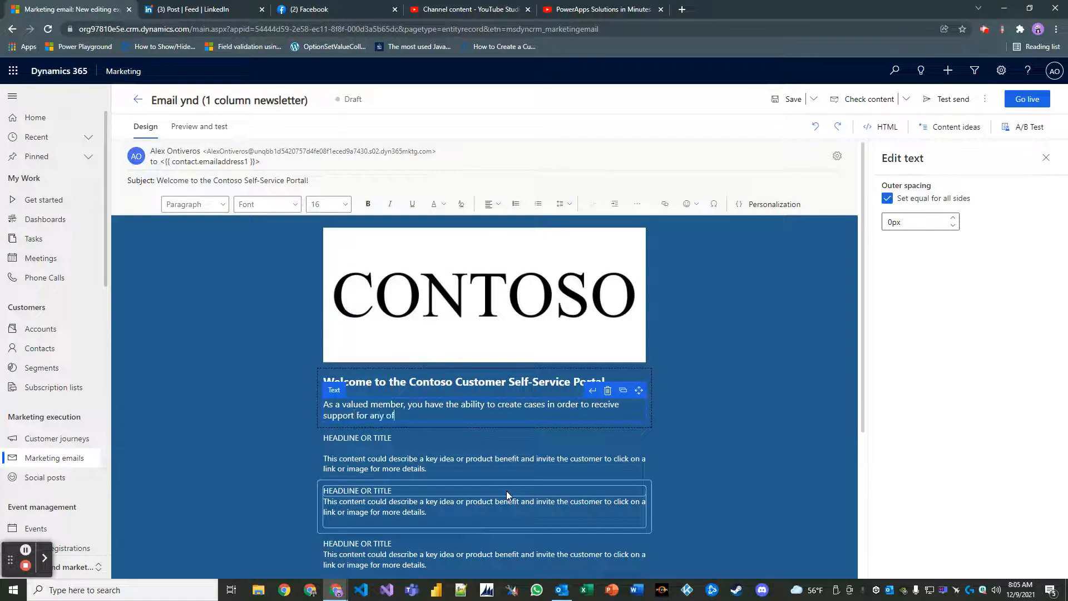
pyautogui.write(' our products and services')
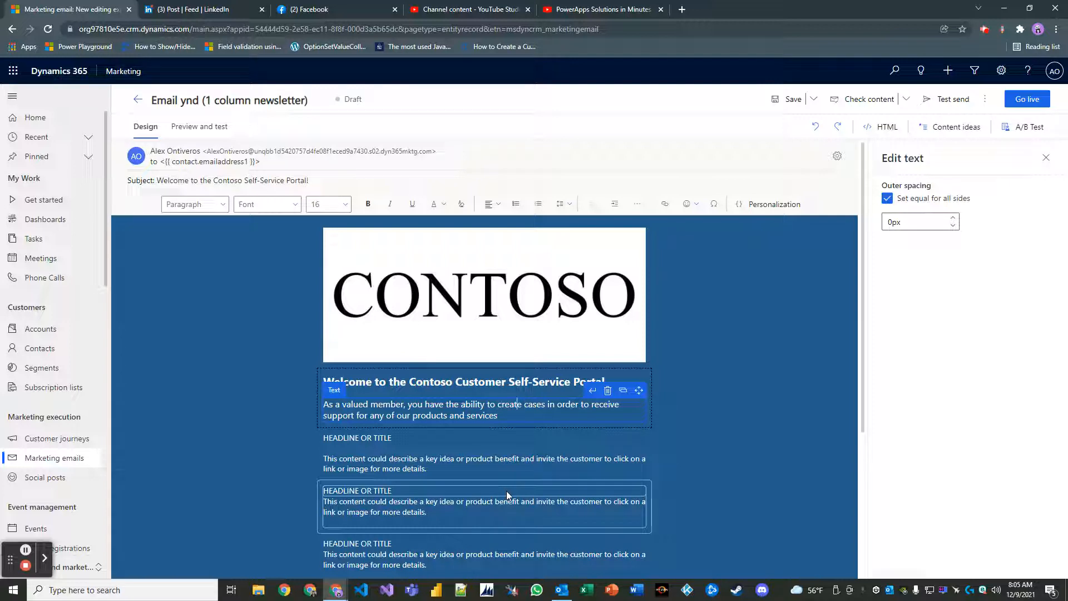
pyautogui.write(' online')
pyautogui.hotkey('ctrl', 'End')
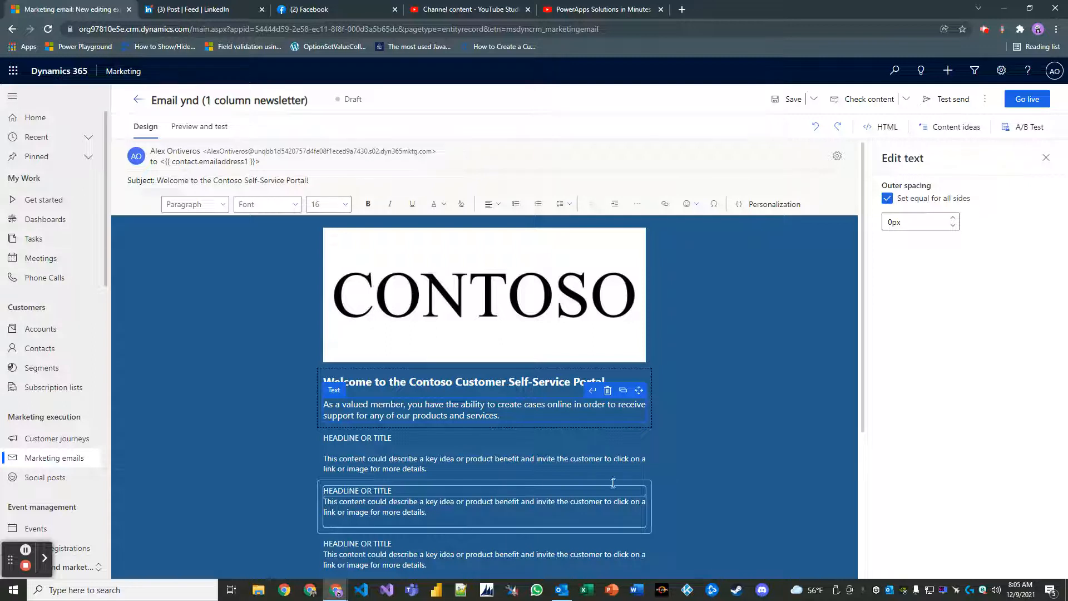
# Change the first HEADLINE OR TITLE placeholder to '24/7 Support'.
pyautogui.scroll(-1, 445, 445)
pyautogui.click(388, 383)
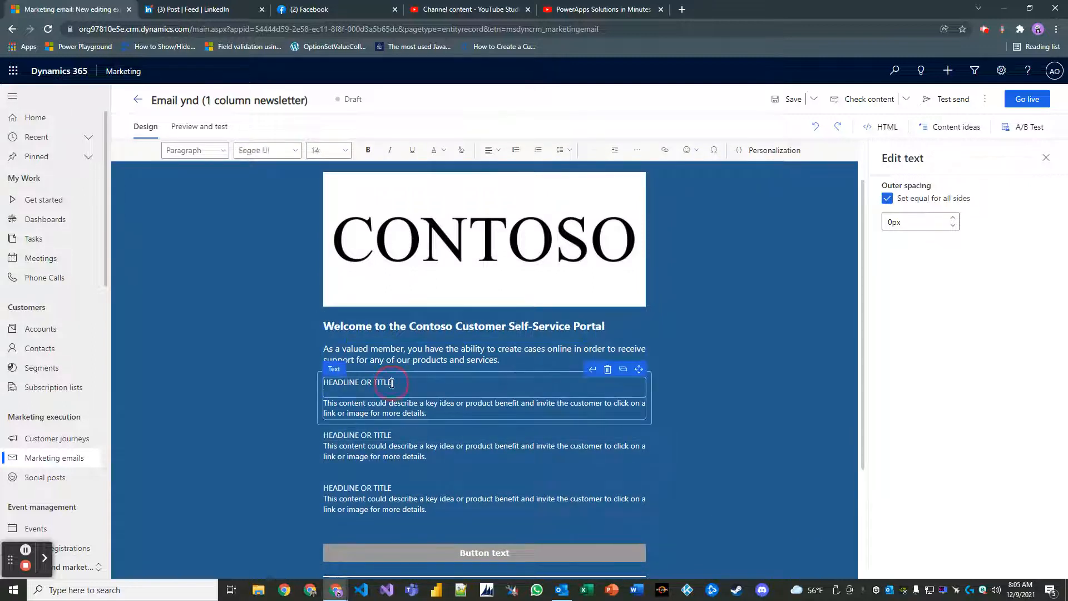
pyautogui.press('BackSpace')
pyautogui.press('BackSpace')
pyautogui.press('BackSpace')
pyautogui.press('BackSpace')
pyautogui.press('BackSpace')
pyautogui.press('BackSpace')
pyautogui.press('BackSpace')
pyautogui.press('BackSpace')
pyautogui.press('BackSpace')
pyautogui.press('BackSpace')
pyautogui.press('BackSpace')
pyautogui.press('BackSpace')
pyautogui.press('BackSpace')
pyautogui.press('BackSpace')
pyautogui.press('BackSpace')
pyautogui.press('BackSpace')
pyautogui.press('BackSpace')
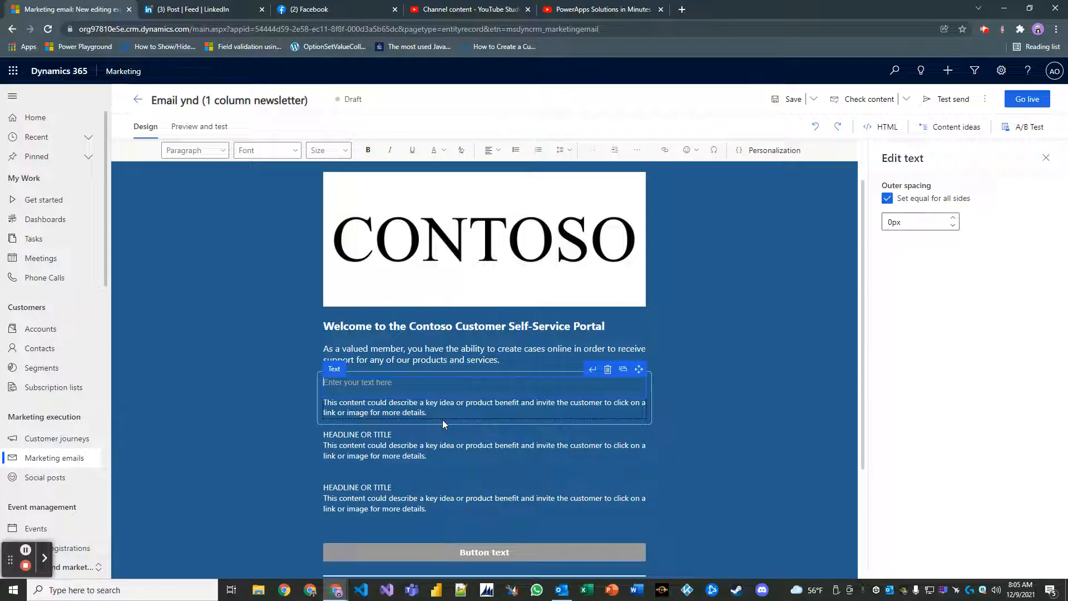
pyautogui.write('24')
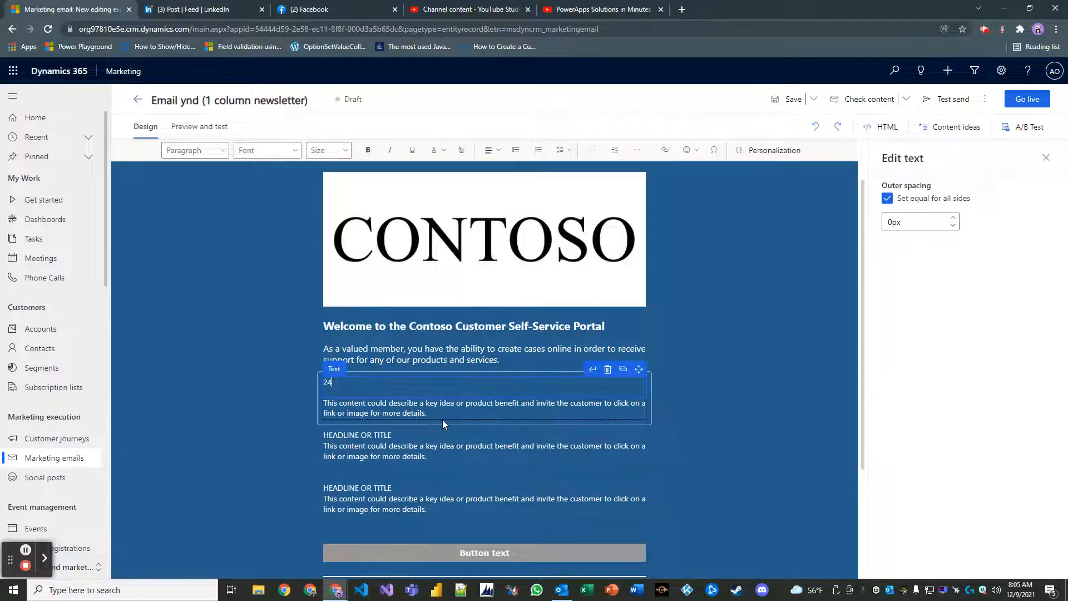
pyautogui.write('/7 Support')
# Replace its description with text about 24/7 chat agents and regularly monitored portal tickets.
pyautogui.click(435, 412)
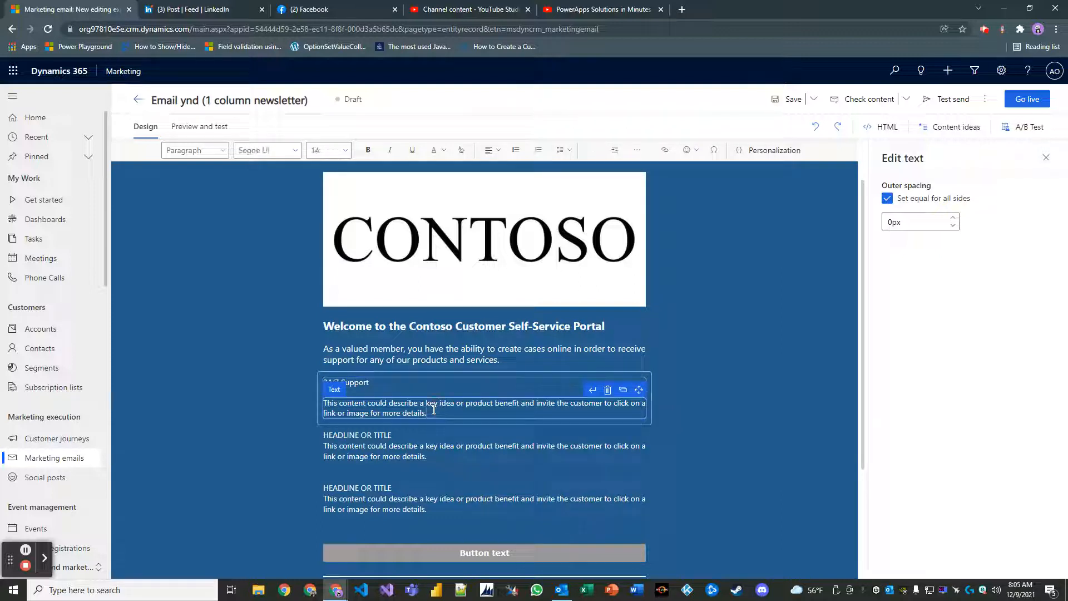
pyautogui.press('BackSpace')
pyautogui.press('BackSpace')
pyautogui.press('BackSpace')
pyautogui.press('BackSpace')
pyautogui.press('BackSpace')
pyautogui.press('BackSpace')
pyautogui.press('BackSpace')
pyautogui.press('BackSpace')
pyautogui.press('BackSpace')
pyautogui.press('BackSpace')
pyautogui.press('BackSpace')
pyautogui.press('BackSpace')
pyautogui.press('BackSpace')
pyautogui.press('BackSpace')
pyautogui.press('BackSpace')
pyautogui.press('BackSpace')
pyautogui.press('BackSpace')
pyautogui.press('BackSpace')
pyautogui.press('BackSpace')
pyautogui.press('BackSpace')
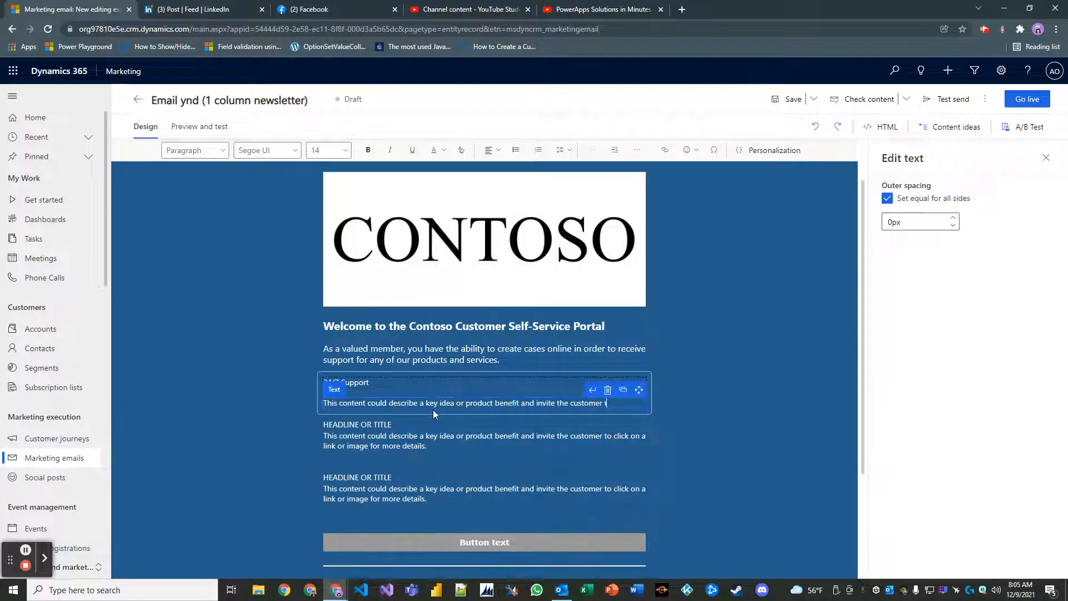
pyautogui.press('BackSpace')
pyautogui.press('BackSpace')
pyautogui.press('BackSpace')
pyautogui.press('BackSpace')
pyautogui.press('BackSpace')
pyautogui.press('BackSpace')
pyautogui.press('BackSpace')
pyautogui.press('BackSpace')
pyautogui.press('BackSpace')
pyautogui.press('BackSpace')
pyautogui.press('BackSpace')
pyautogui.press('BackSpace')
pyautogui.press('BackSpace')
pyautogui.press('BackSpace')
pyautogui.press('BackSpace')
pyautogui.press('BackSpace')
pyautogui.press('BackSpace')
pyautogui.press('BackSpace')
pyautogui.press('BackSpace')
pyautogui.press('BackSpace')
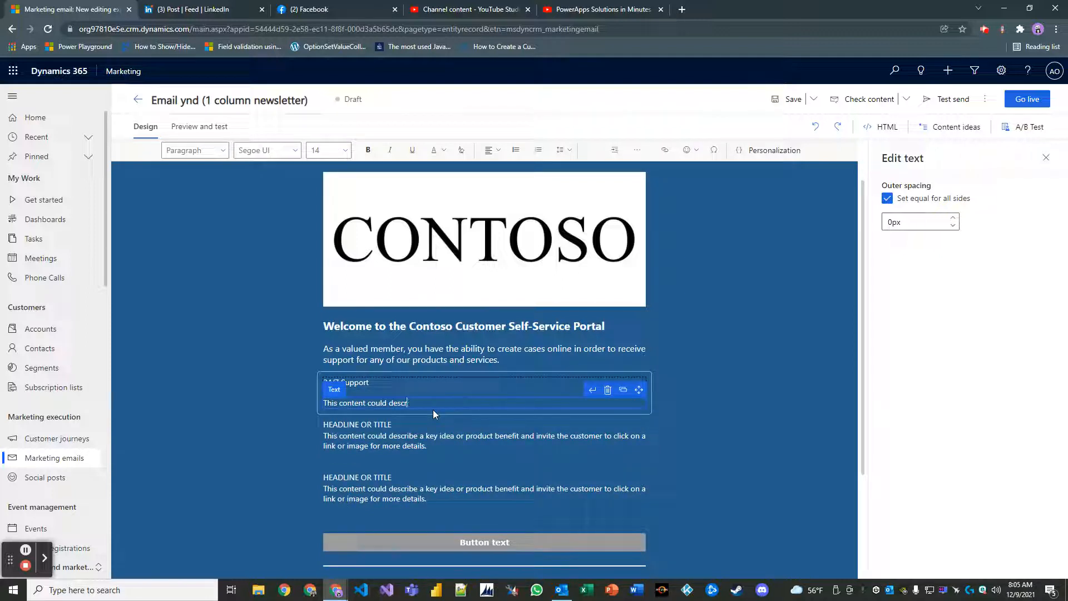
pyautogui.press('BackSpace')
pyautogui.press('BackSpace')
pyautogui.press('BackSpace')
pyautogui.press('BackSpace')
pyautogui.press('BackSpace')
pyautogui.press('BackSpace')
pyautogui.press('BackSpace')
pyautogui.press('BackSpace')
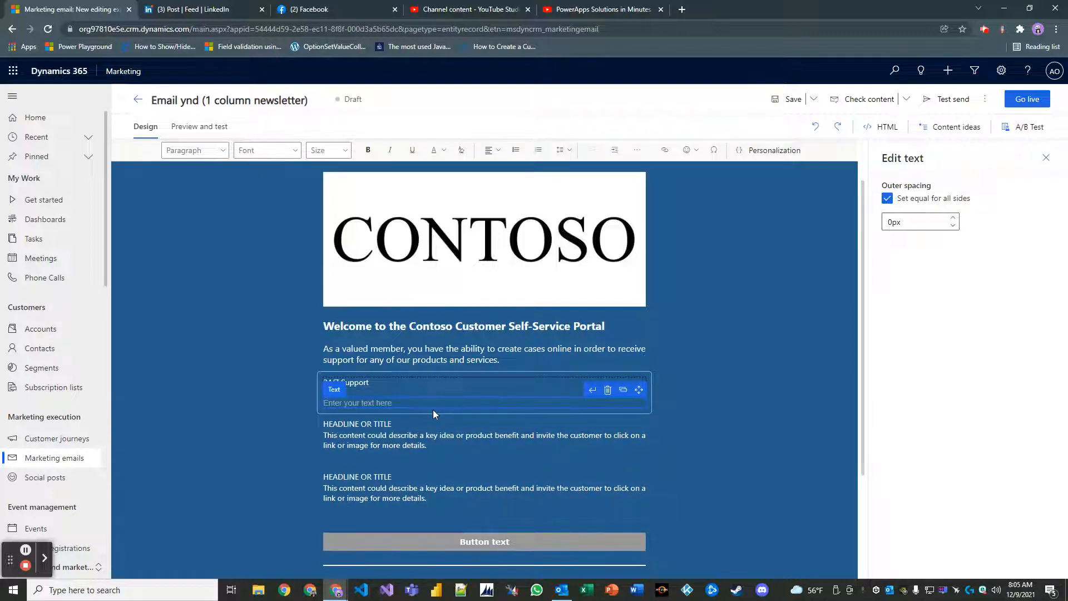
pyautogui.write('Our agents')
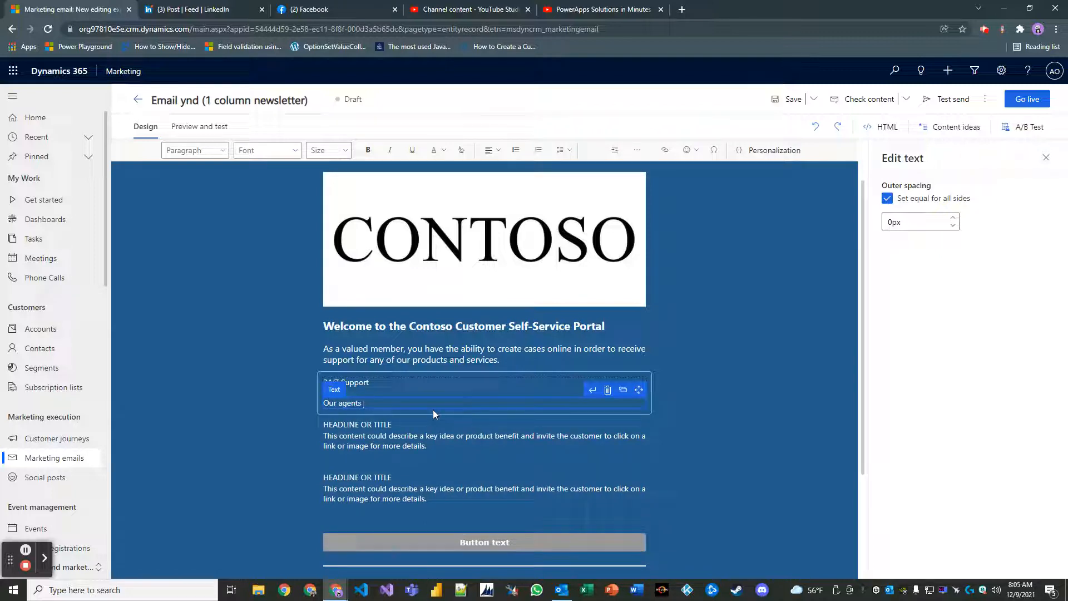
pyautogui.write(' are available via chatr 24/7 and tickets opened thro')
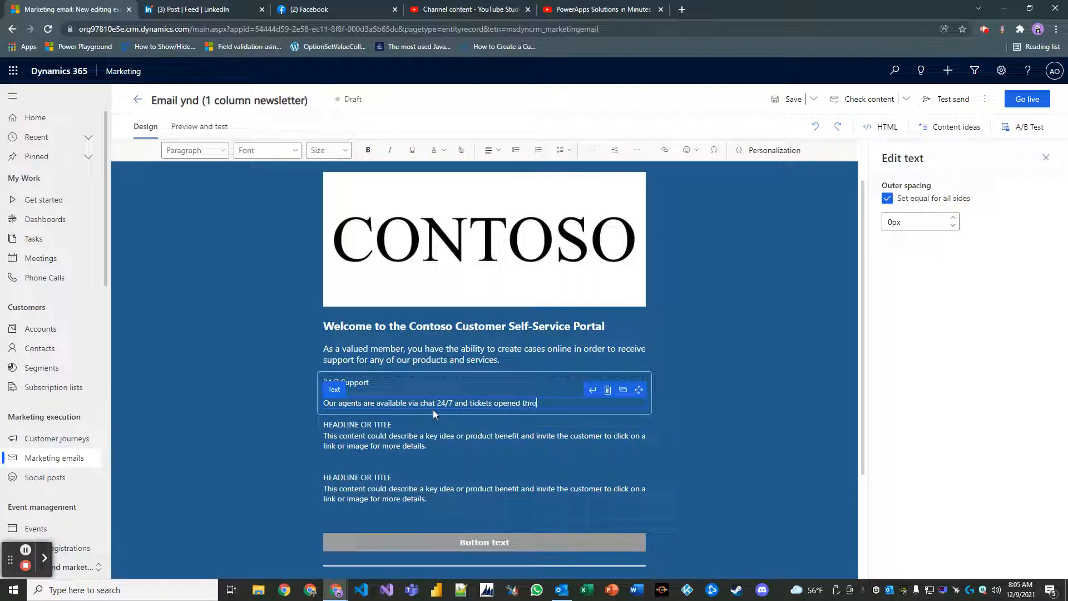
pyautogui.write('ugh the portal are also monitored ')
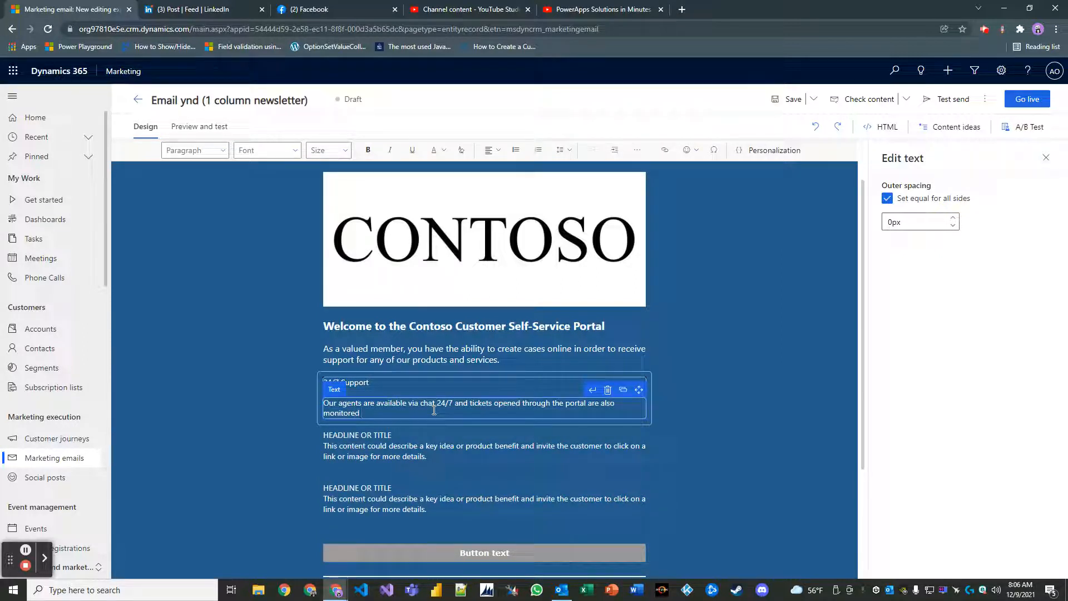
pyautogui.write('regularly to provide an exceptional support expe')
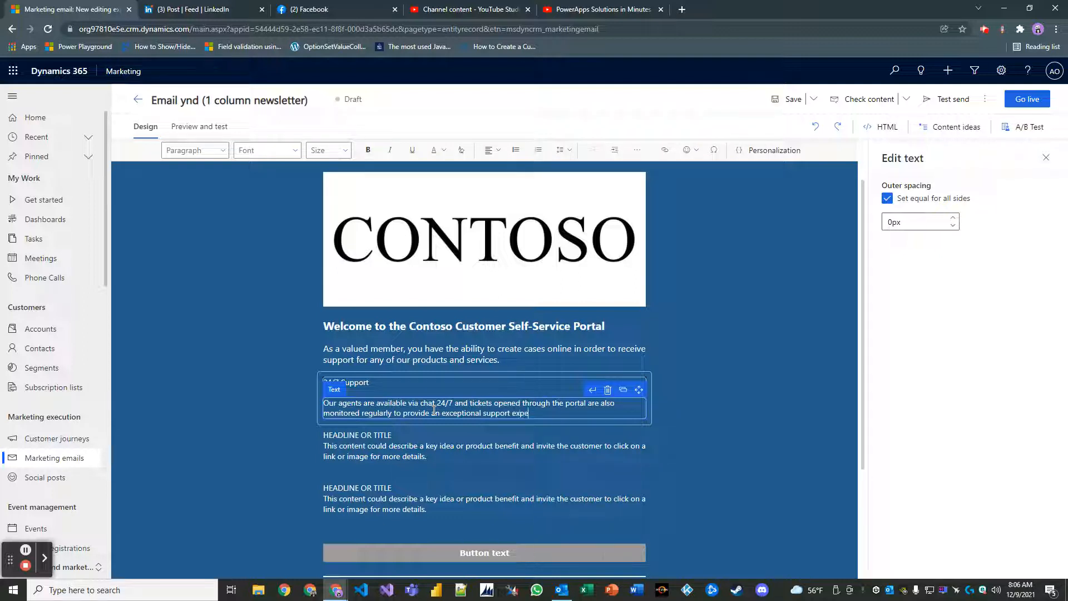
pyautogui.write('rience to our members.')
# Finish the support paragraph with 'members.' and make the 24/7 Support heading bold.
pyautogui.click(736, 416)
pyautogui.click(668, 456)
pyautogui.scroll(-2, 489, 377)
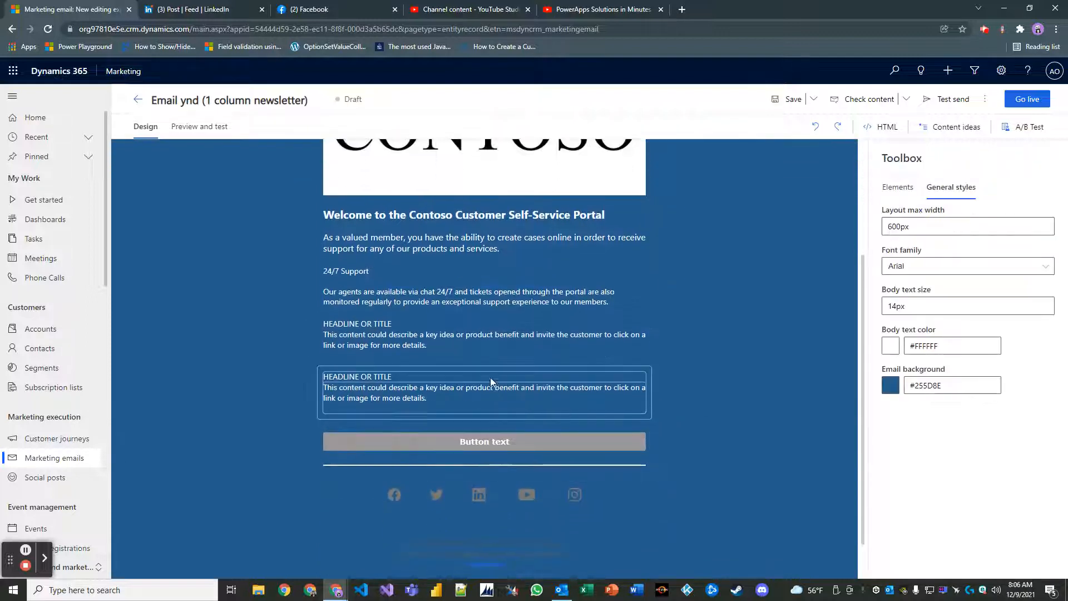
pyautogui.click(480, 355)
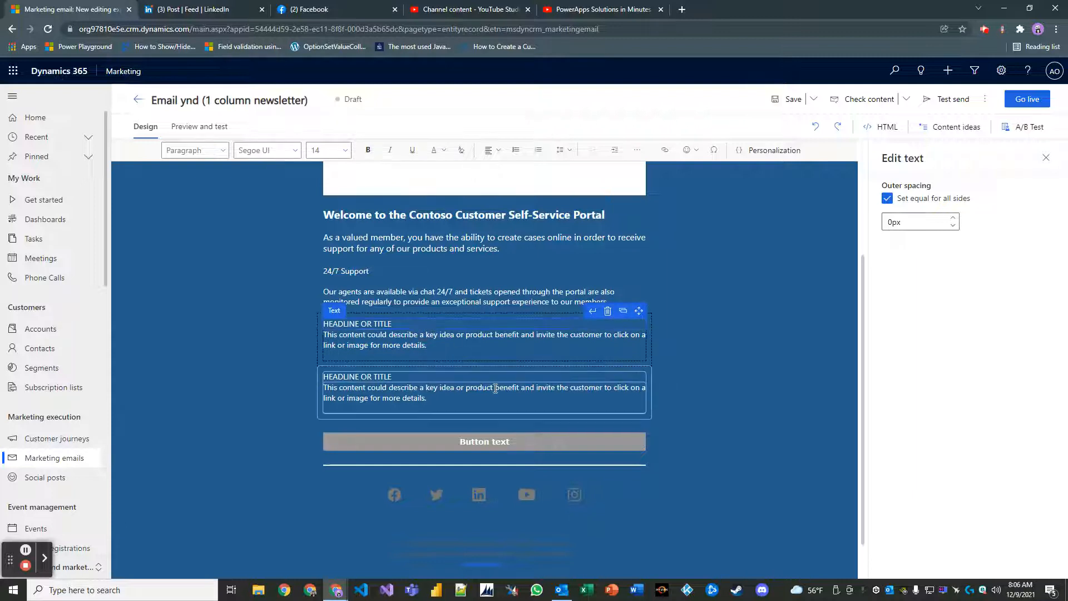
pyautogui.click(363, 274)
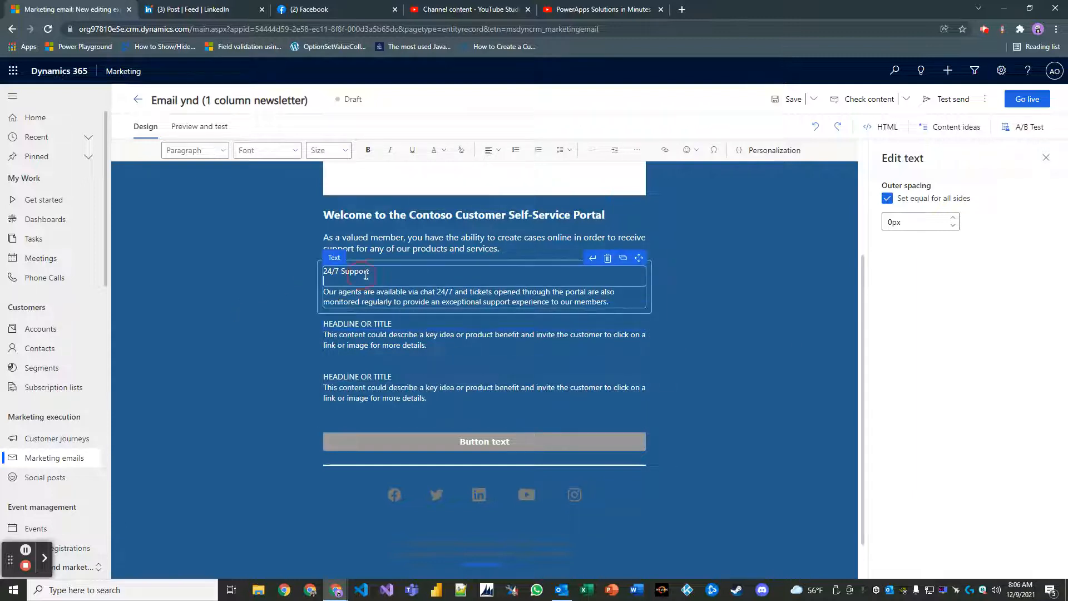
pyautogui.moveTo(375, 272); pyautogui.dragTo(302, 277)
pyautogui.hotkey('ctrl', 'b')
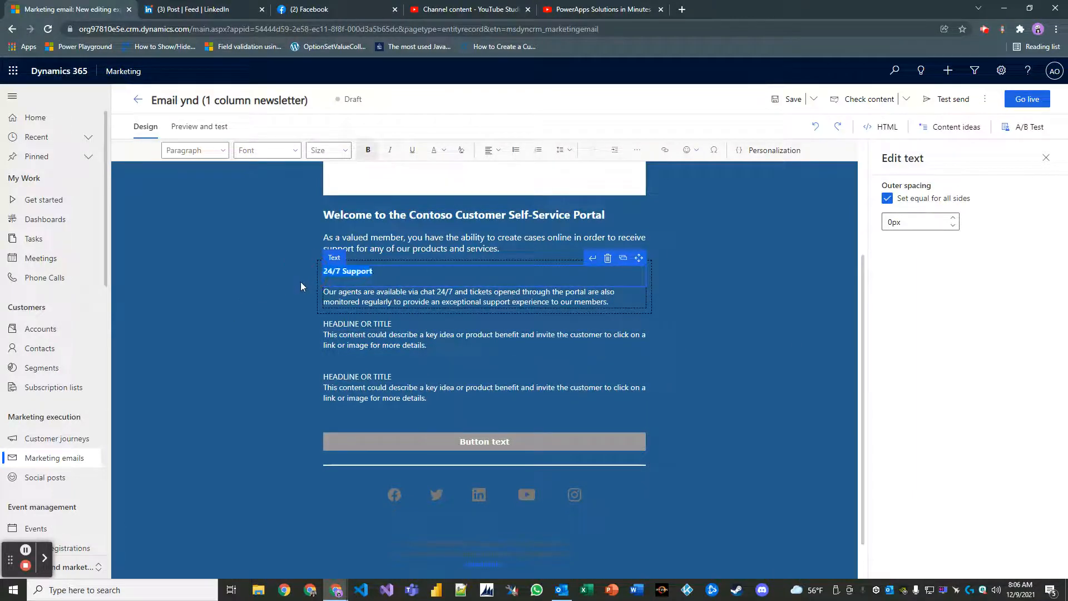
# Replace the next headline placeholder with a bold 'Microsoft Gold Partner' heading.
pyautogui.click(409, 340)
pyautogui.click(400, 315)
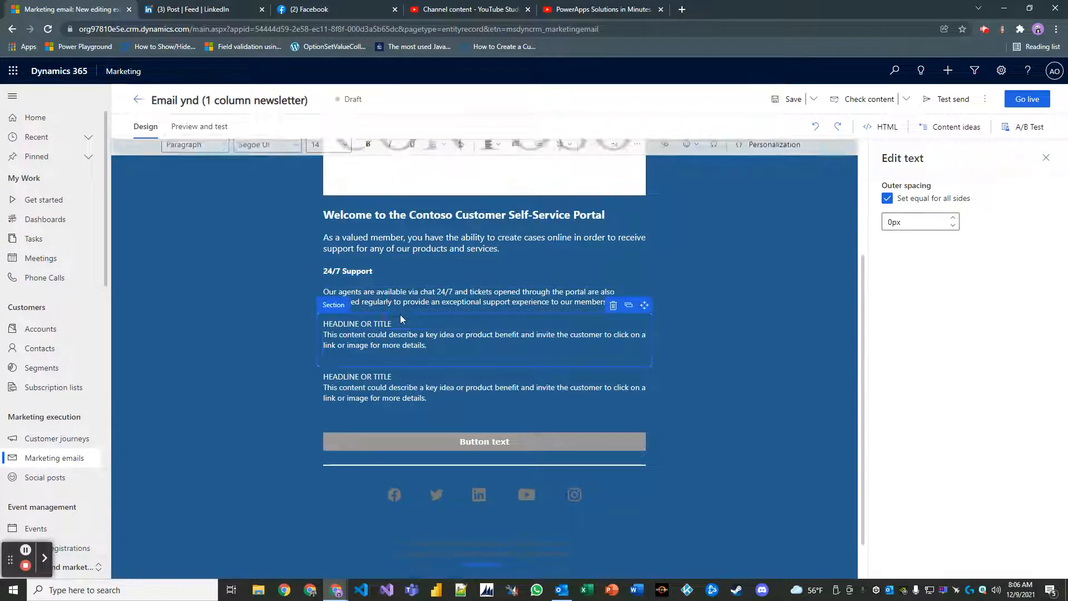
pyautogui.click(401, 326)
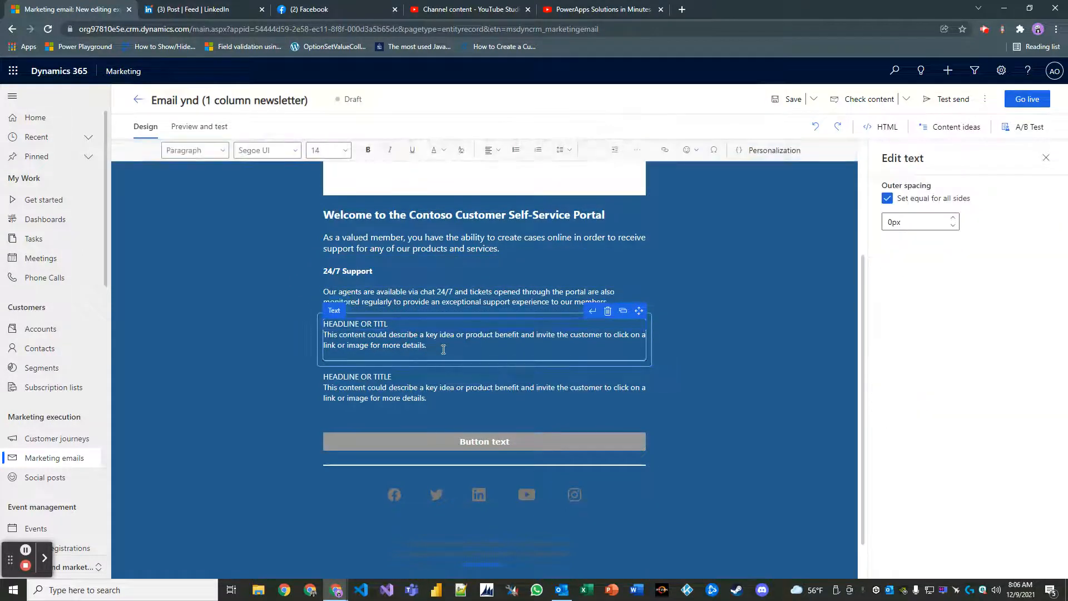
pyautogui.press('BackSpace')
pyautogui.press('BackSpace')
pyautogui.press('BackSpace')
pyautogui.press('BackSpace')
pyautogui.press('BackSpace')
pyautogui.press('BackSpace')
pyautogui.press('BackSpace')
pyautogui.press('BackSpace')
pyautogui.press('BackSpace')
pyautogui.press('BackSpace')
pyautogui.press('BackSpace')
pyautogui.press('BackSpace')
pyautogui.press('BackSpace')
pyautogui.press('BackSpace')
pyautogui.press('BackSpace')
pyautogui.press('BackSpace')
pyautogui.press('BackSpace')
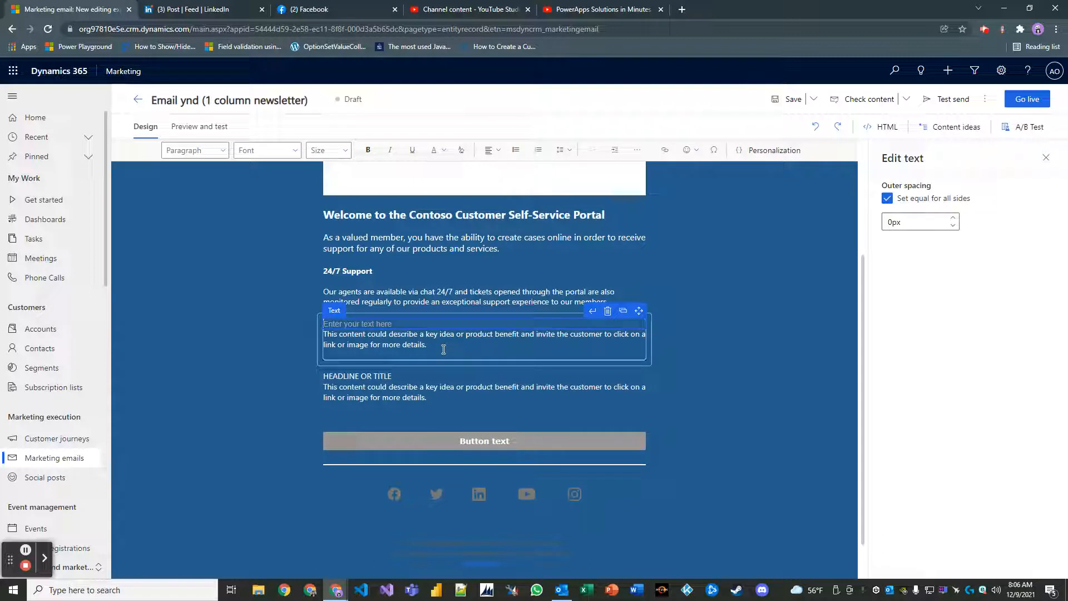
pyautogui.write('Microso')
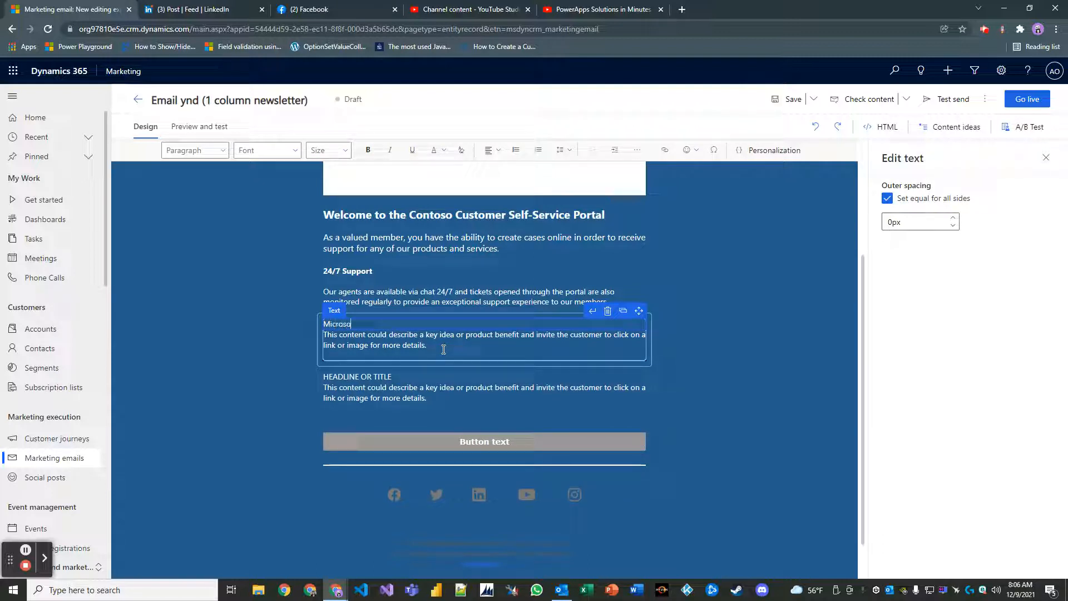
pyautogui.write('ft Gold Partner')
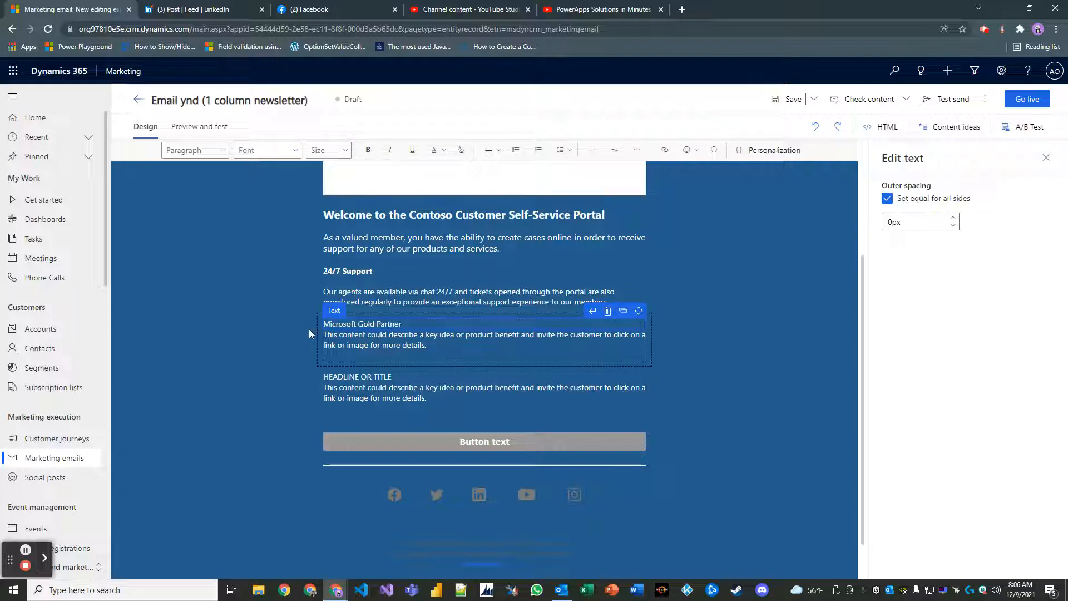
pyautogui.moveTo(409, 324); pyautogui.dragTo(337, 323)
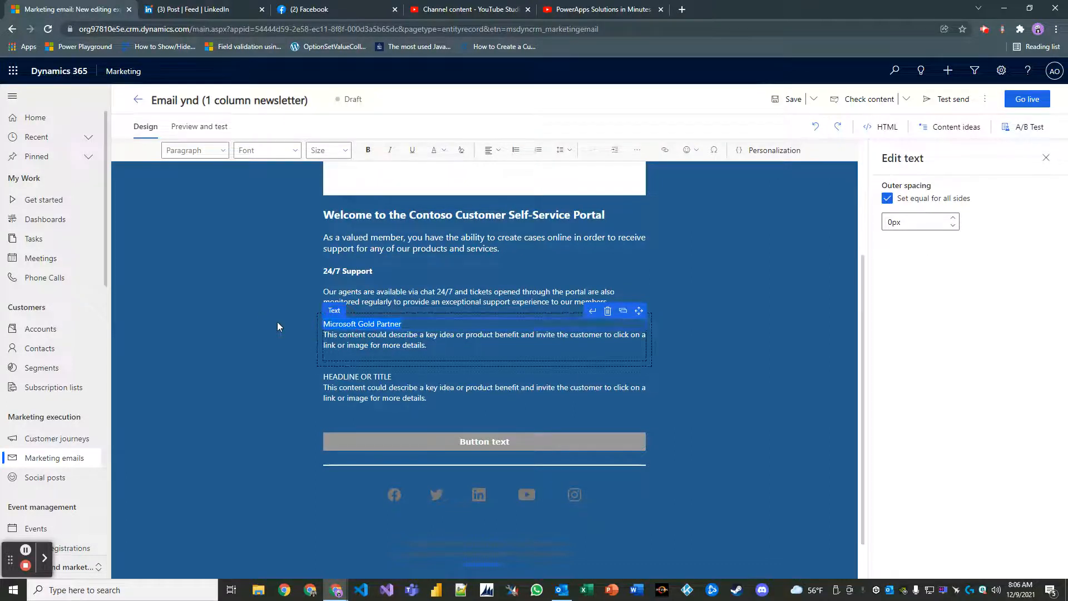
pyautogui.hotkey('ctrl', 'b')
# Overwrite its body text with 'As a Microsoft Gold Partner, we have the technical talent…'.
pyautogui.click(427, 345)
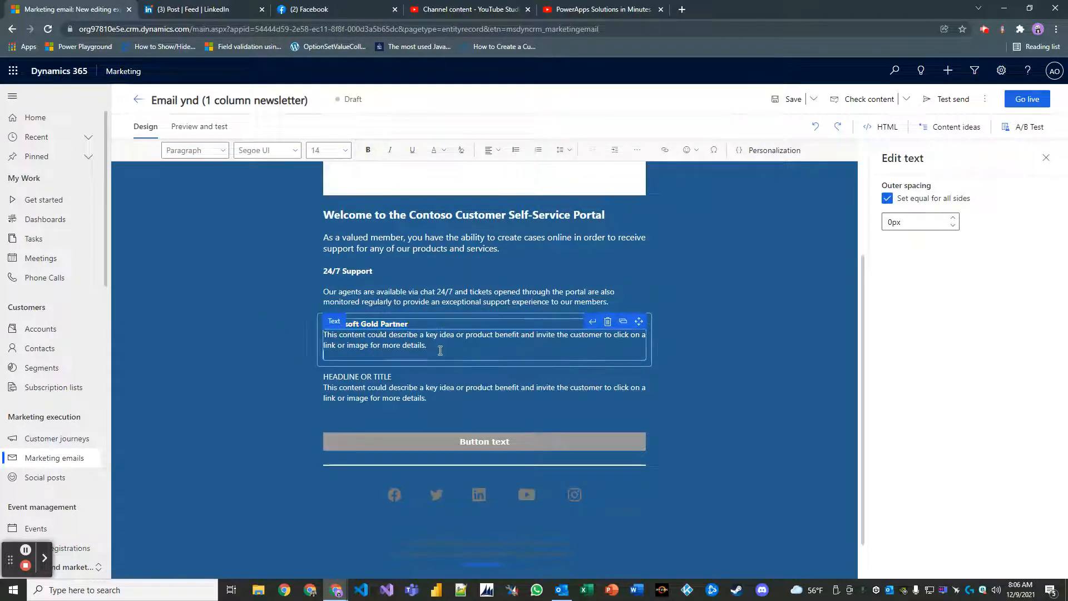
pyautogui.moveTo(427, 346); pyautogui.dragTo(315, 334)
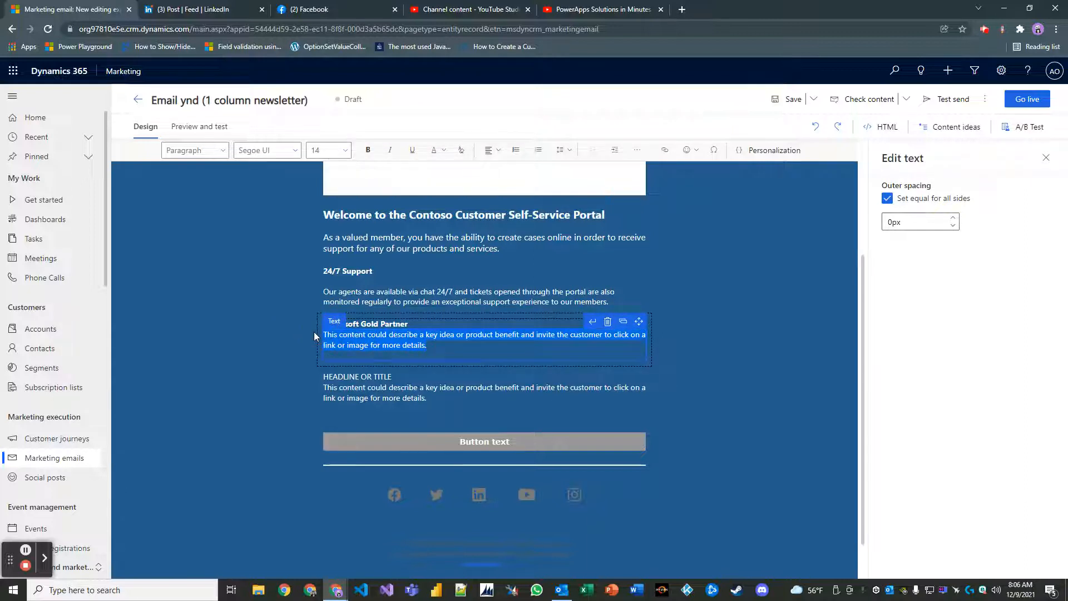
pyautogui.write('As a Microsof')
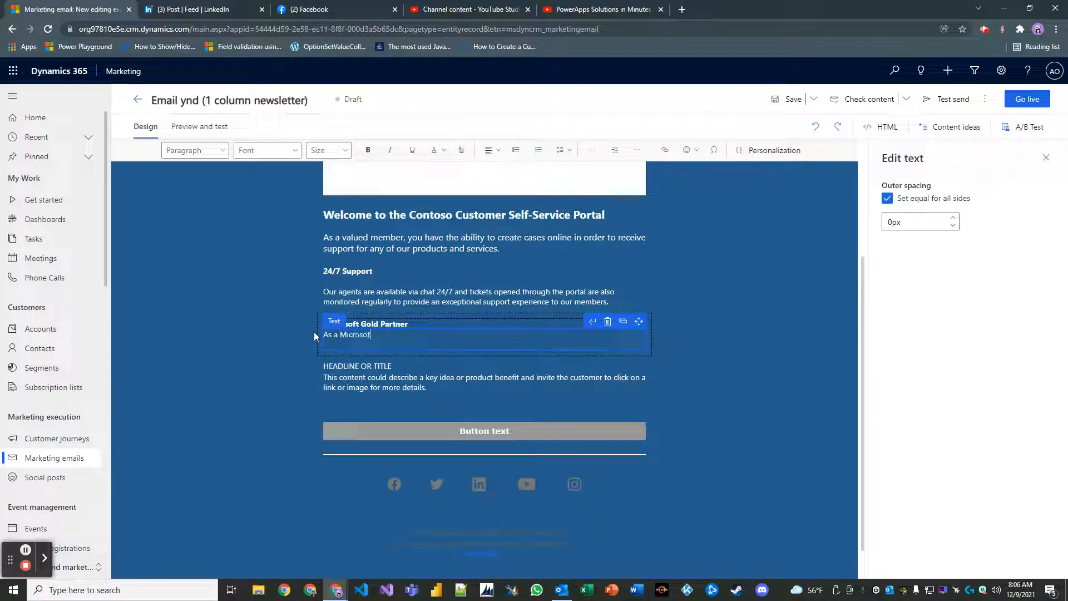
pyautogui.write('t Gold Partner, we have the ')
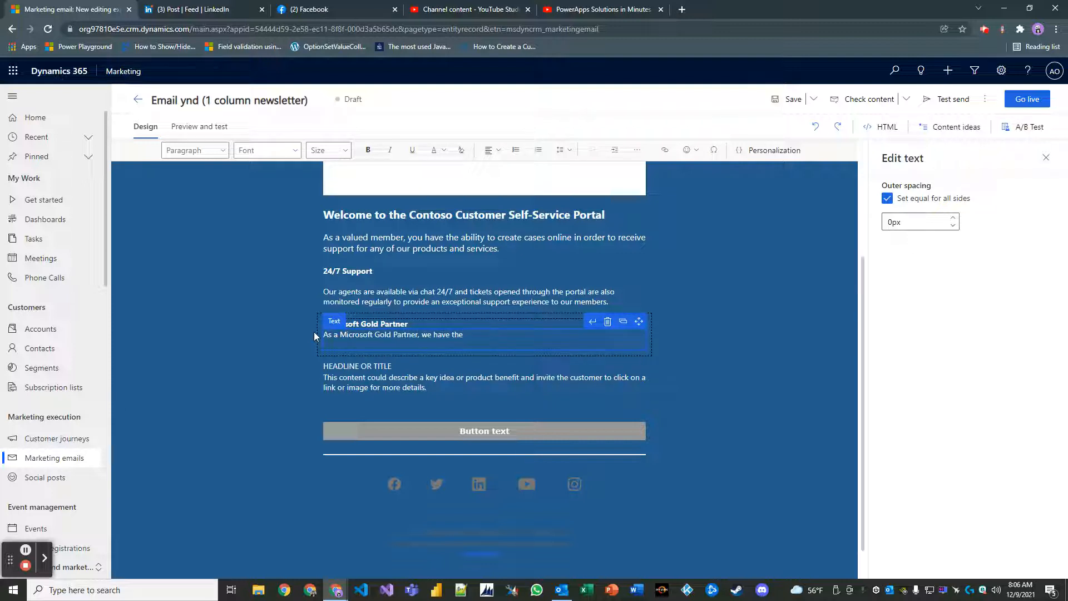
pyautogui.write('technical talent on our team and')
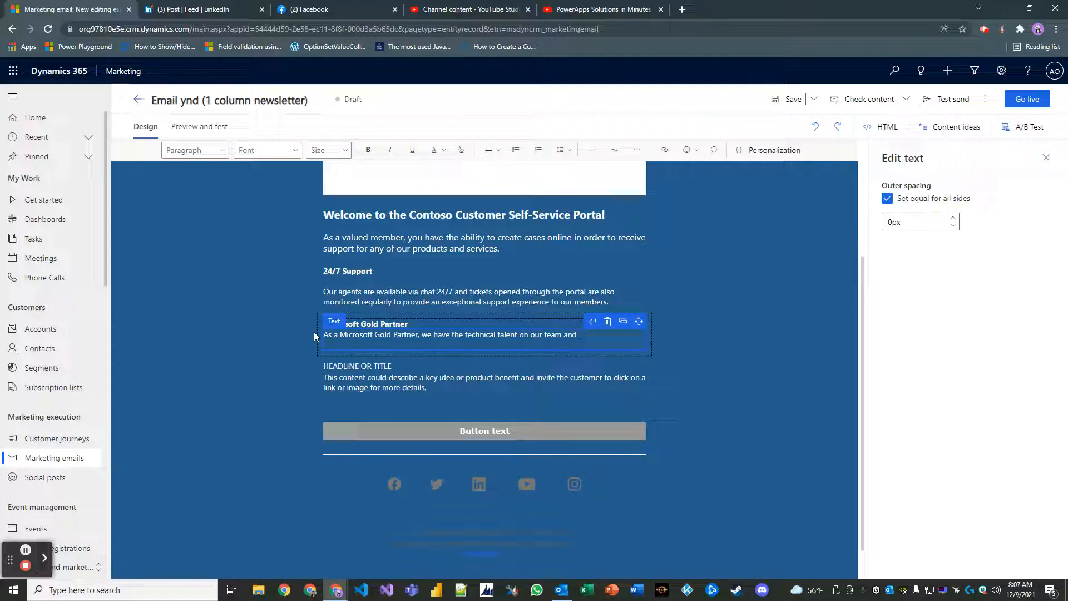
pyautogui.write(' recognition by ')
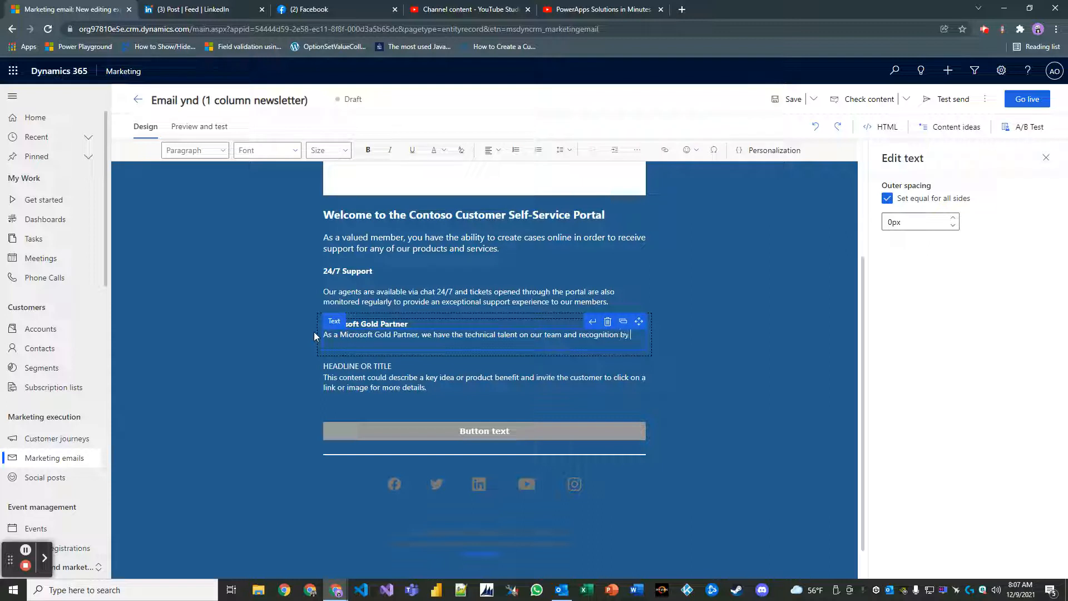
pyautogui.write('Microsoft to ')
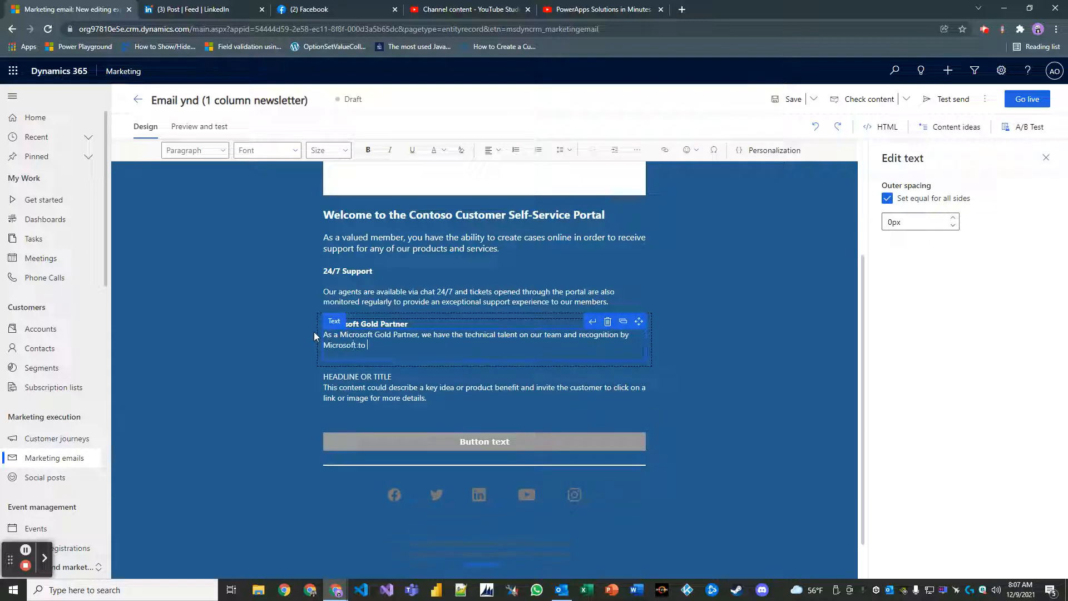
pyautogui.write('ensure the ')
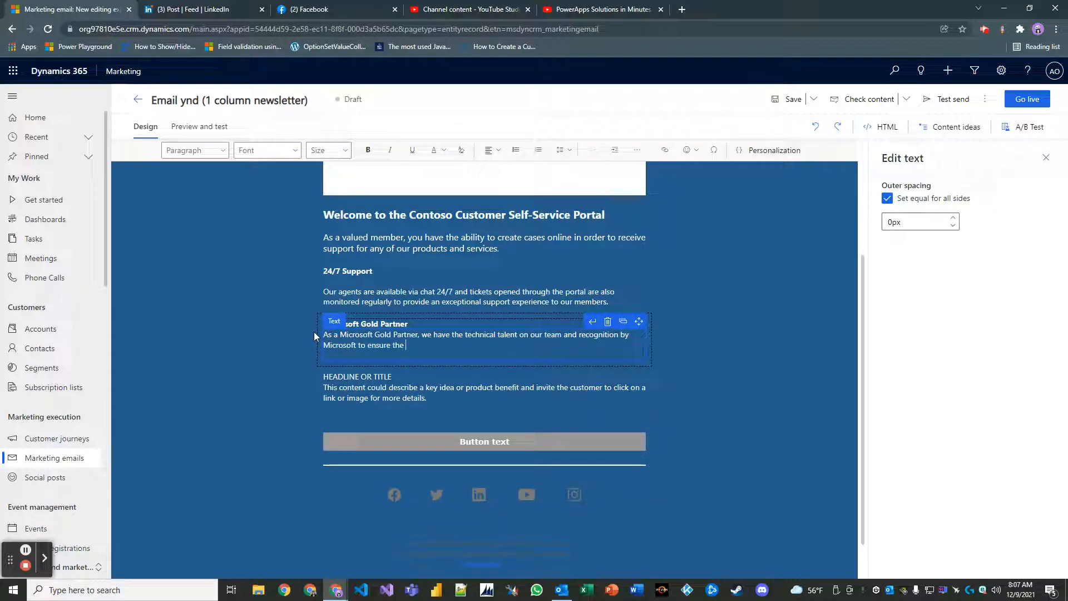
pyautogui.write('best experience possible is provided to our clients.')
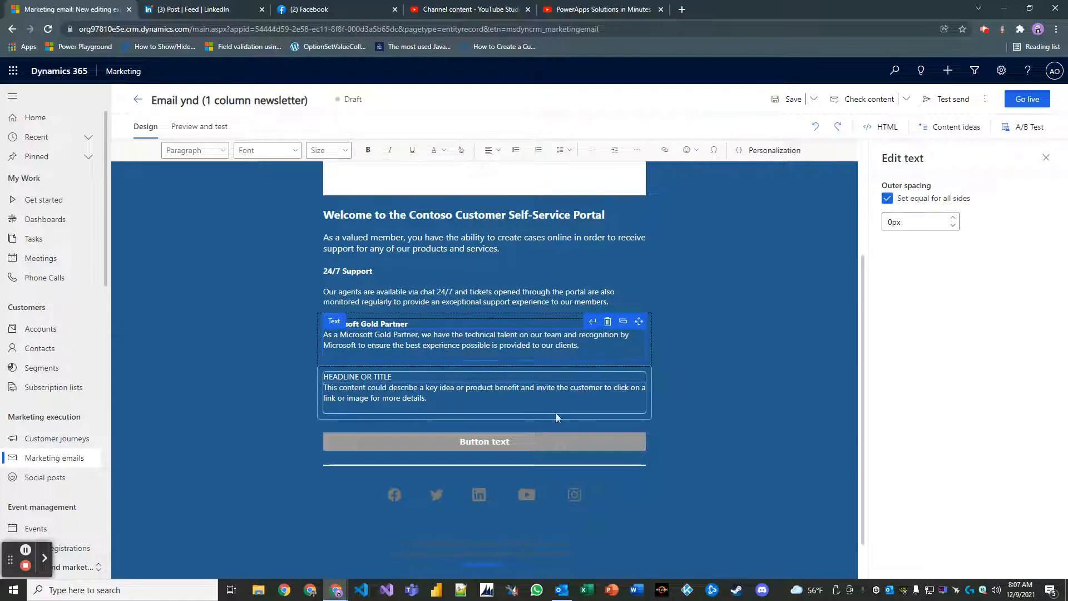
# Replace the last headline placeholder with a bold 'Questions?' heading.
pyautogui.click(494, 392)
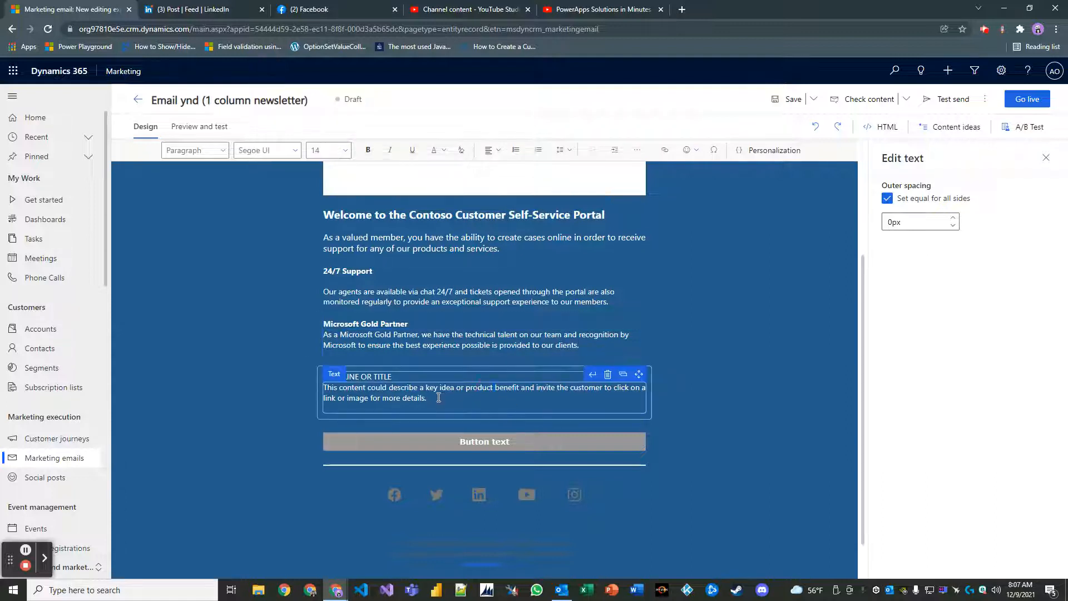
pyautogui.click(399, 375)
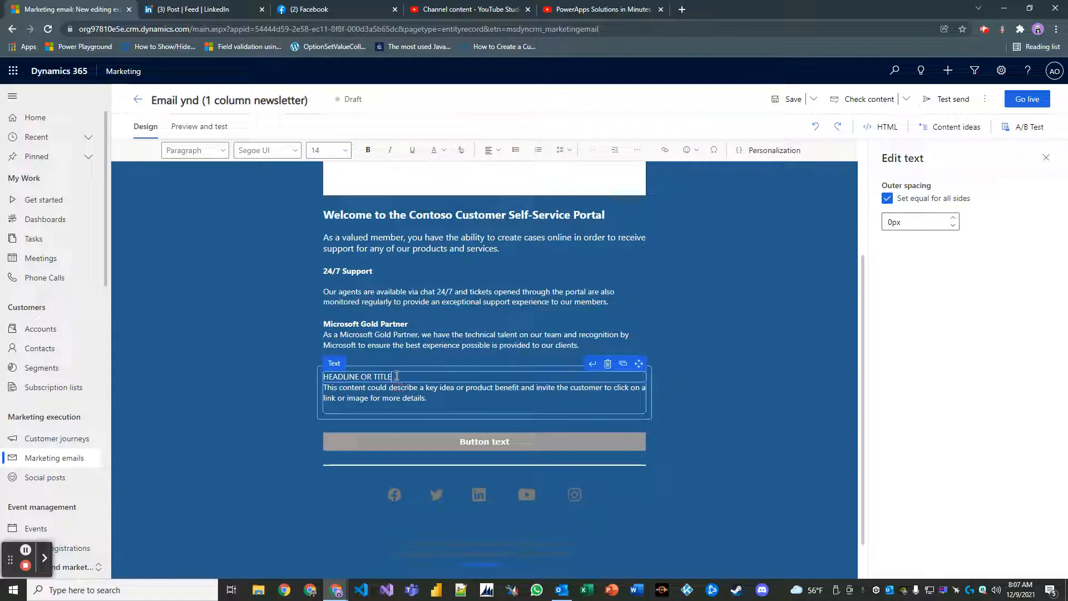
pyautogui.moveTo(393, 376); pyautogui.dragTo(324, 378)
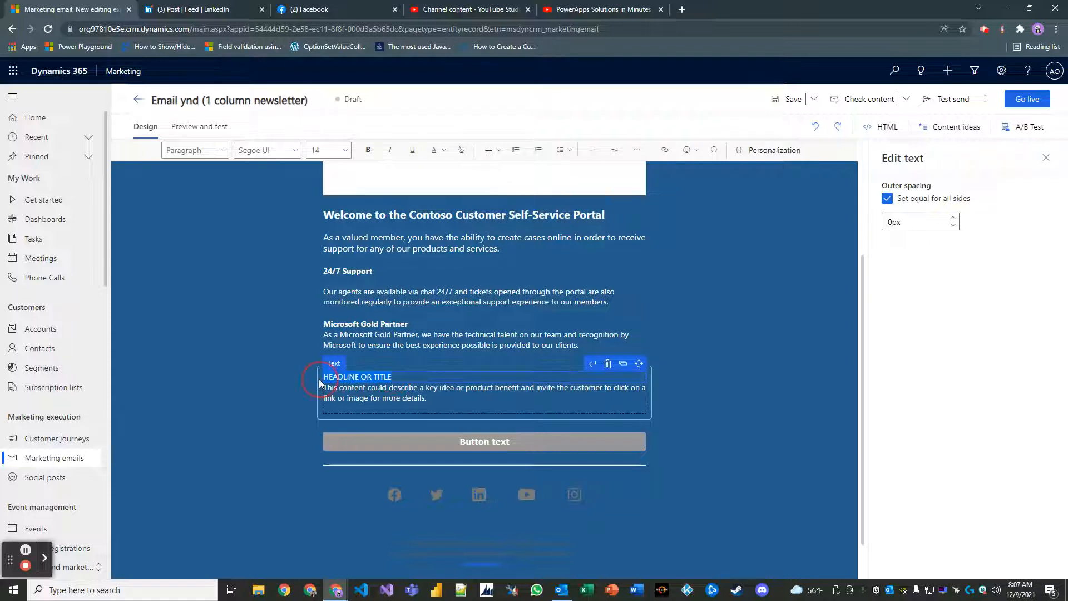
pyautogui.press('Delete')
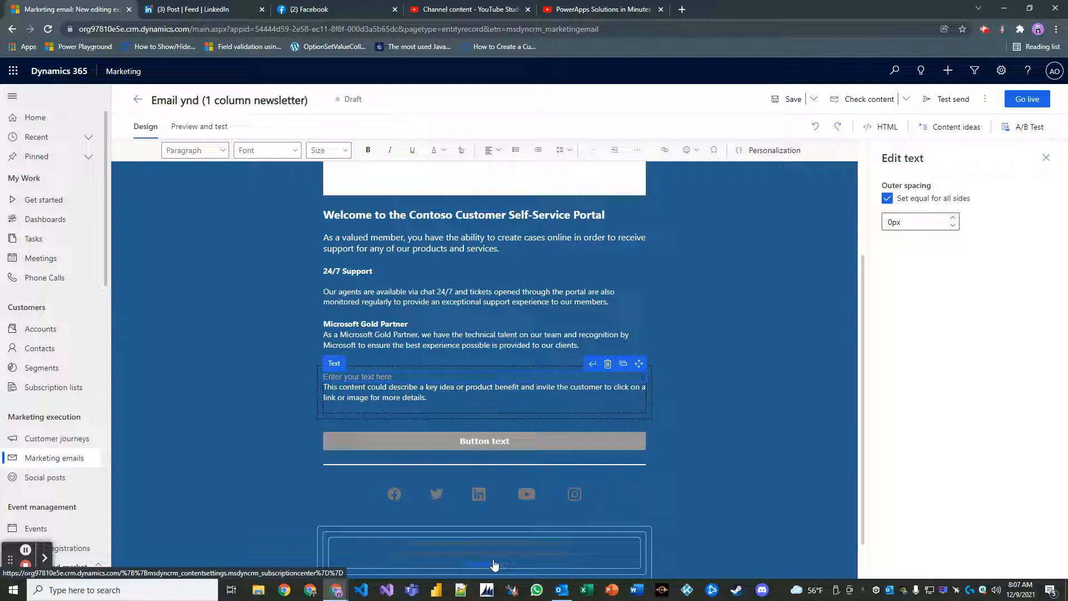
pyautogui.write('Questions?')
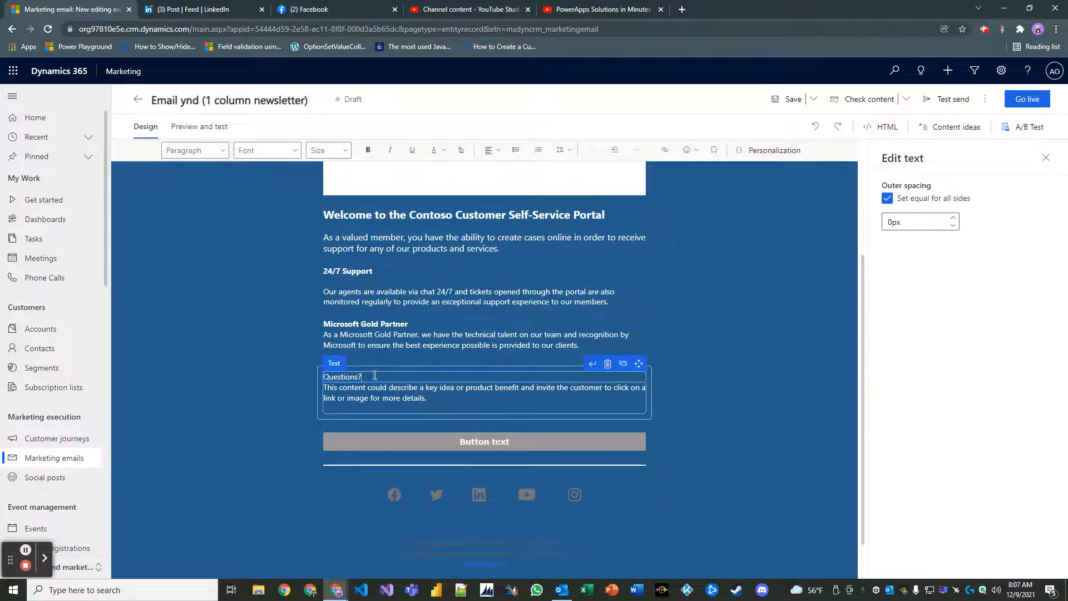
pyautogui.moveTo(375, 375); pyautogui.dragTo(308, 367)
pyautogui.hotkey('ctrl', 'b')
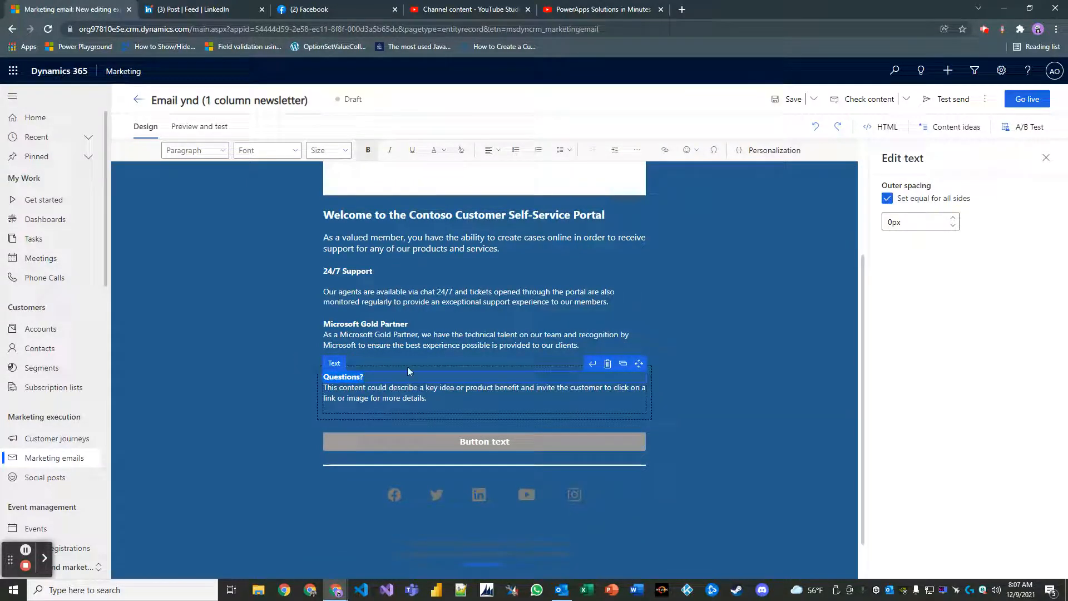
# Write the Questions paragraph, ending with a link to the support and contact center page on Contoso.com.
pyautogui.click(423, 398)
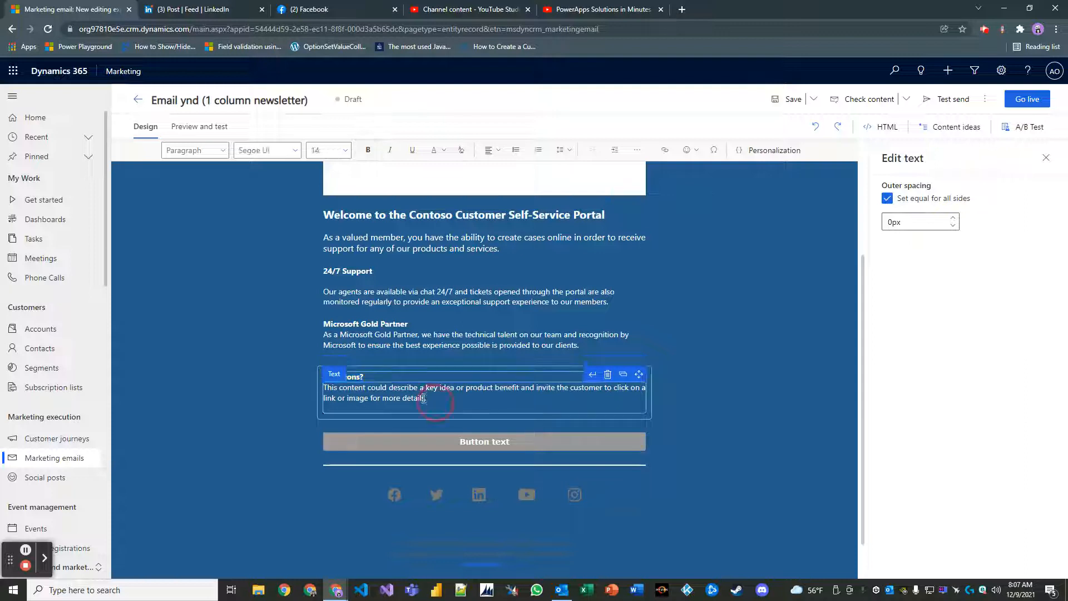
pyautogui.moveTo(423, 399); pyautogui.dragTo(292, 381)
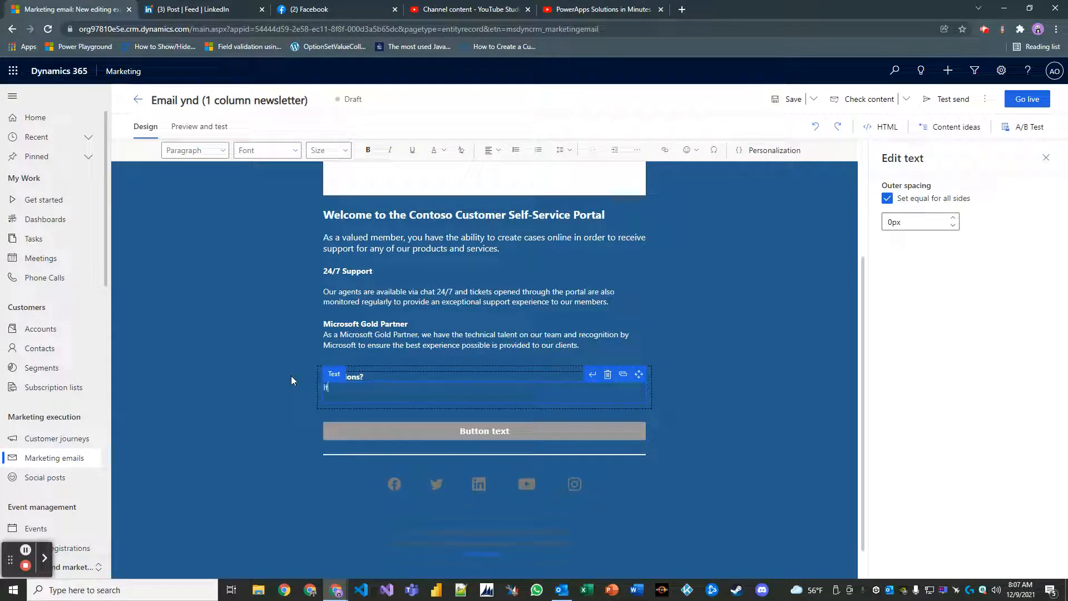
pyautogui.write('If you have any ques')
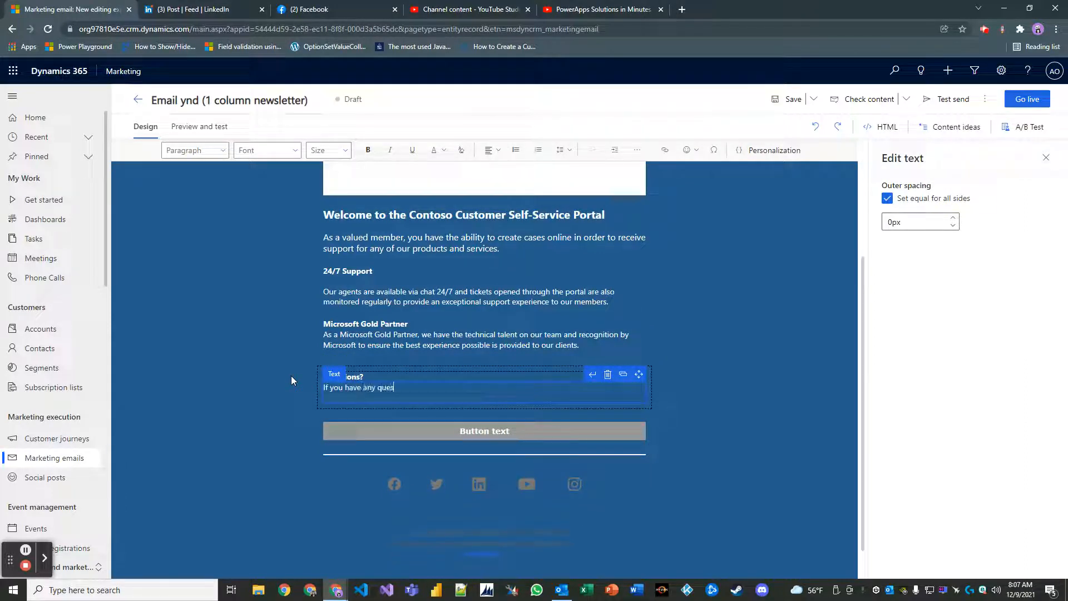
pyautogui.write("tions, don't hes")
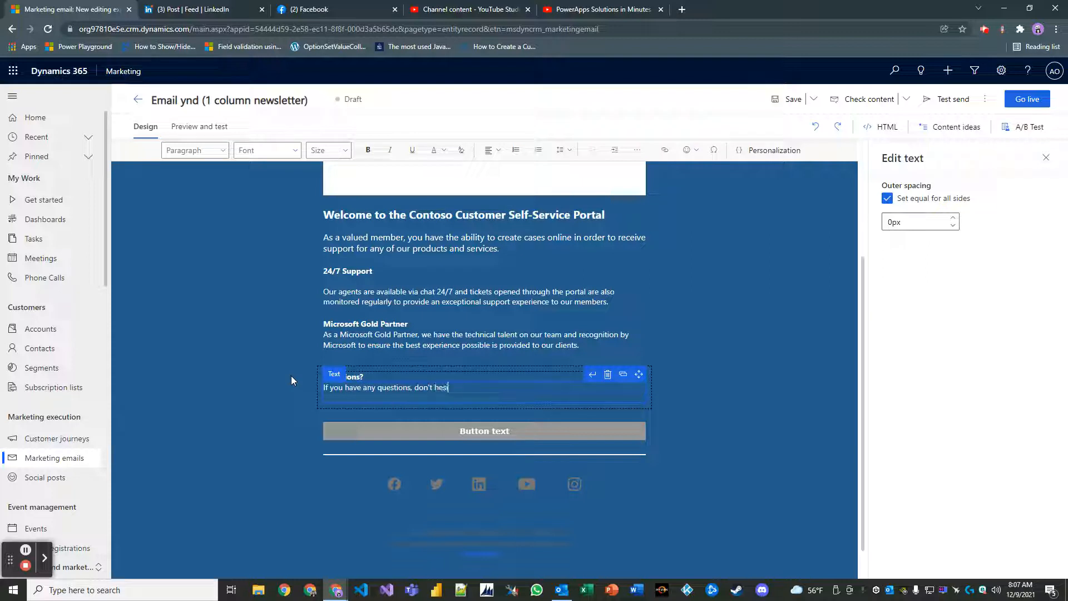
pyautogui.write('itate to co')
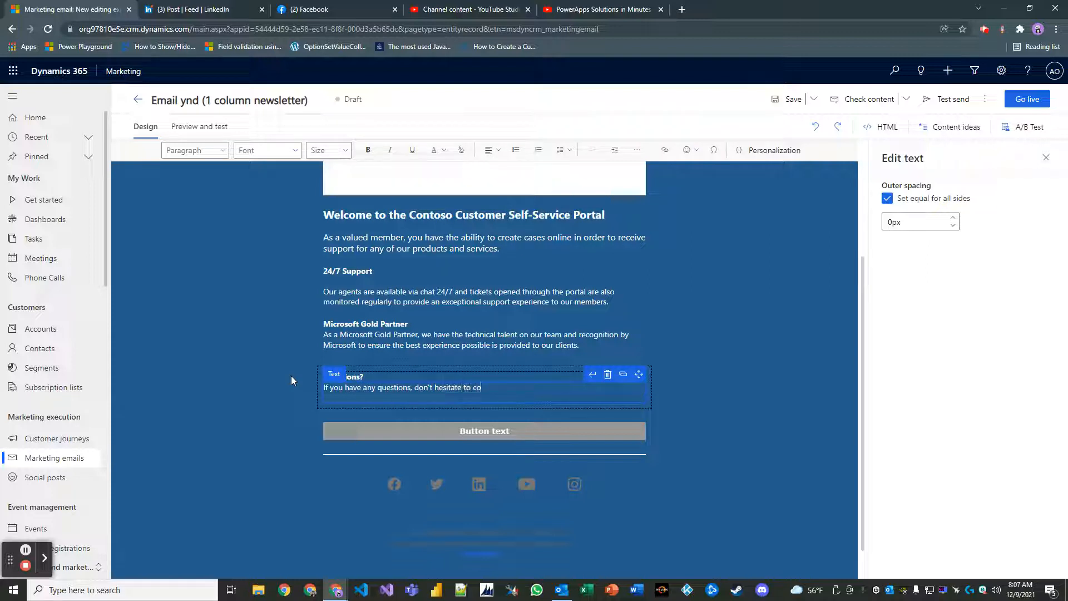
pyautogui.write('ntact us and let us know')
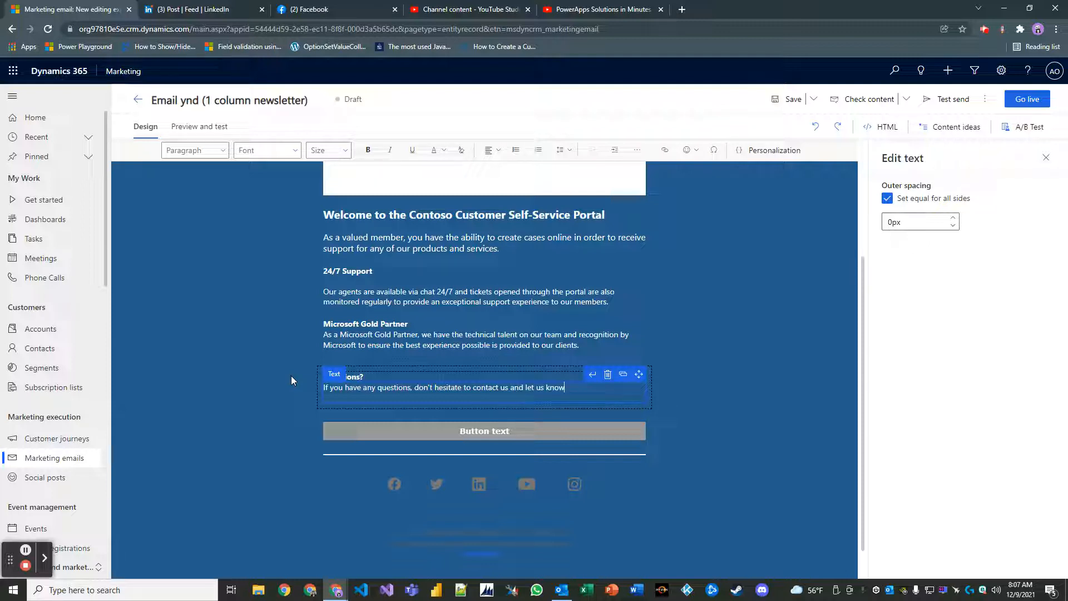
pyautogui.write('. ')
pyautogui.write('BNe')
pyautogui.press('BackSpace')
pyautogui.press('BackSpace')
pyautogui.write('elow us a link to our suppoort')
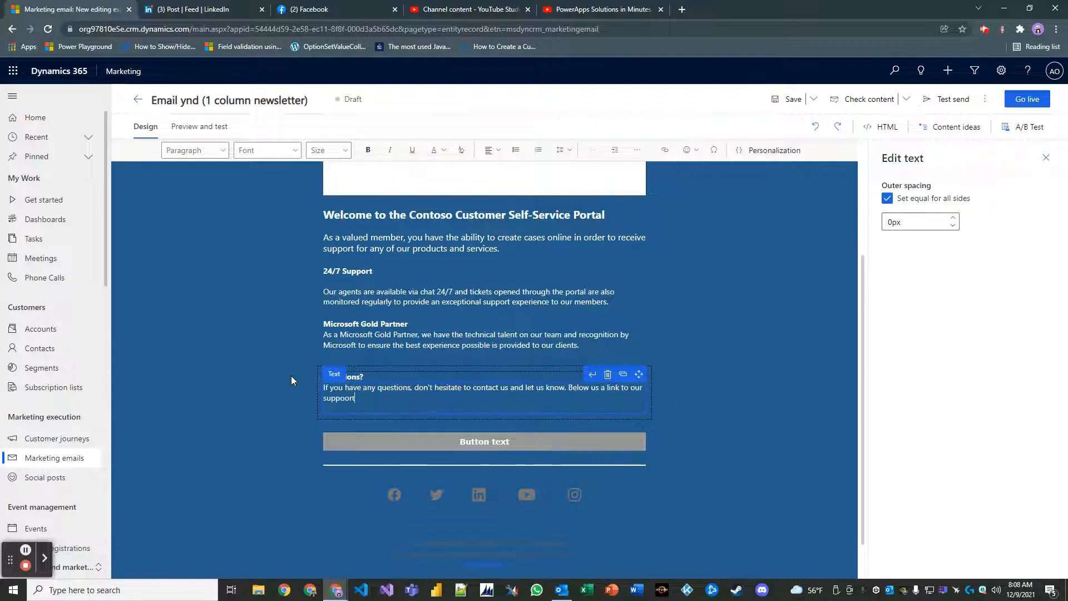
pyautogui.press('BackSpace')
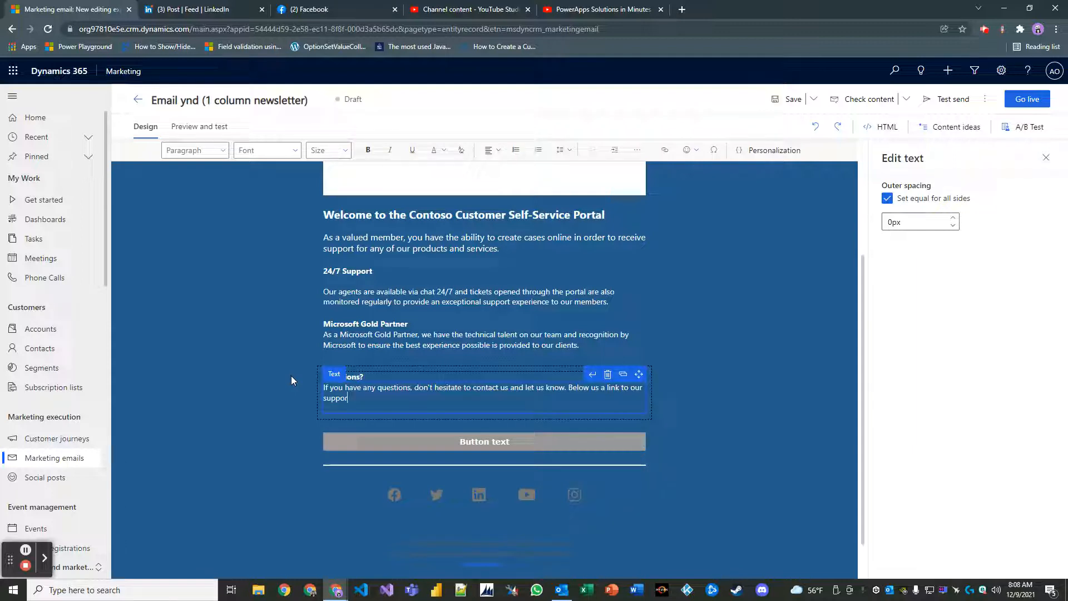
pyautogui.write('rt con')
pyautogui.press('BackSpace')
pyautogui.press('BackSpace')
pyautogui.press('BackSpace')
pyautogui.write('and contact center page on Contoso.com')
pyautogui.scroll(-1, 663, 427)
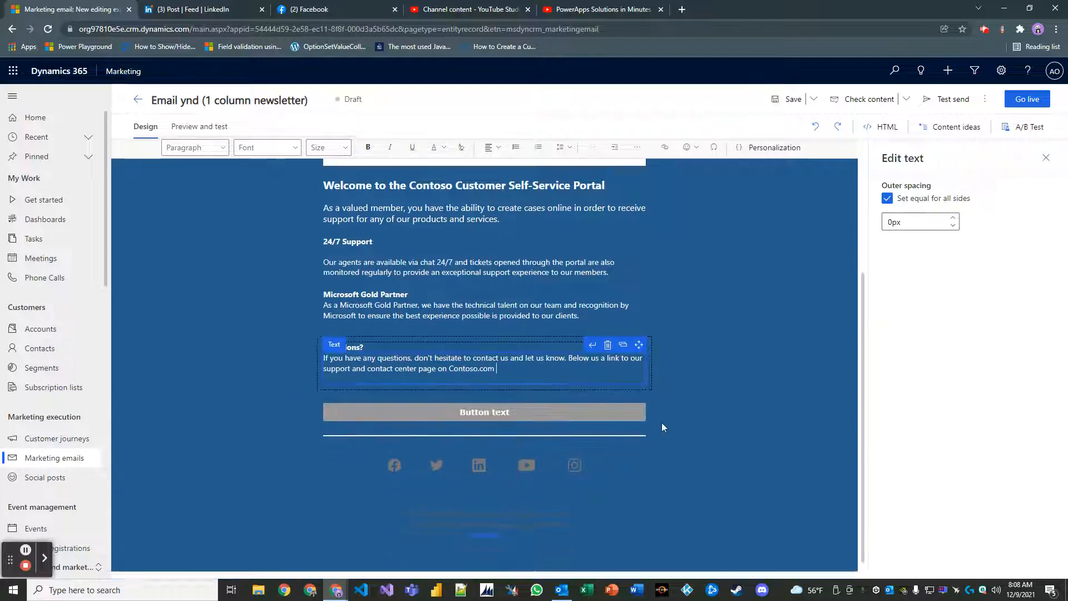
pyautogui.click(492, 396)
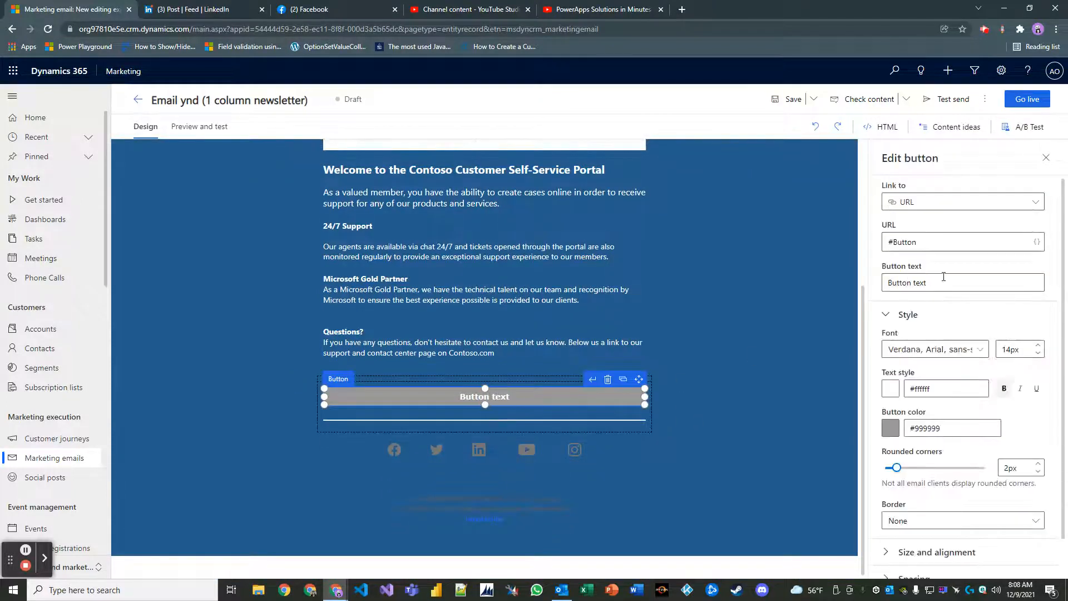
# Keep the button's link type as URL and replace #Button with a contoso.com address.
pyautogui.click(927, 204)
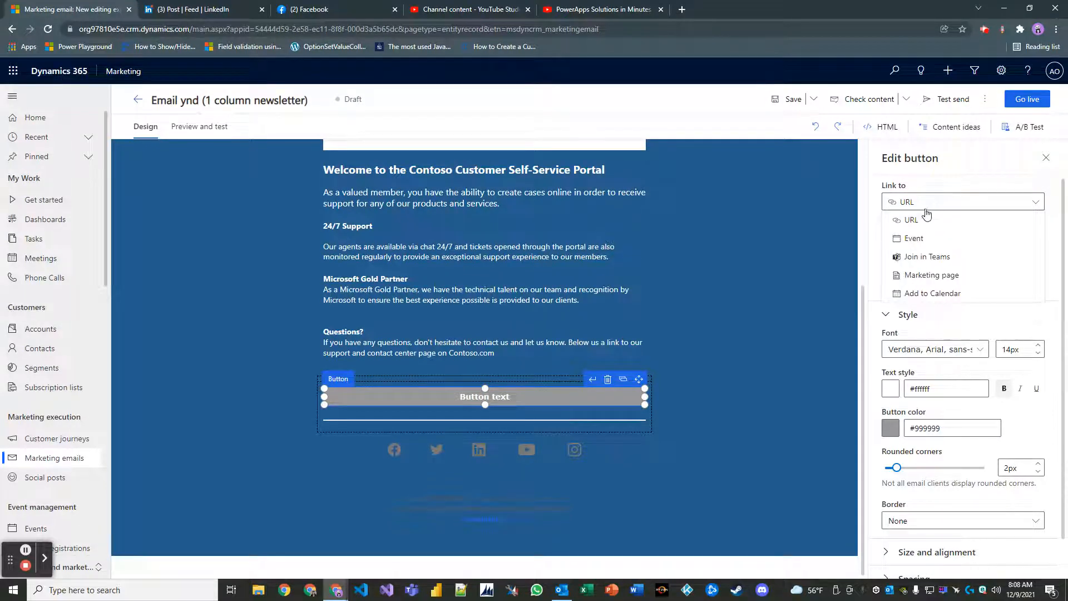
pyautogui.click(925, 220)
pyautogui.tripleClick(924, 242)
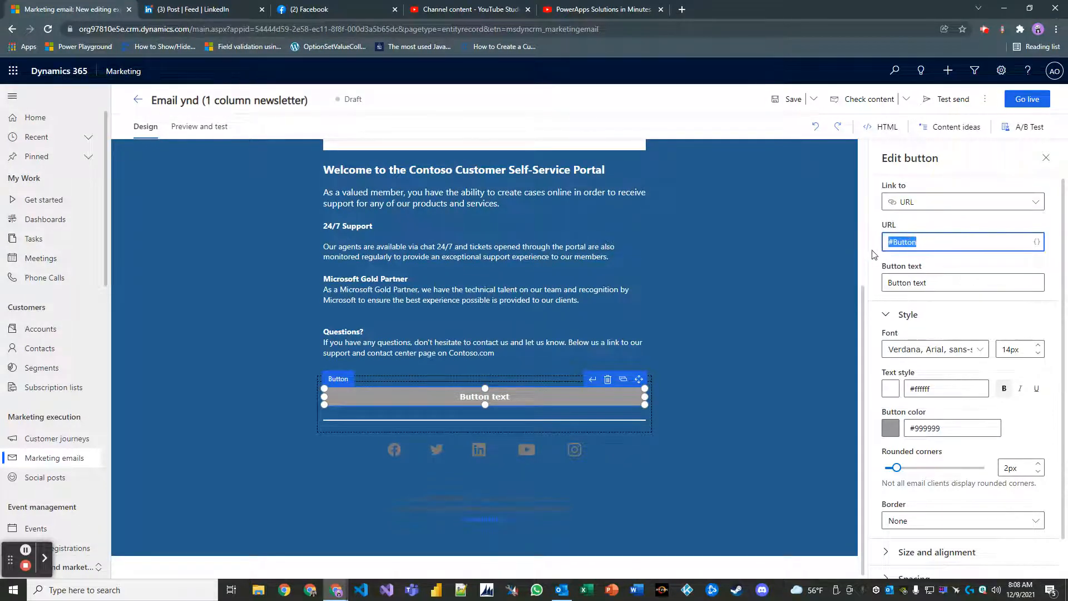
pyautogui.write('contoso.com/support')
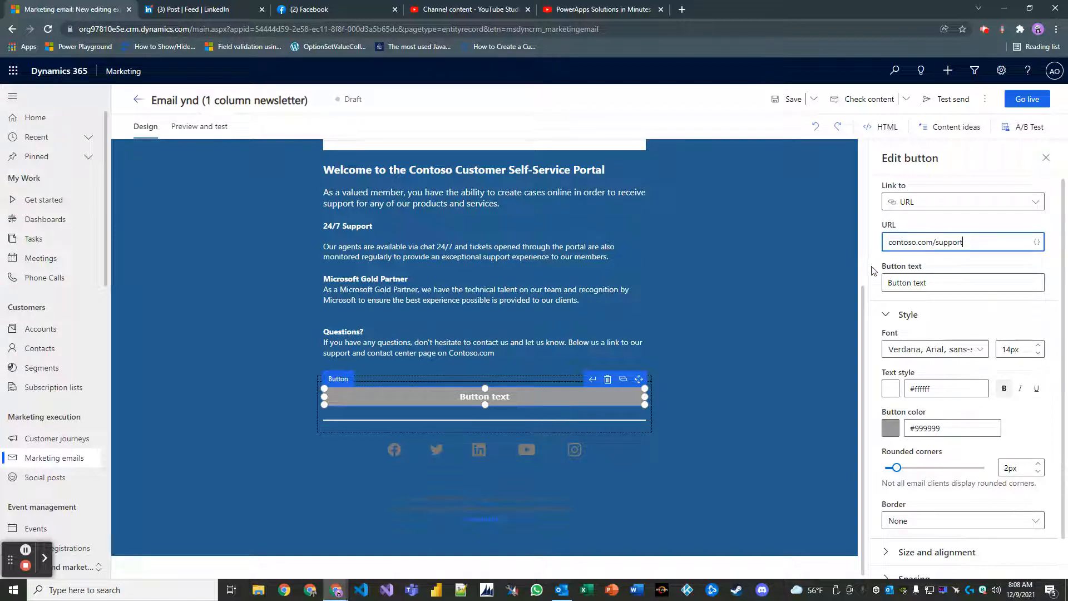
pyautogui.press('BackSpace')
pyautogui.write('ct')
pyautogui.click(782, 461)
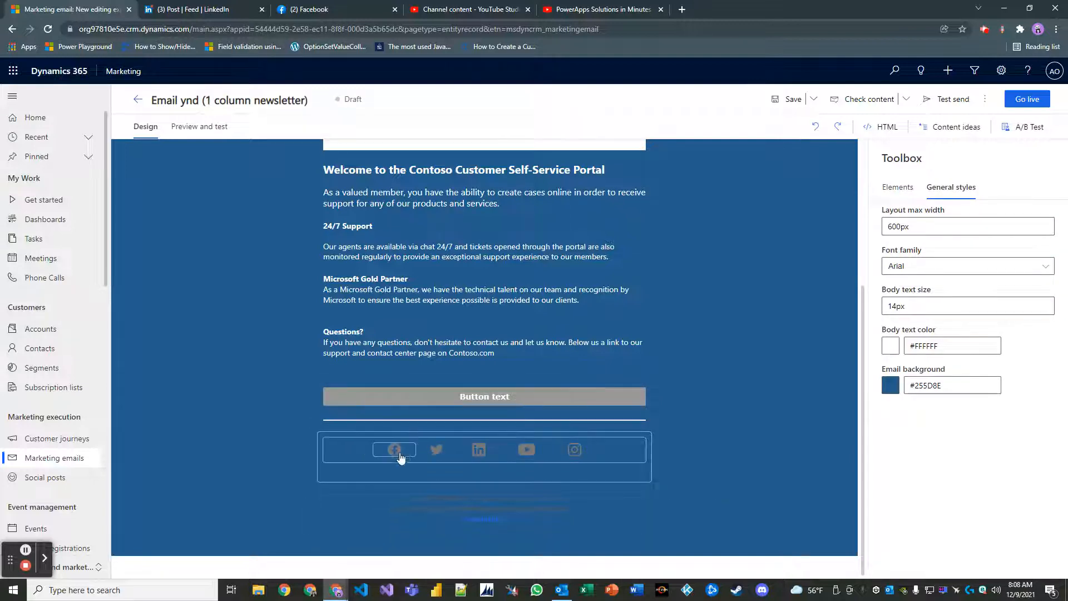
# Set the social-icons footer section background colour to dark blue #255D8E.
pyautogui.click(602, 455)
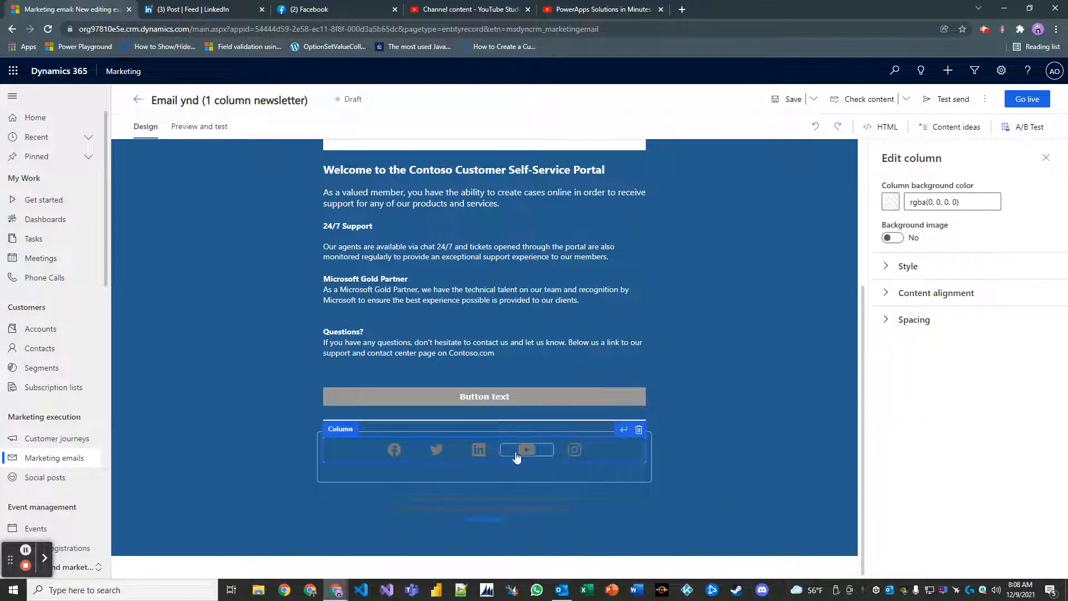
pyautogui.click(403, 453)
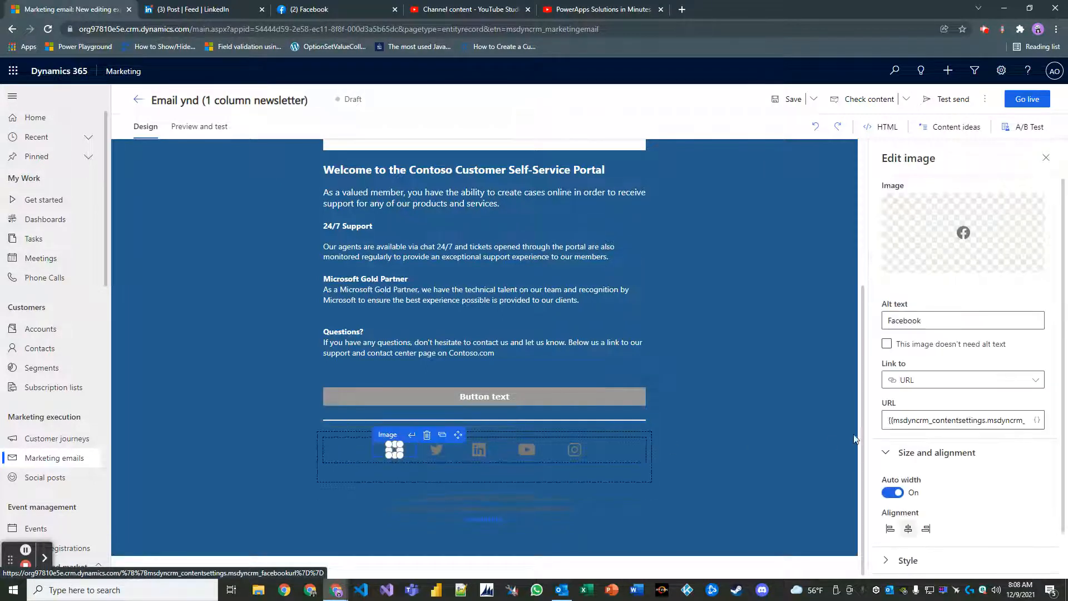
pyautogui.click(437, 451)
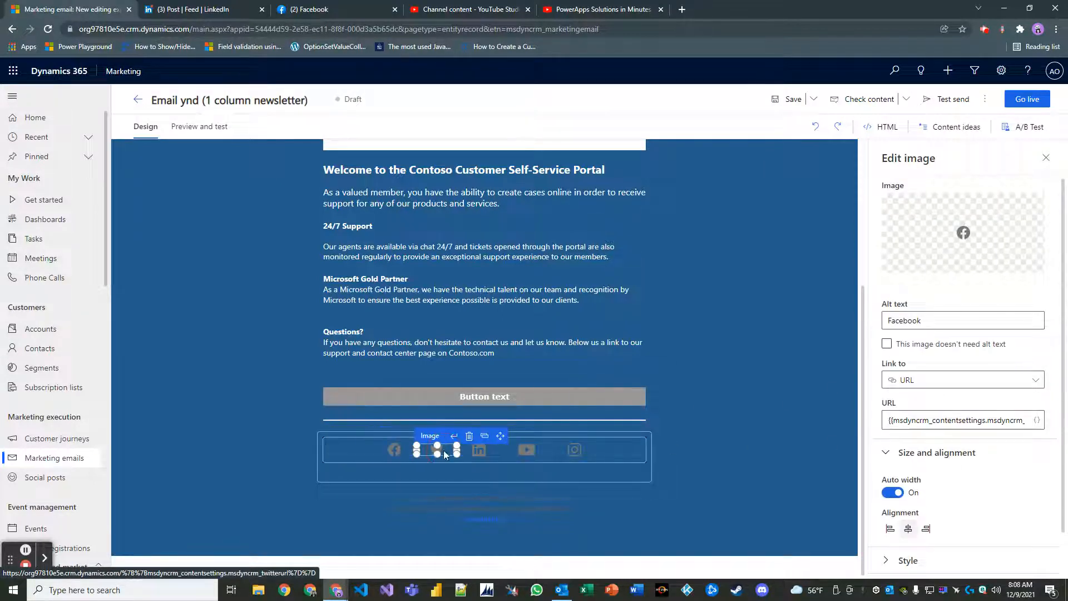
pyautogui.click(609, 447)
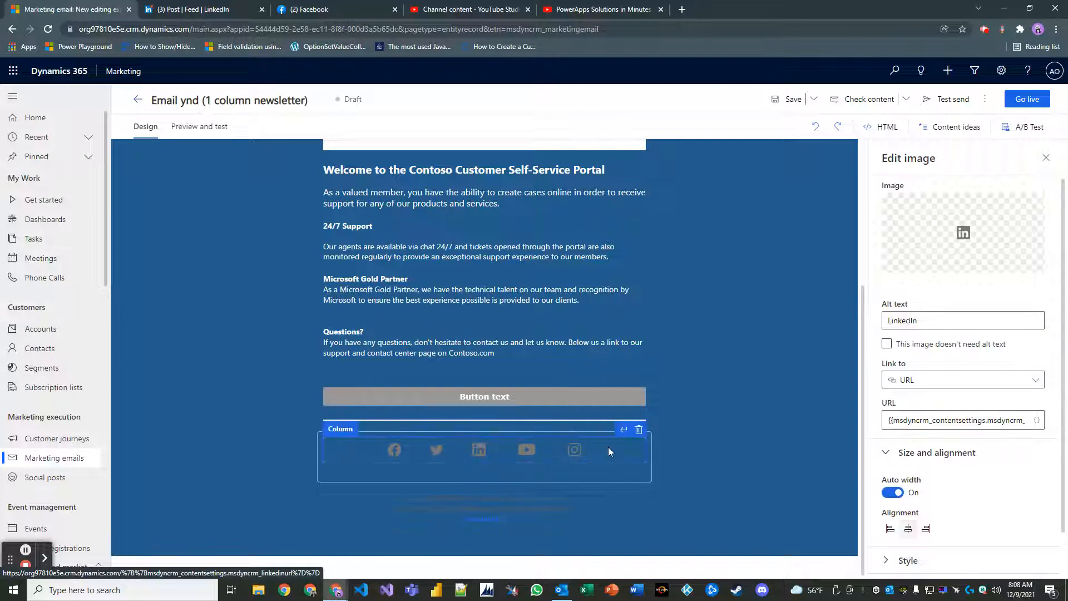
pyautogui.click(643, 478)
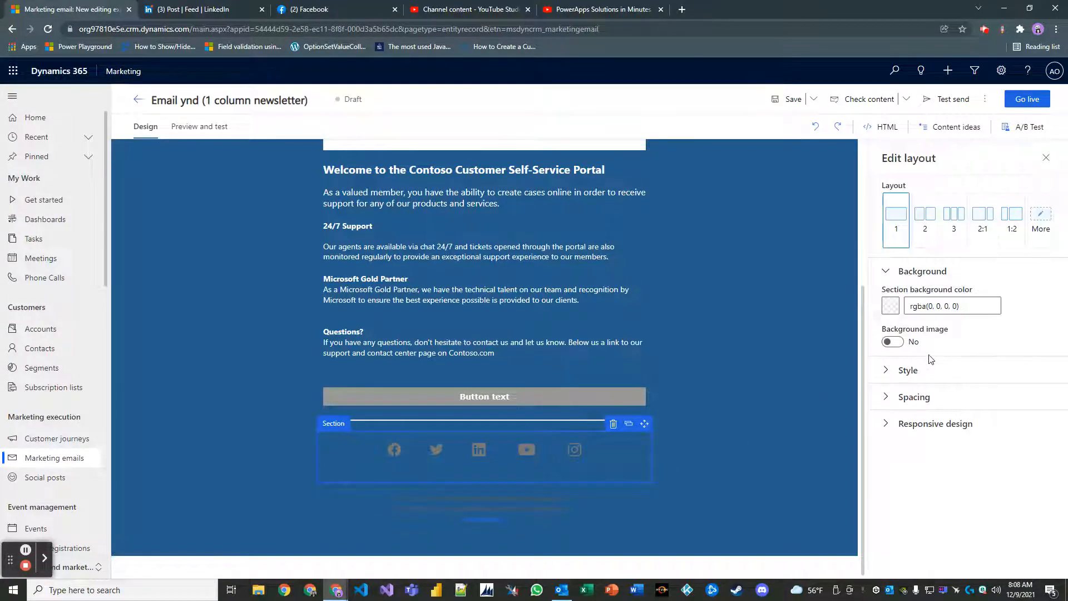
pyautogui.click(890, 305)
pyautogui.click(713, 323)
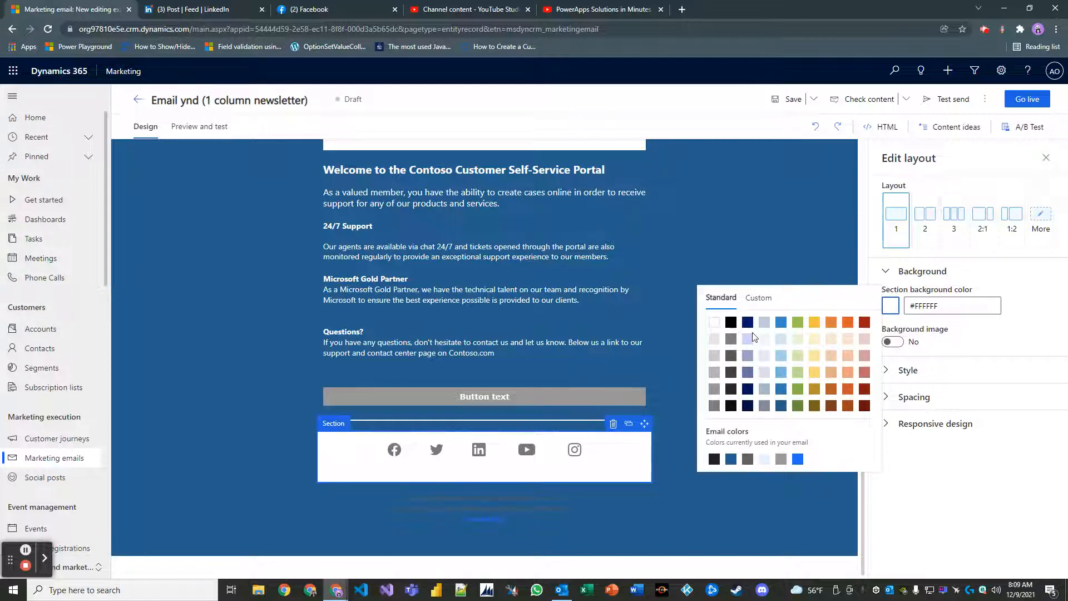
pyautogui.click(780, 405)
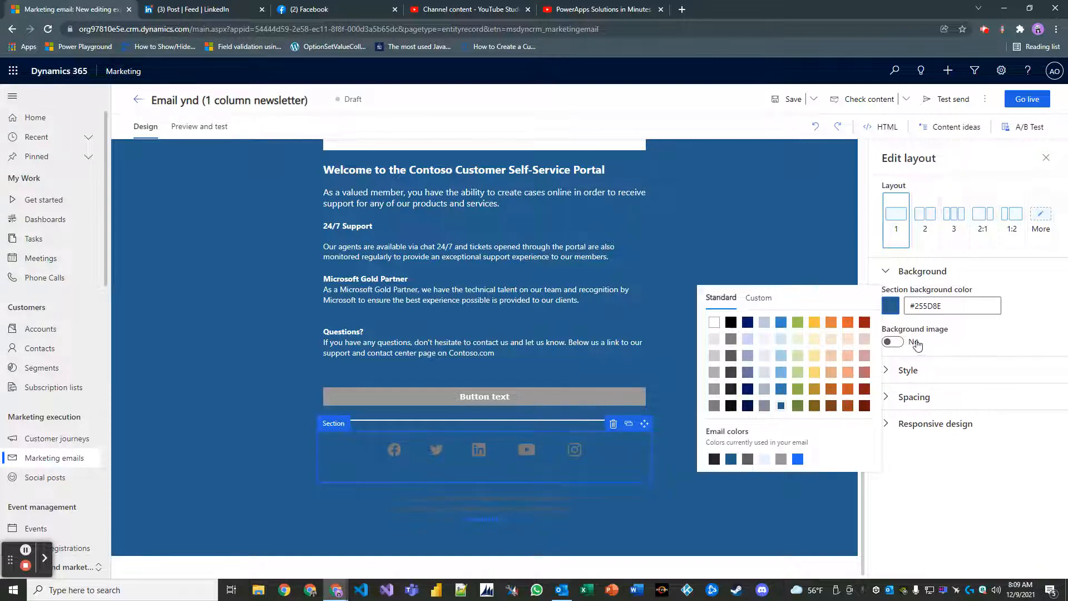
pyautogui.click(731, 533)
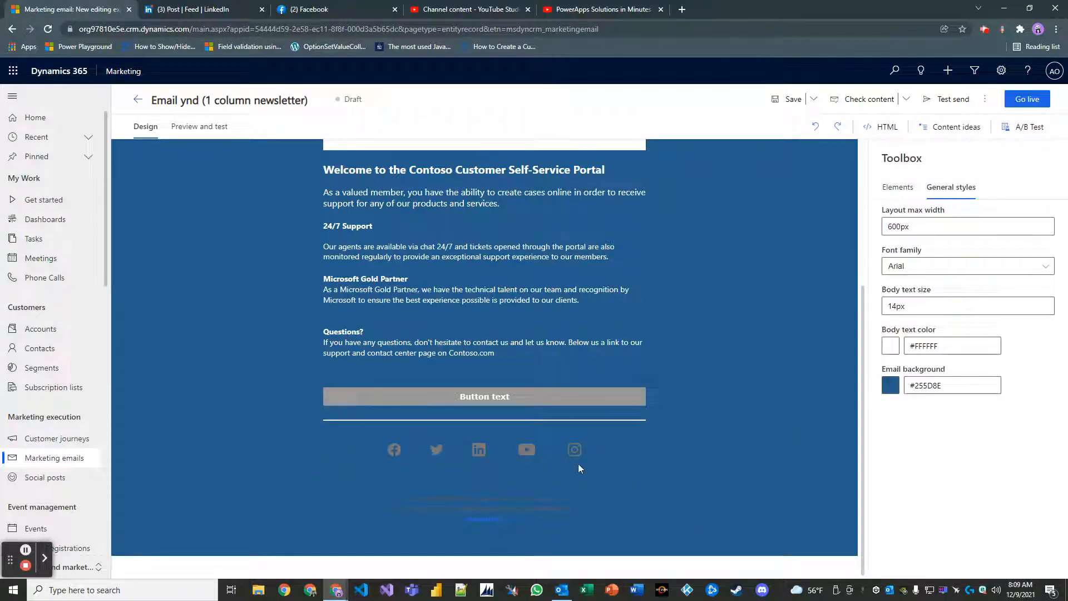
pyautogui.click(396, 452)
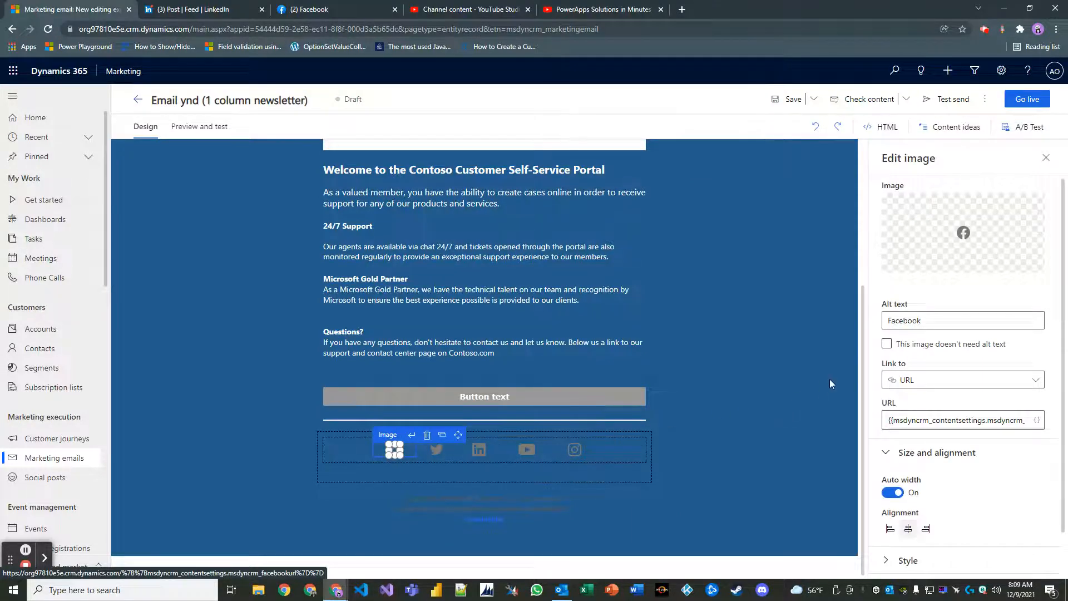
pyautogui.moveTo(966, 242)
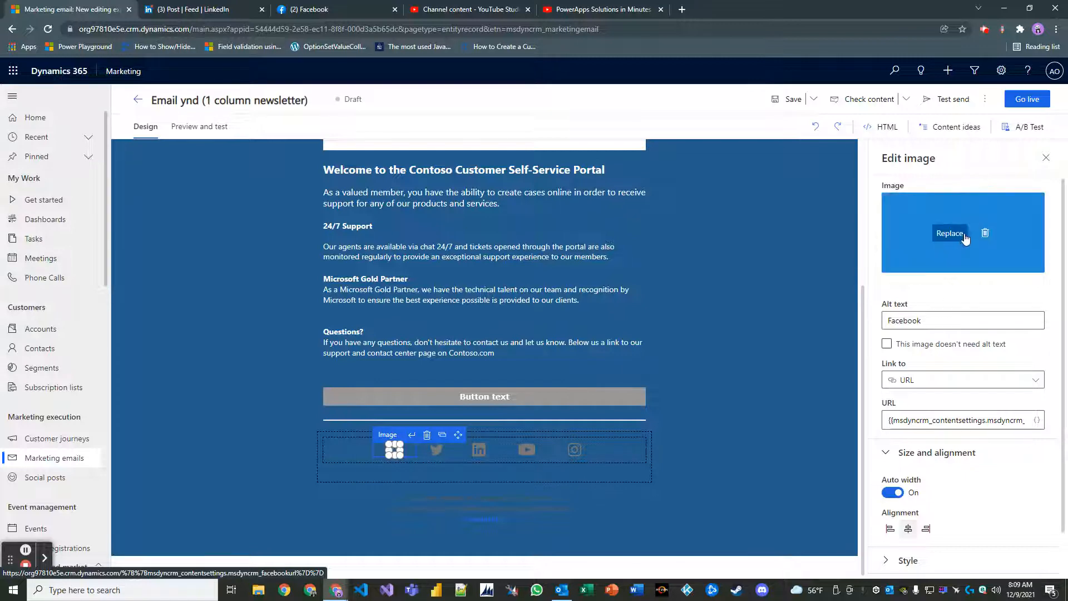
pyautogui.click(968, 240)
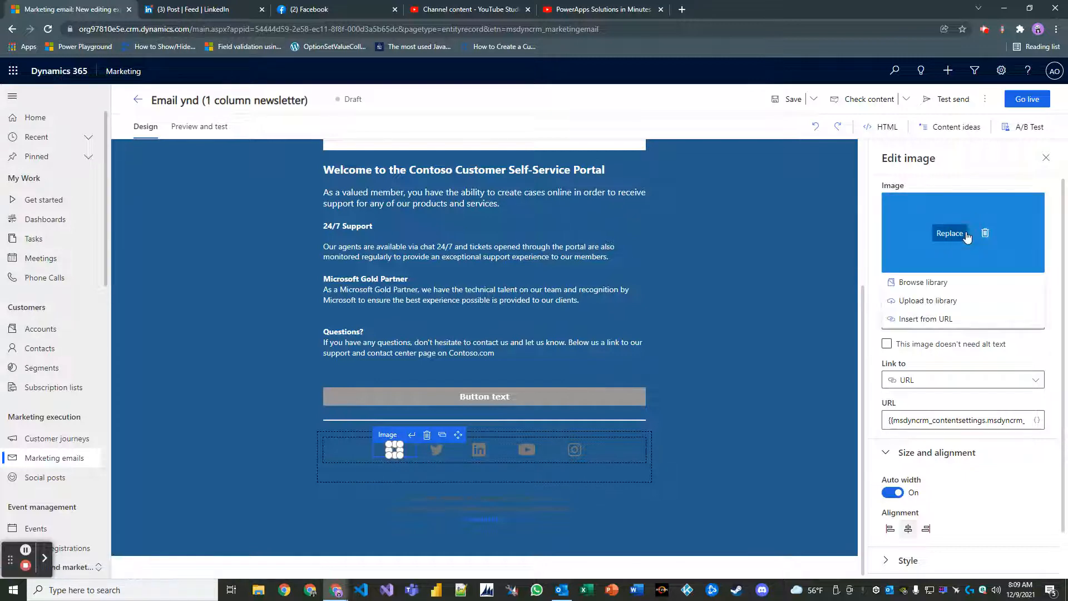
pyautogui.click(740, 482)
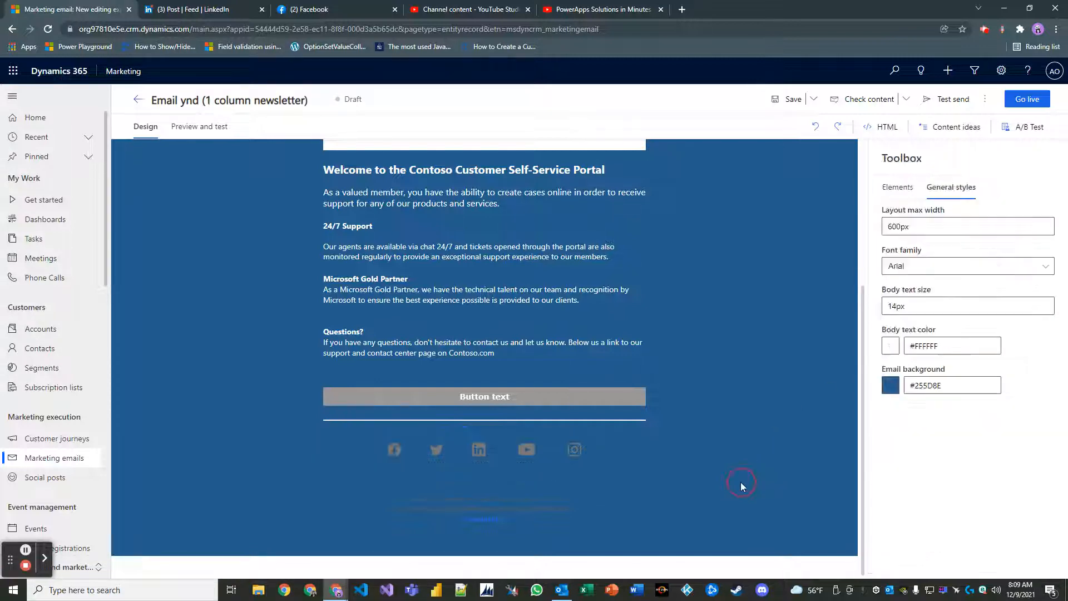
pyautogui.click(391, 451)
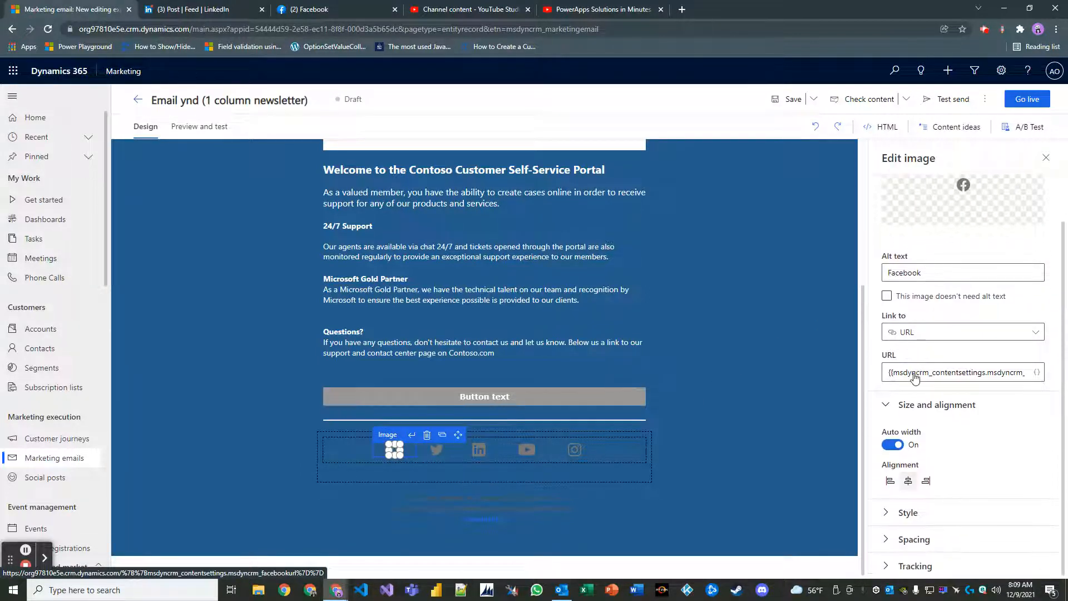
pyautogui.scroll(-1, 915, 374)
pyautogui.click(711, 477)
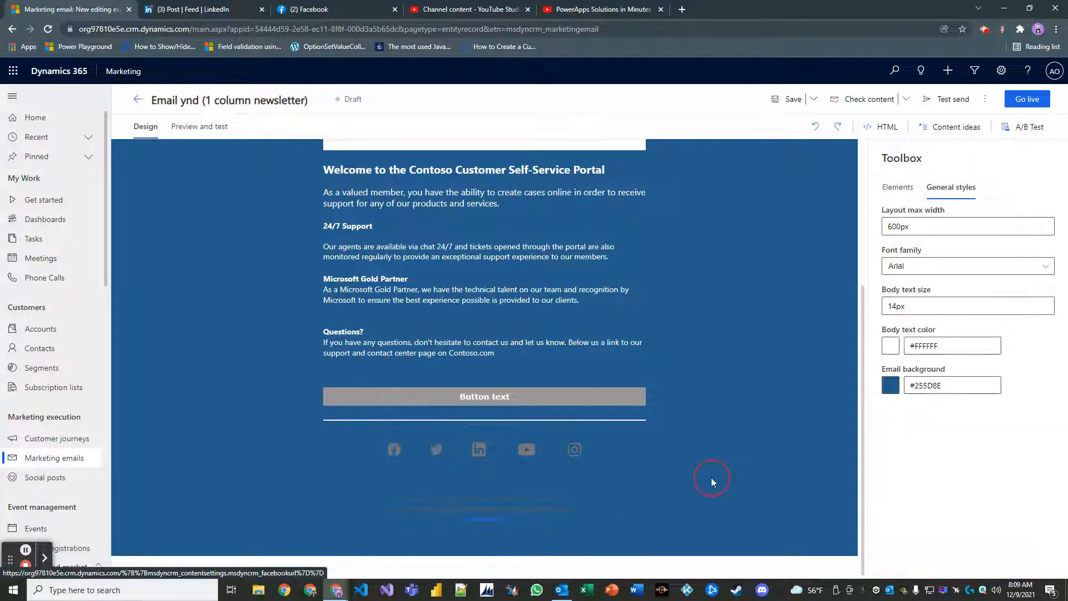
pyautogui.click(576, 454)
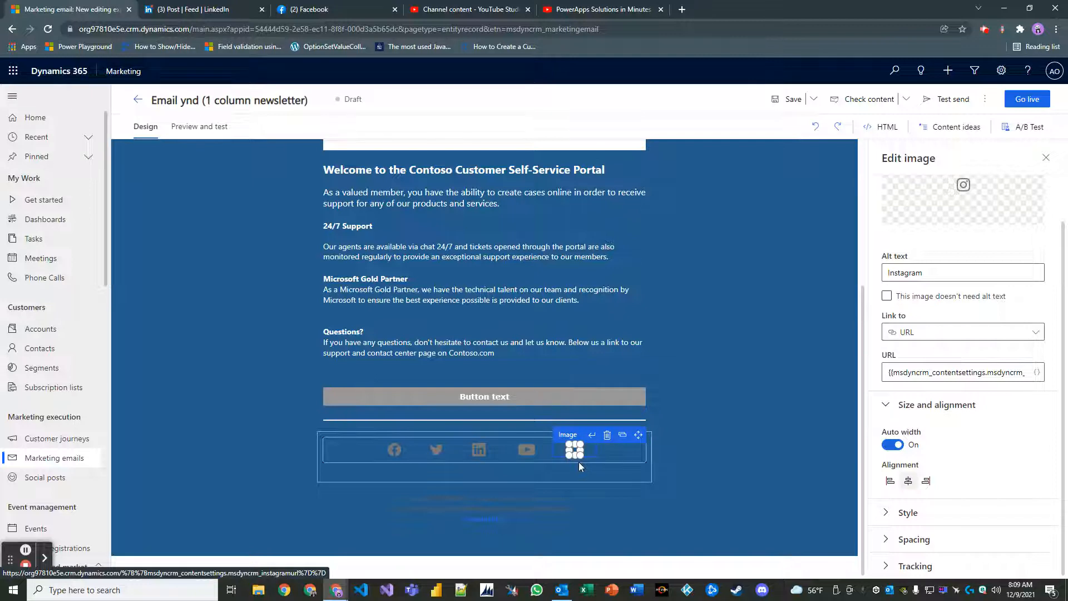
pyautogui.scroll(1, 978, 363)
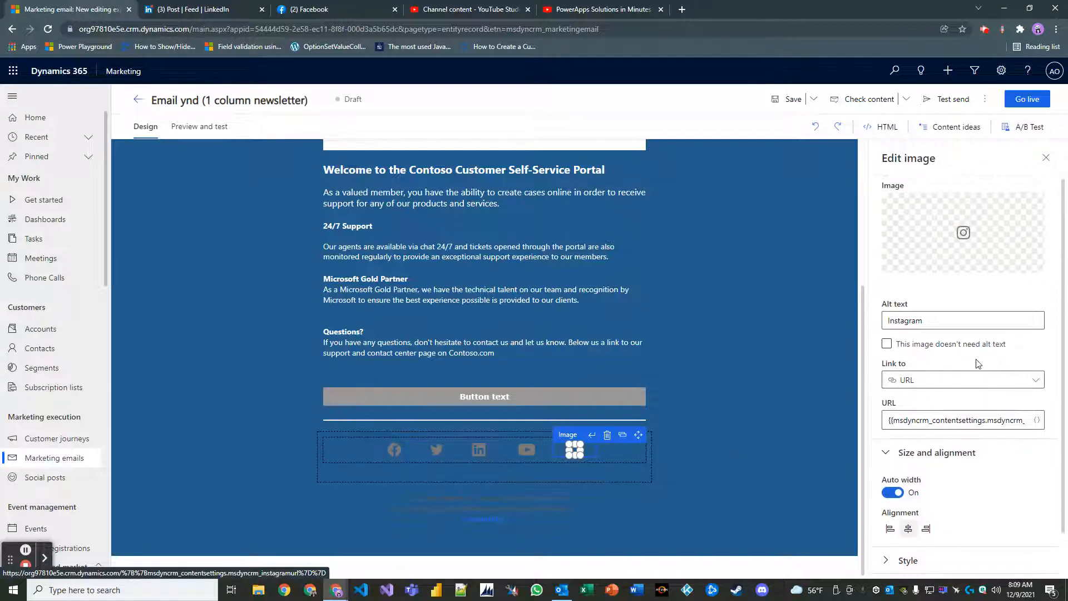
pyautogui.scroll(-1, 954, 382)
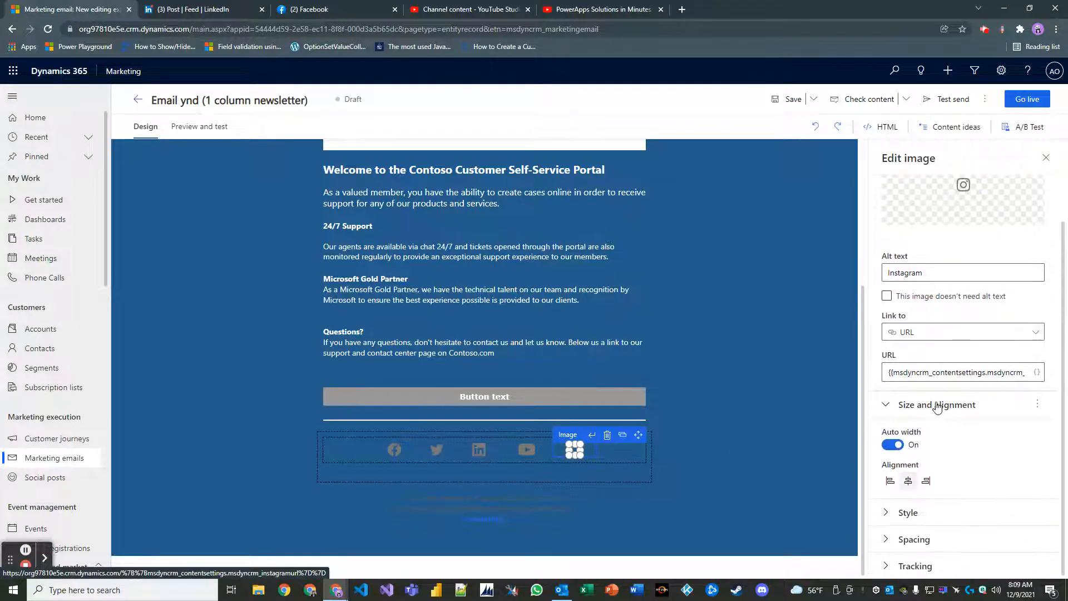
pyautogui.click(885, 510)
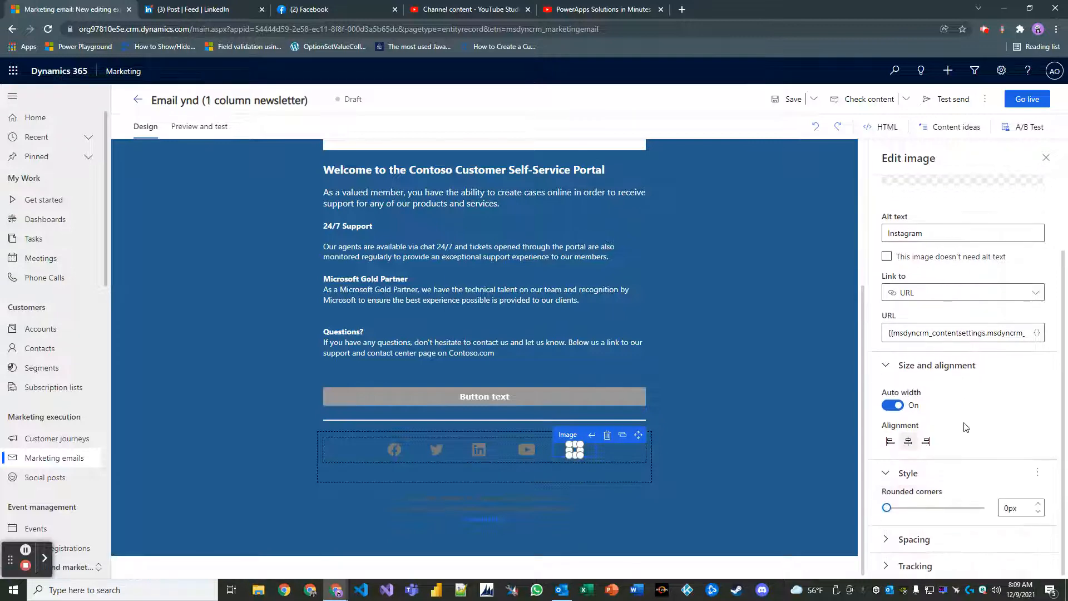
pyautogui.scroll(2, 963, 425)
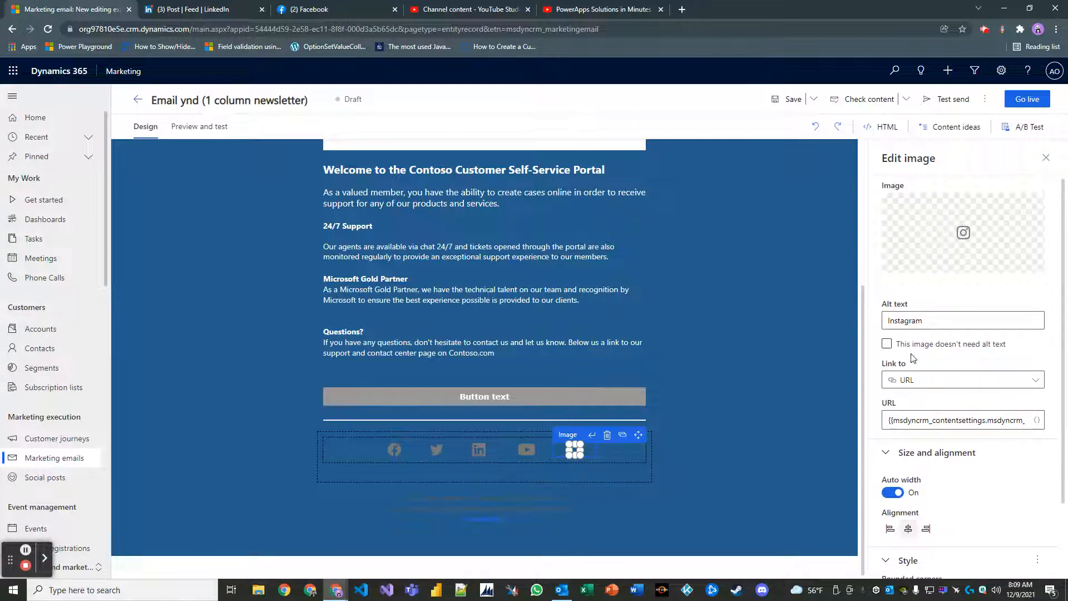
pyautogui.click(769, 450)
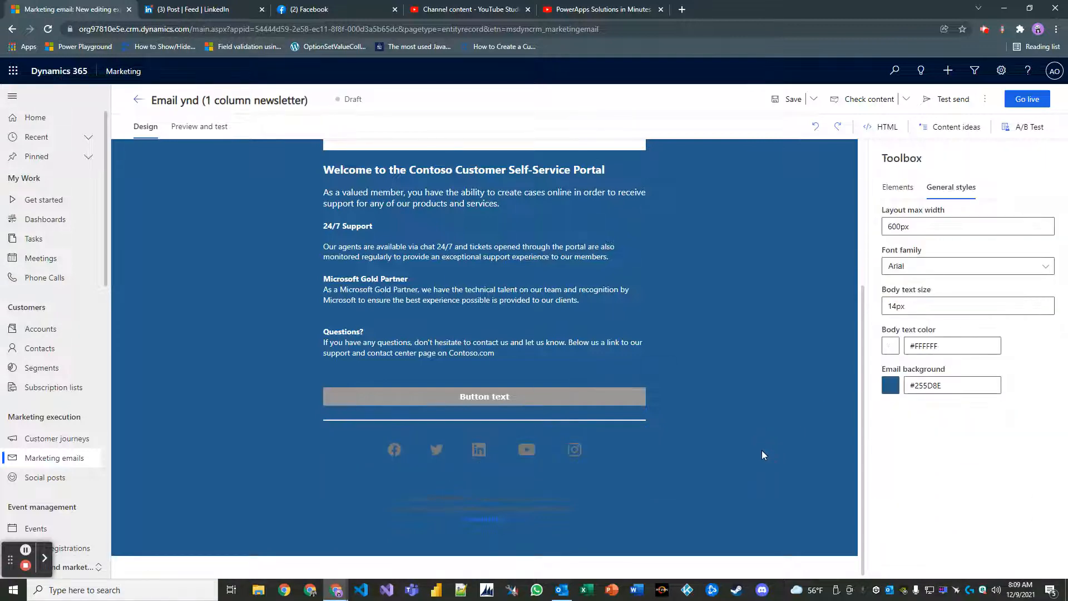
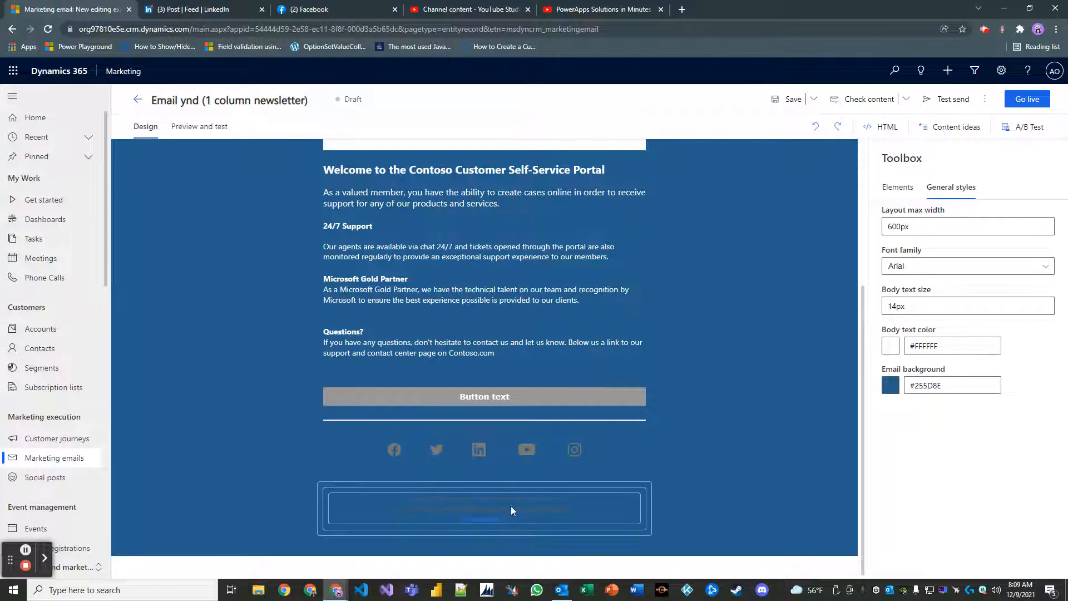
# Turn both footer lines, copyright and address, white using the Automatic font colour.
pyautogui.click(542, 507)
pyautogui.click(789, 489)
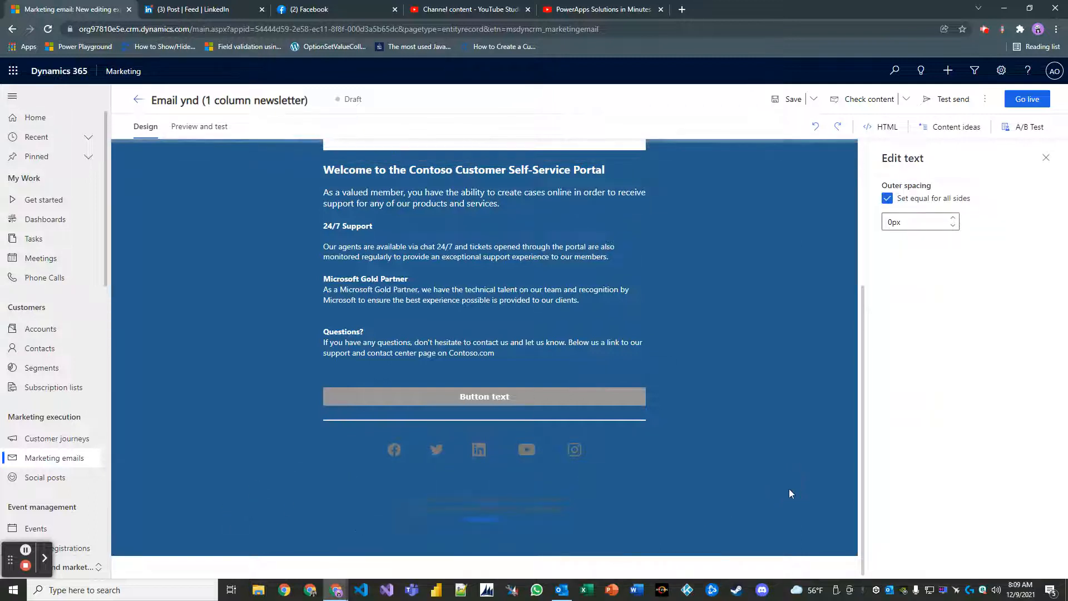
pyautogui.click(434, 499)
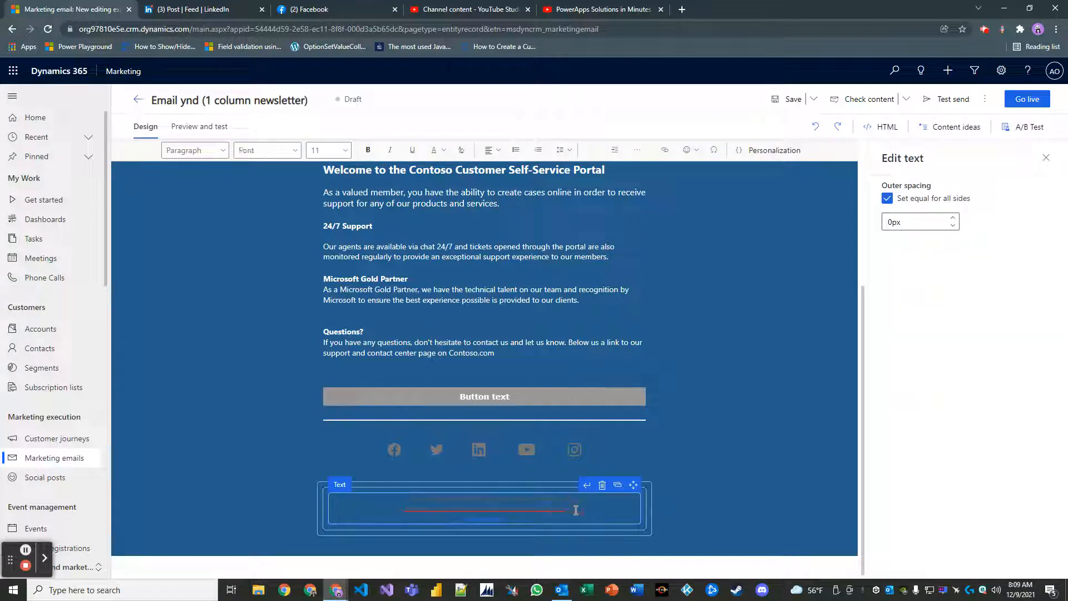
pyautogui.moveTo(577, 510); pyautogui.dragTo(401, 499)
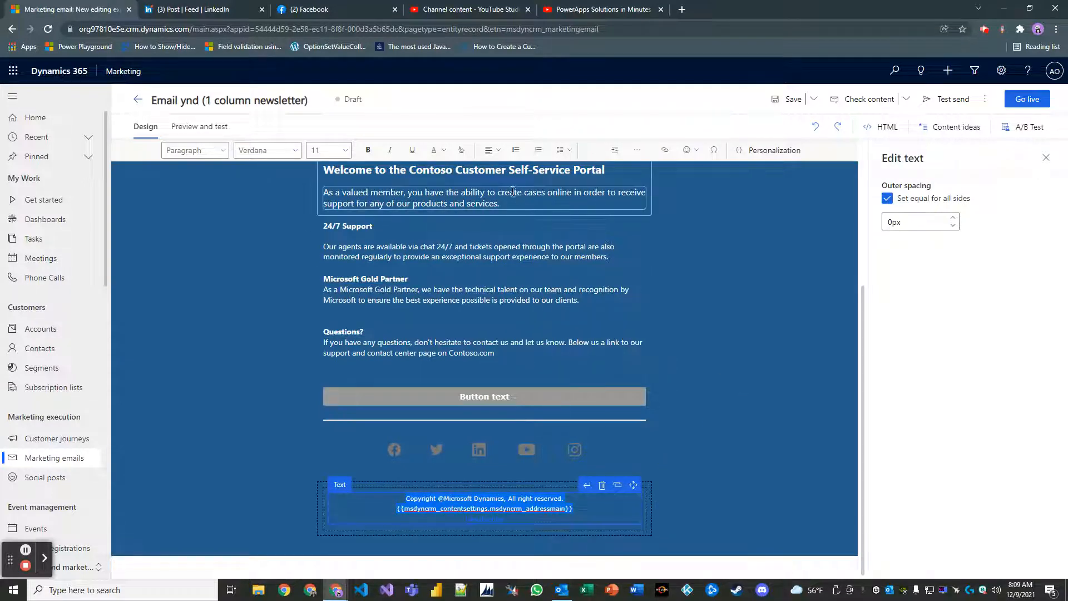
pyautogui.click(448, 151)
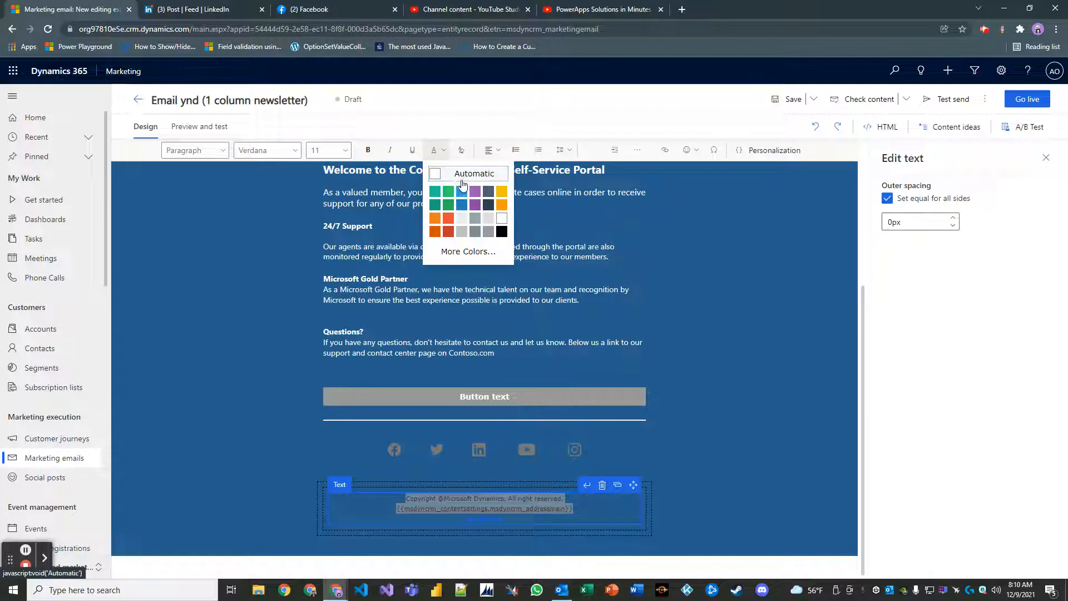
pyautogui.click(459, 175)
pyautogui.click(703, 356)
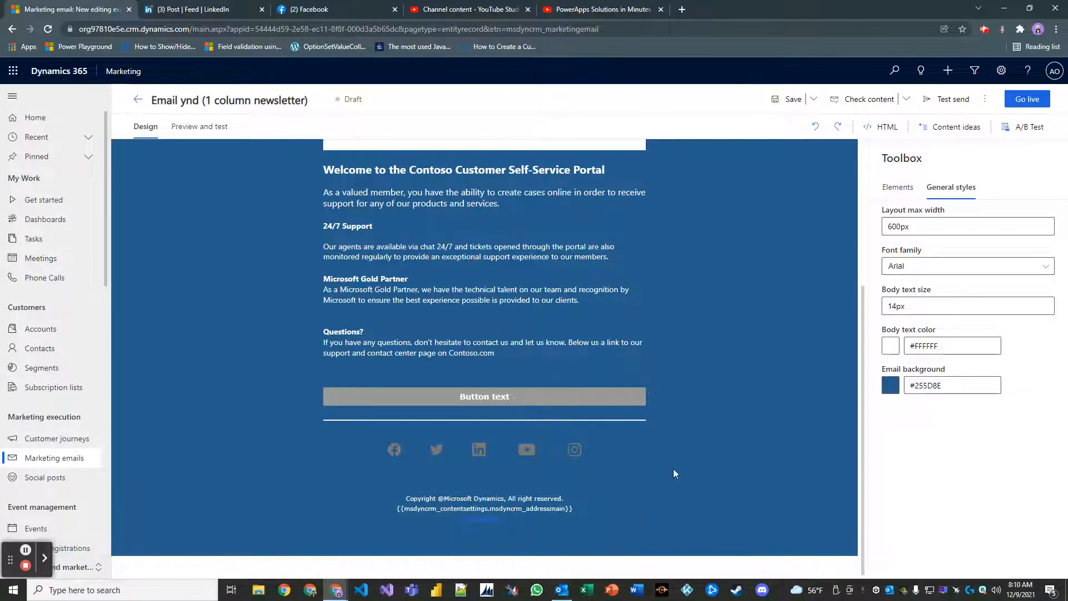
pyautogui.click(458, 517)
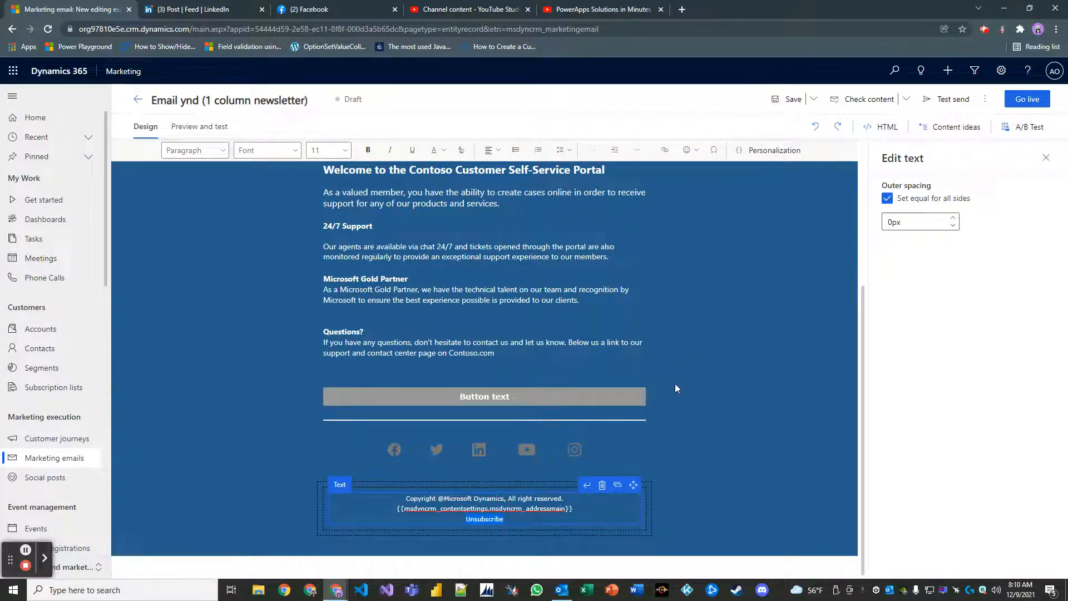
pyautogui.scroll(5, 672, 385)
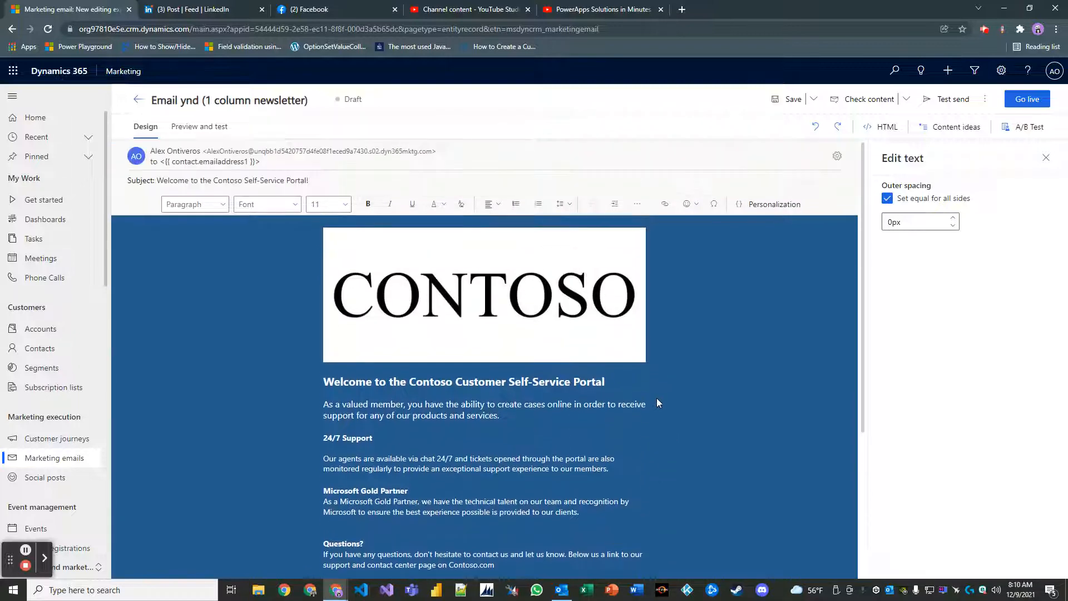
pyautogui.scroll(-3, 654, 404)
pyautogui.scroll(3, 660, 409)
pyautogui.scroll(-1, 660, 409)
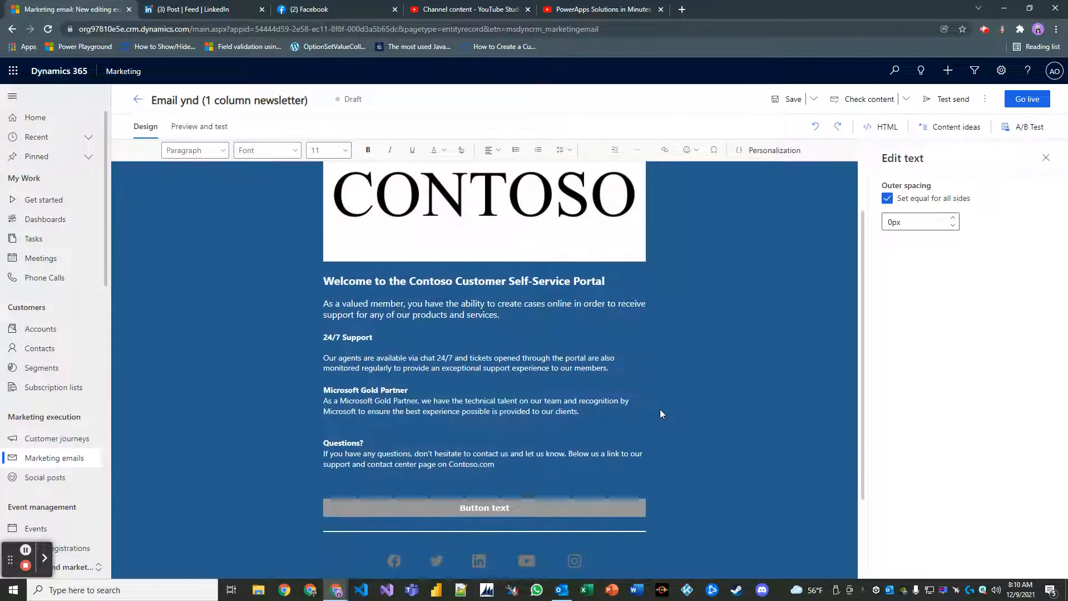
pyautogui.scroll(-3, 659, 409)
pyautogui.scroll(5, 662, 401)
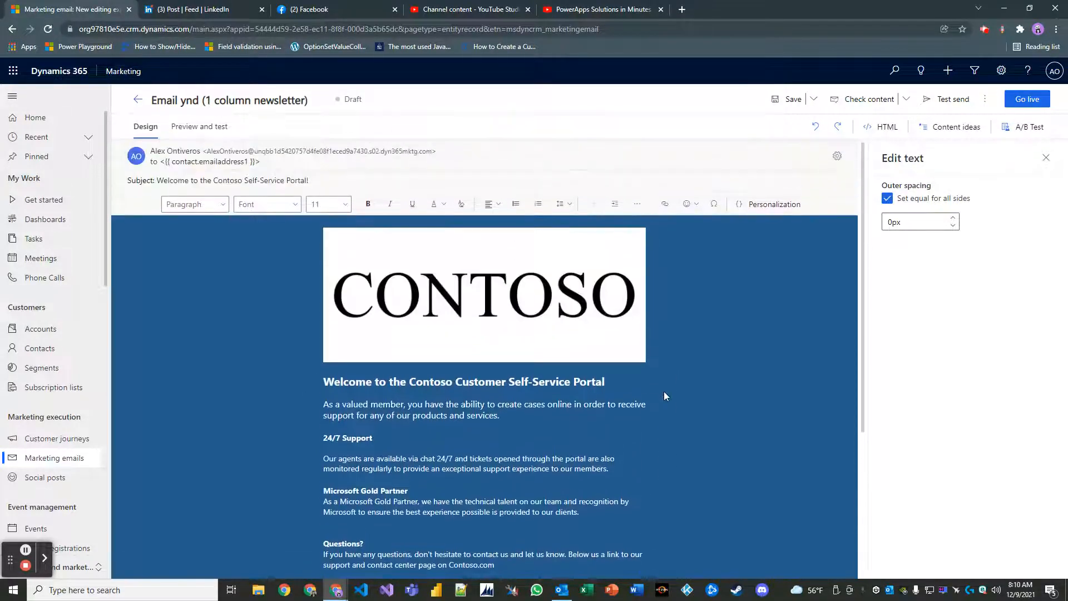
pyautogui.scroll(-3, 664, 396)
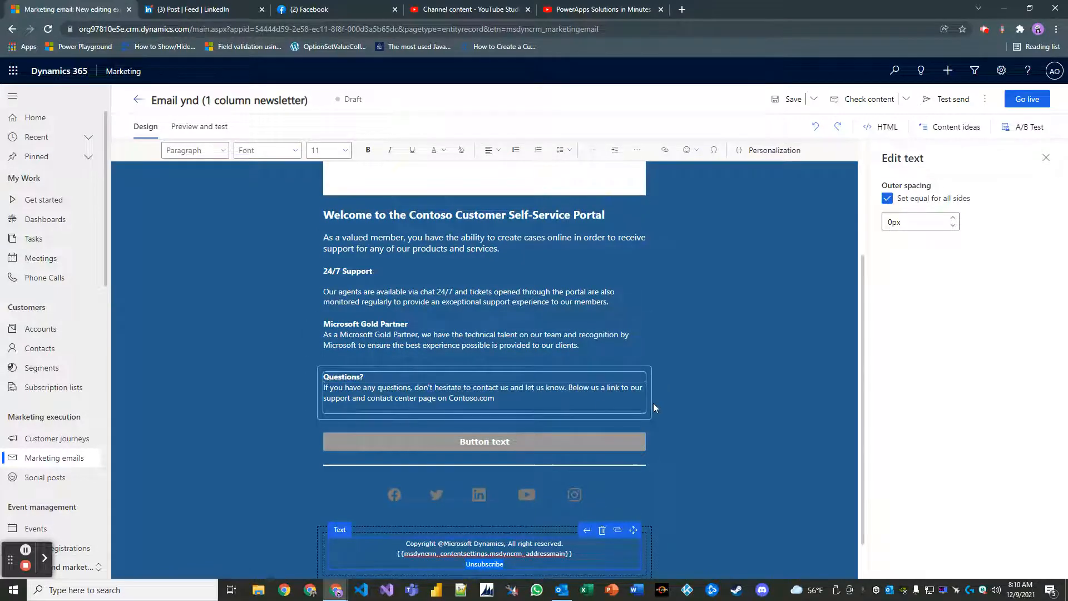
pyautogui.scroll(-1, 659, 449)
pyautogui.scroll(1, 708, 447)
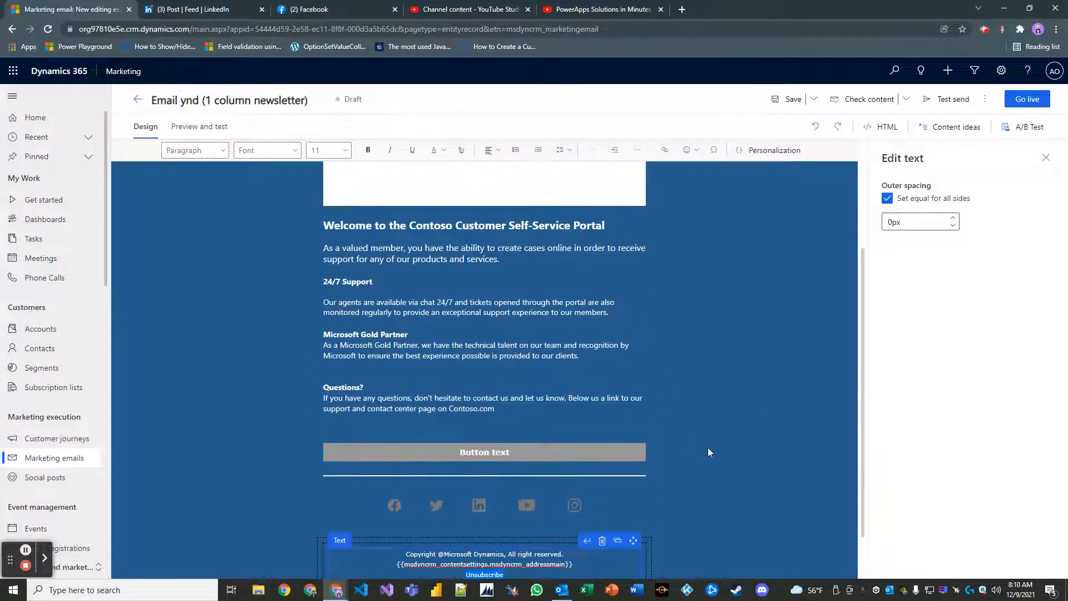
pyautogui.click(708, 448)
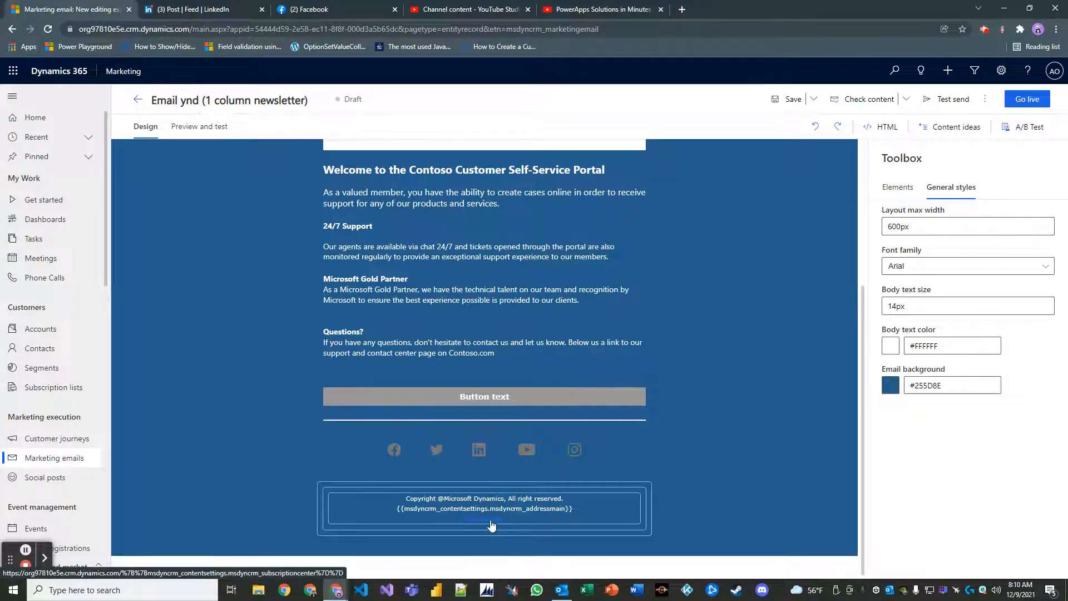
# Set the footer's Unsubscribe link colour to Automatic.
pyautogui.click(491, 521)
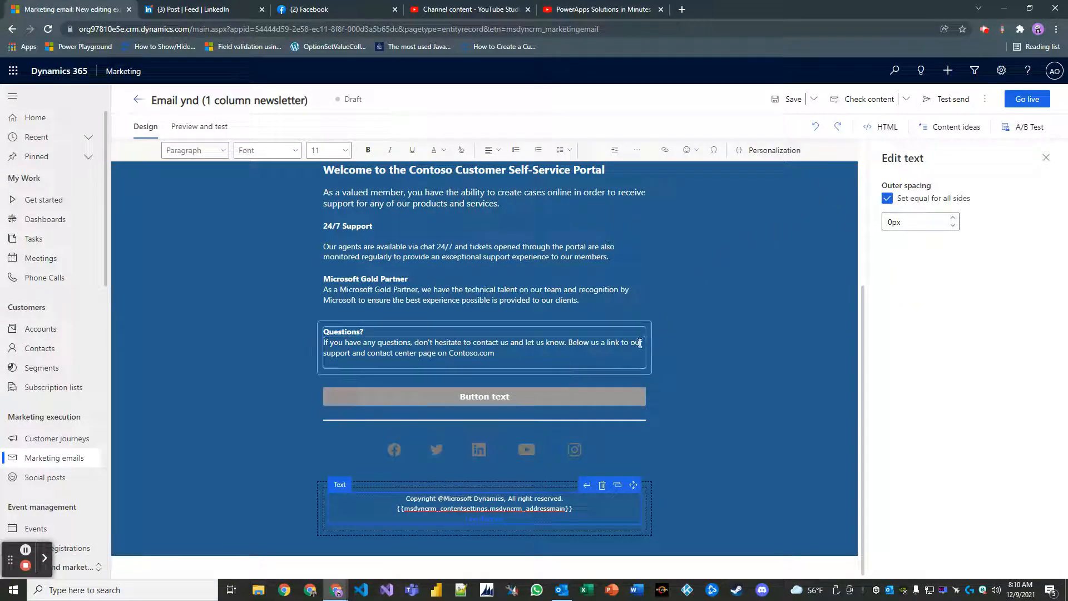
pyautogui.click(494, 518)
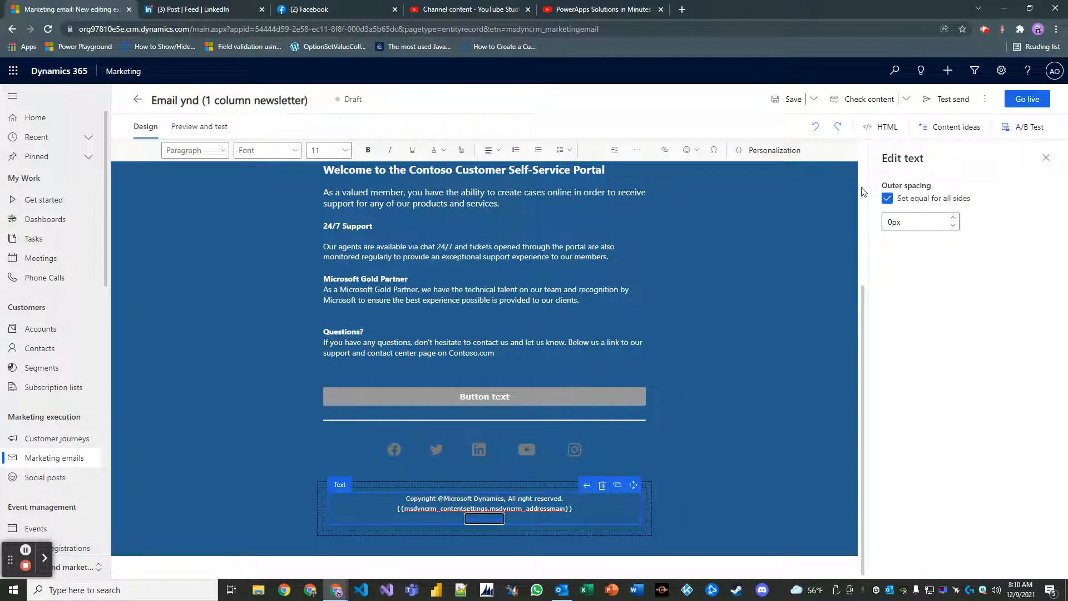
pyautogui.click(443, 151)
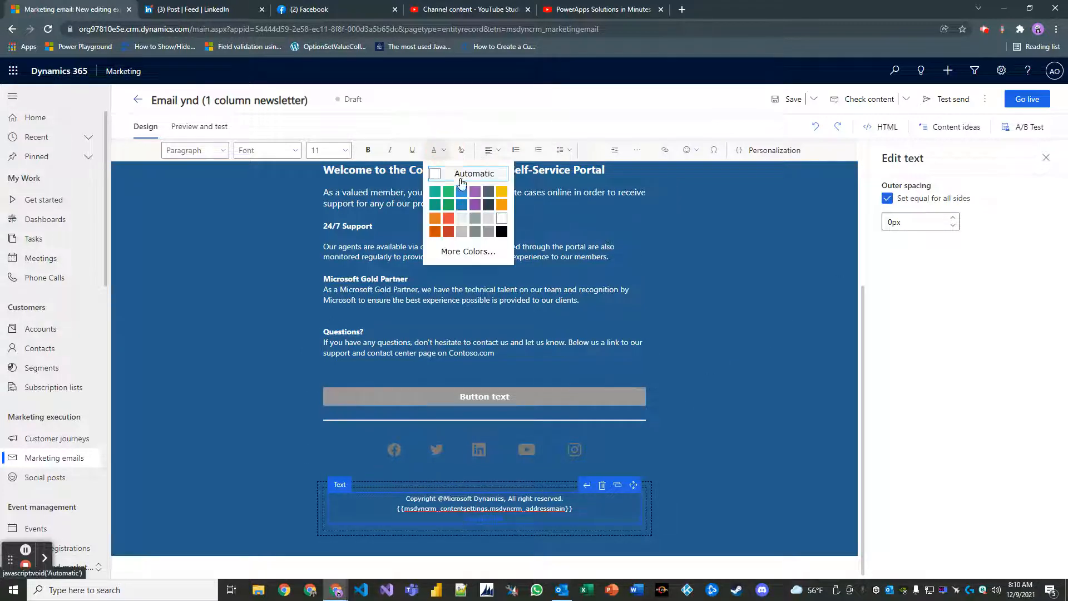
pyautogui.click(458, 177)
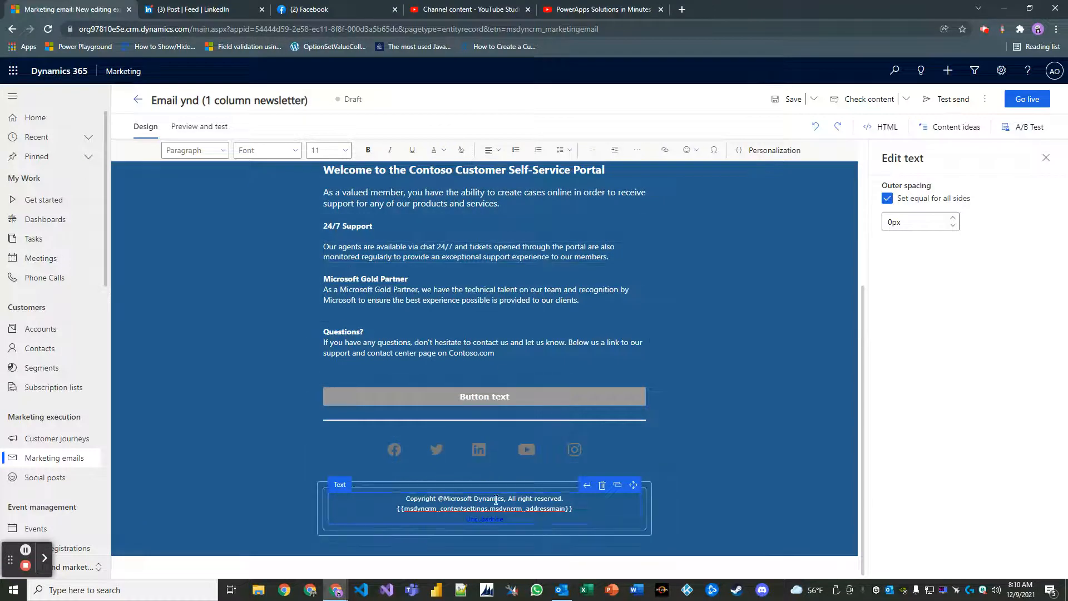
pyautogui.click(489, 525)
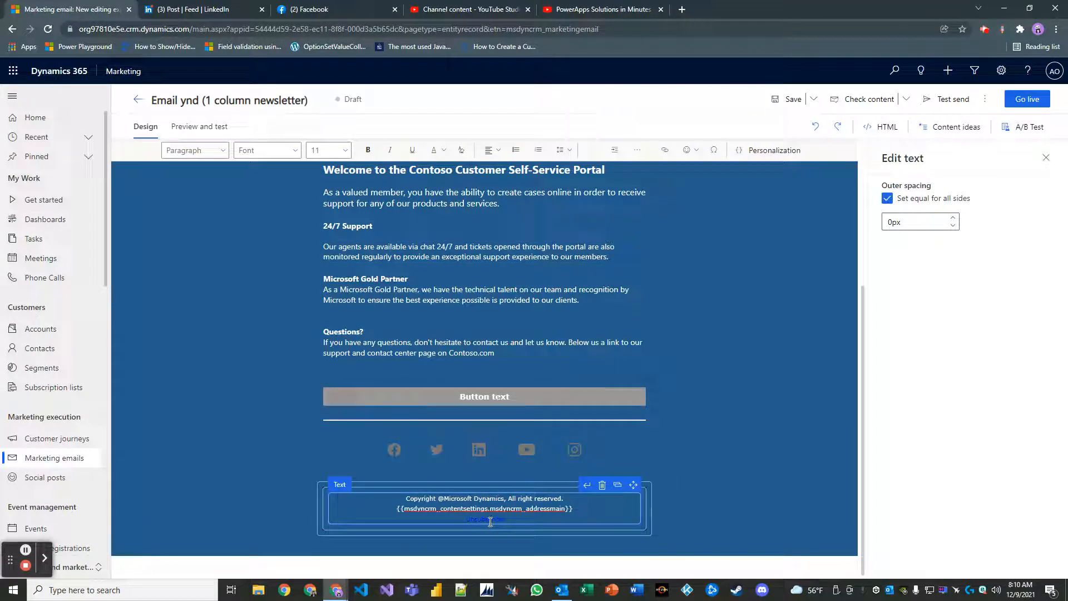
pyautogui.click(438, 149)
pyautogui.click(441, 176)
# Change the email background colour to white, #FFFFFF.
pyautogui.click(723, 431)
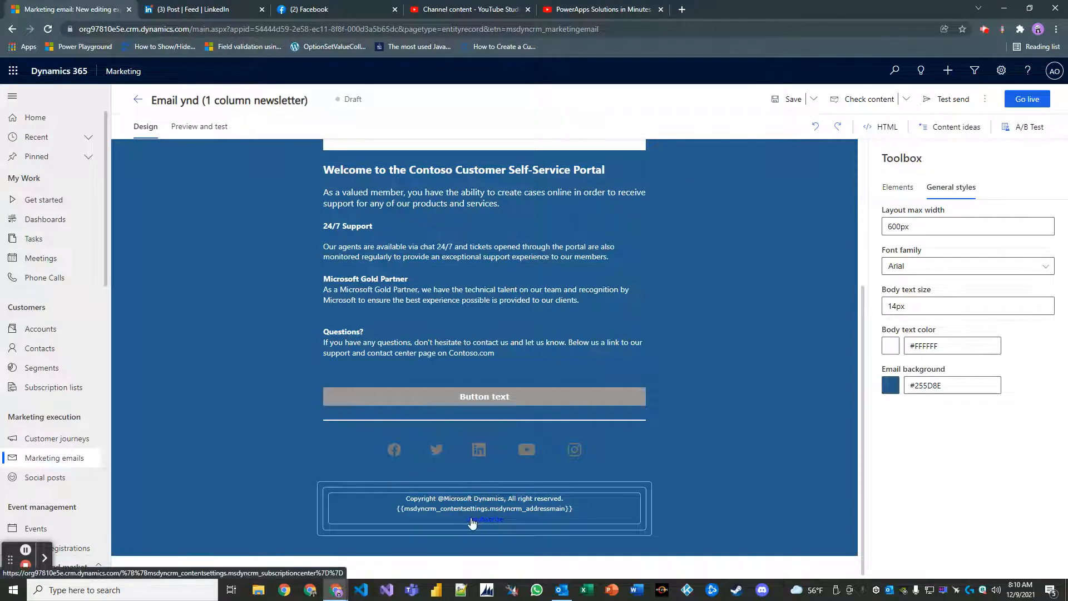
pyautogui.click(892, 385)
pyautogui.click(713, 322)
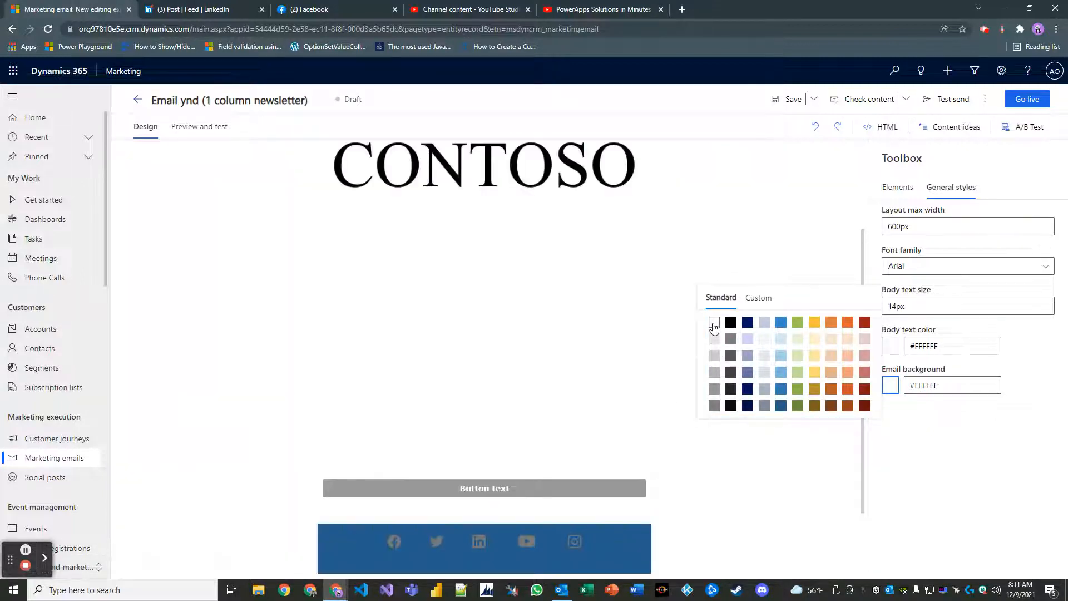
# Restore the email background to dark blue #255D8E.
pyautogui.click(781, 399)
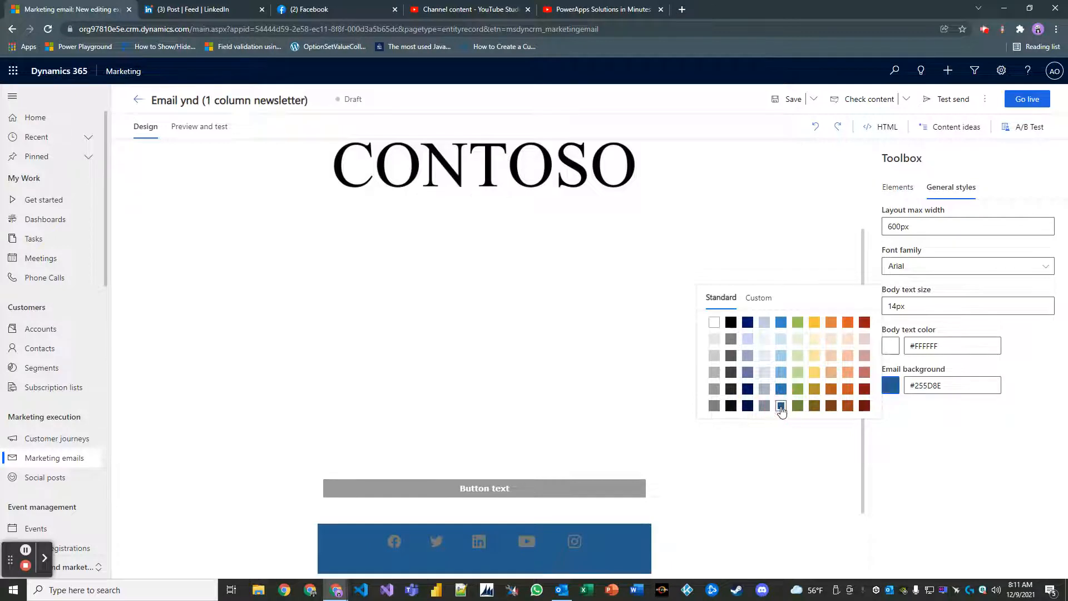
pyautogui.click(755, 517)
pyautogui.scroll(-2, 763, 466)
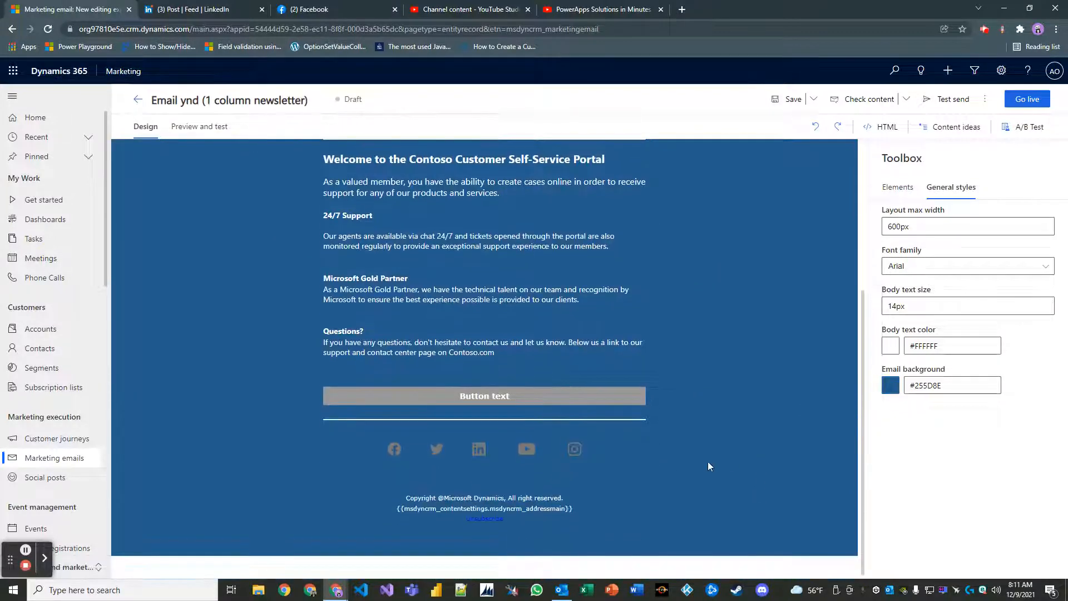
# Set the footer text colour to white and deselect the text block.
pyautogui.click(501, 523)
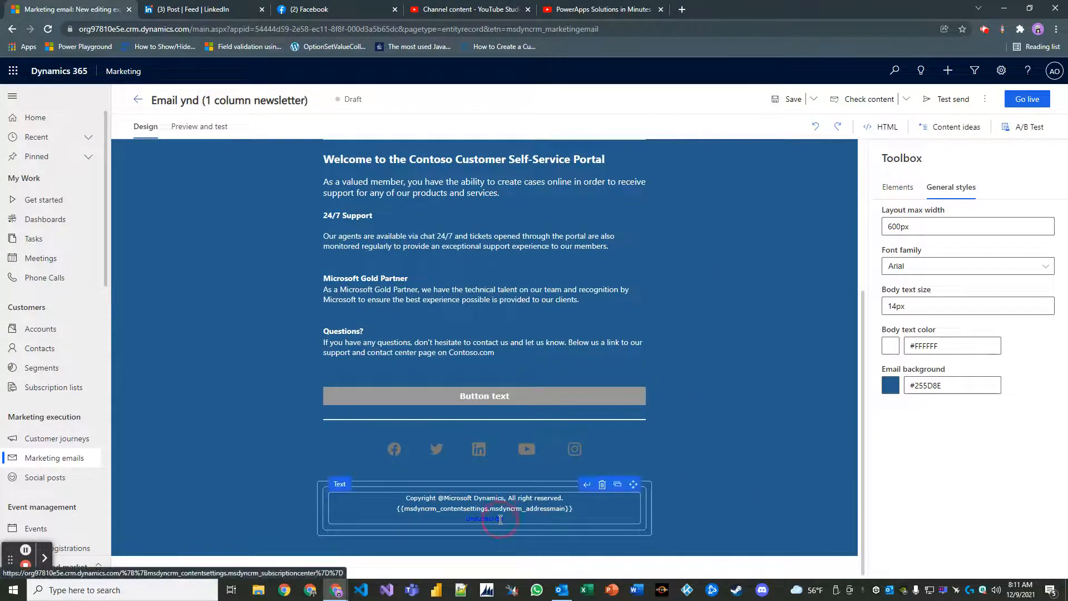
pyautogui.click(1046, 158)
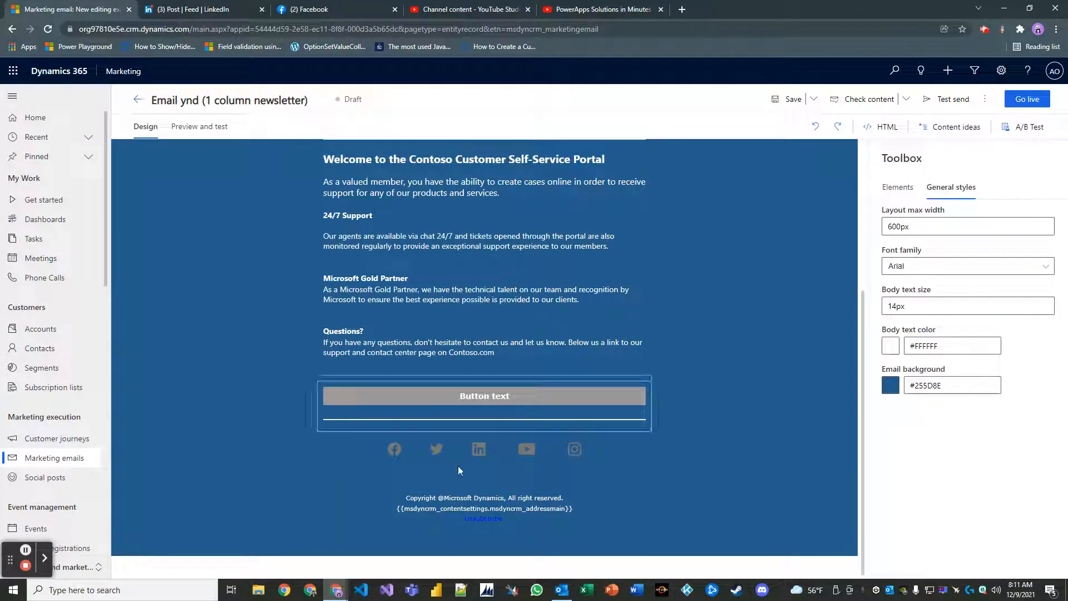
pyautogui.click(478, 520)
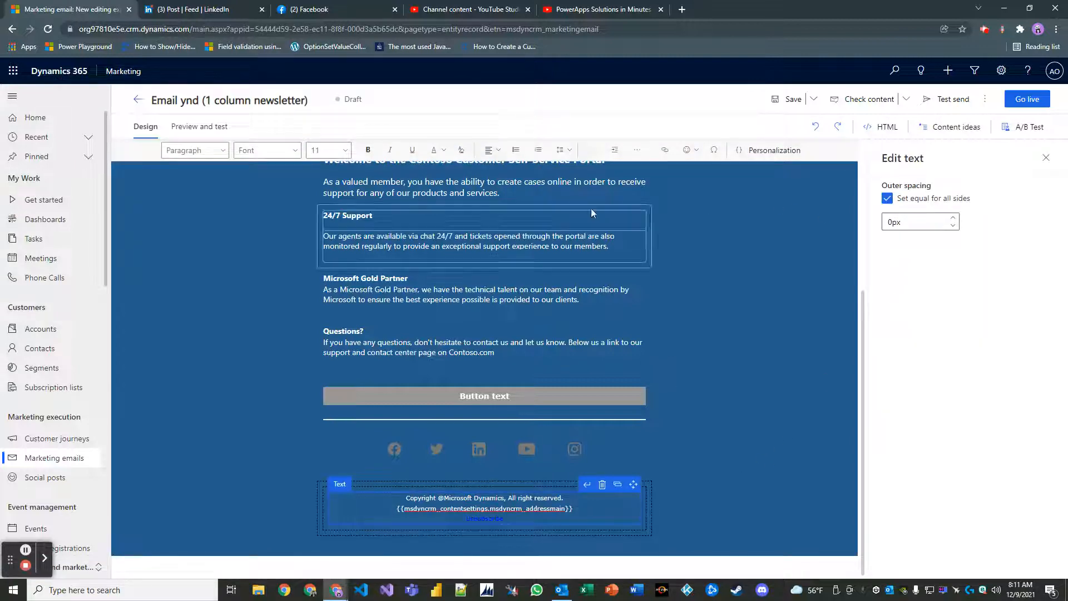
pyautogui.click(441, 150)
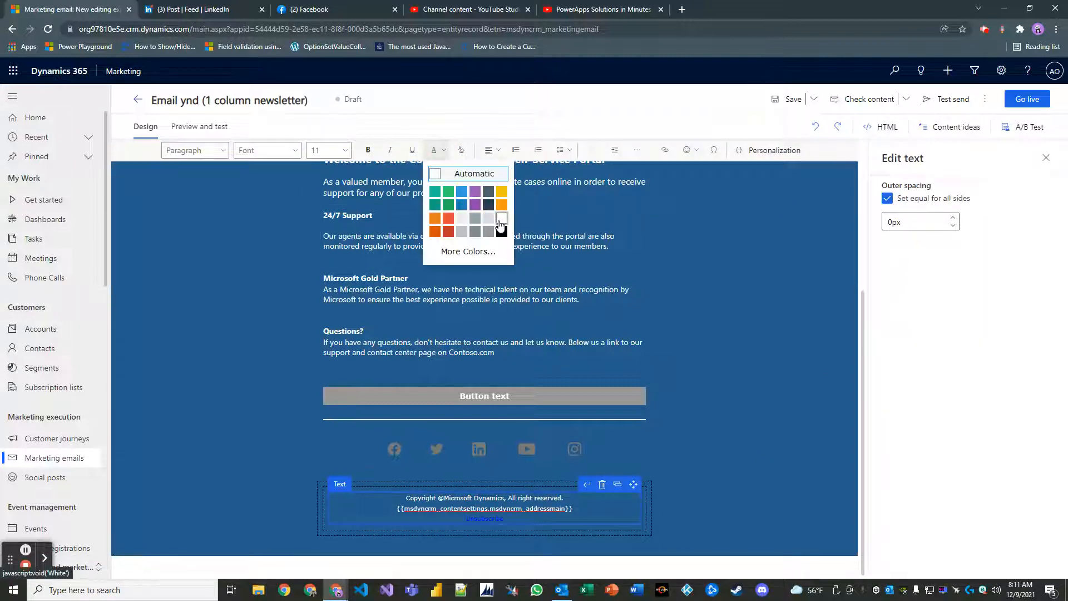
pyautogui.click(500, 220)
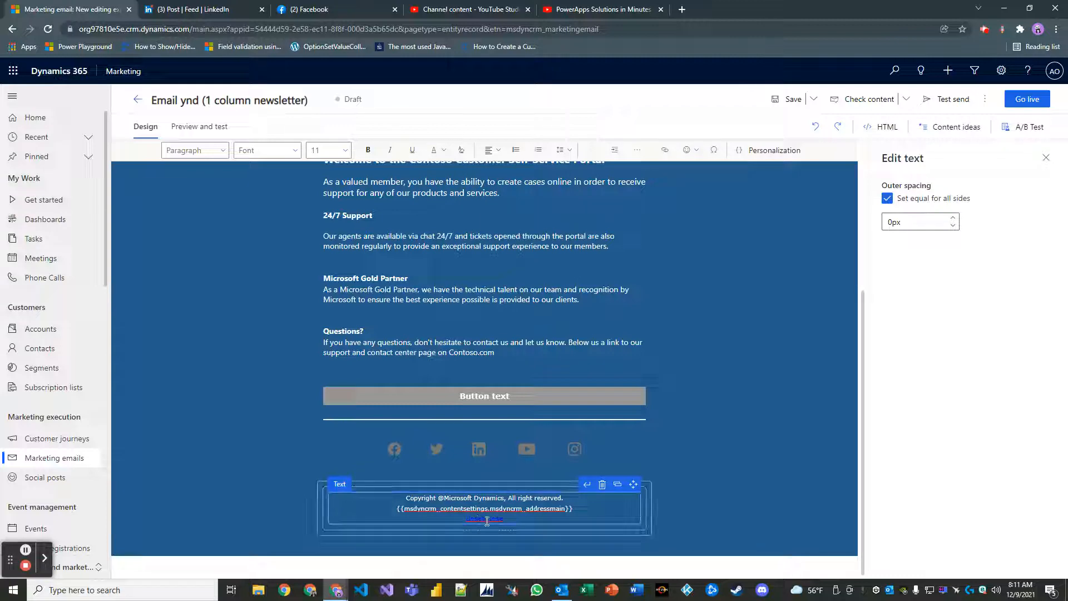
pyautogui.click(726, 449)
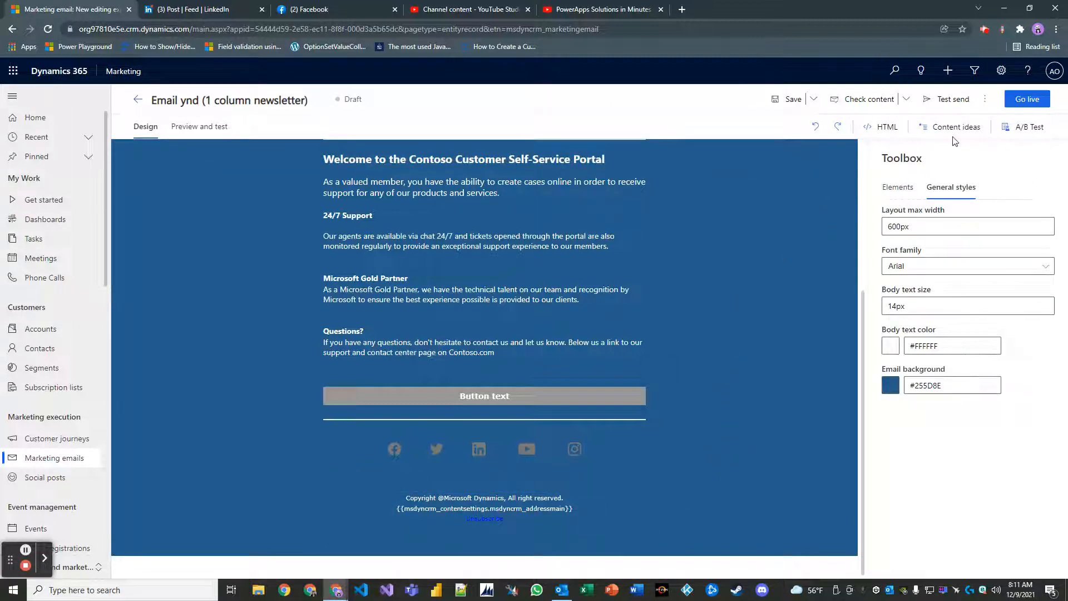
# Preview the email at tablet portrait, tablet landscape and mobile portrait sizes.
pyautogui.click(213, 126)
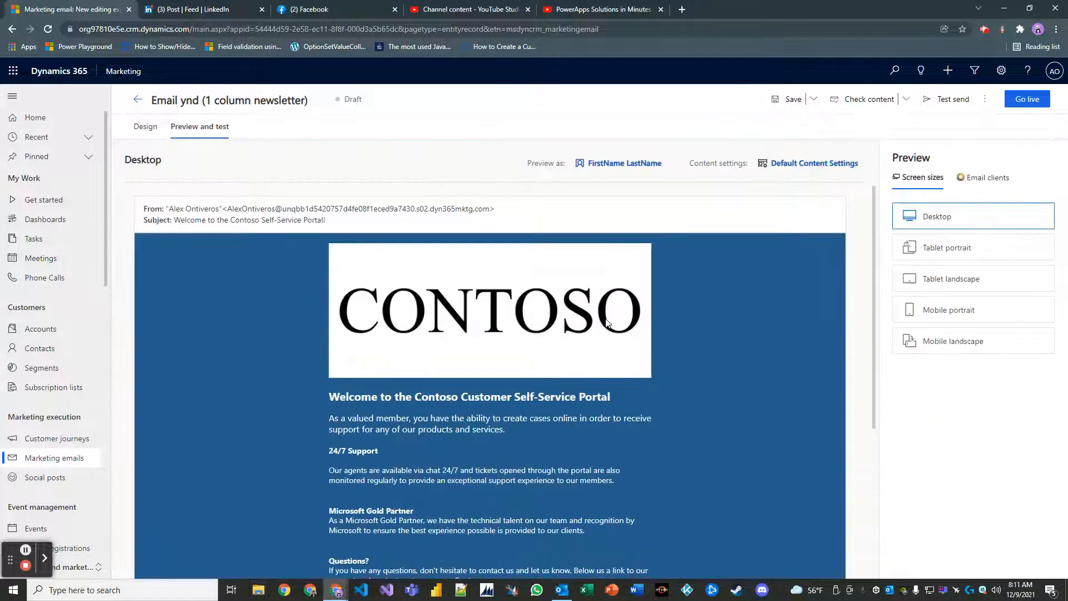
pyautogui.scroll(-4, 718, 381)
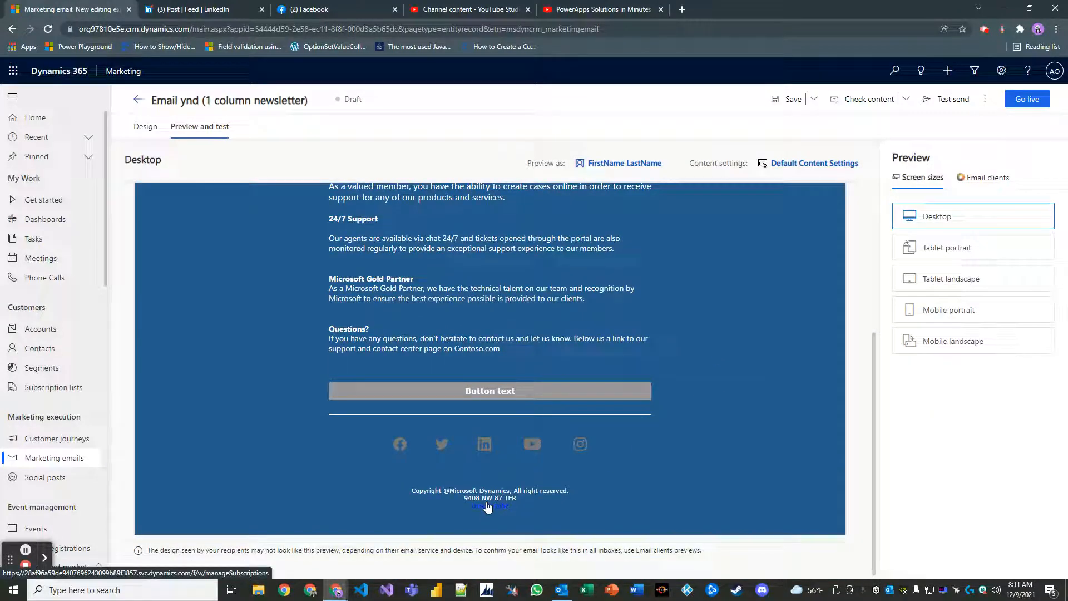
pyautogui.click(930, 248)
pyautogui.scroll(-4, 619, 399)
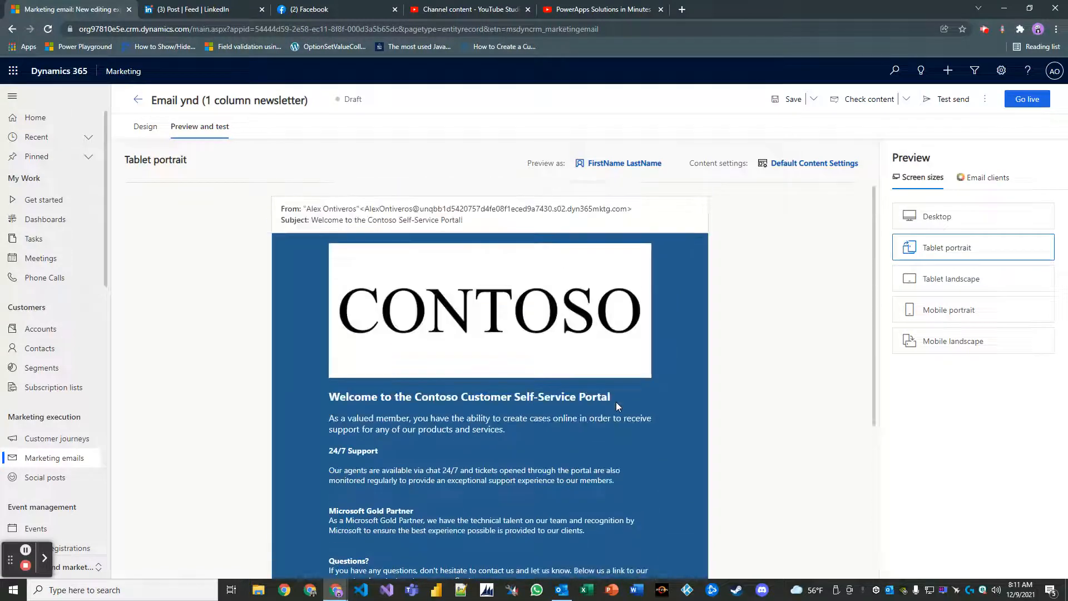
pyautogui.click(921, 278)
pyautogui.scroll(-5, 580, 366)
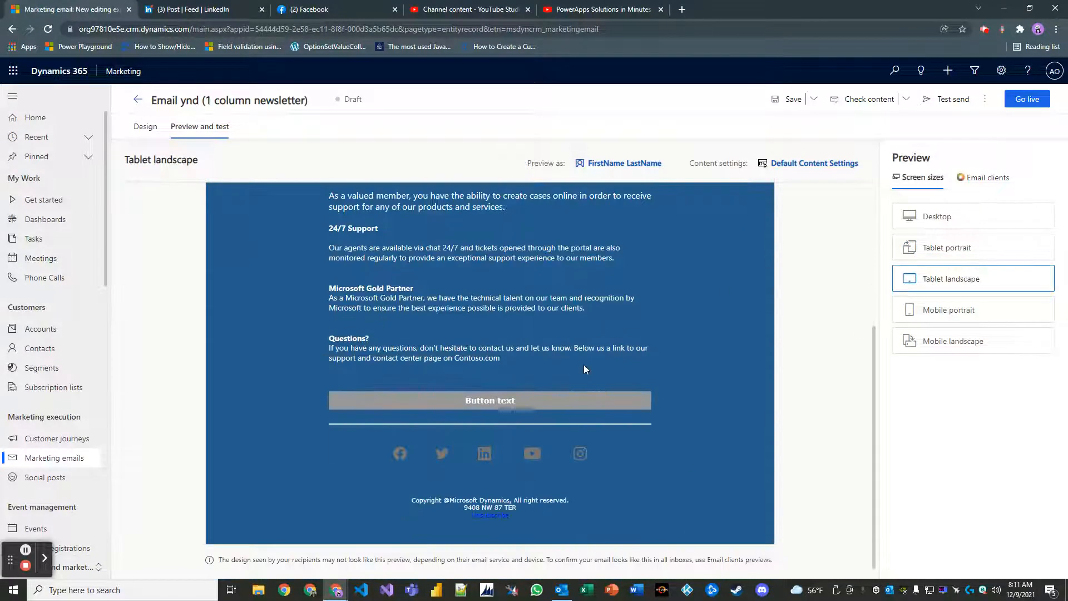
pyautogui.click(906, 319)
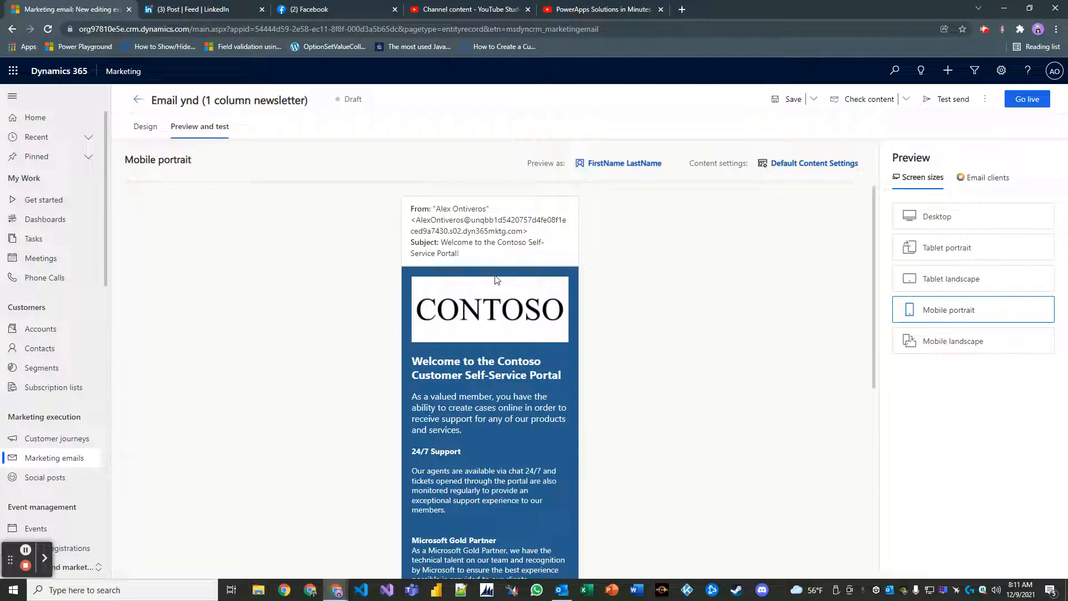
pyautogui.scroll(-6, 504, 300)
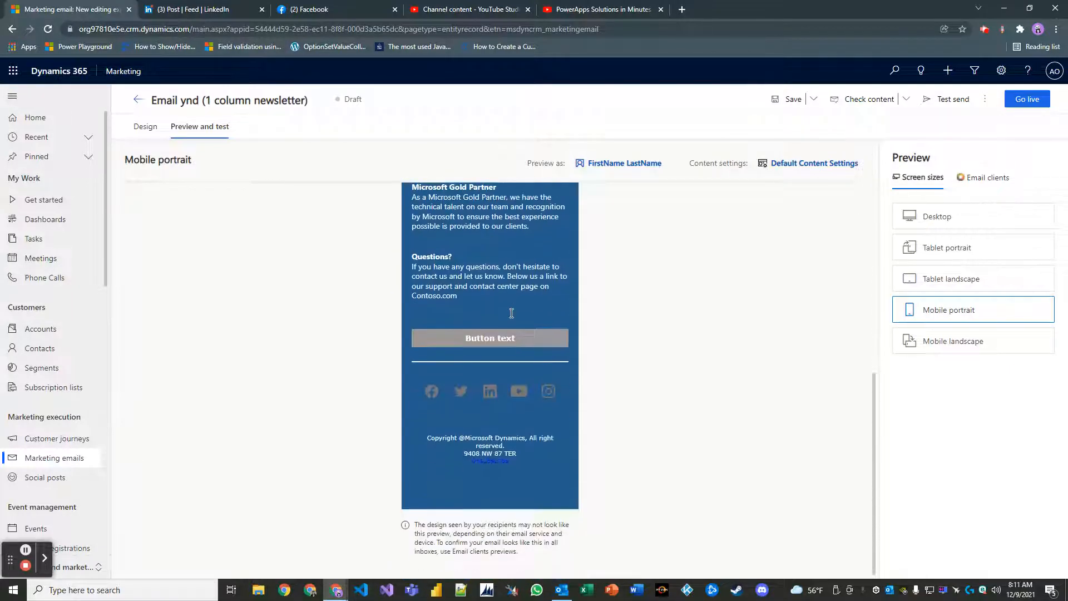
# Check the mobile landscape and email-client previews, finishing on the desktop screen size.
pyautogui.click(923, 339)
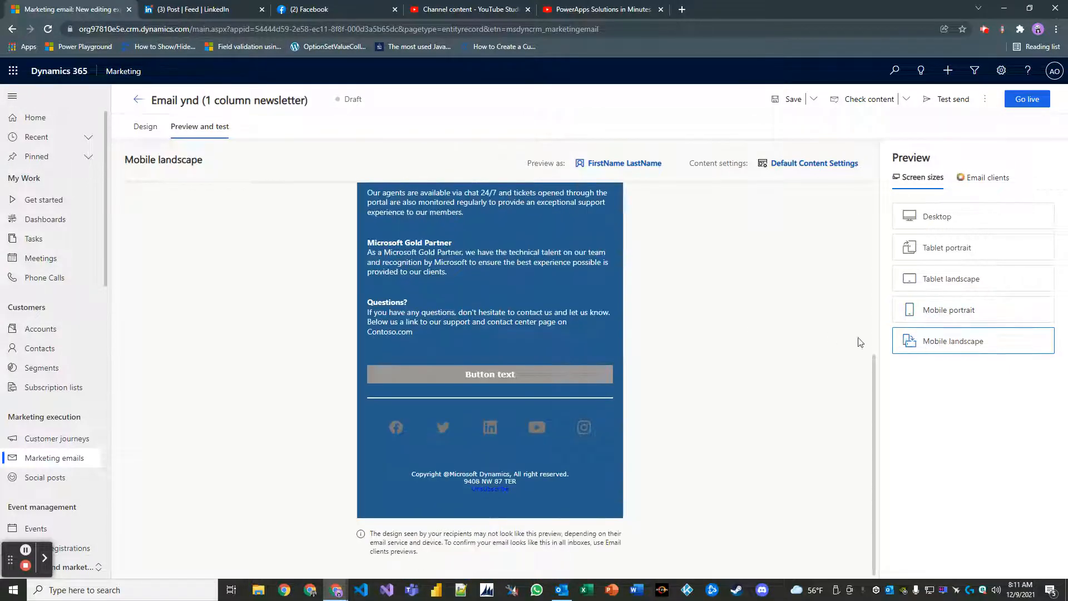
pyautogui.scroll(-2, 563, 315)
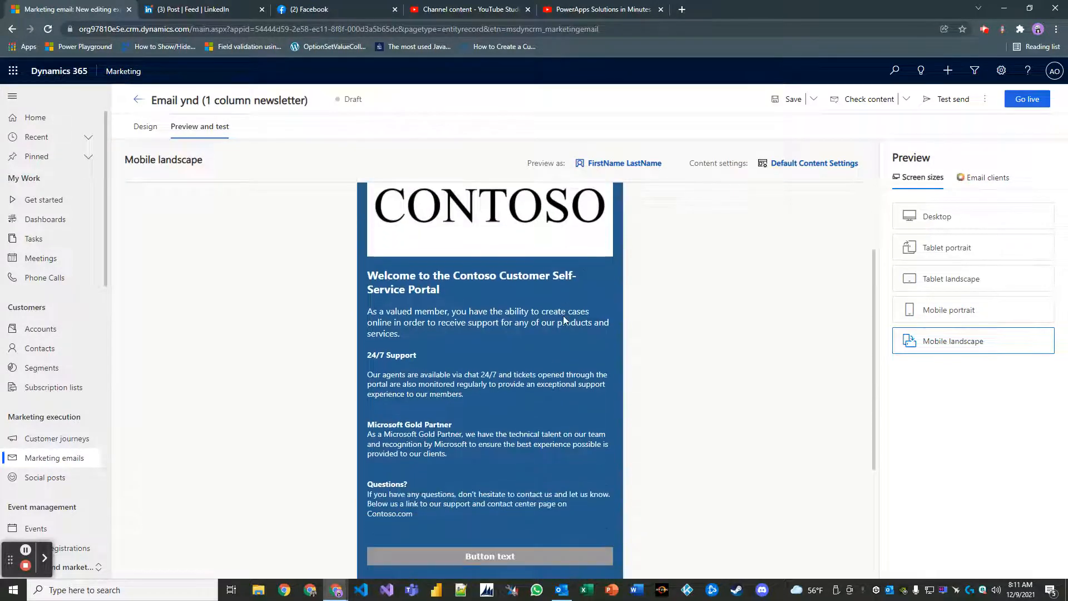
pyautogui.scroll(-5, 563, 315)
pyautogui.scroll(8, 578, 331)
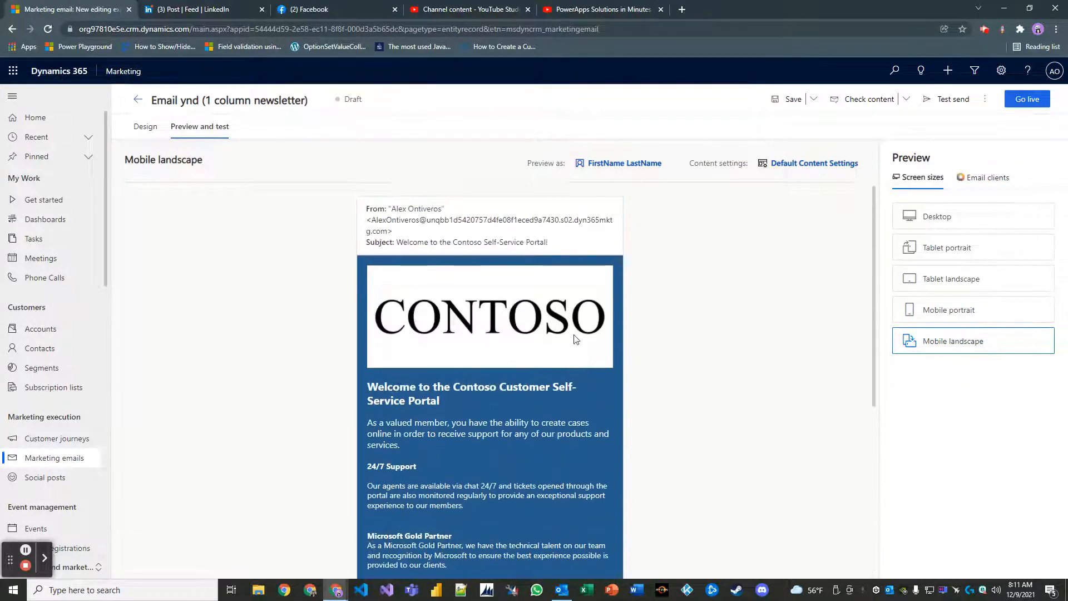
pyautogui.click(935, 215)
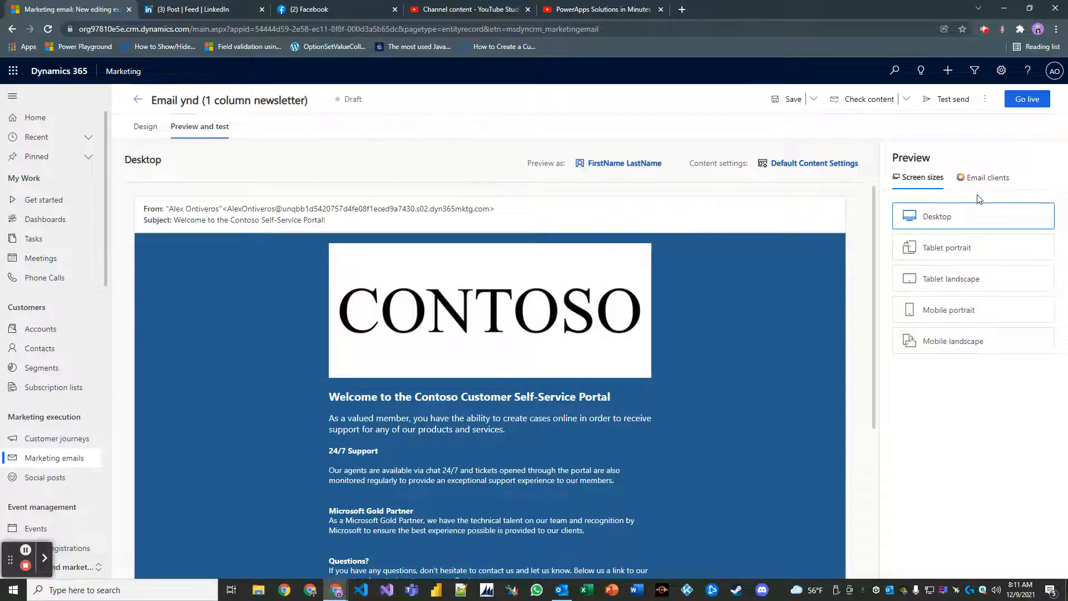
pyautogui.click(979, 180)
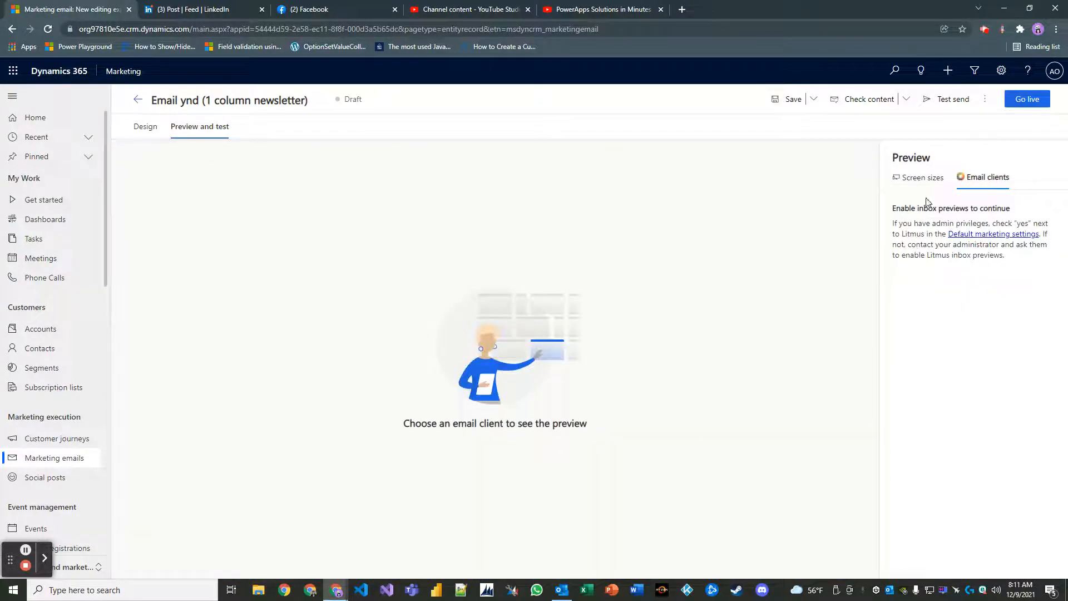
pyautogui.click(923, 180)
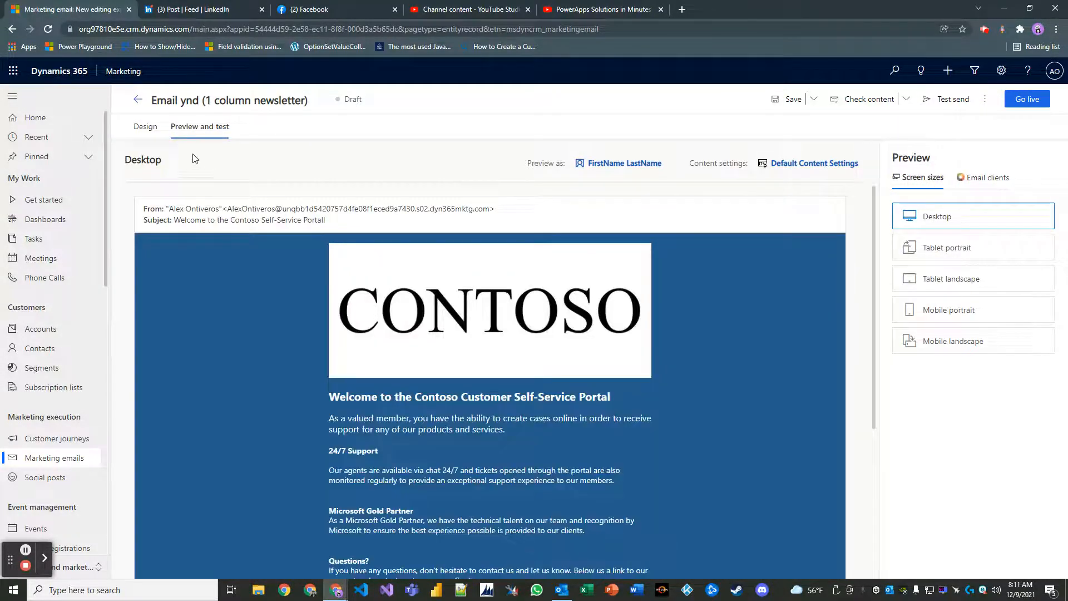
# In Design view, confirm the Facebook icon links to the content-settings facebookurl placeholder.
pyautogui.click(146, 127)
pyautogui.scroll(4, 590, 345)
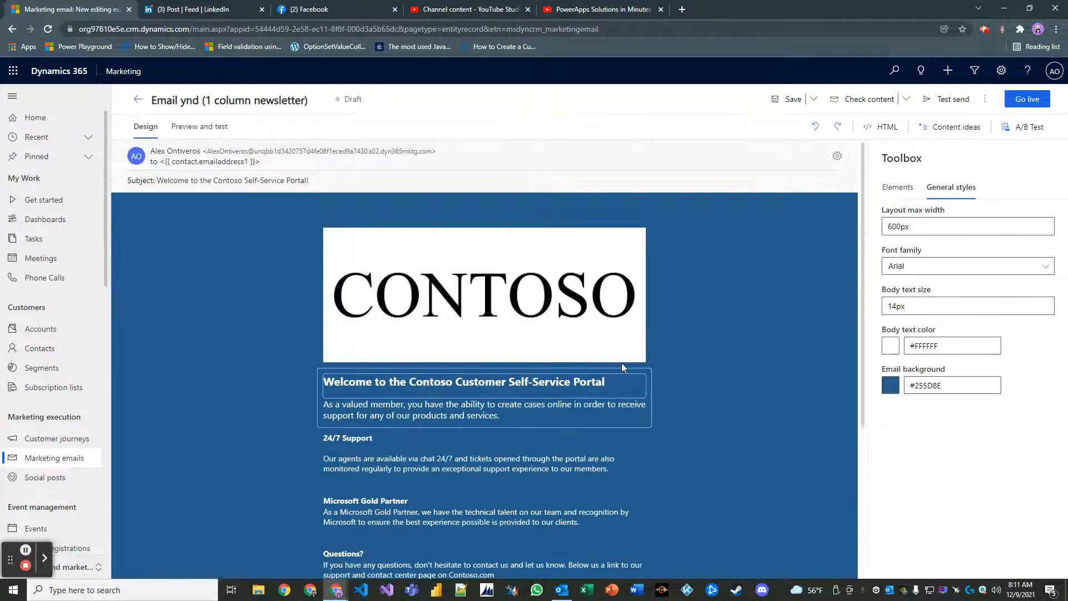
pyautogui.scroll(-2, 610, 339)
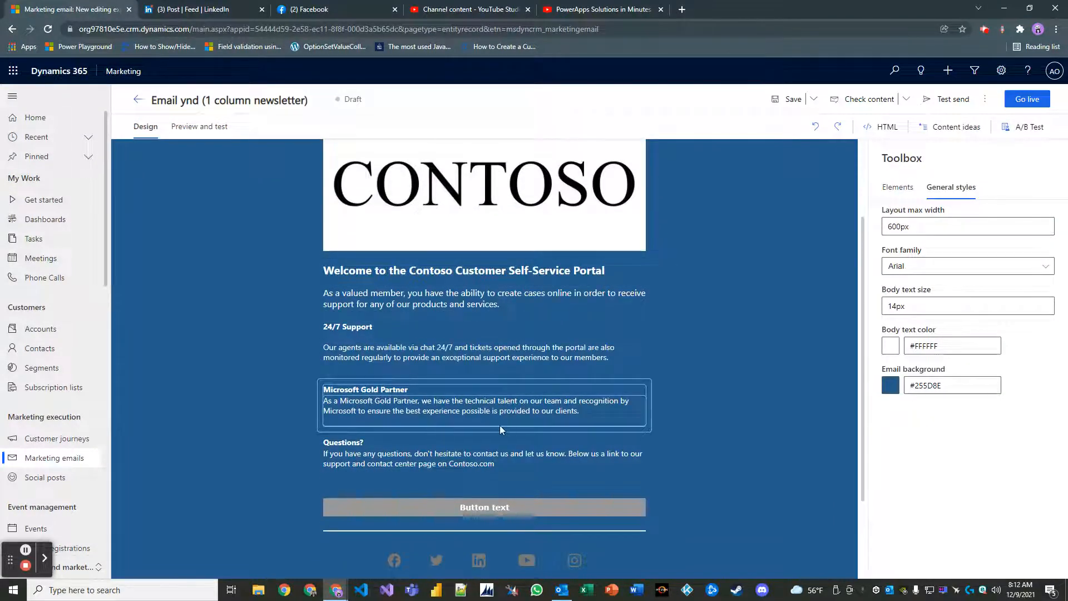
pyautogui.scroll(-2, 428, 485)
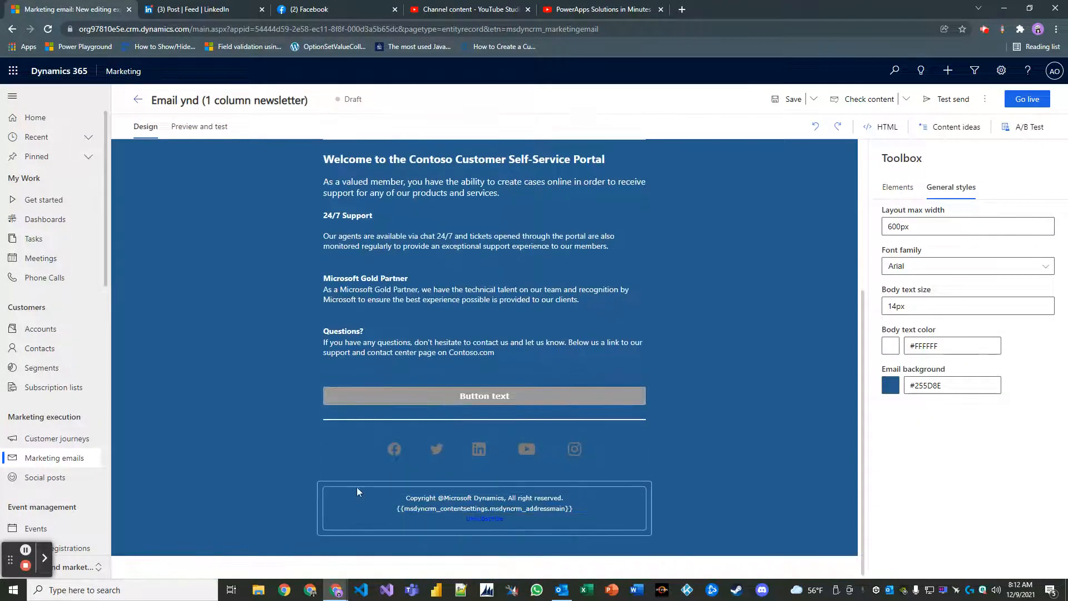
pyautogui.click(398, 446)
pyautogui.scroll(-2, 966, 406)
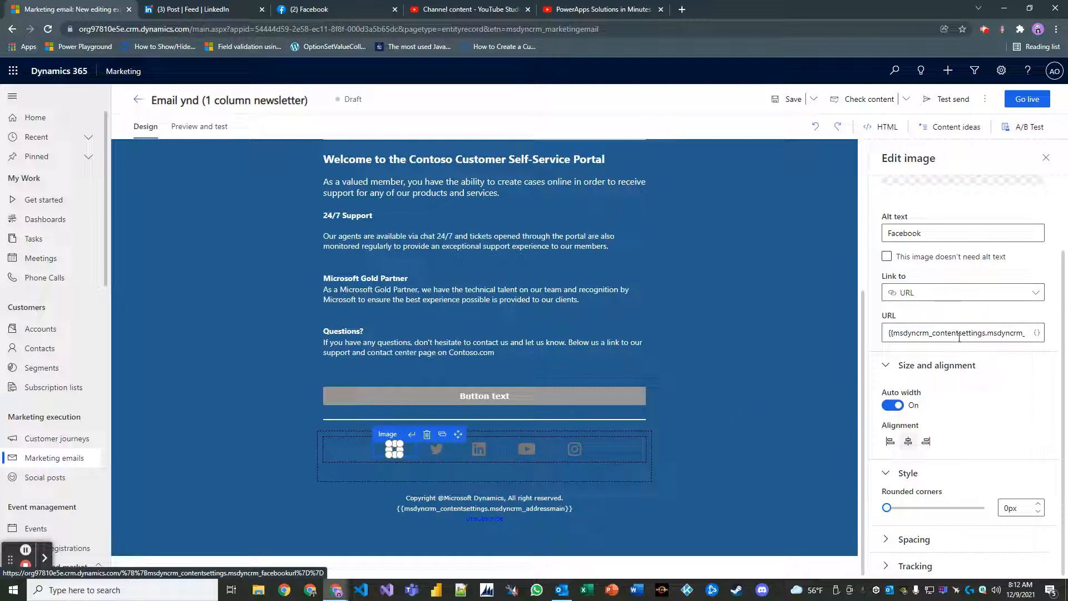
pyautogui.moveTo(989, 336); pyautogui.dragTo(1036, 333)
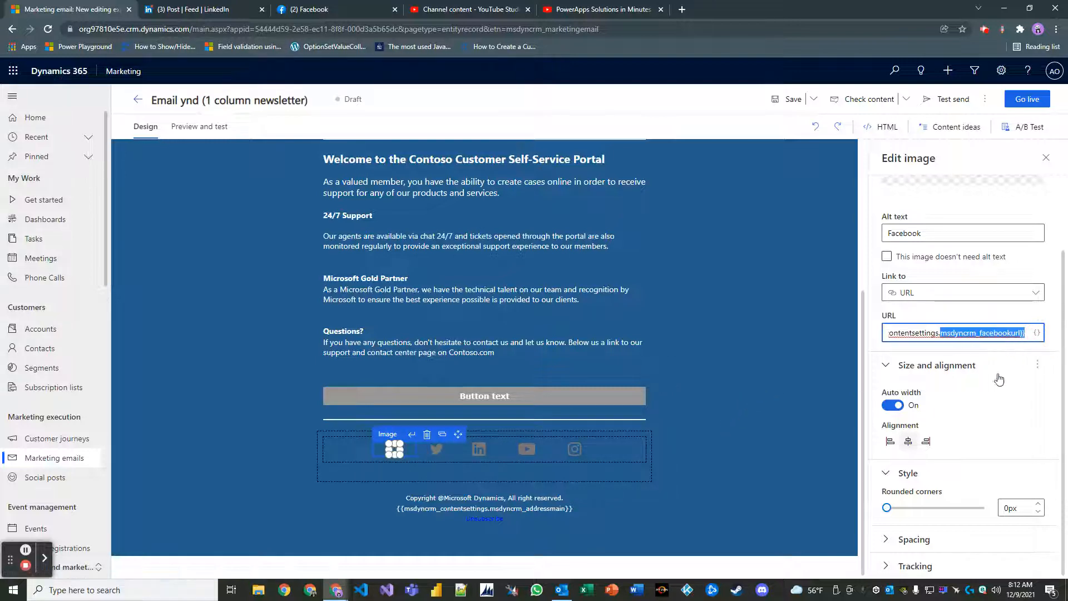
pyautogui.click(809, 490)
pyautogui.scroll(5, 726, 482)
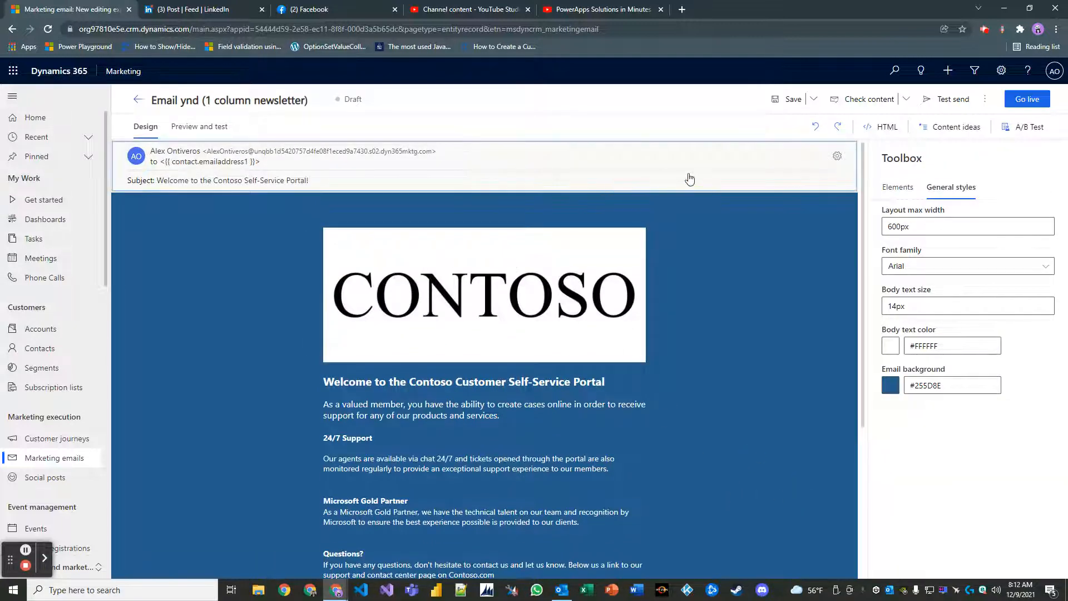
# Save the newsletter and test-send it to your own email address with a recent sample contact.
pyautogui.click(790, 101)
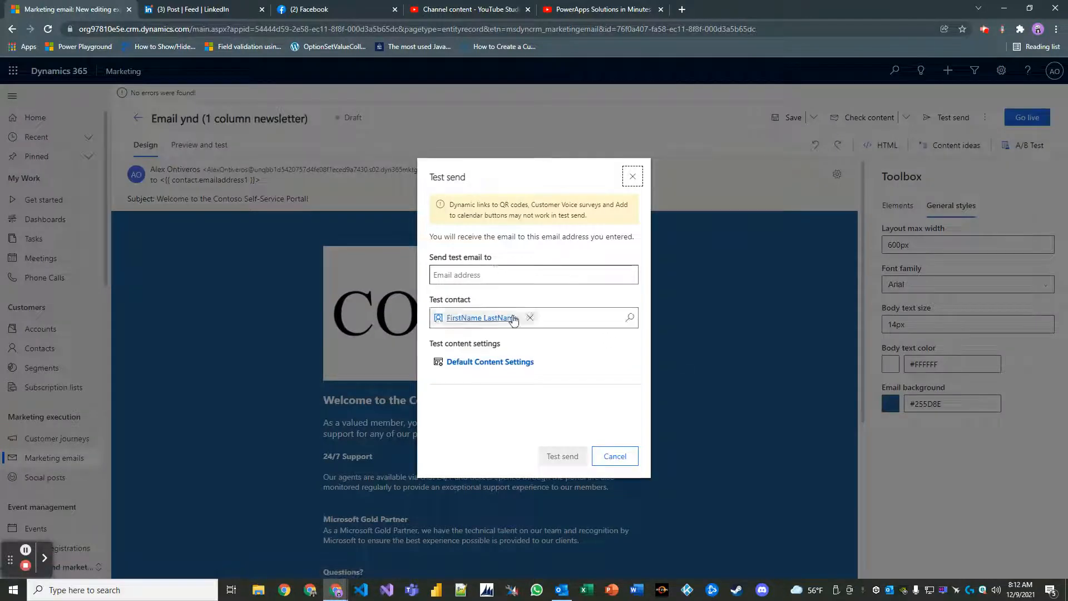
pyautogui.click(530, 317)
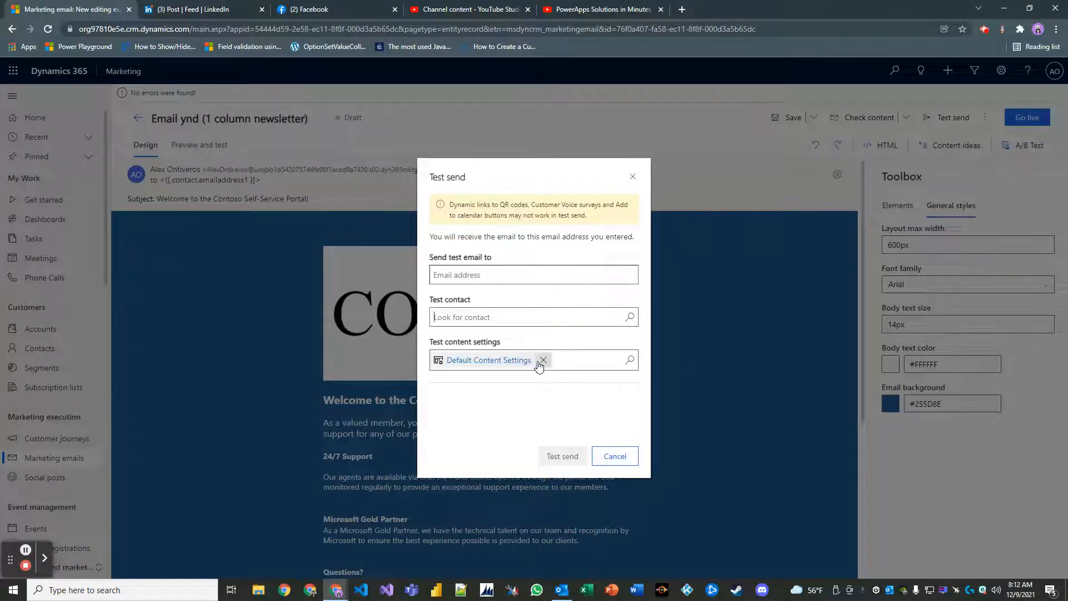
pyautogui.click(541, 315)
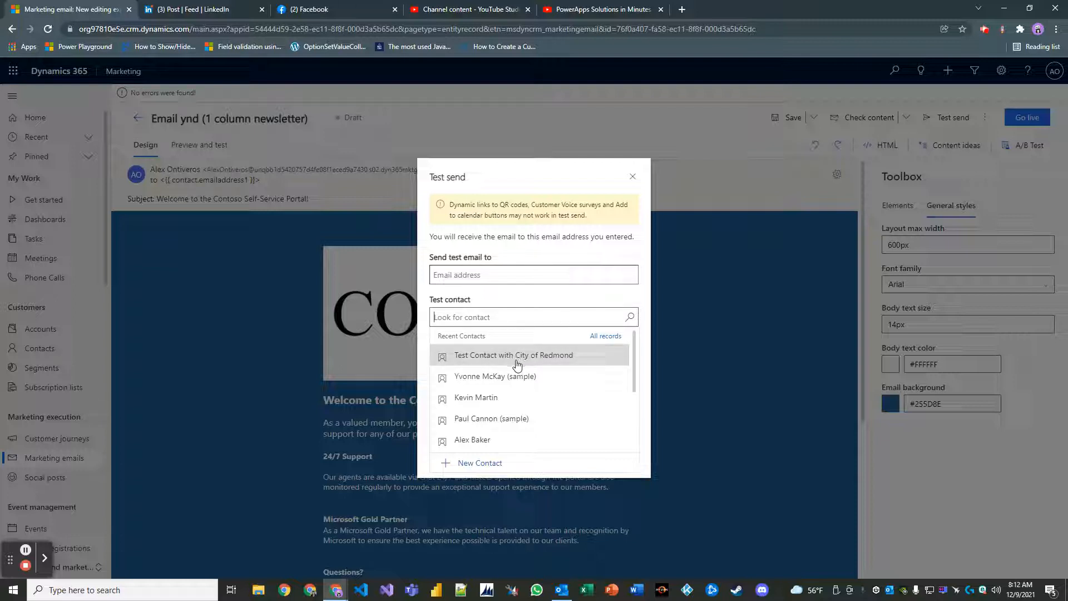
pyautogui.click(489, 399)
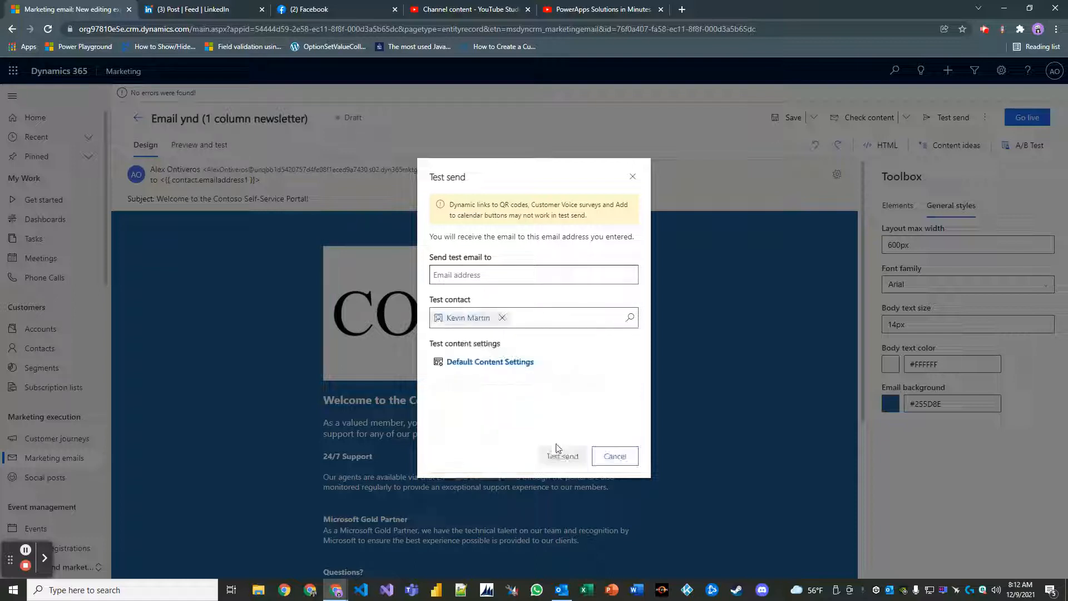
pyautogui.click(502, 318)
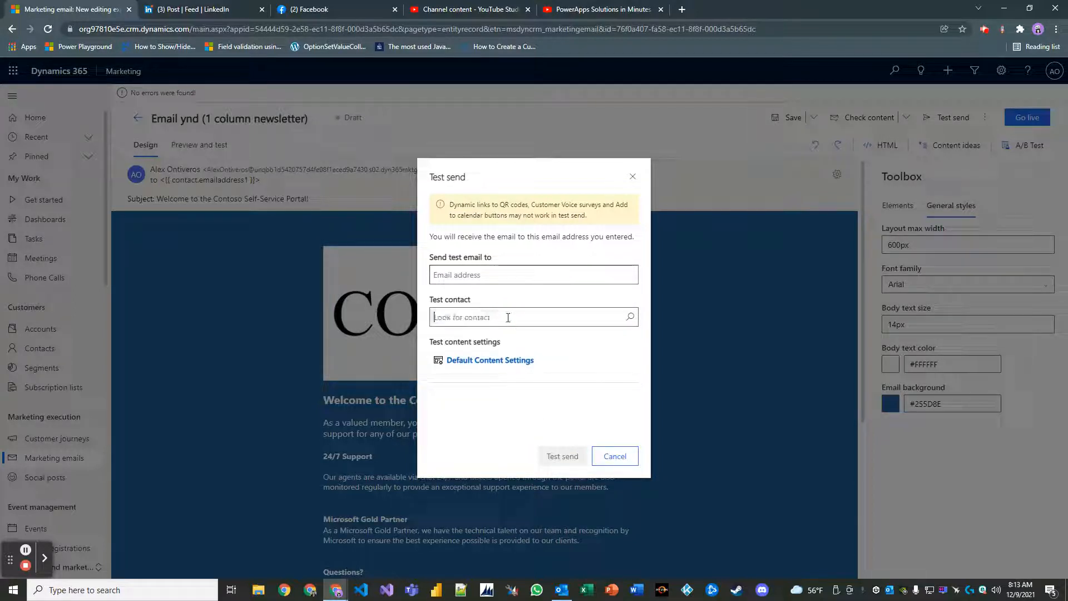
pyautogui.click(483, 275)
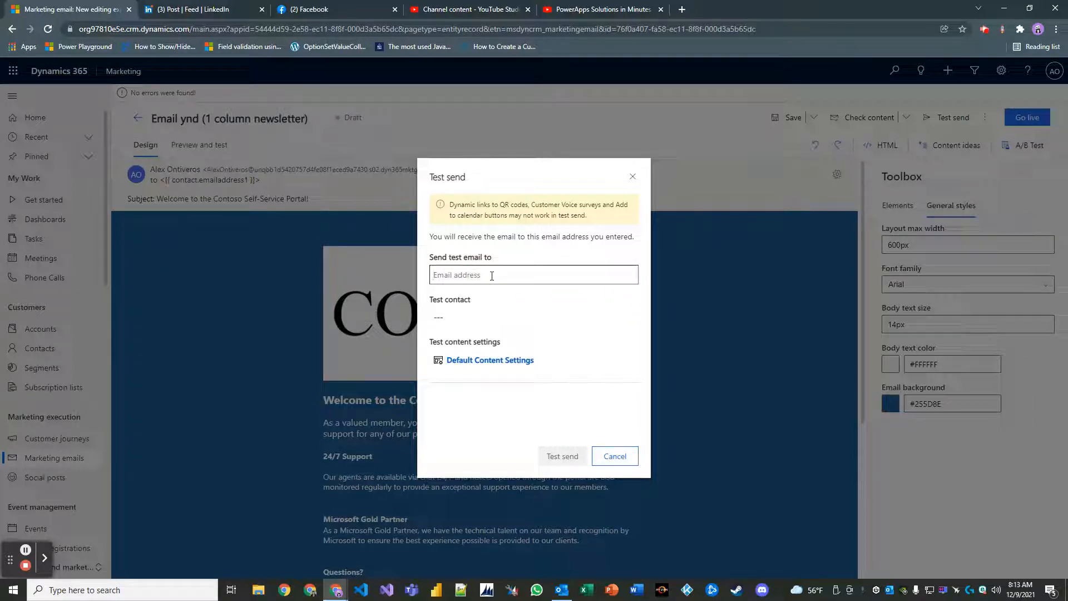
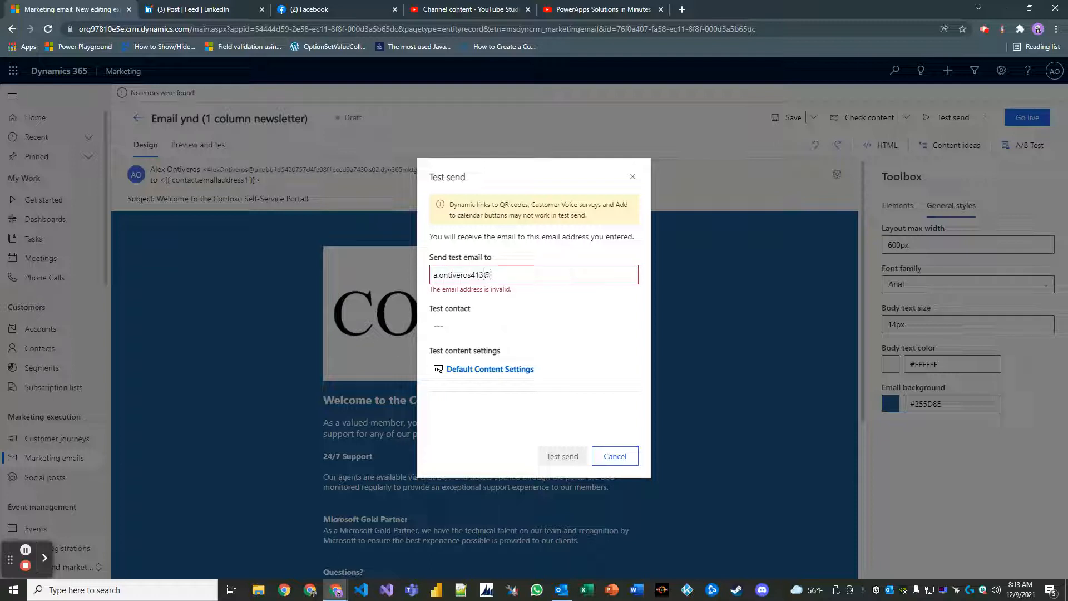
pyautogui.click(503, 318)
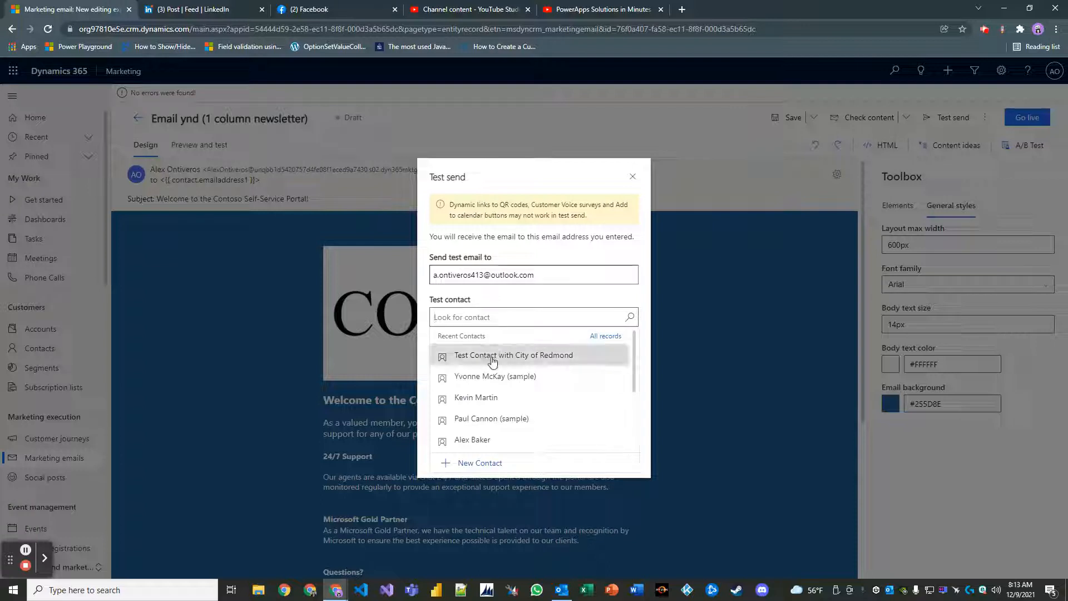
pyautogui.click(482, 398)
pyautogui.click(545, 453)
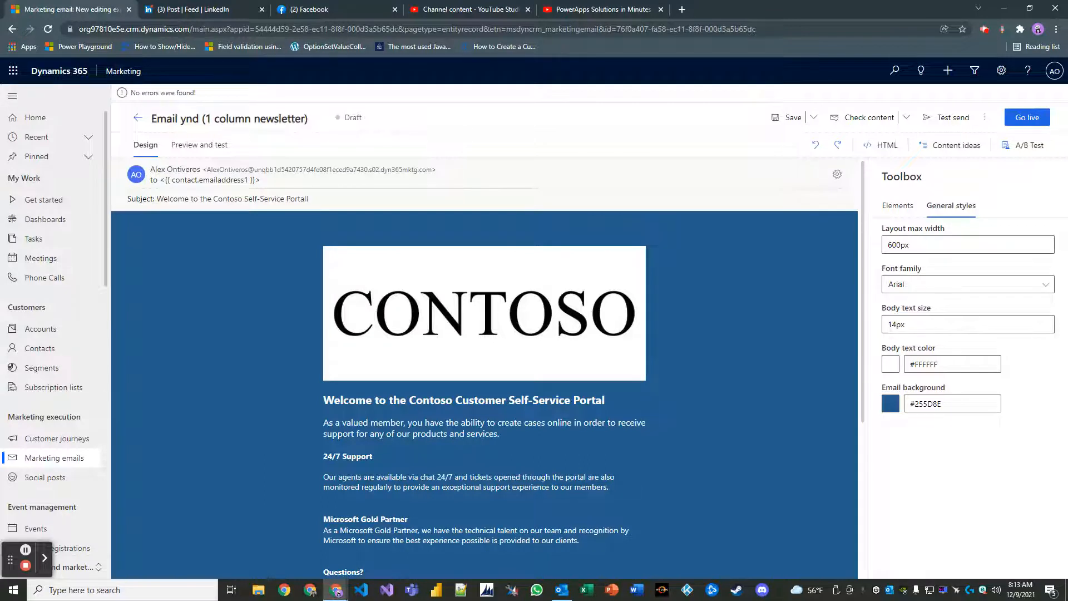
pyautogui.hotkey('alt', 'Tab')
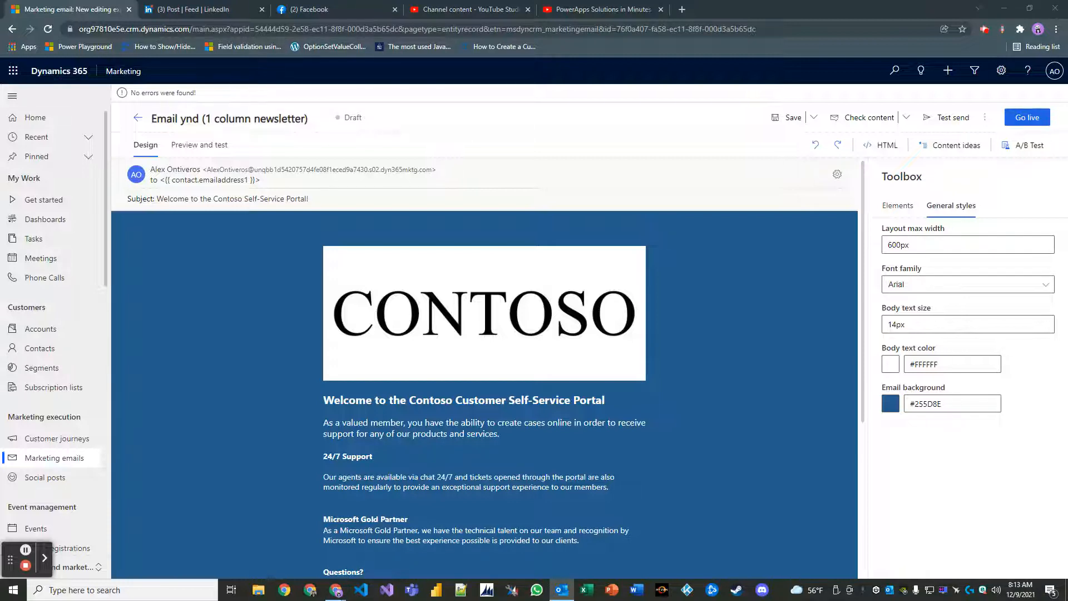
# Open the test message in Outlook and download its blocked pictures to reveal the CONTOSO logo.
pyautogui.press('Return')
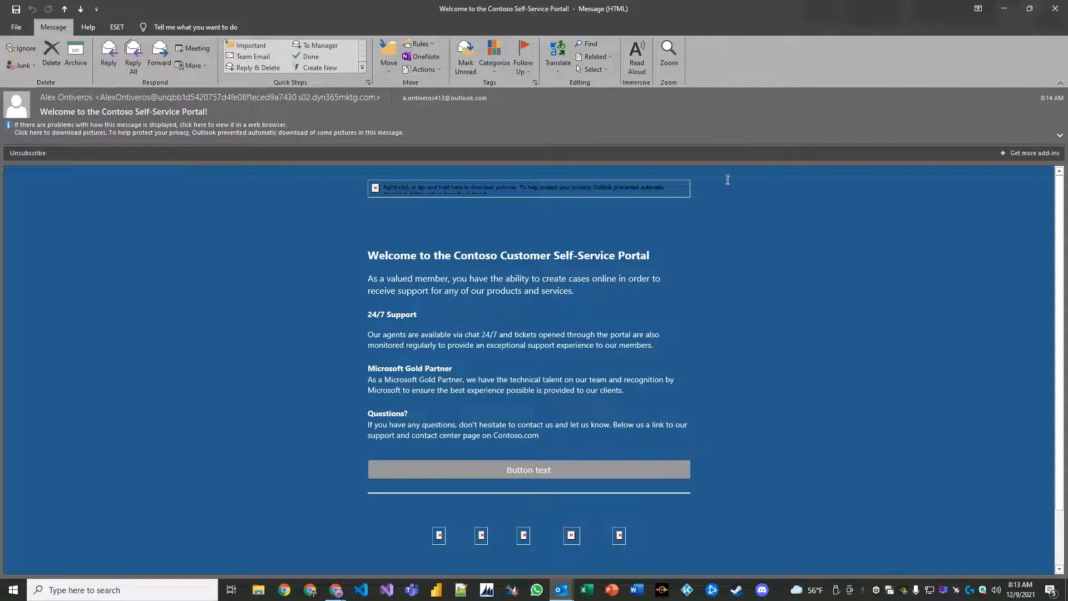
pyautogui.click(109, 127)
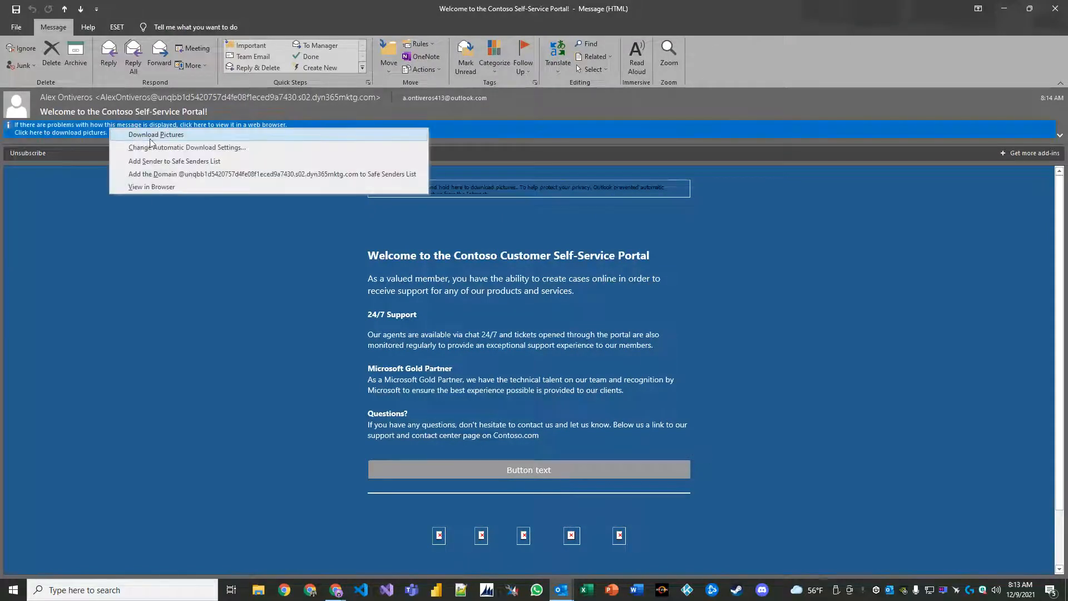
pyautogui.click(161, 135)
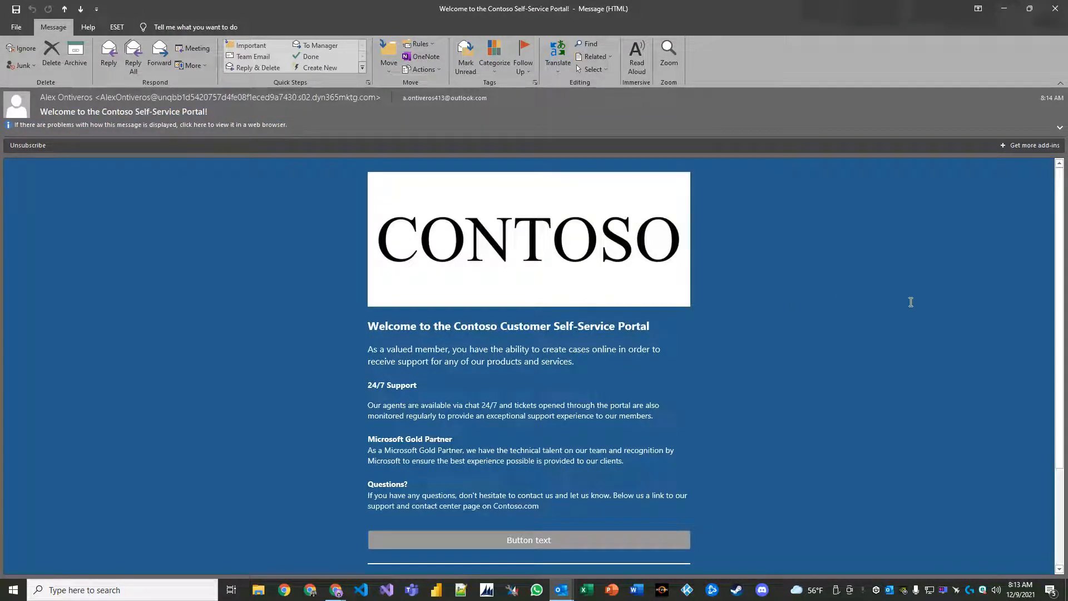
pyautogui.scroll(-2, 927, 298)
pyautogui.scroll(2, 926, 298)
pyautogui.scroll(-5, 773, 278)
pyautogui.scroll(4, 790, 270)
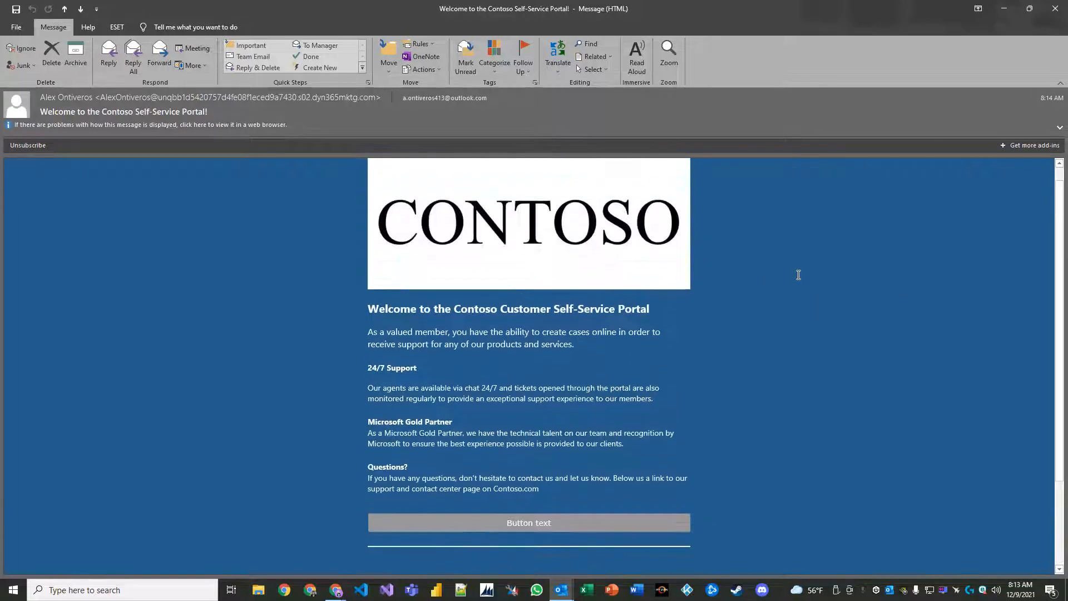
pyautogui.scroll(-2, 800, 274)
pyautogui.scroll(2, 798, 275)
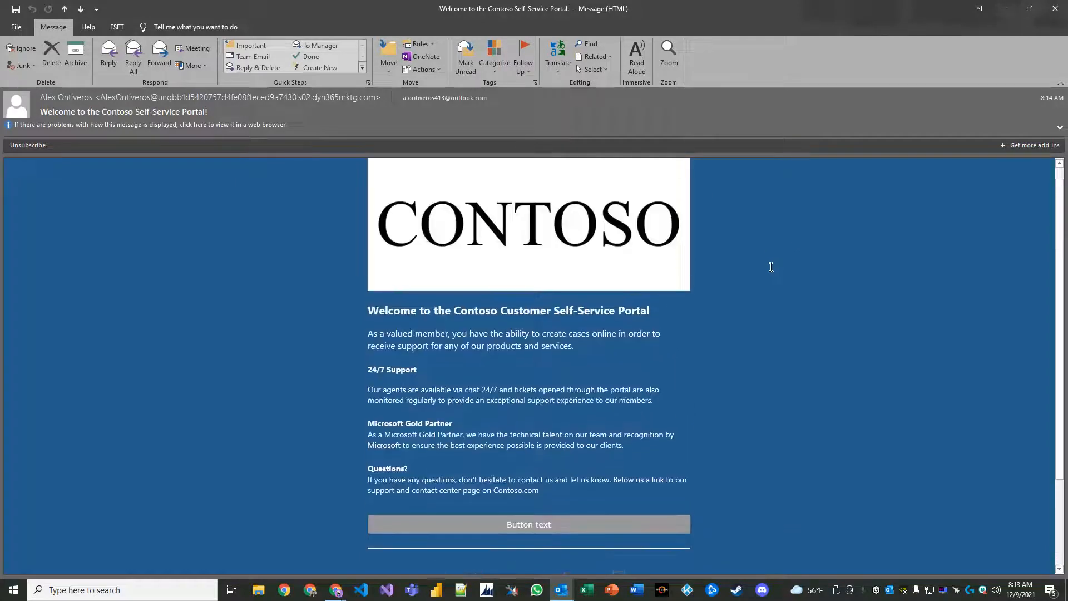
pyautogui.scroll(-2, 797, 282)
pyautogui.scroll(3, 823, 255)
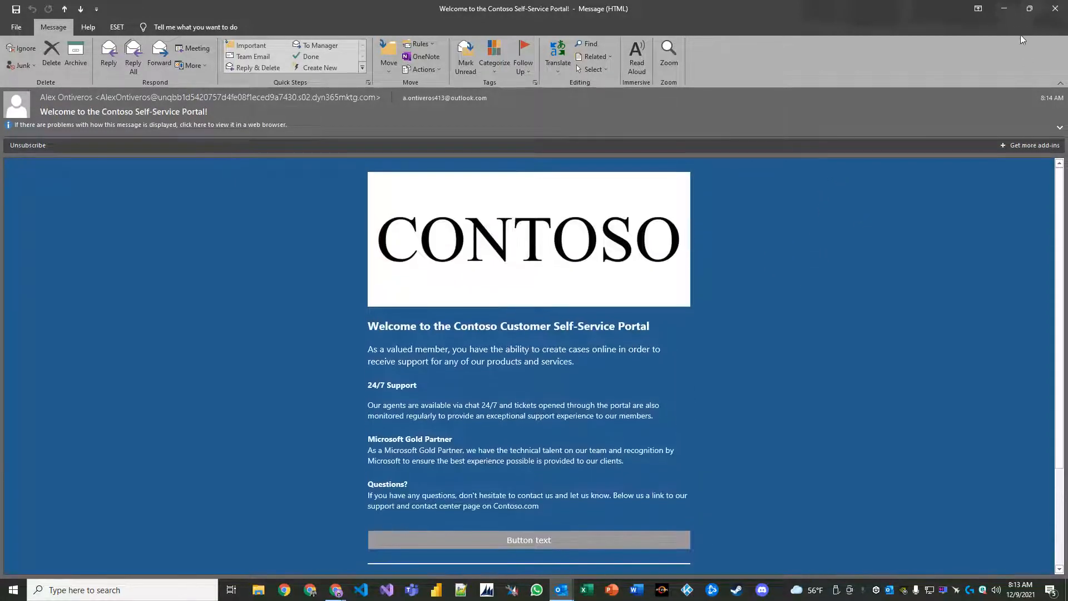
# Back in the editor, insert a new line above the intro paragraph for the Dear greeting.
pyautogui.click(1054, 9)
pyautogui.scroll(-2, 688, 325)
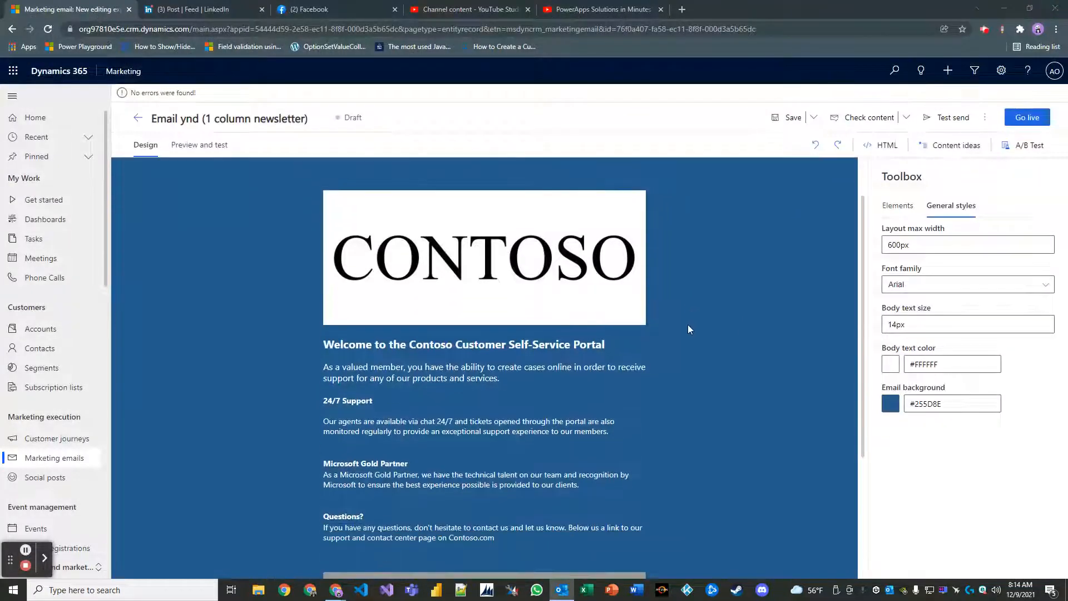
pyautogui.scroll(2, 690, 320)
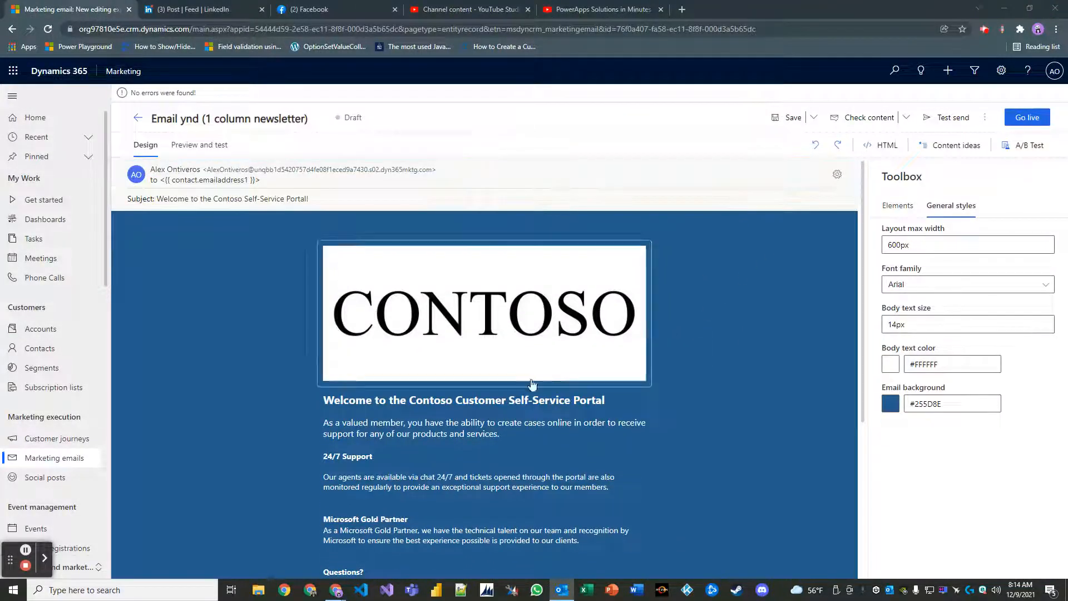
pyautogui.click(460, 425)
pyautogui.scroll(-2, 443, 416)
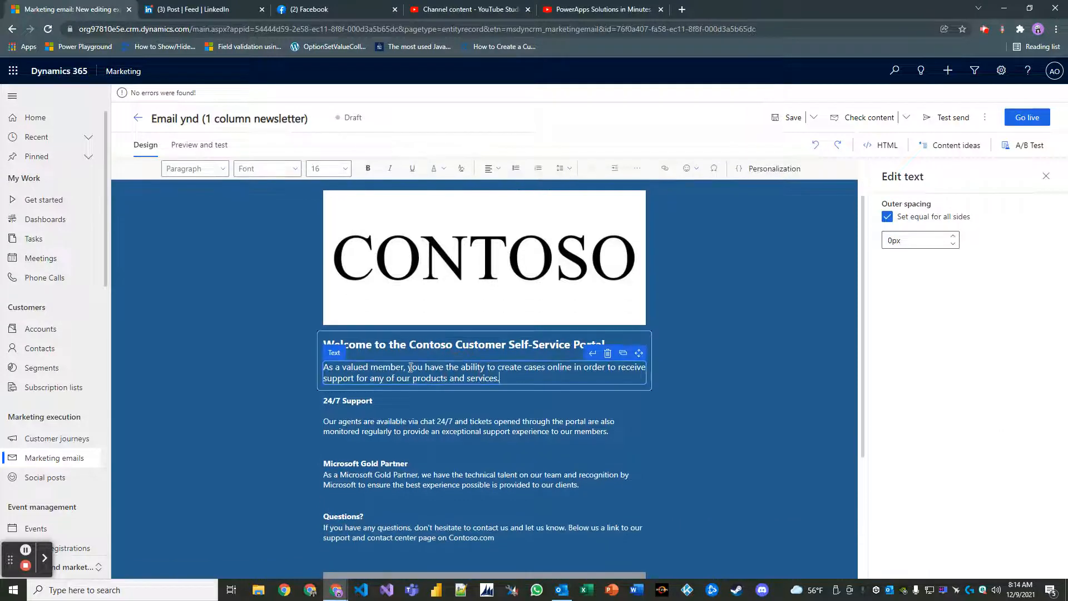
pyautogui.click(326, 368)
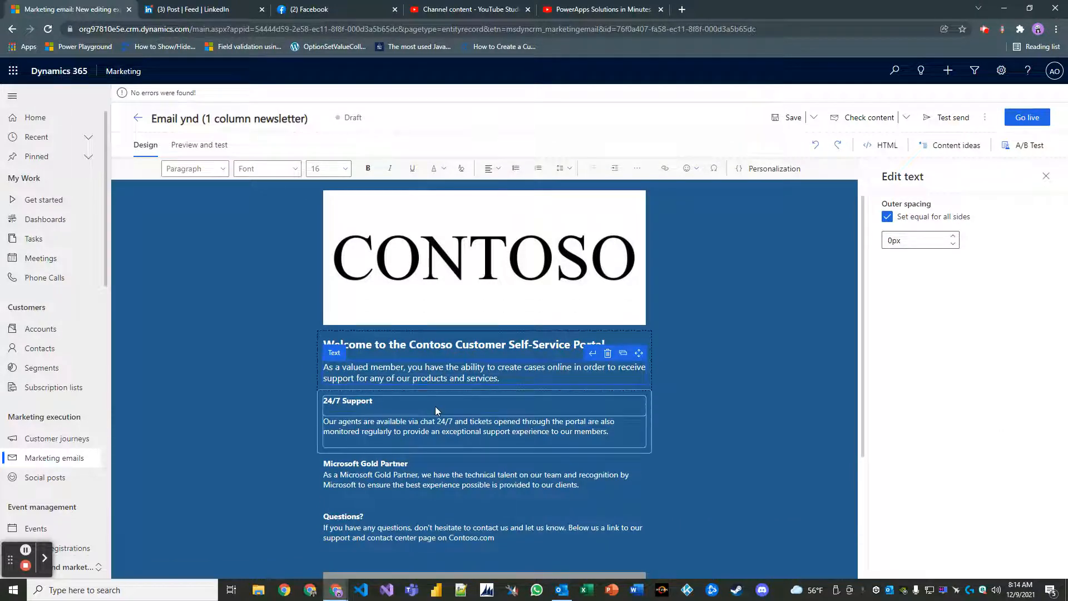
pyautogui.press('Return')
pyautogui.press('Return')
pyautogui.press('Up')
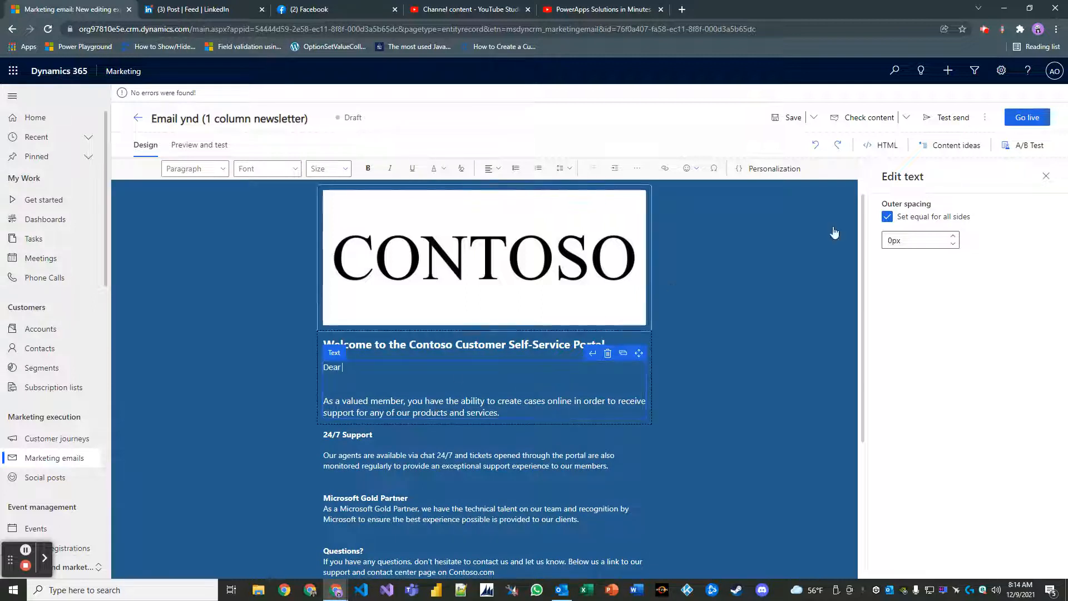
pyautogui.click(956, 148)
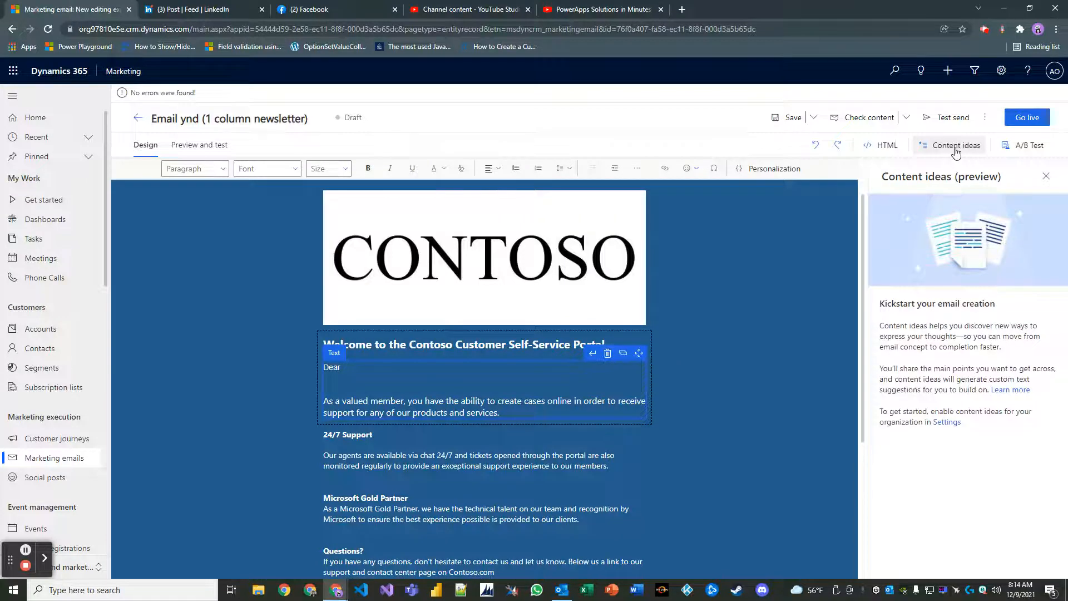
# Look through the Check content, Save and overflow menus, then show the Toolbox Elements.
pyautogui.click(905, 118)
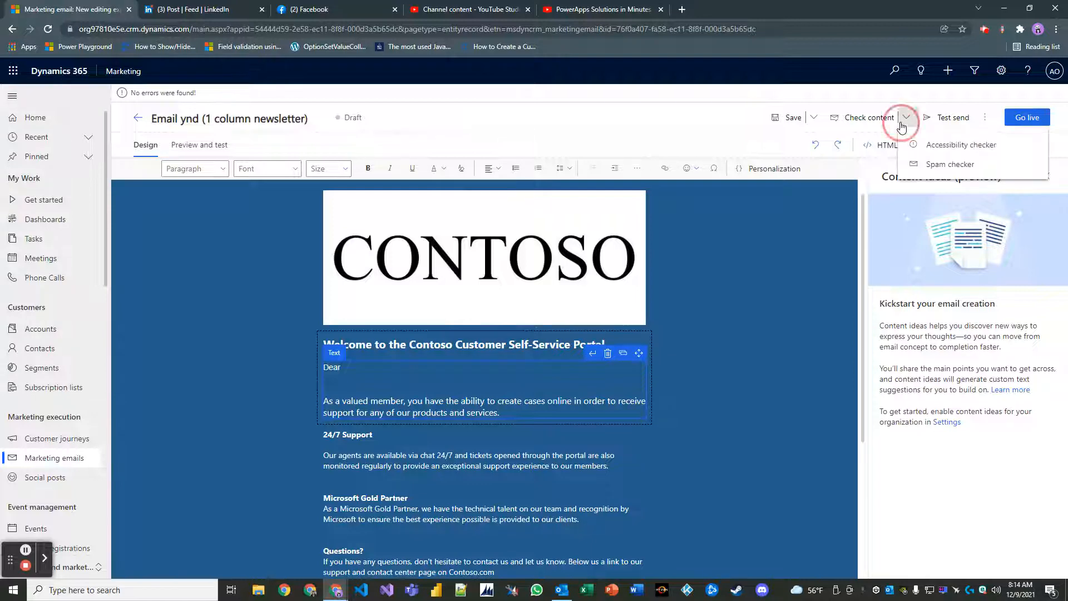
pyautogui.click(906, 118)
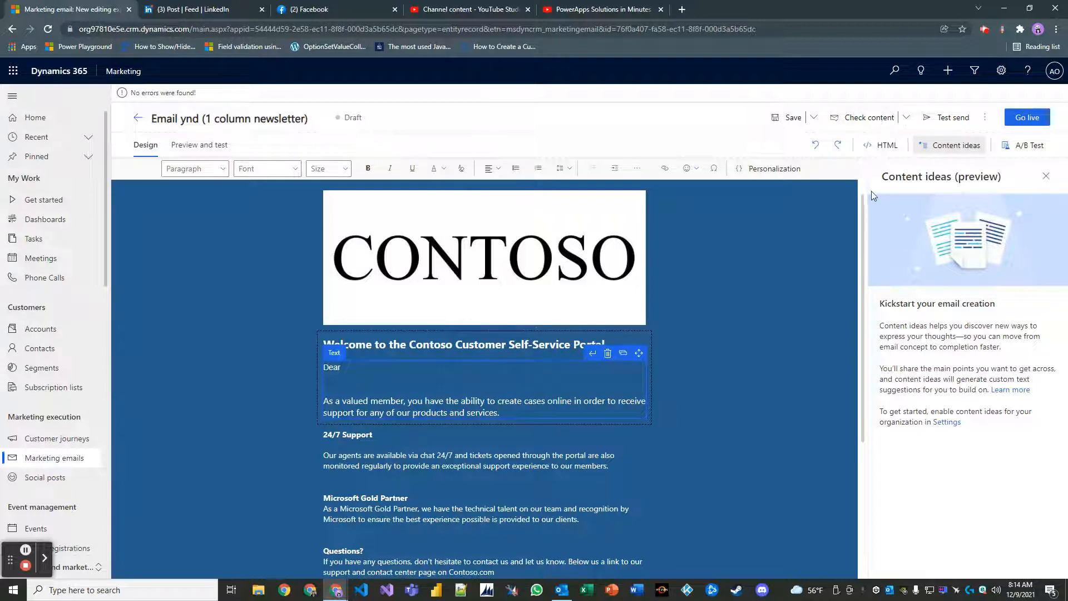
pyautogui.click(1045, 176)
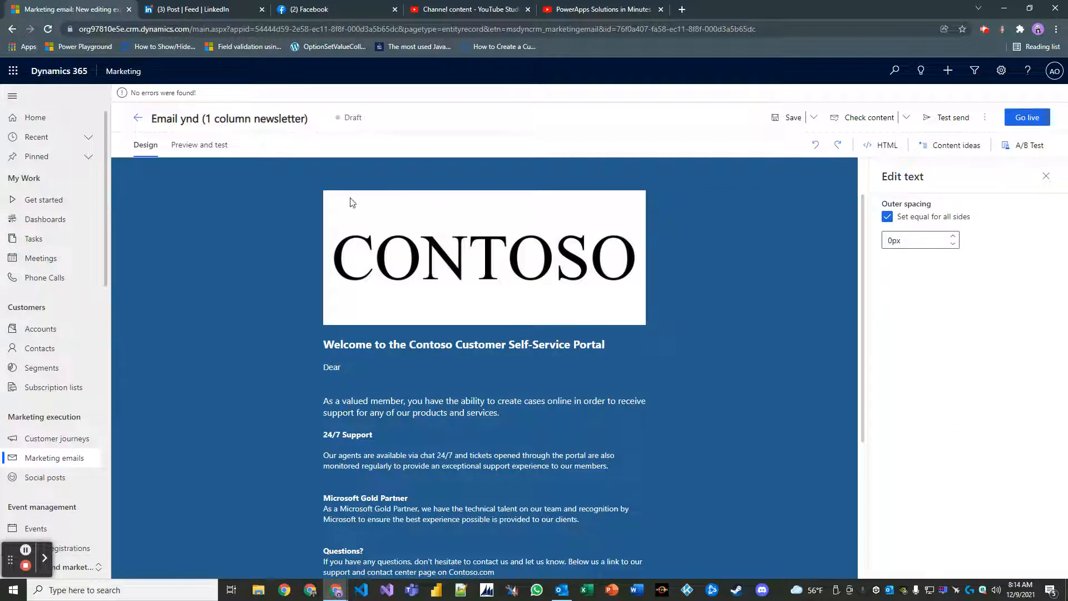
pyautogui.click(819, 120)
pyautogui.click(818, 119)
pyautogui.click(986, 120)
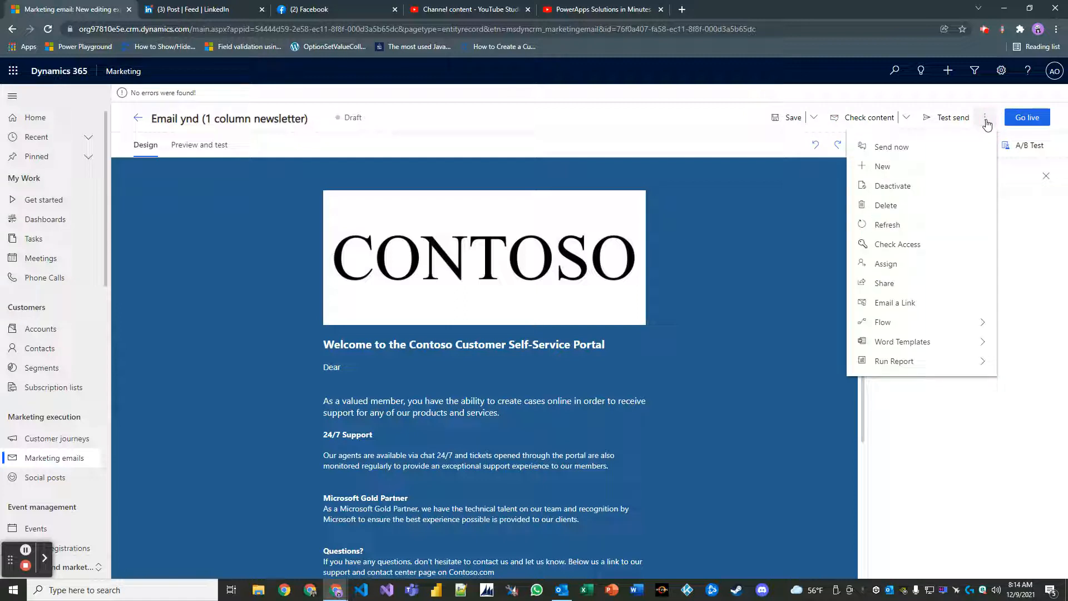
pyautogui.click(986, 120)
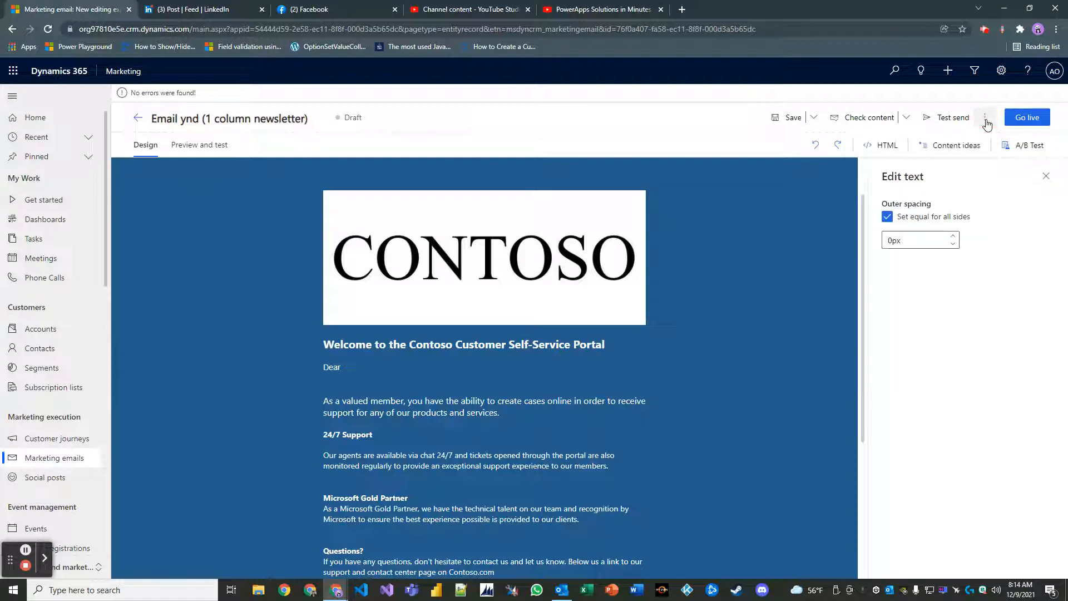
pyautogui.click(1046, 177)
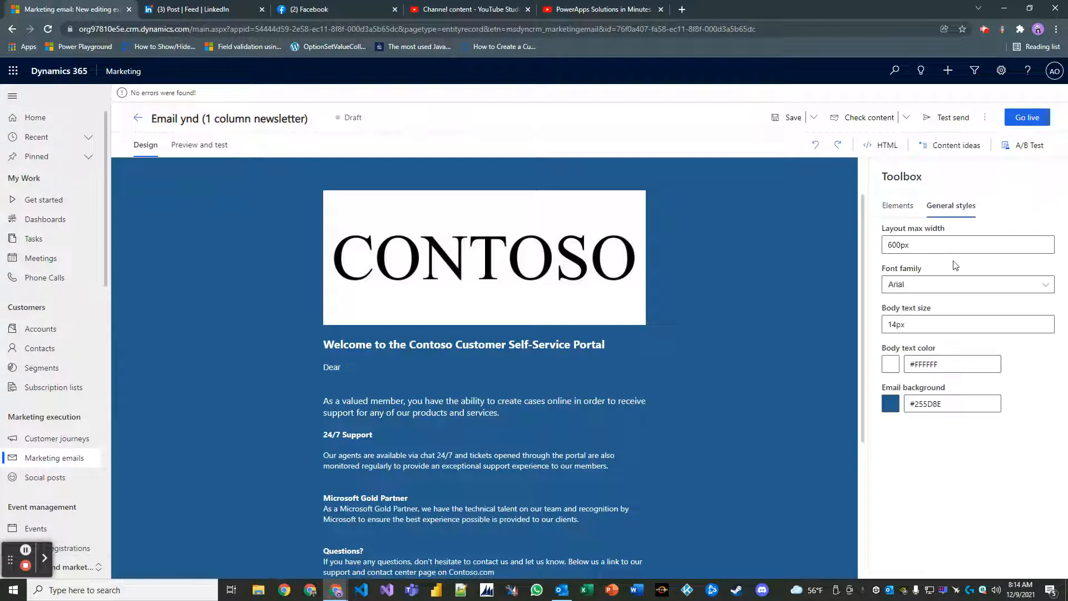
pyautogui.click(897, 205)
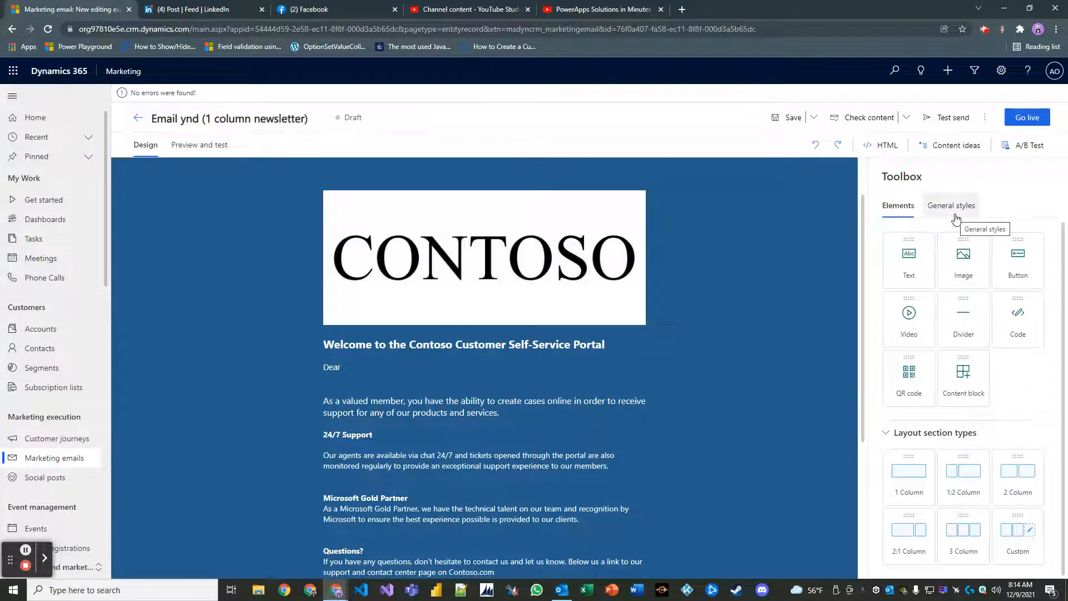
# Insert the Contact First Name dynamic-content placeholder into the greeting via Personalization.
pyautogui.click(398, 374)
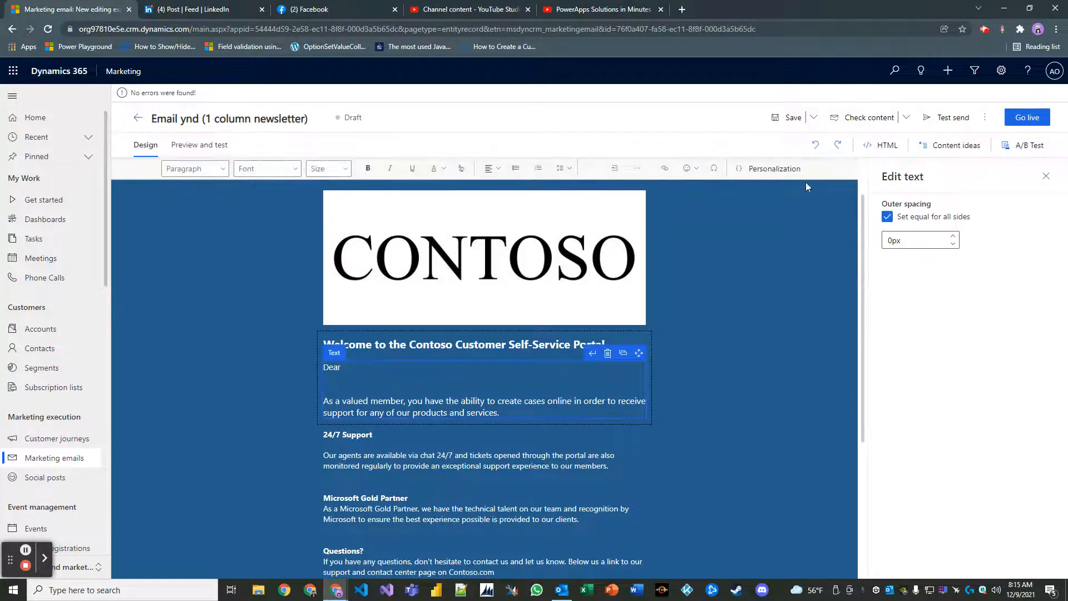
pyautogui.click(764, 169)
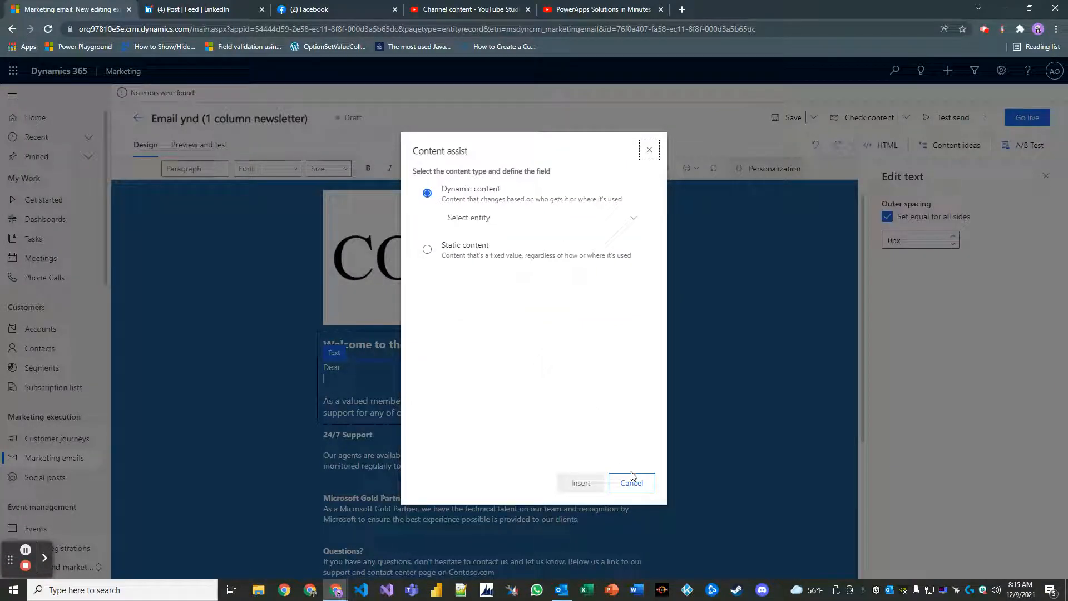
pyautogui.click(539, 218)
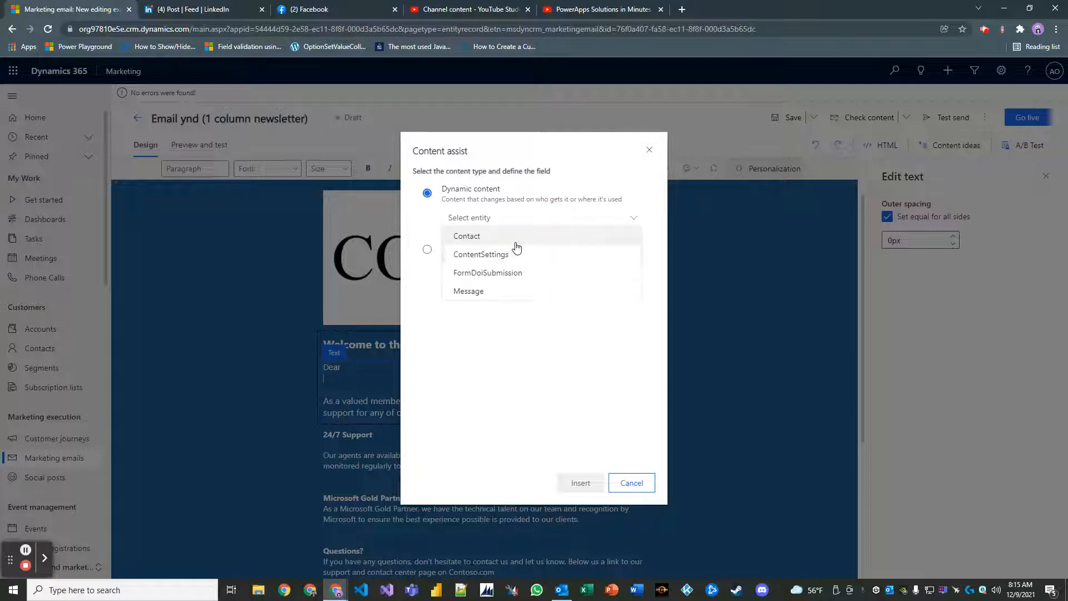
pyautogui.click(515, 238)
pyautogui.click(536, 251)
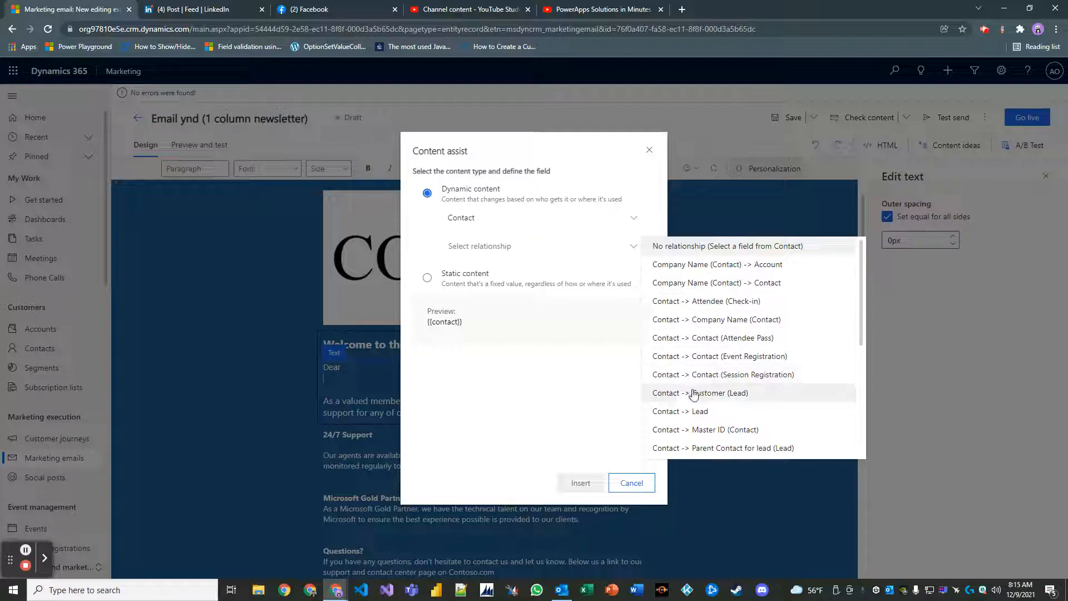
pyautogui.click(730, 250)
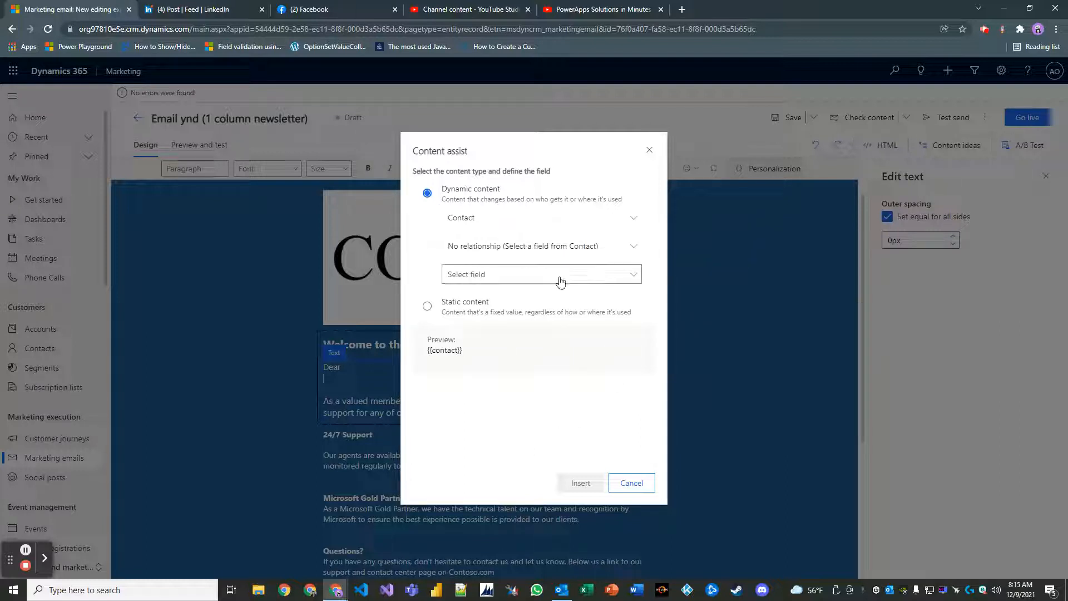
pyautogui.click(590, 274)
pyautogui.scroll(-3, 715, 362)
pyautogui.scroll(-12, 718, 367)
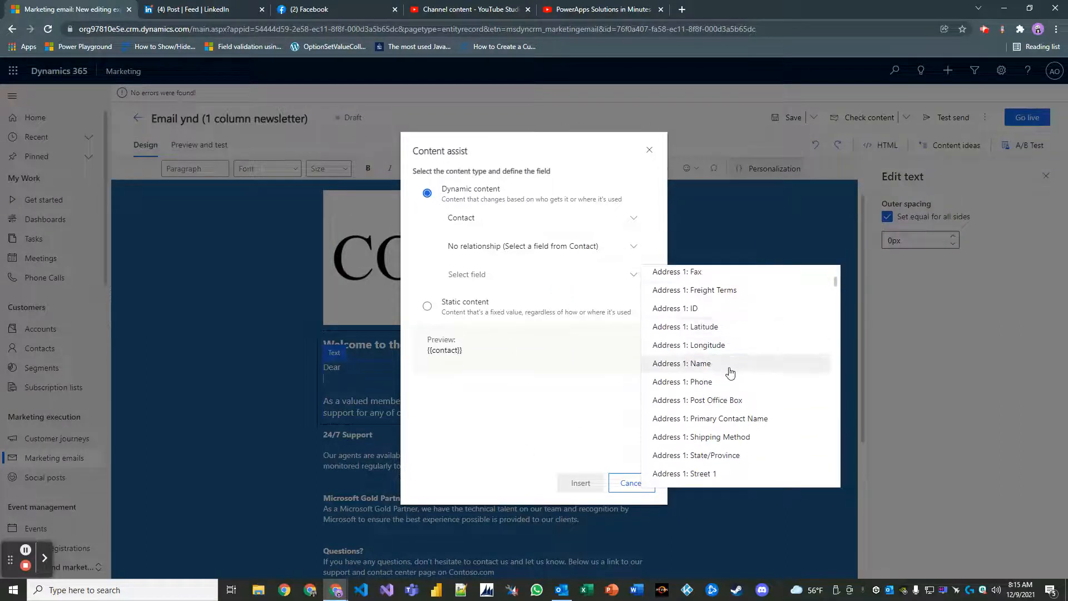
pyautogui.scroll(-15, 723, 374)
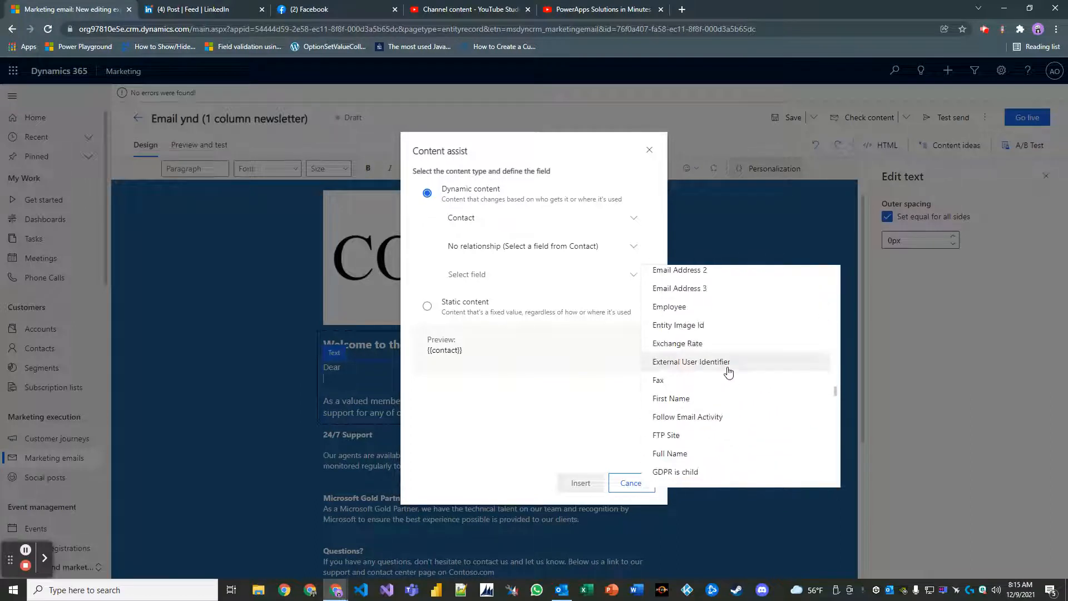
pyautogui.click(706, 399)
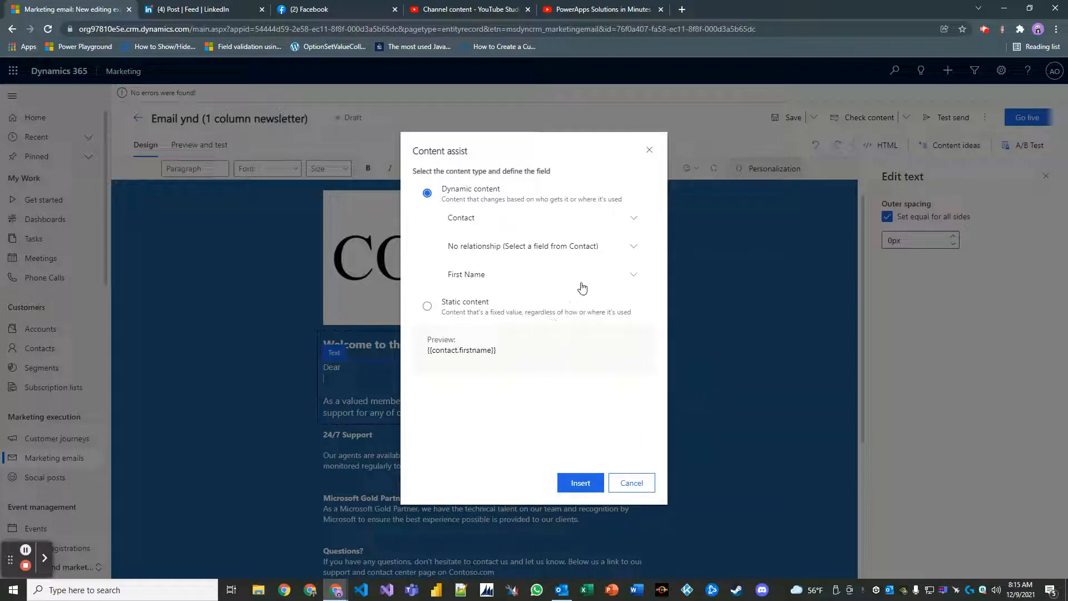
pyautogui.click(579, 484)
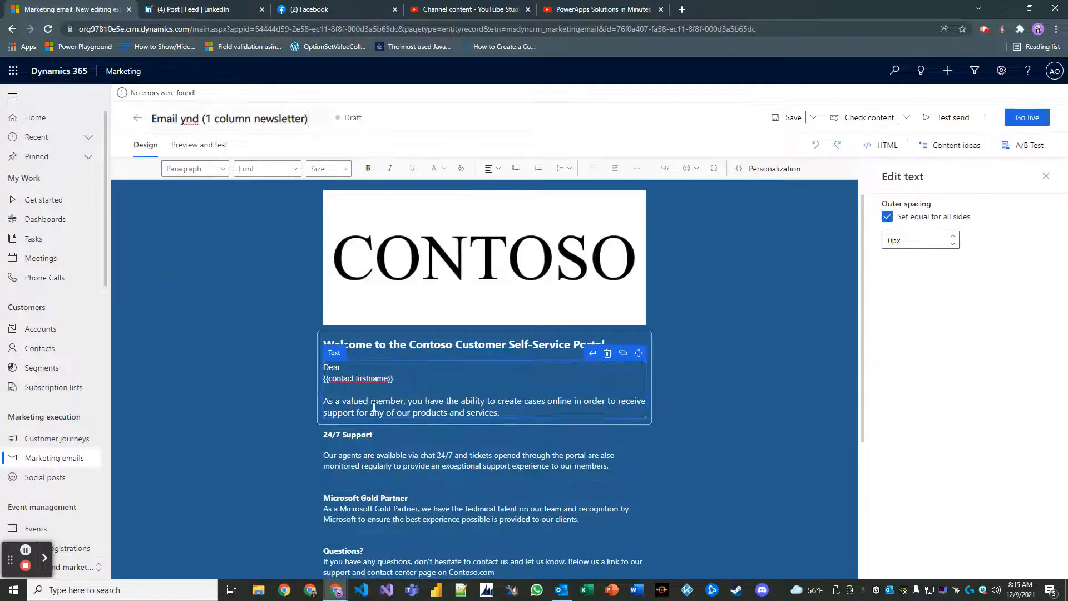
# Join {{contact.firstname}} onto the Dear line so the greeting sits on one line.
pyautogui.press('Left')
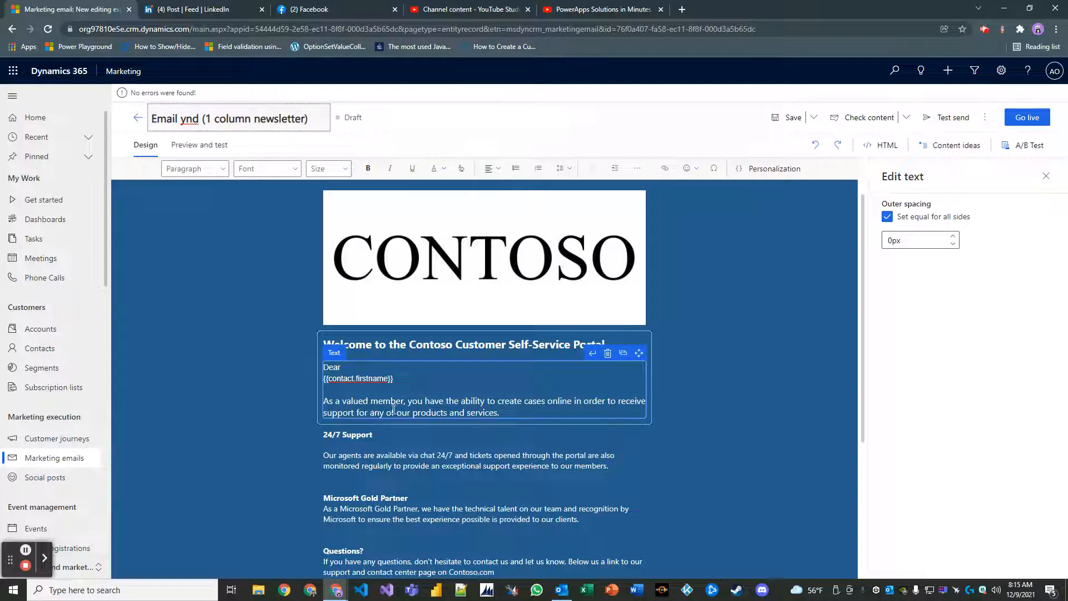
pyautogui.click(371, 385)
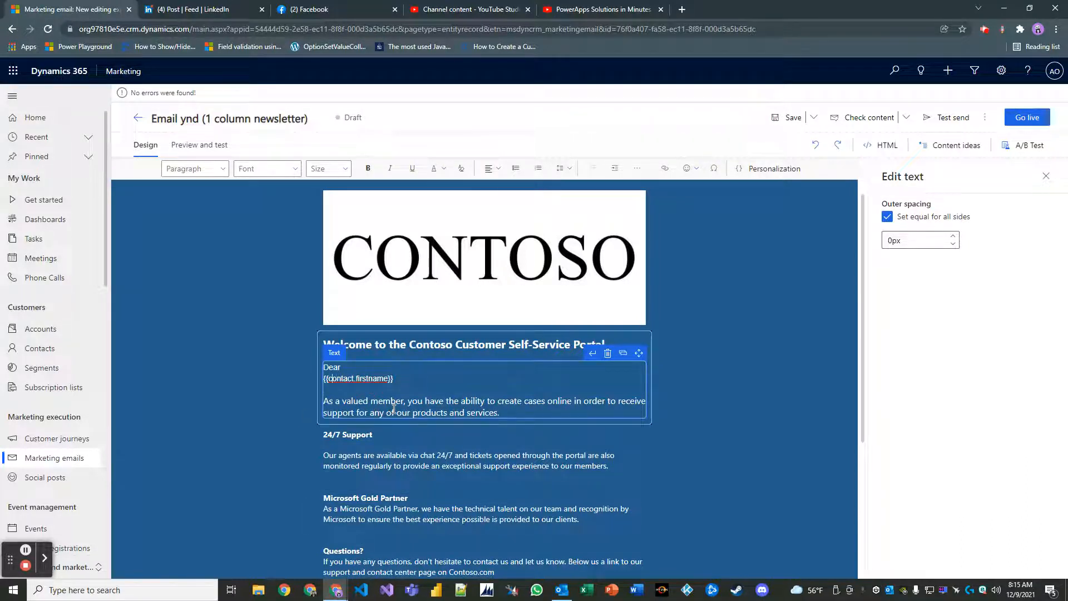
pyautogui.press('BackSpace')
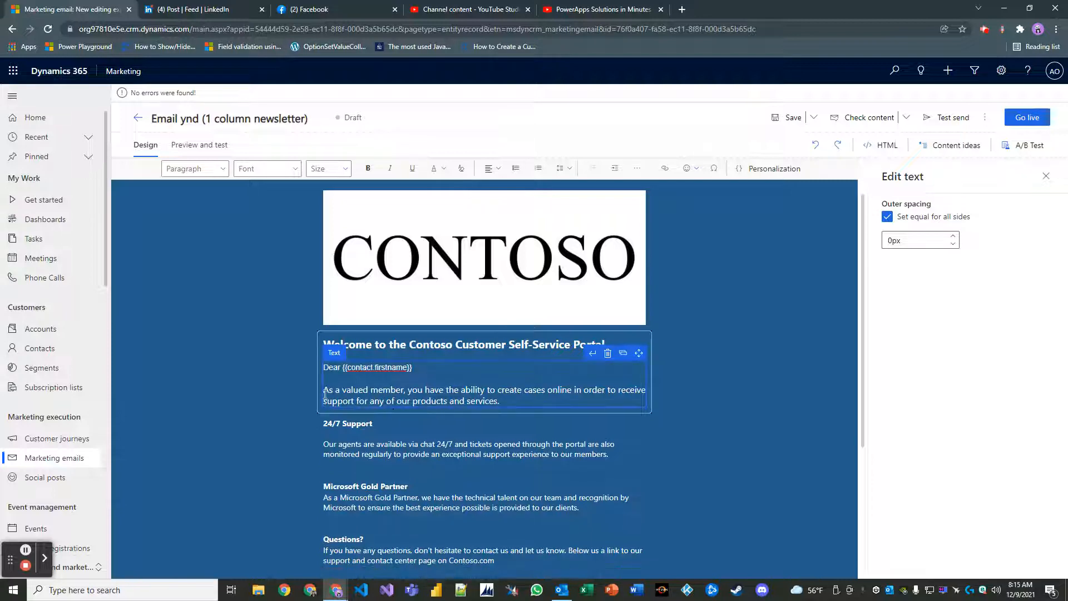
pyautogui.click(742, 418)
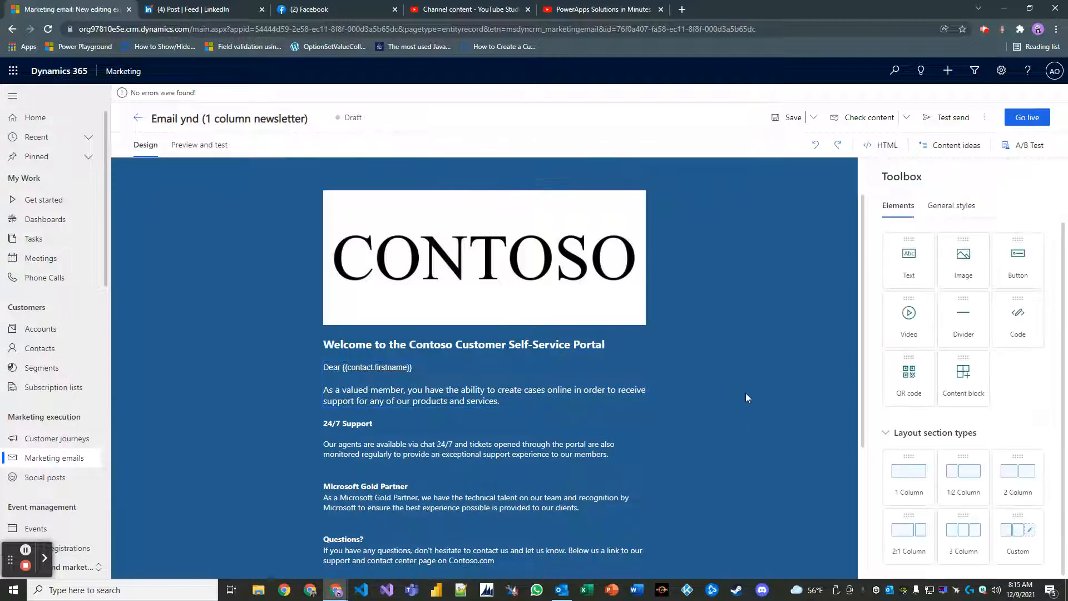
# Test-send the newsletter to your own Outlook address, then switch to Outlook to find it.
pyautogui.click(955, 118)
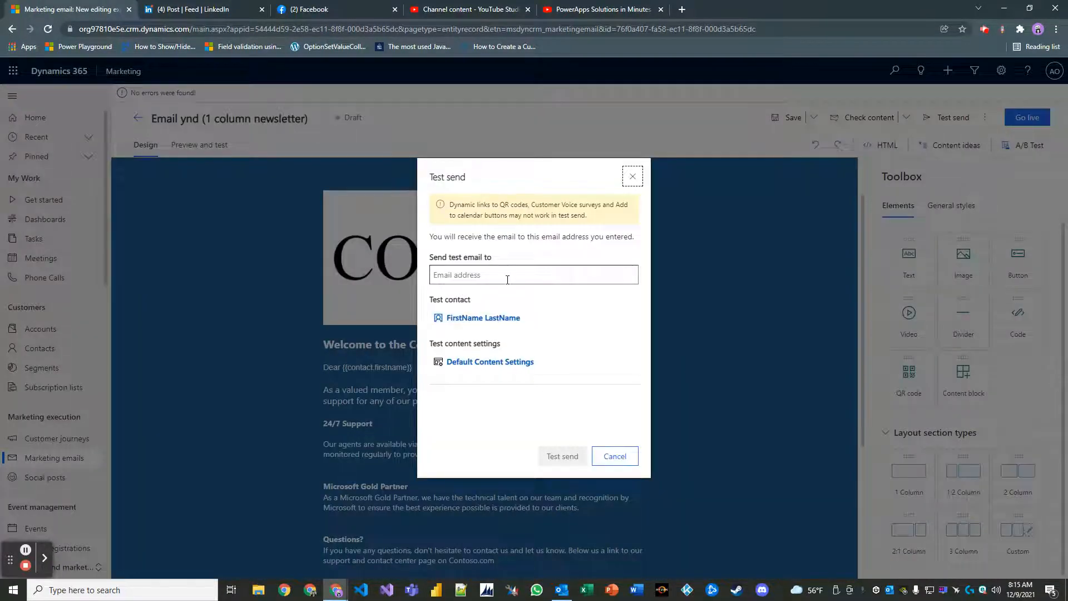
pyautogui.click(507, 280)
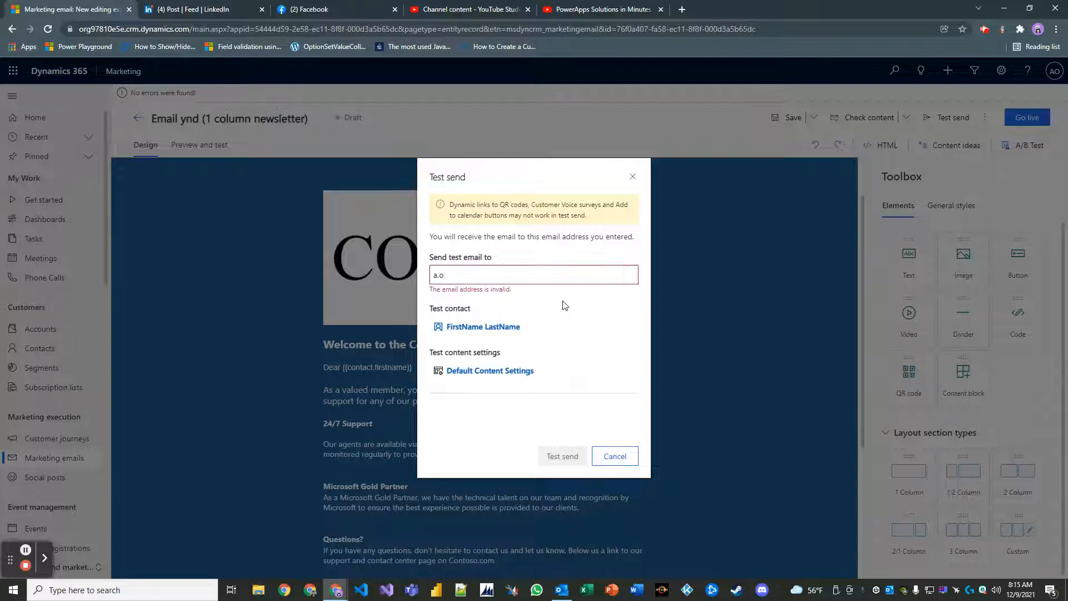
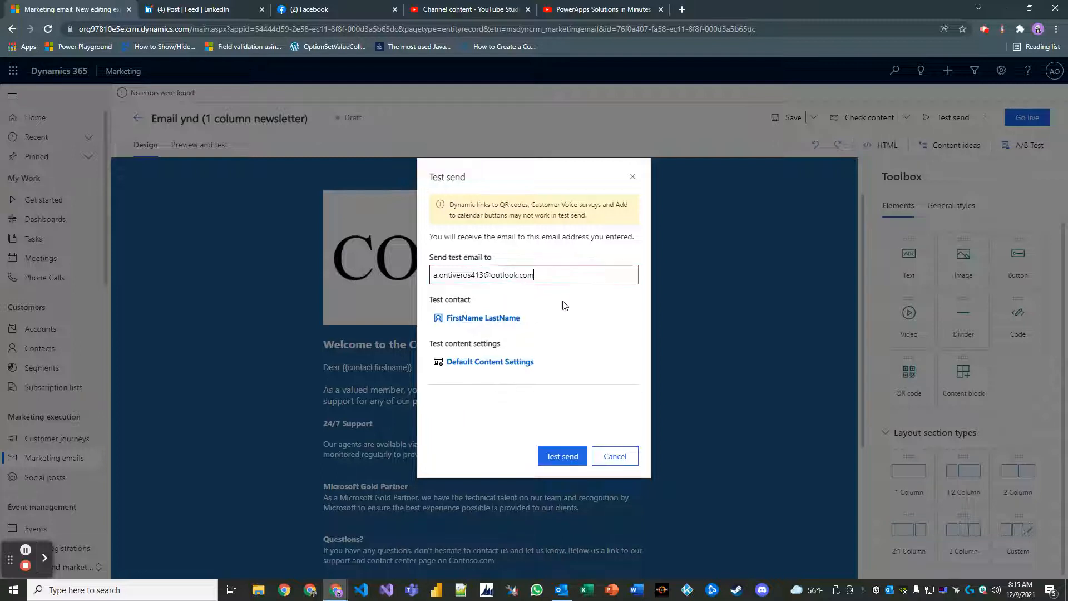
pyautogui.click(565, 456)
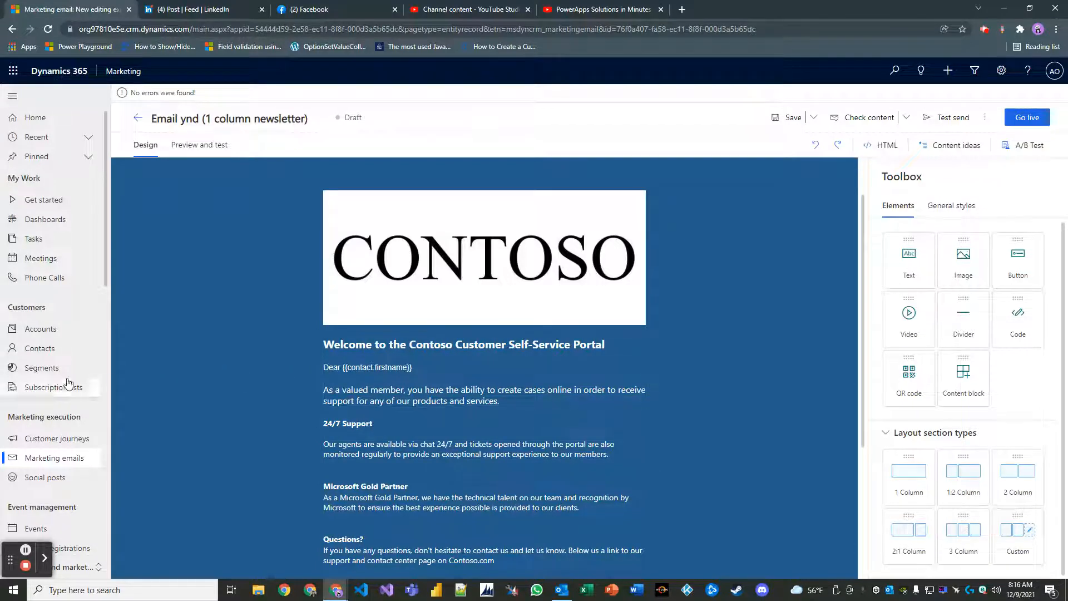
pyautogui.click(58, 355)
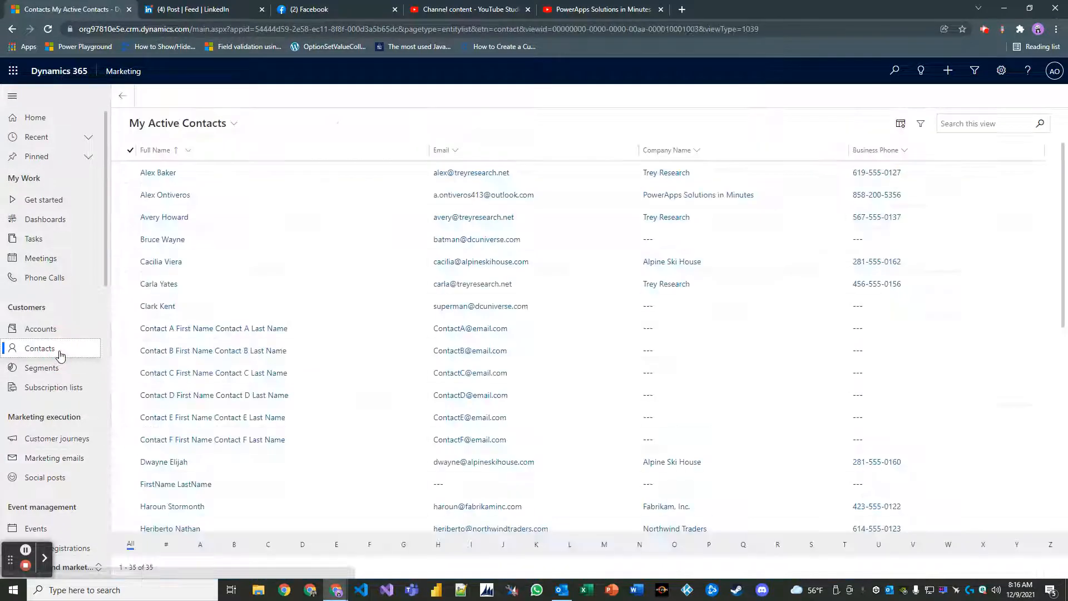
pyautogui.hotkey('alt', 'Tab')
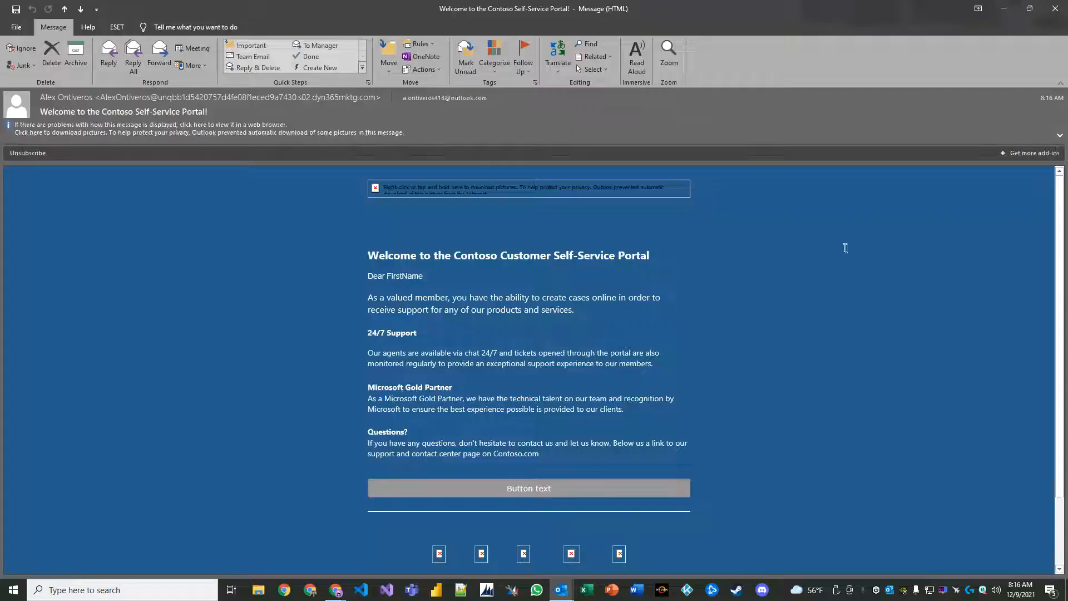
# Download the test email's blocked pictures to show the CONTOSO logo, then scroll through the newsletter.
pyautogui.click(182, 132)
pyautogui.click(194, 140)
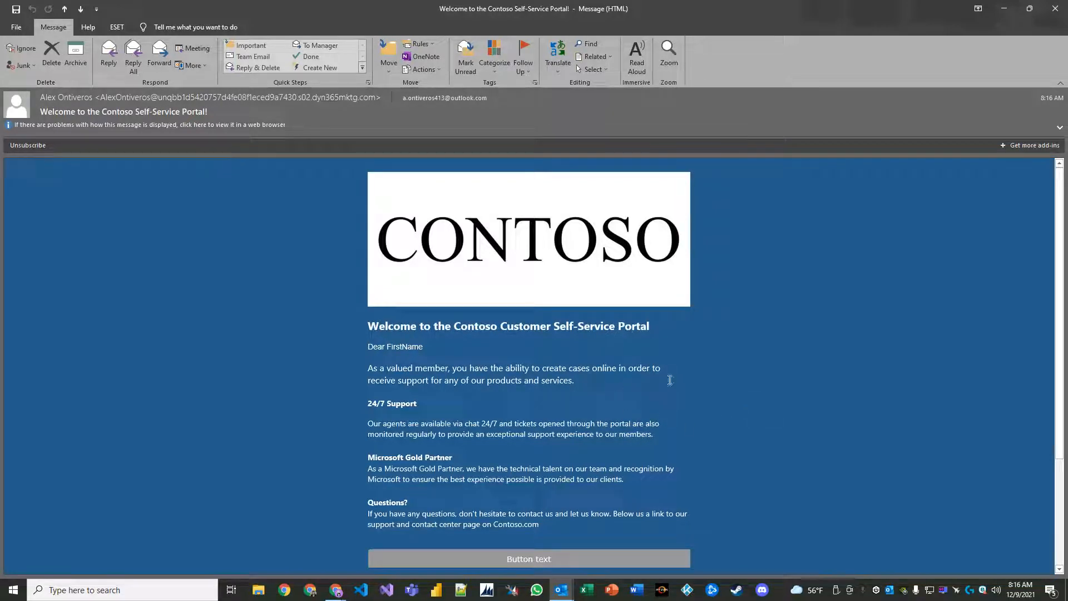
pyautogui.scroll(-2, 758, 373)
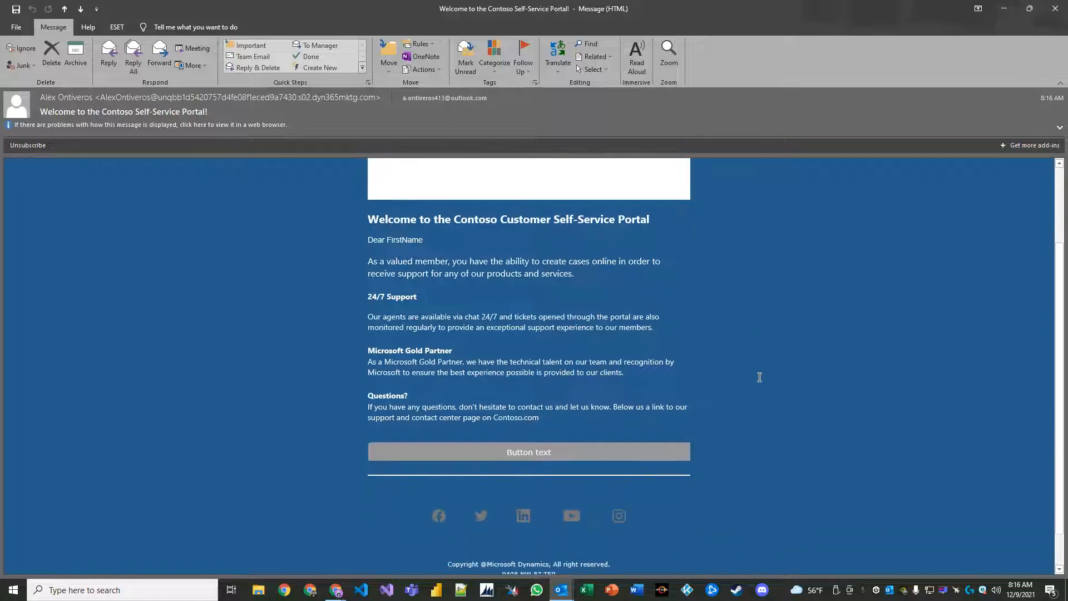
pyautogui.scroll(1, 751, 377)
pyautogui.scroll(-1, 750, 378)
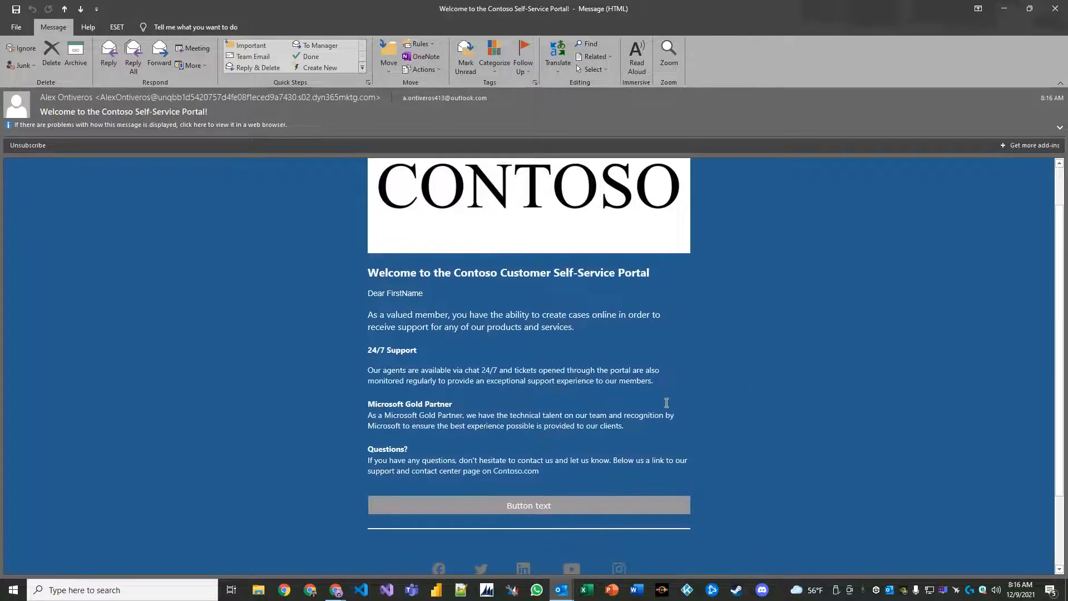
pyautogui.scroll(-1, 614, 418)
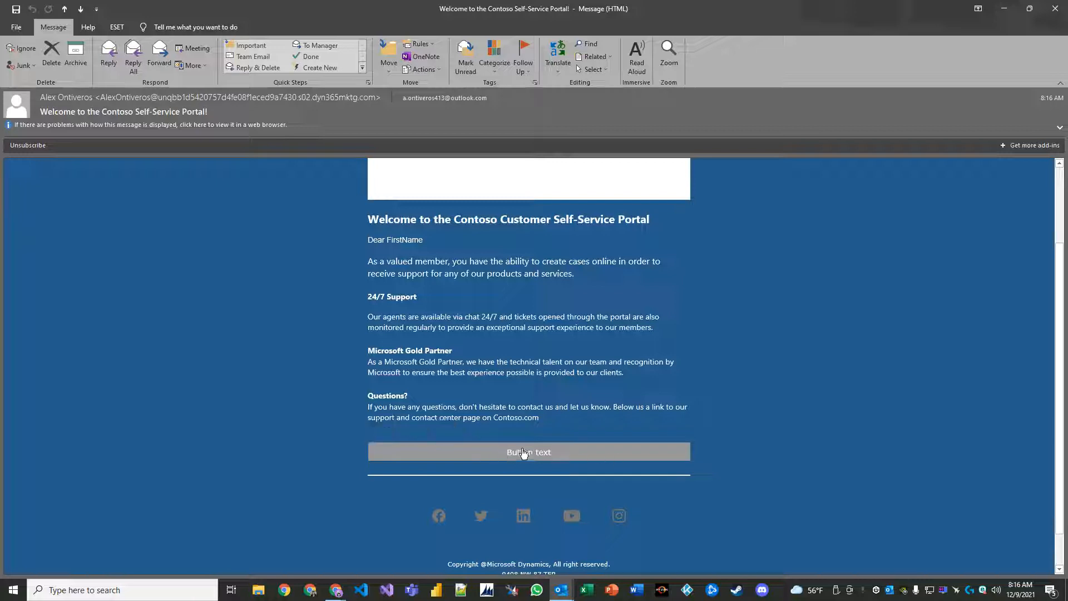
pyautogui.scroll(2, 612, 449)
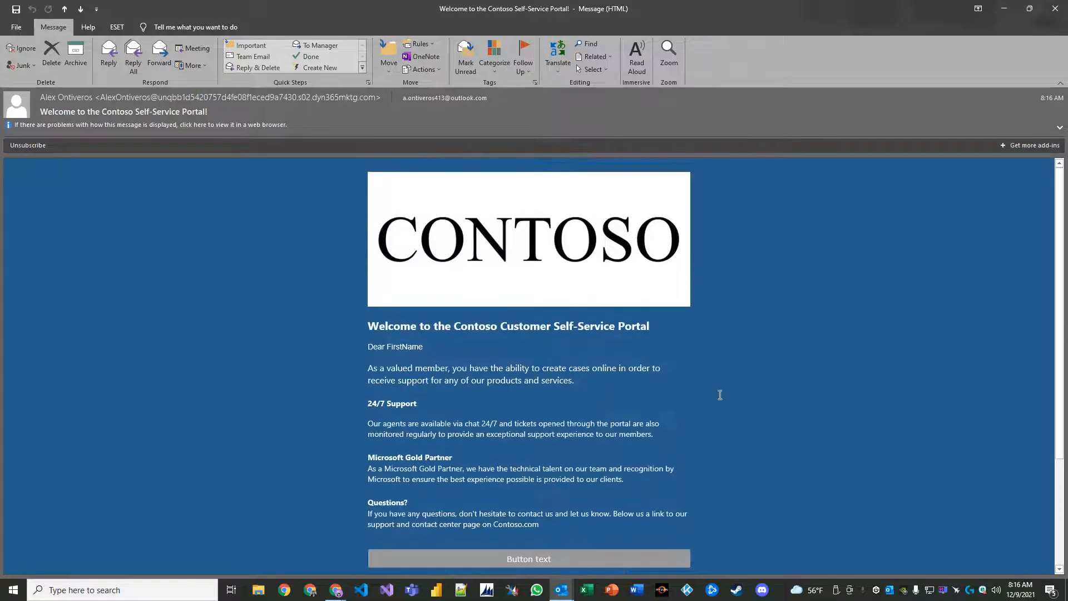
pyautogui.scroll(-1, 648, 378)
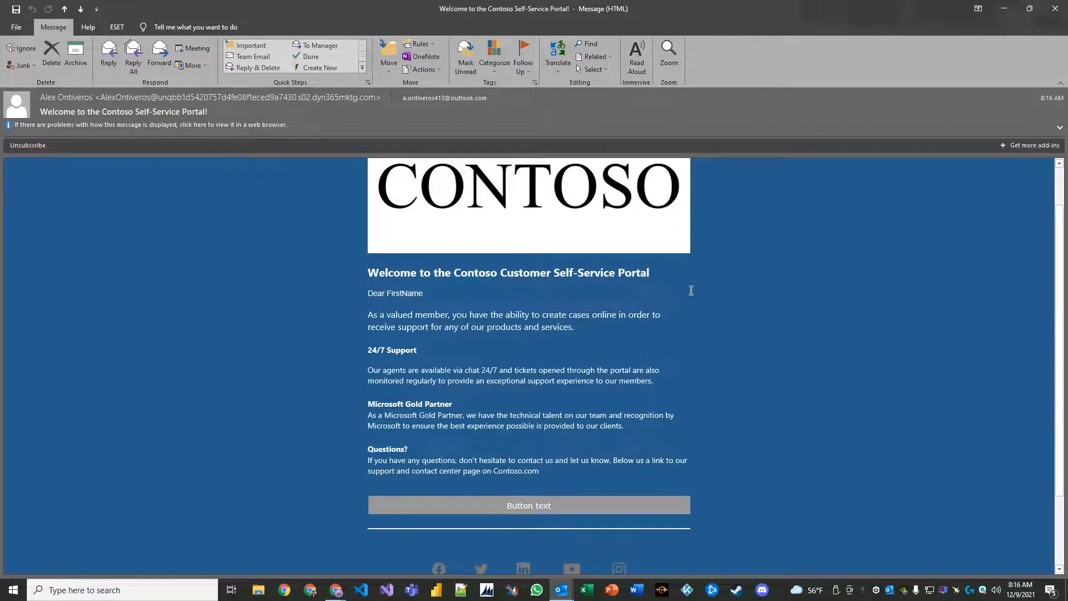